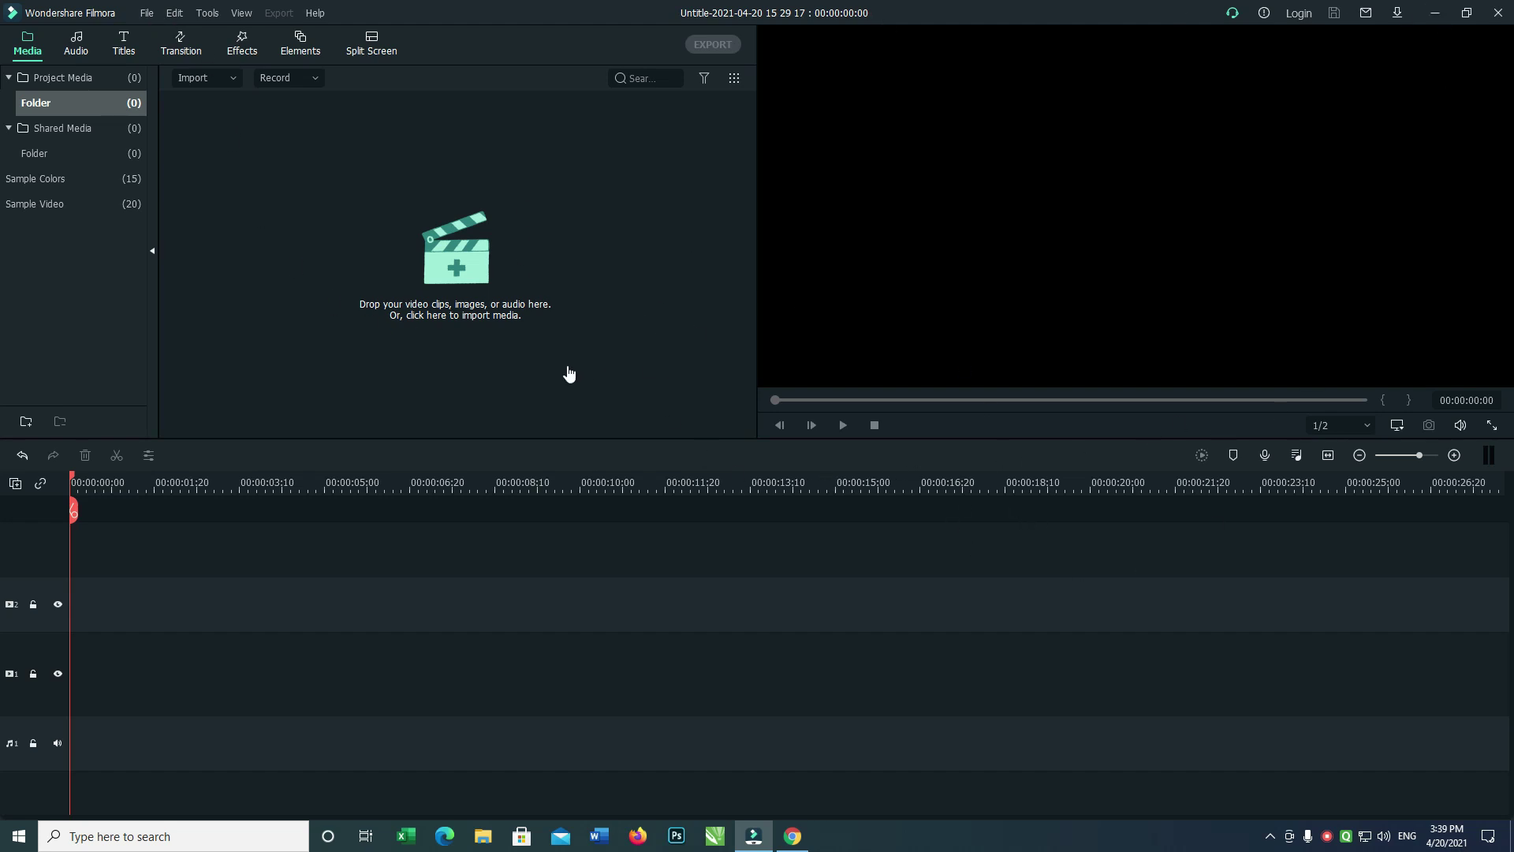
Set the project to a custom resolution of 1080 x 2280
drag(756, 236, 697, 237)
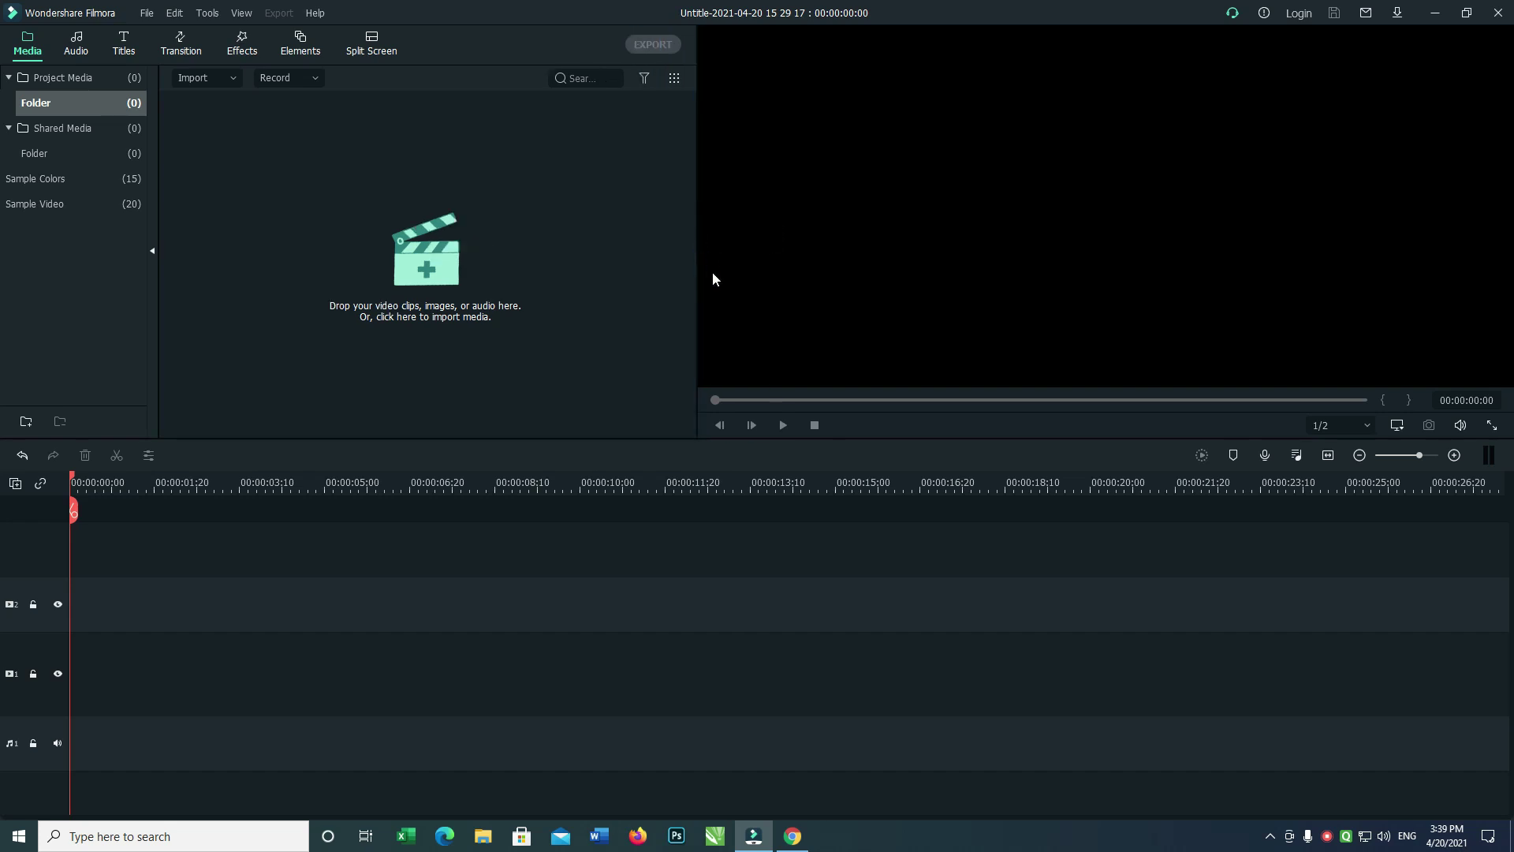
click(146, 14)
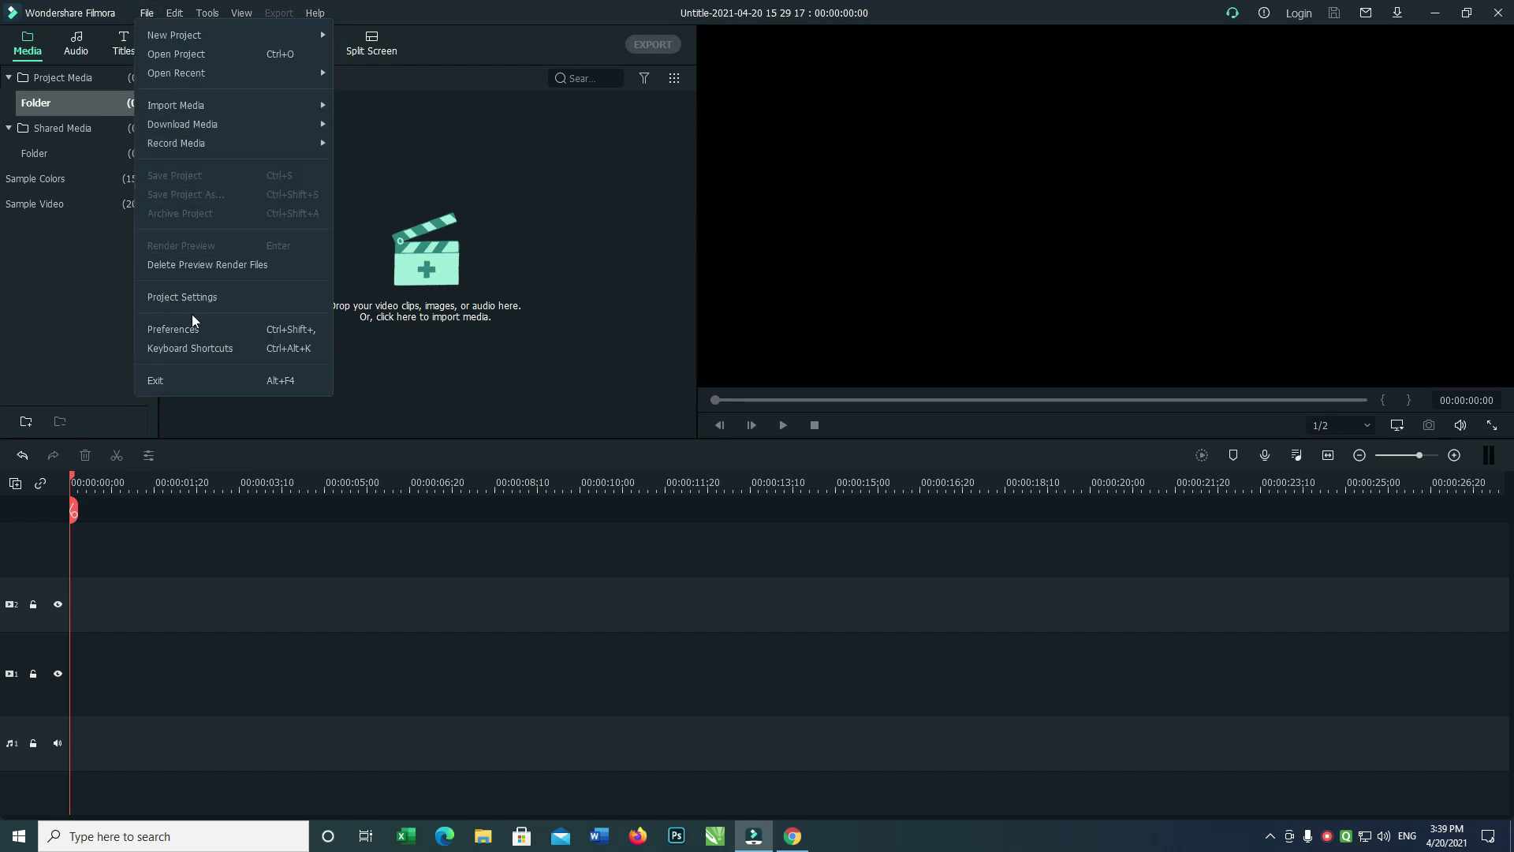
click(181, 296)
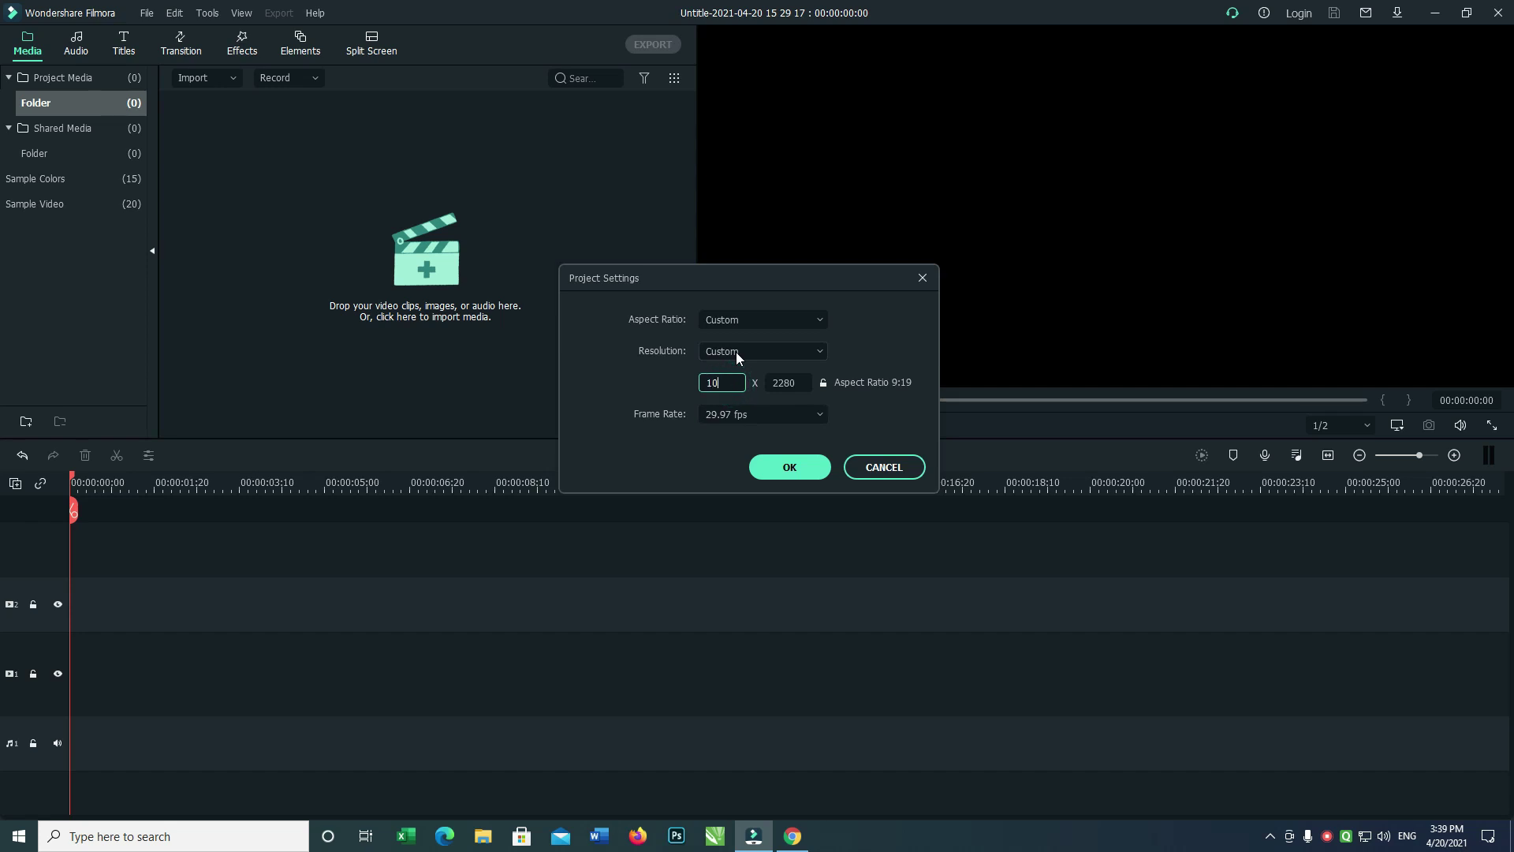
key(Tab)
text(2280)
click(791, 466)
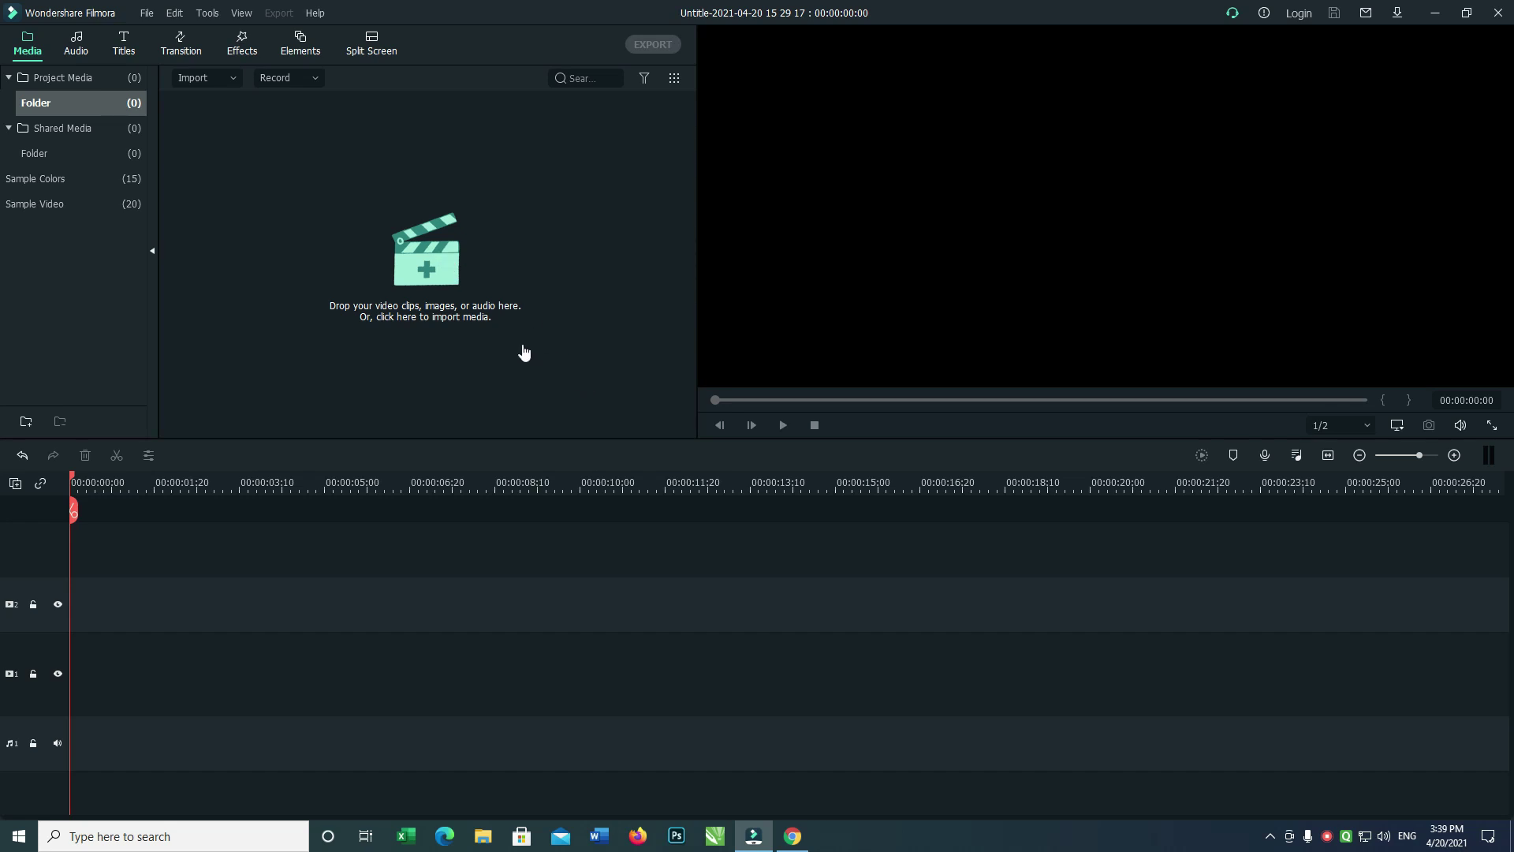
Import the five couple images, excluding the crop image, and the Saans Lene Se Bhi Zyada video from Downloads
click(434, 260)
click(83, 144)
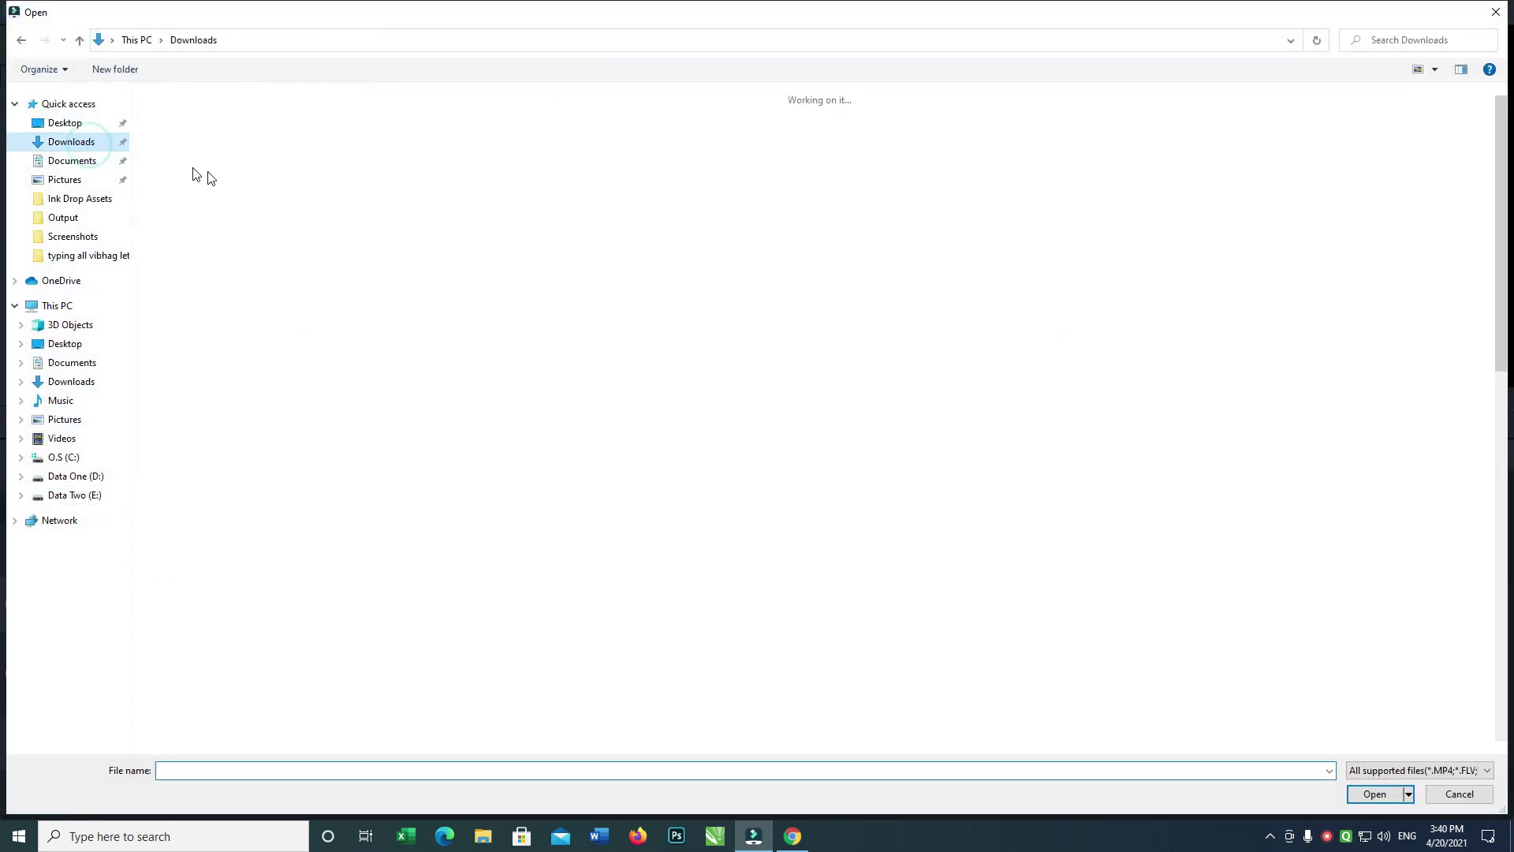
click(250, 183)
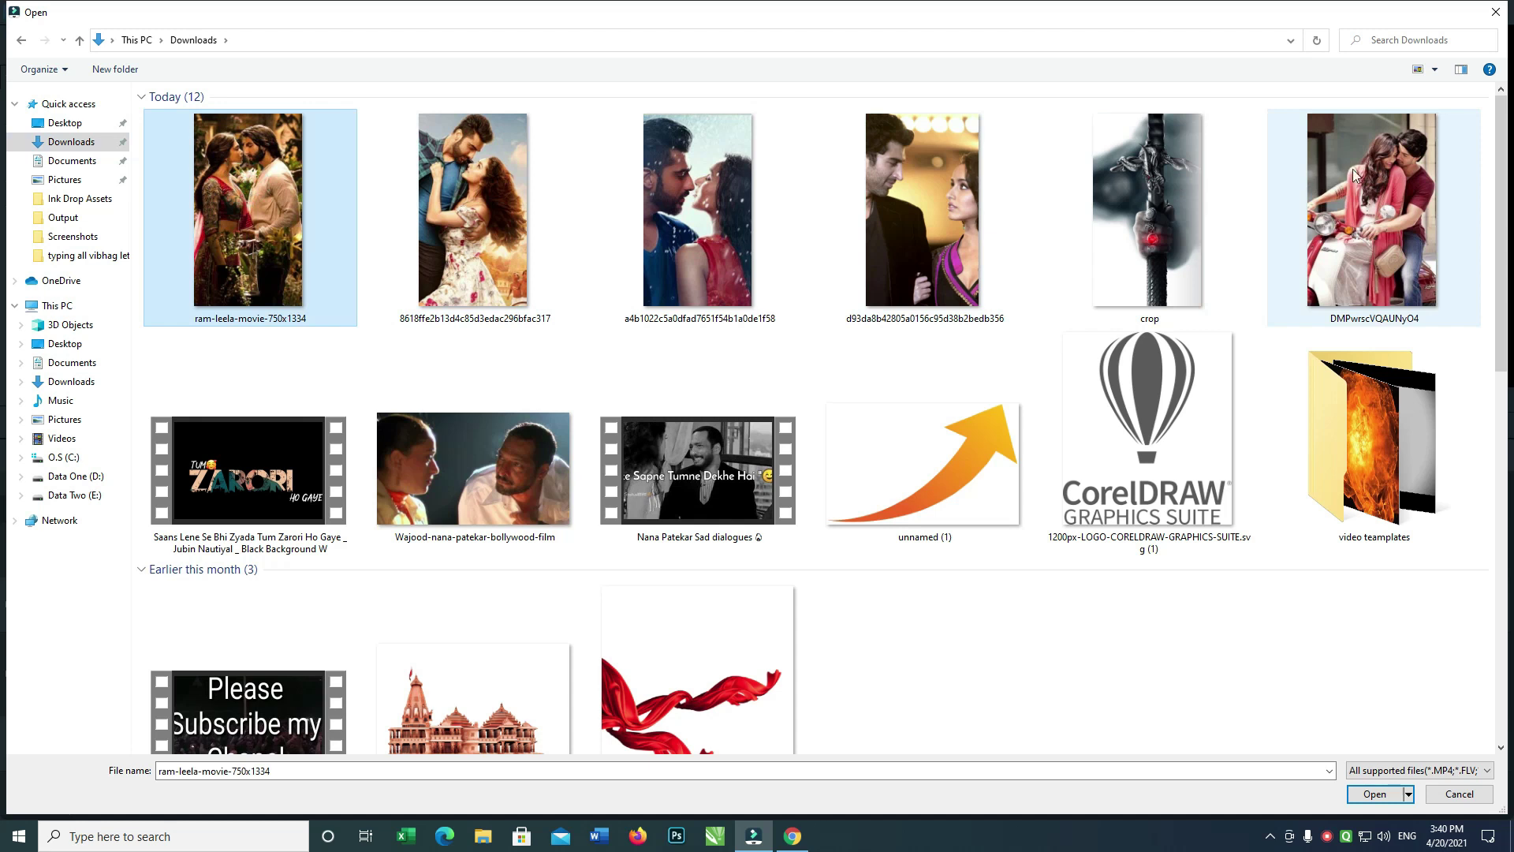
shift+click(1383, 168)
ctrl+click(1172, 201)
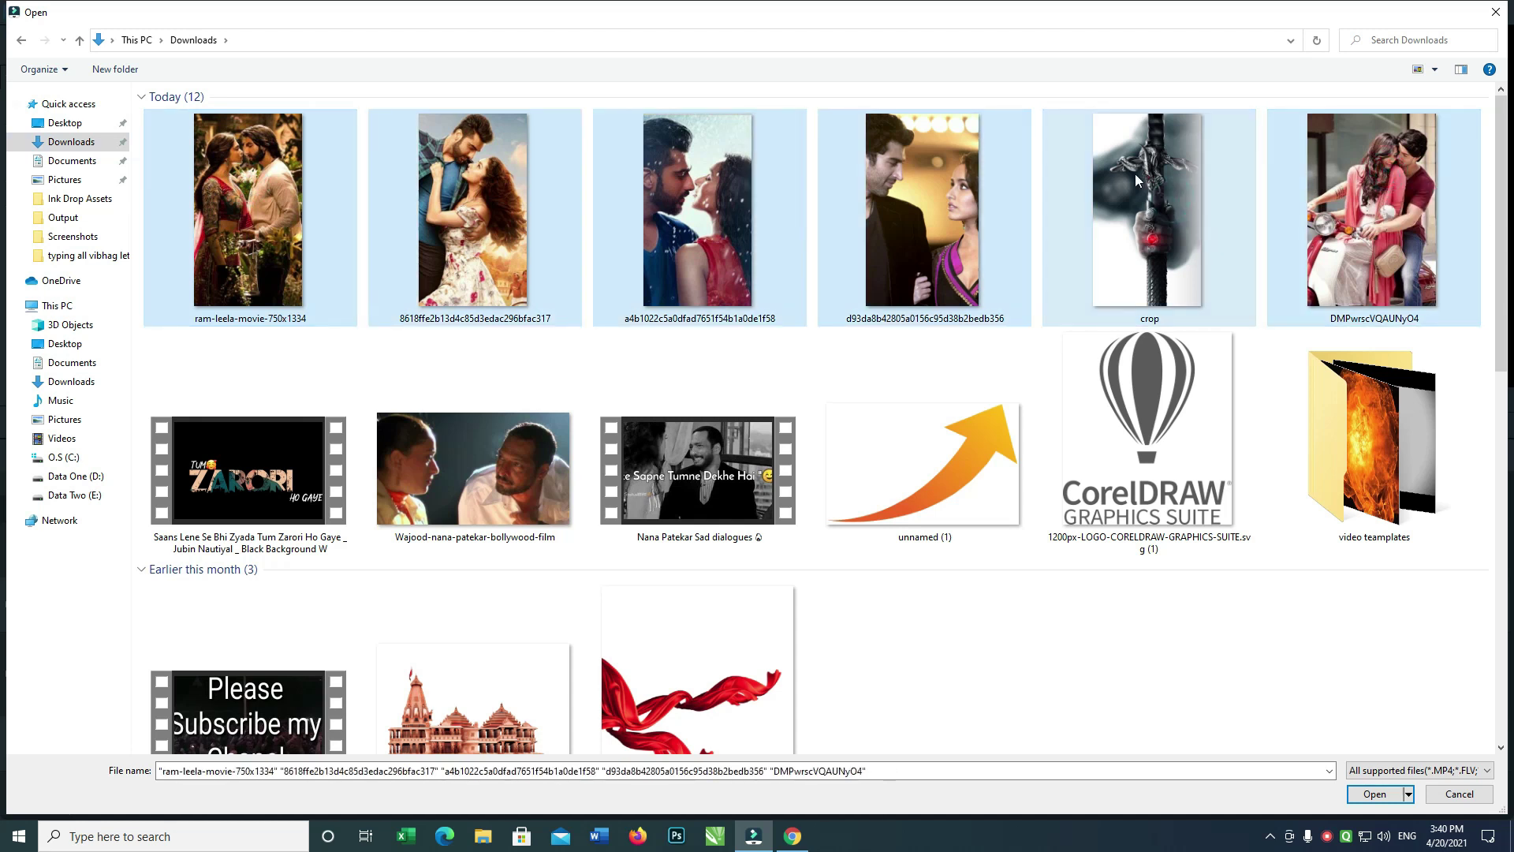
key(Return)
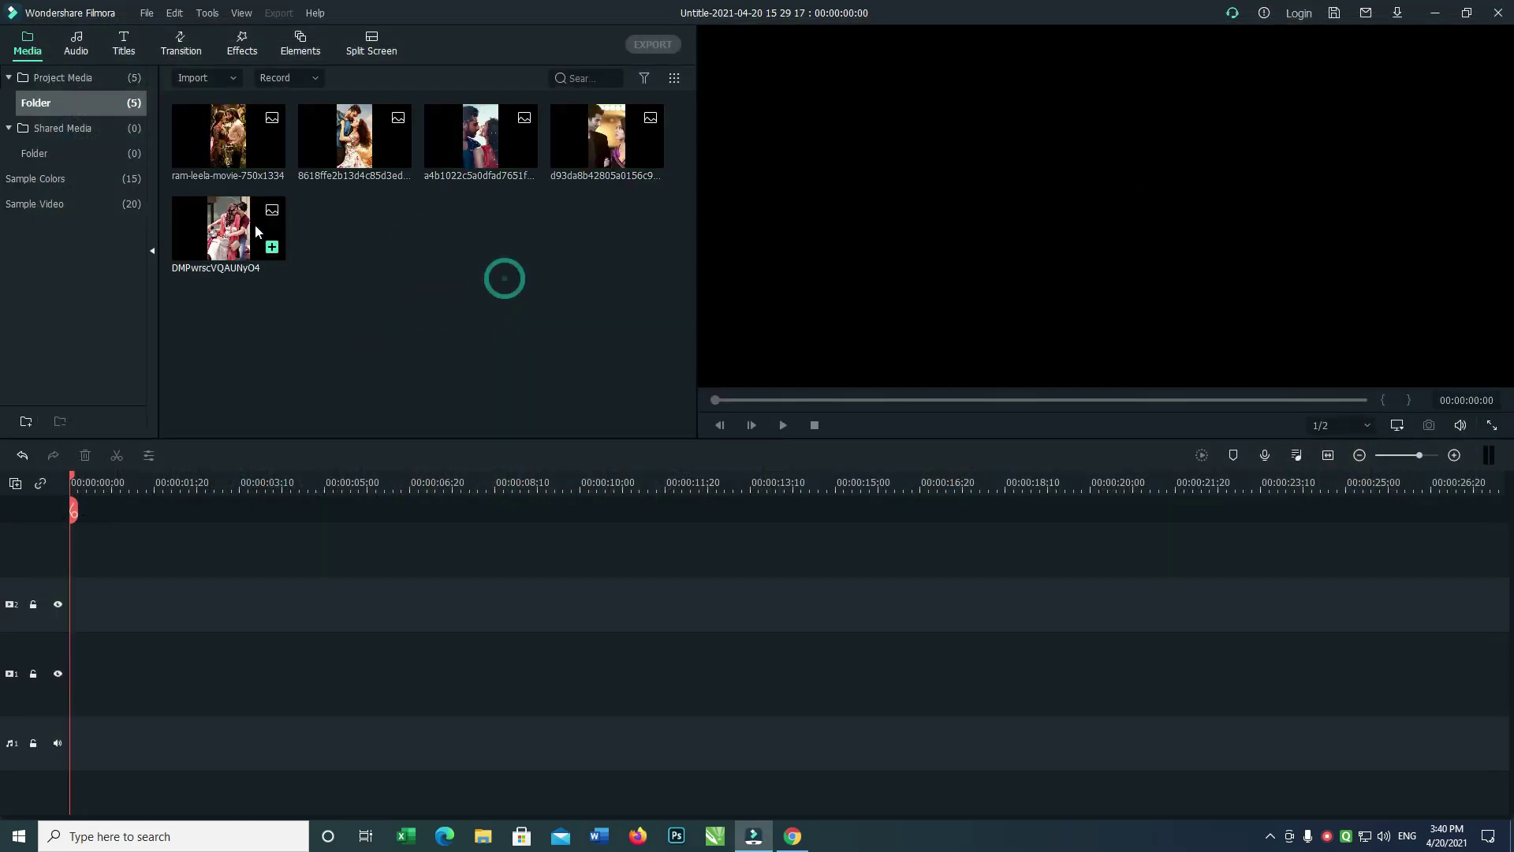
double_click(396, 271)
double_click(259, 480)
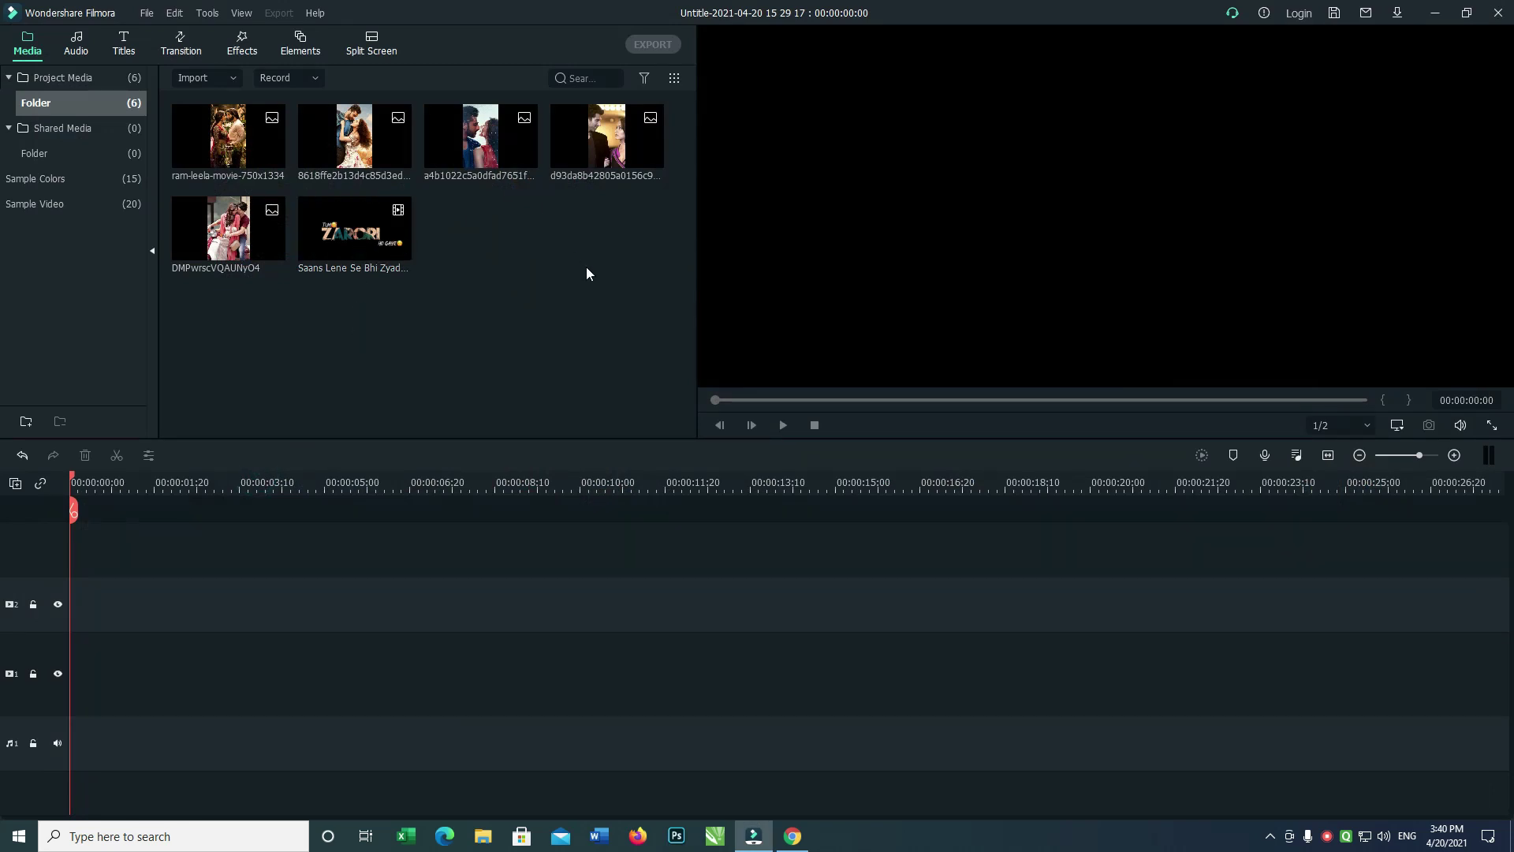
Place the Saans Lene Se Bhi Zyada video at the start of video track 2, keeping the 1080 x 2280 29.97fps project settings
drag(354, 260, 45, 579)
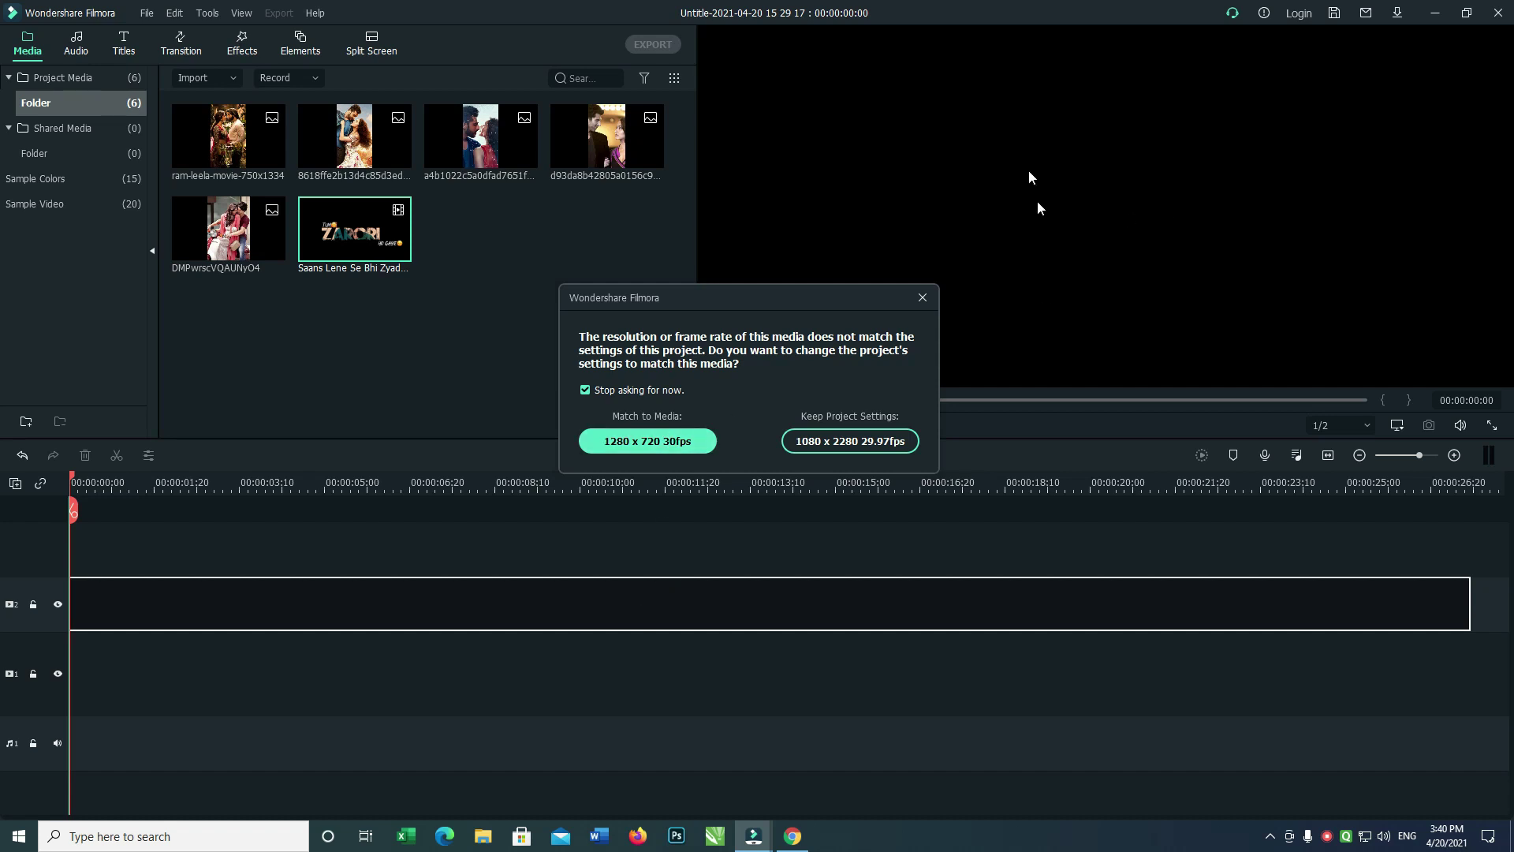
click(858, 442)
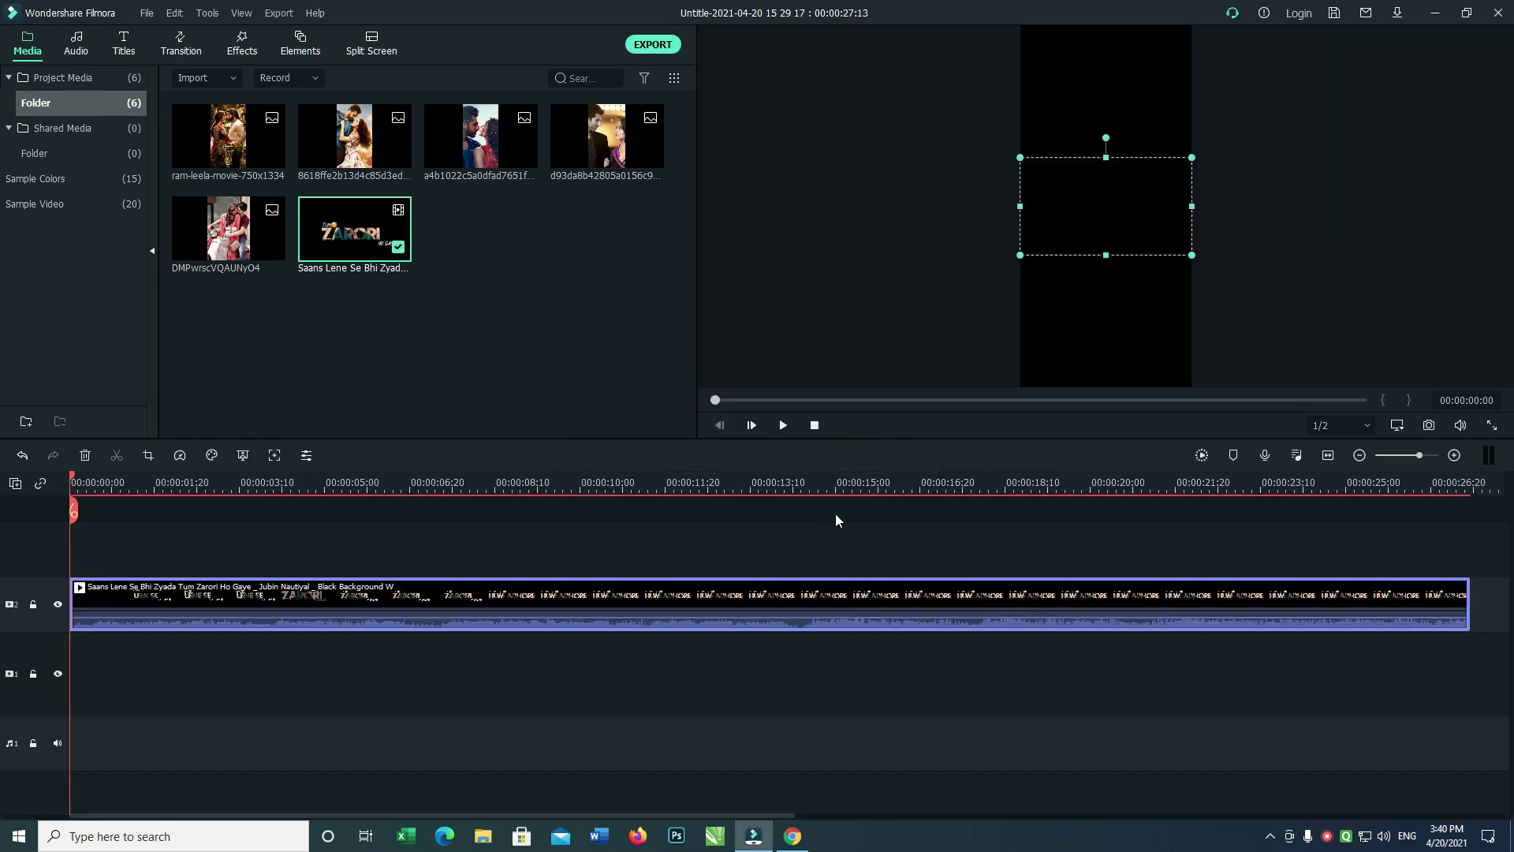
click(789, 591)
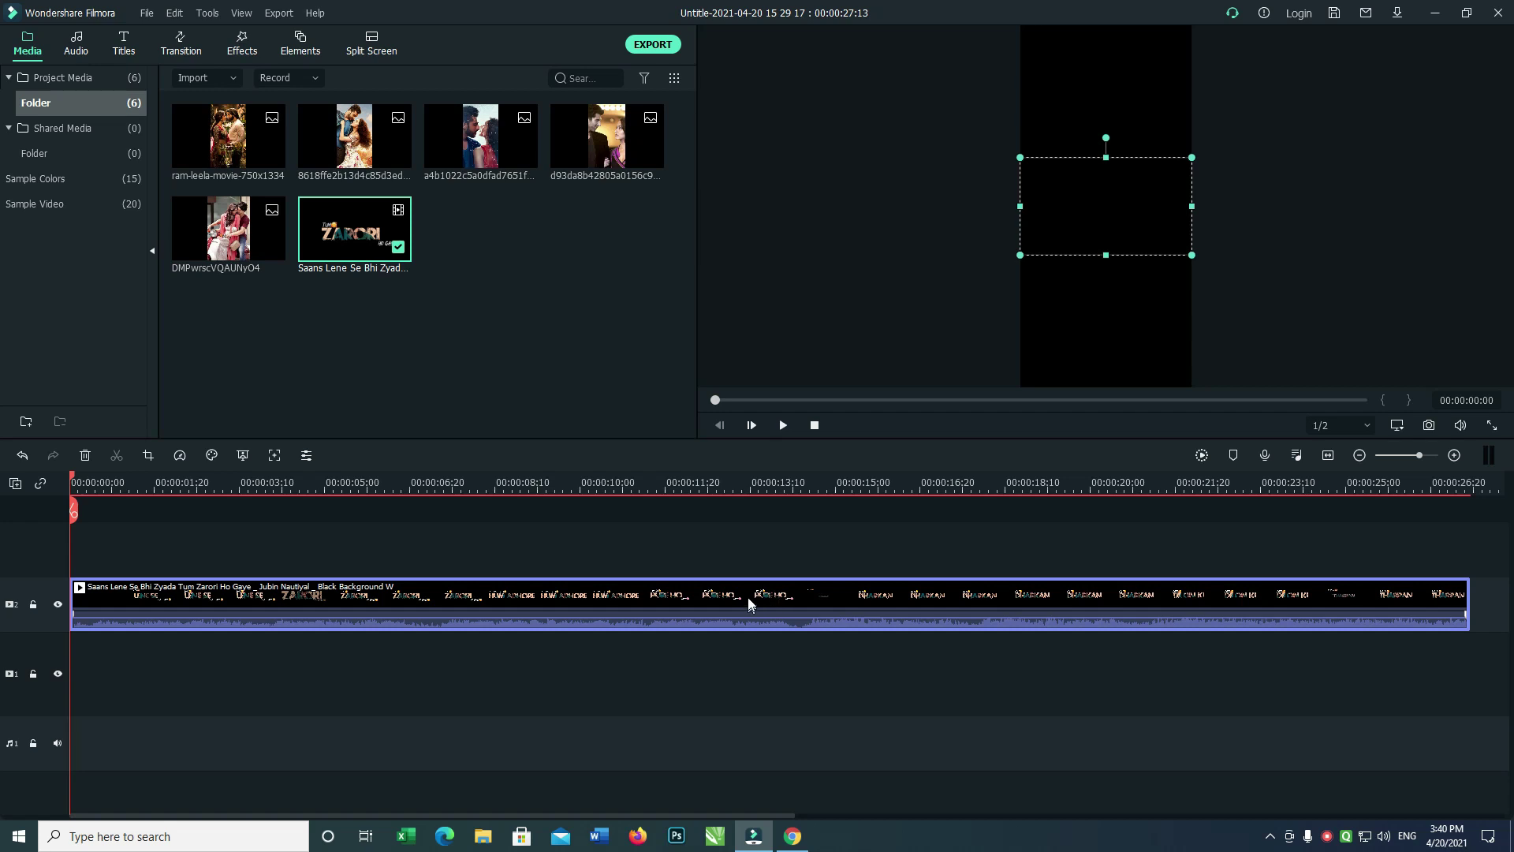
click(796, 525)
drag(766, 598, 764, 627)
Place the five imported images end to end on video track 1 in library order, starting with ram-leela-movie-750x1334
click(448, 268)
mouse_move(227, 173)
drag(228, 136, 73, 687)
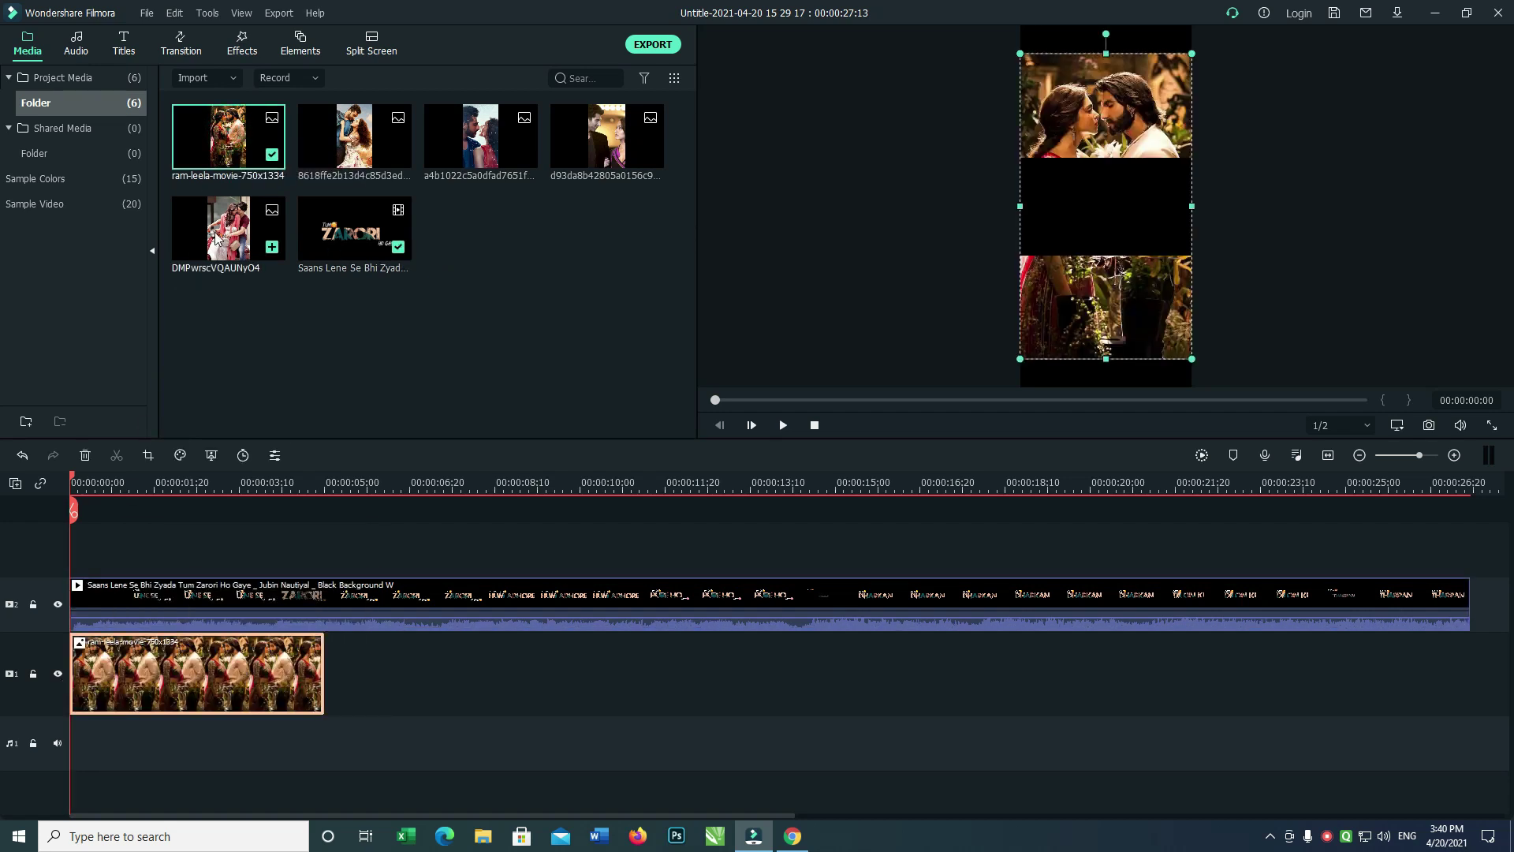
drag(355, 135, 317, 654)
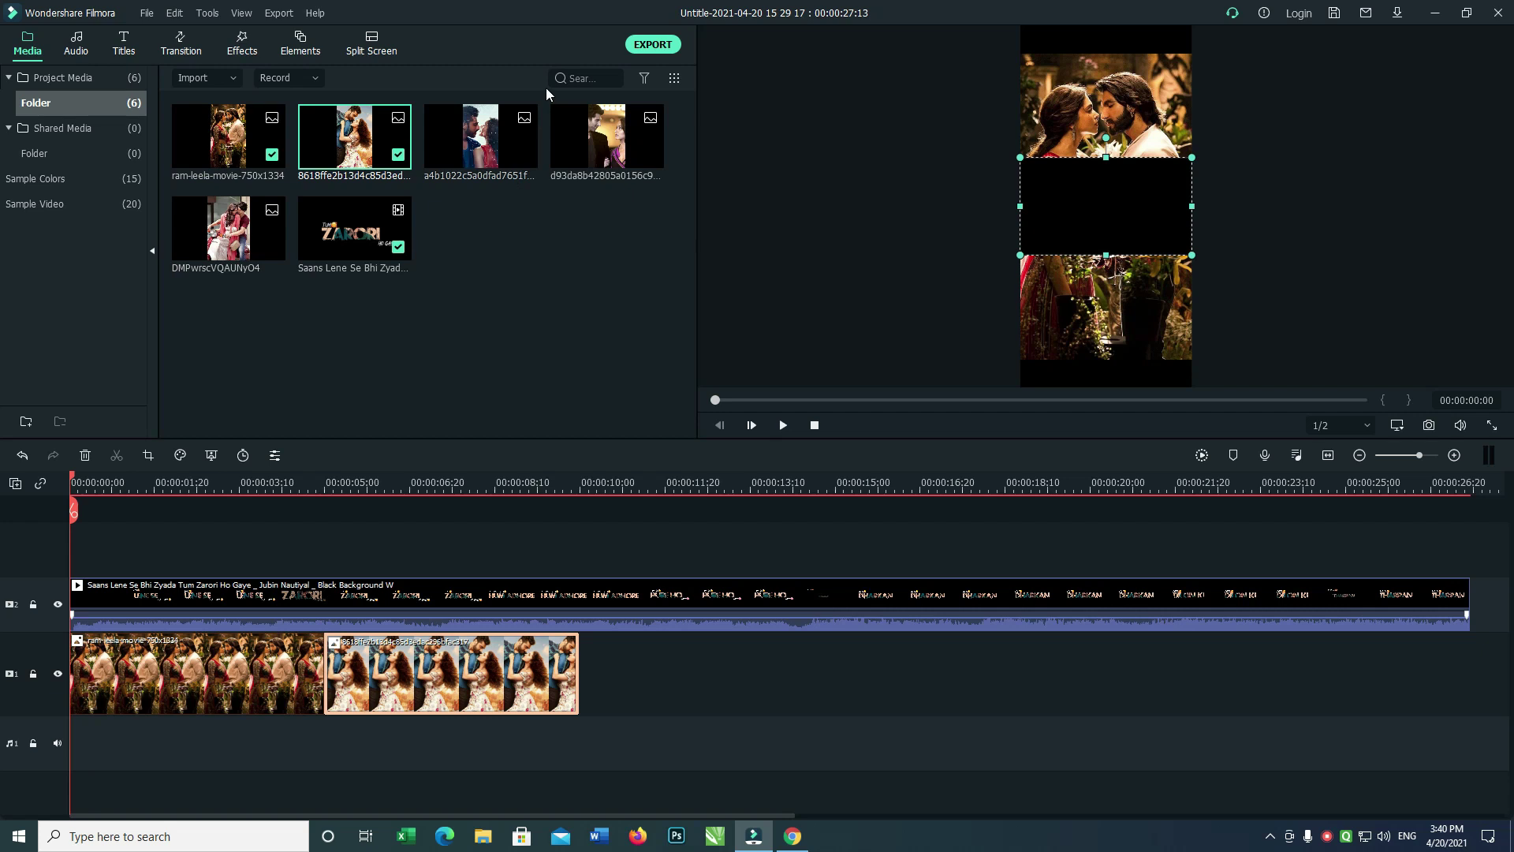
drag(500, 134, 593, 658)
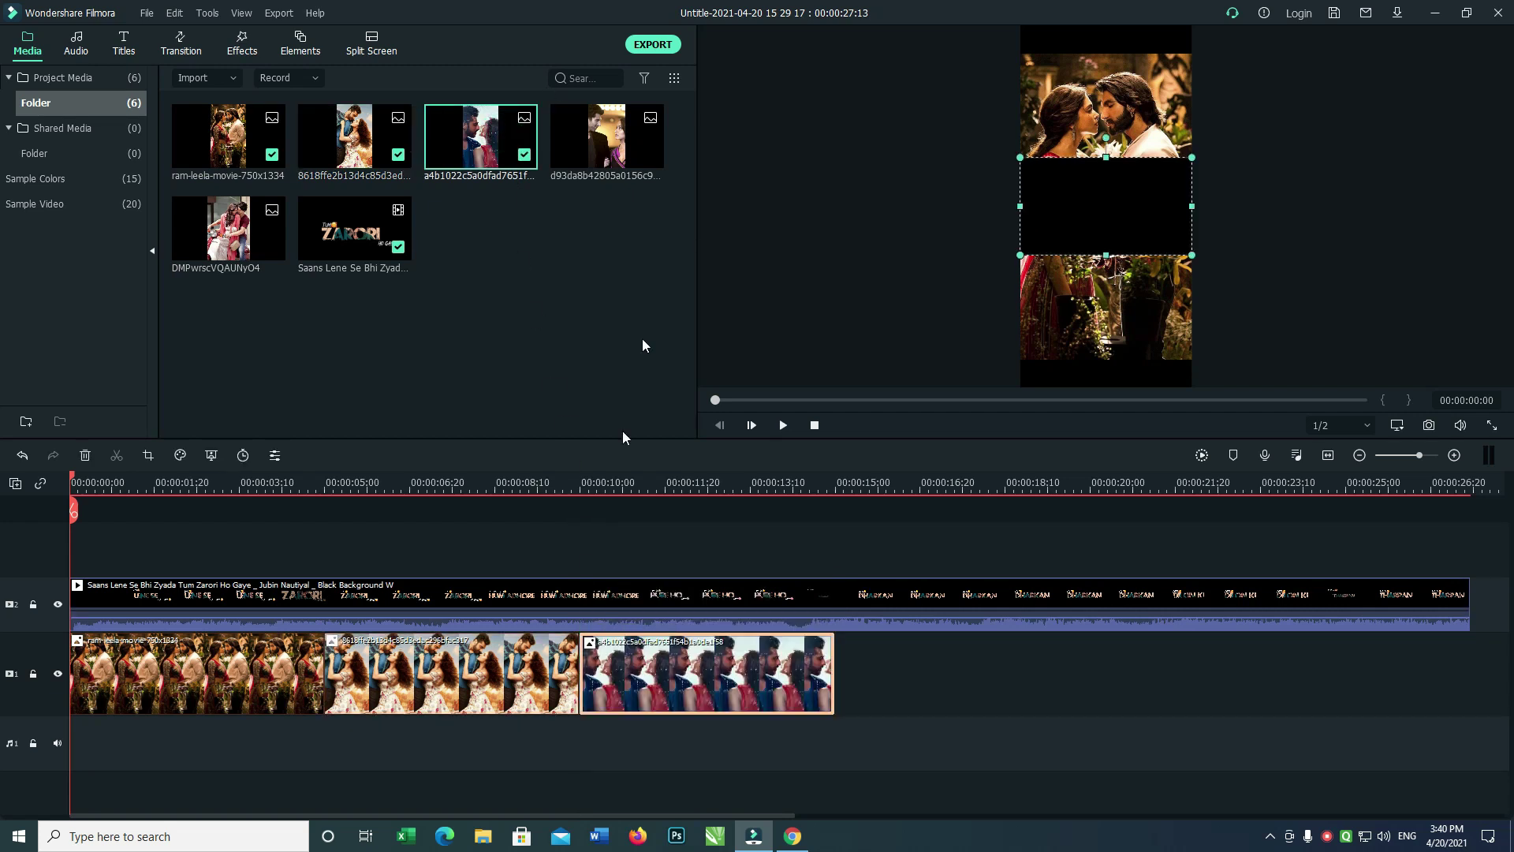
drag(607, 136, 842, 670)
drag(229, 229, 1105, 649)
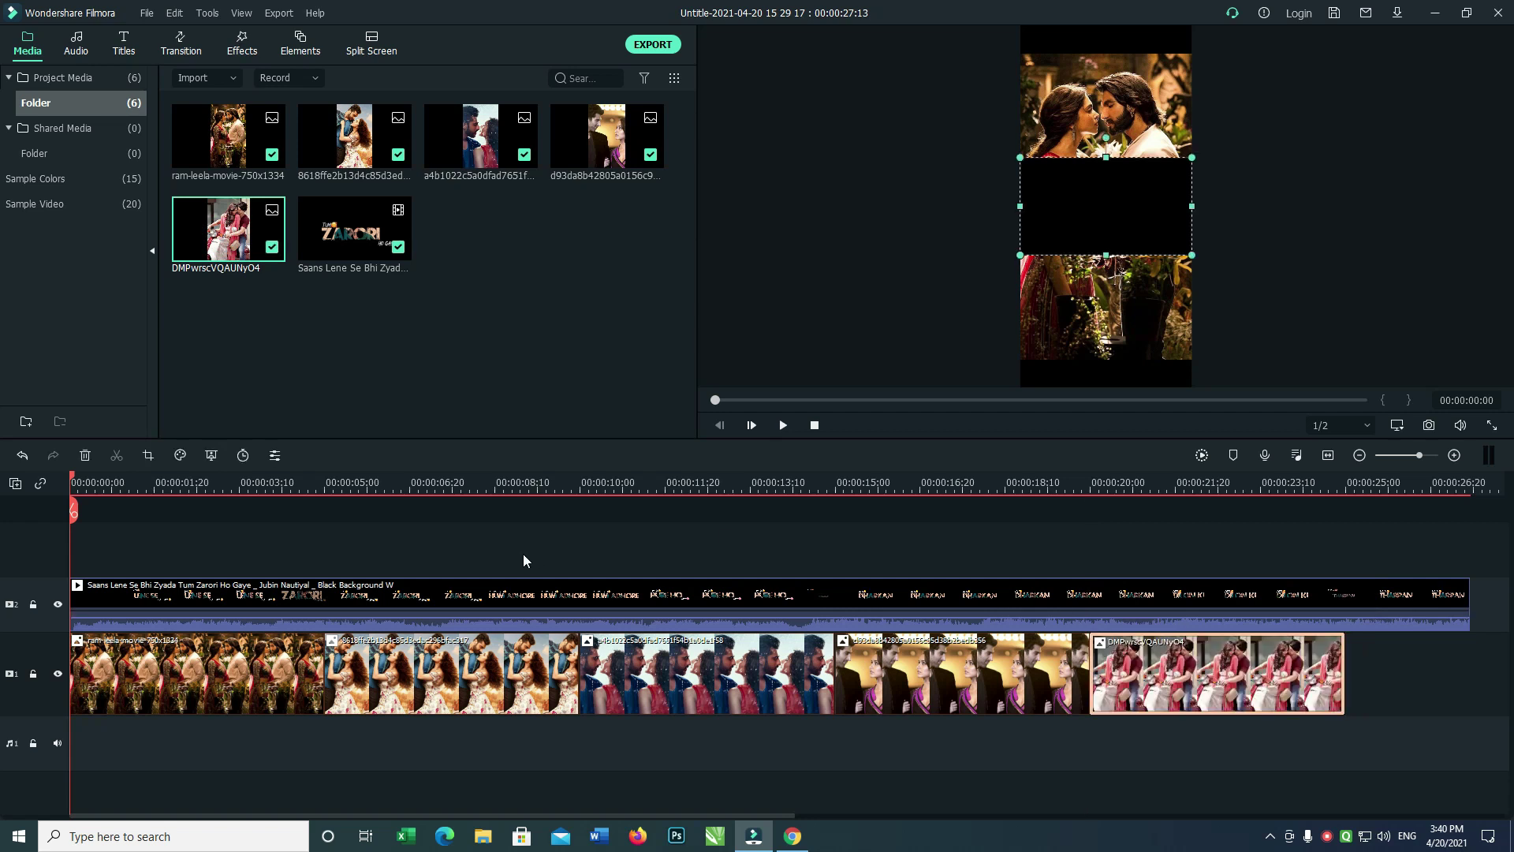
Hide the lyric video track and crop the first image clip to fit the frame
click(57, 605)
click(199, 677)
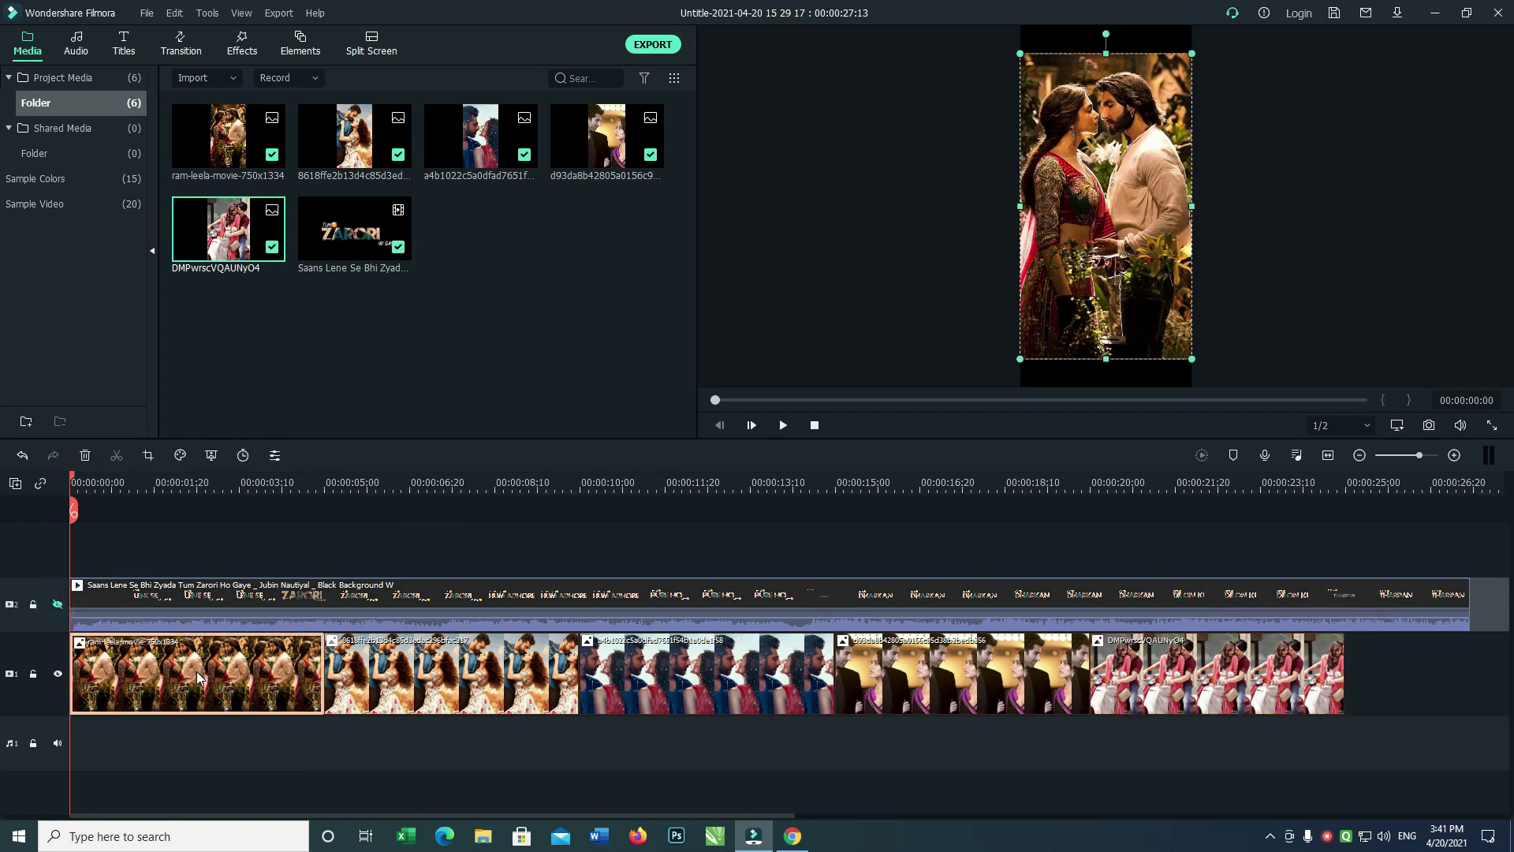
double_click(199, 676)
right_click(245, 676)
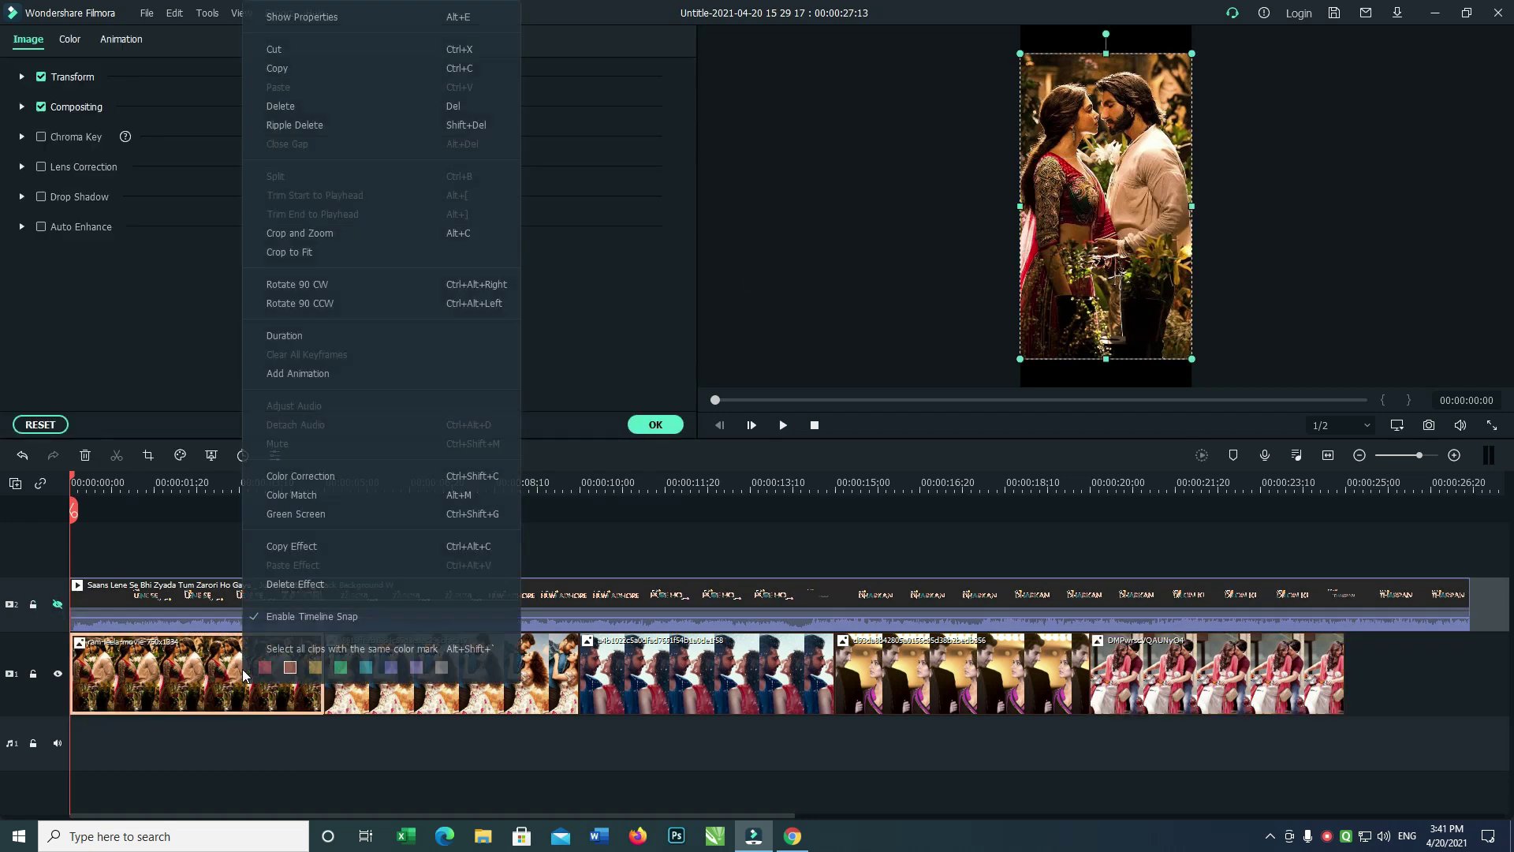
click(320, 243)
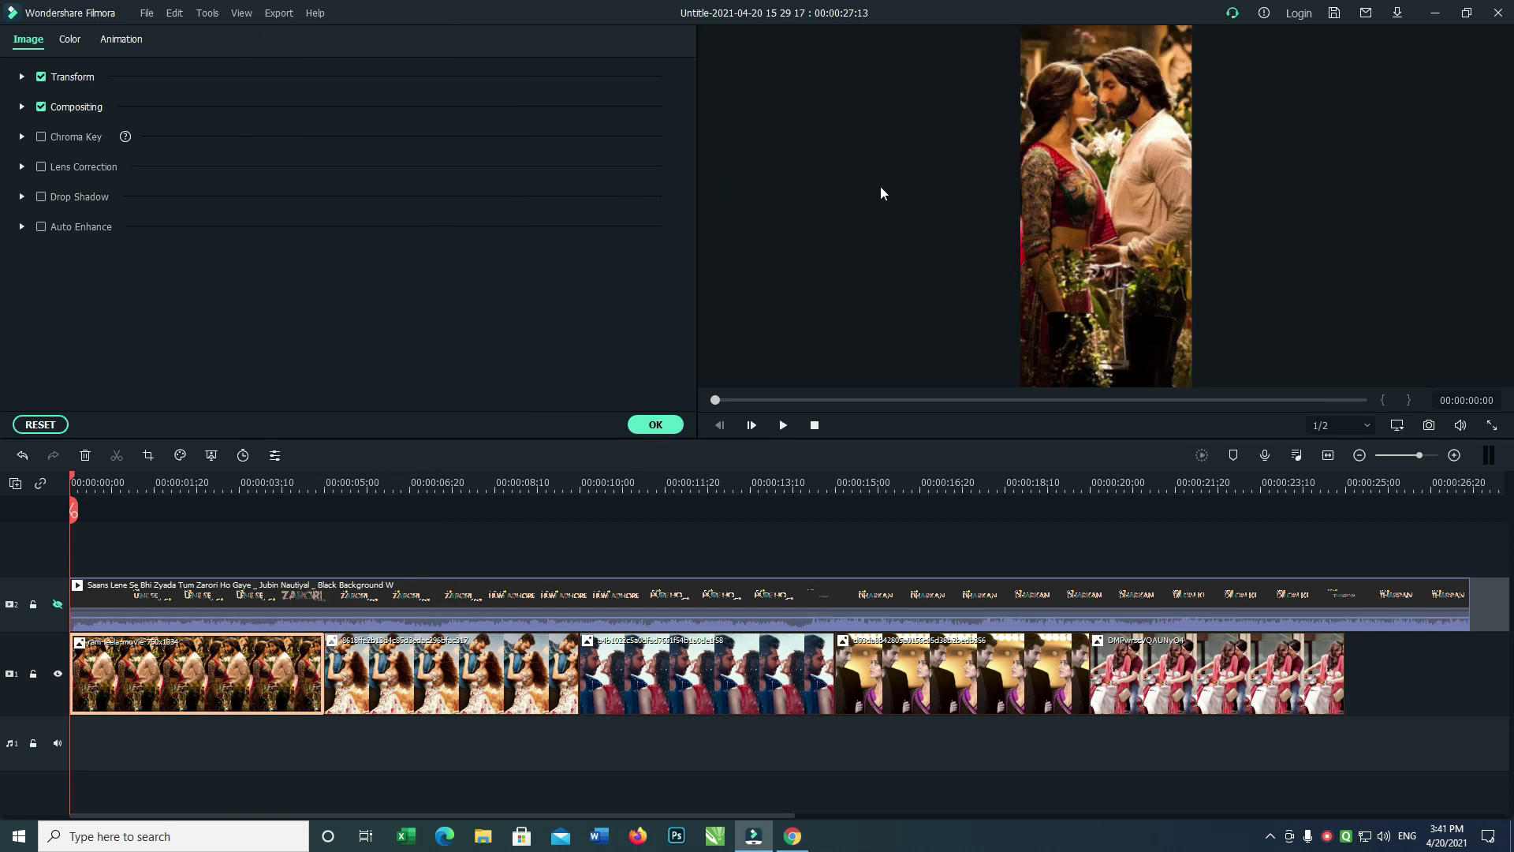
Crop the remaining four image clips on track 1 to fit the frame
click(410, 672)
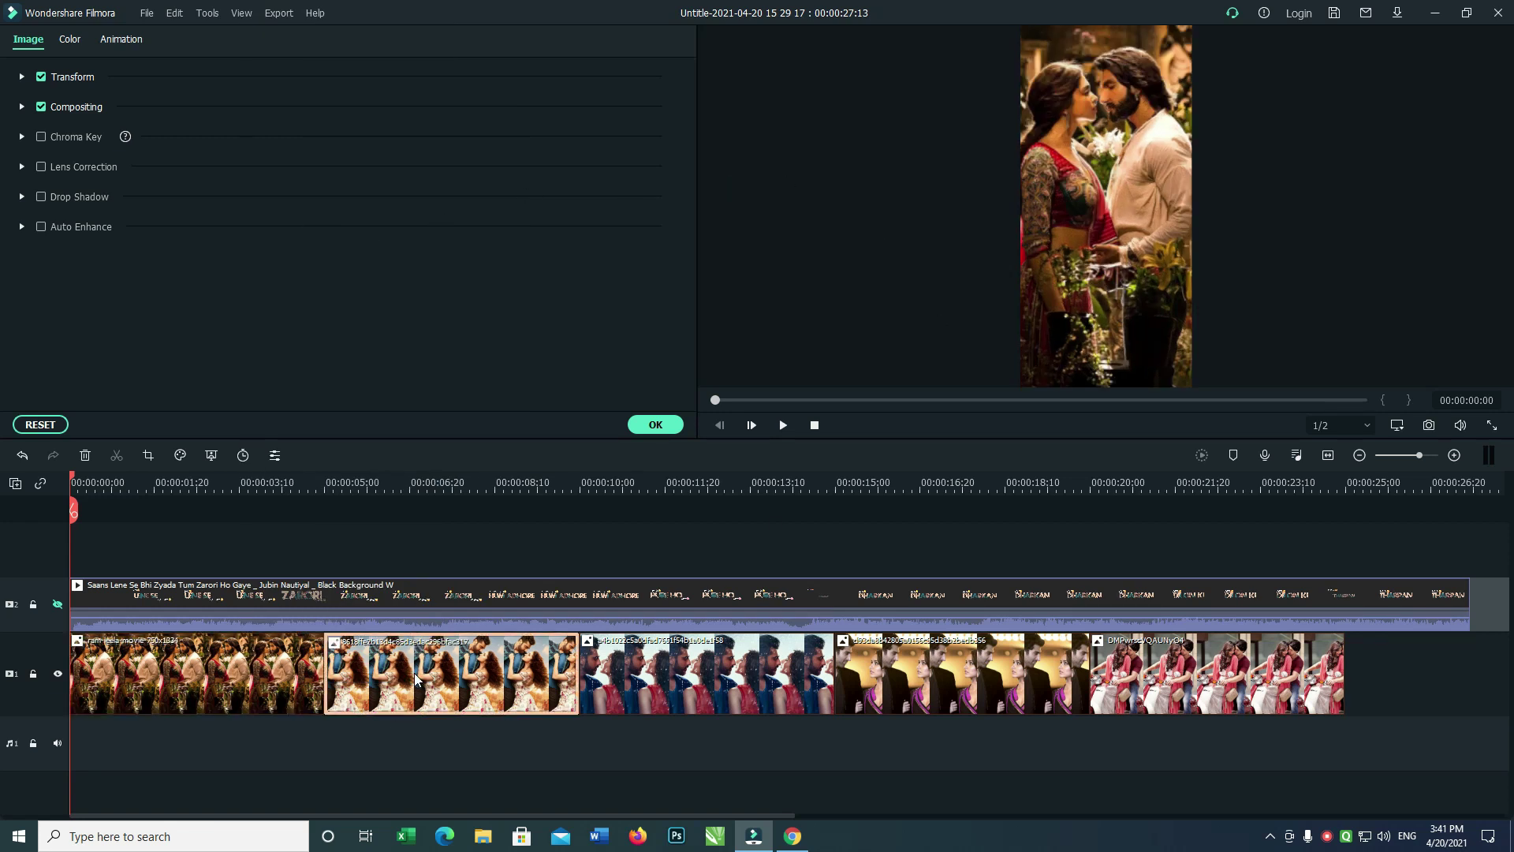
right_click(417, 676)
click(485, 255)
click(715, 693)
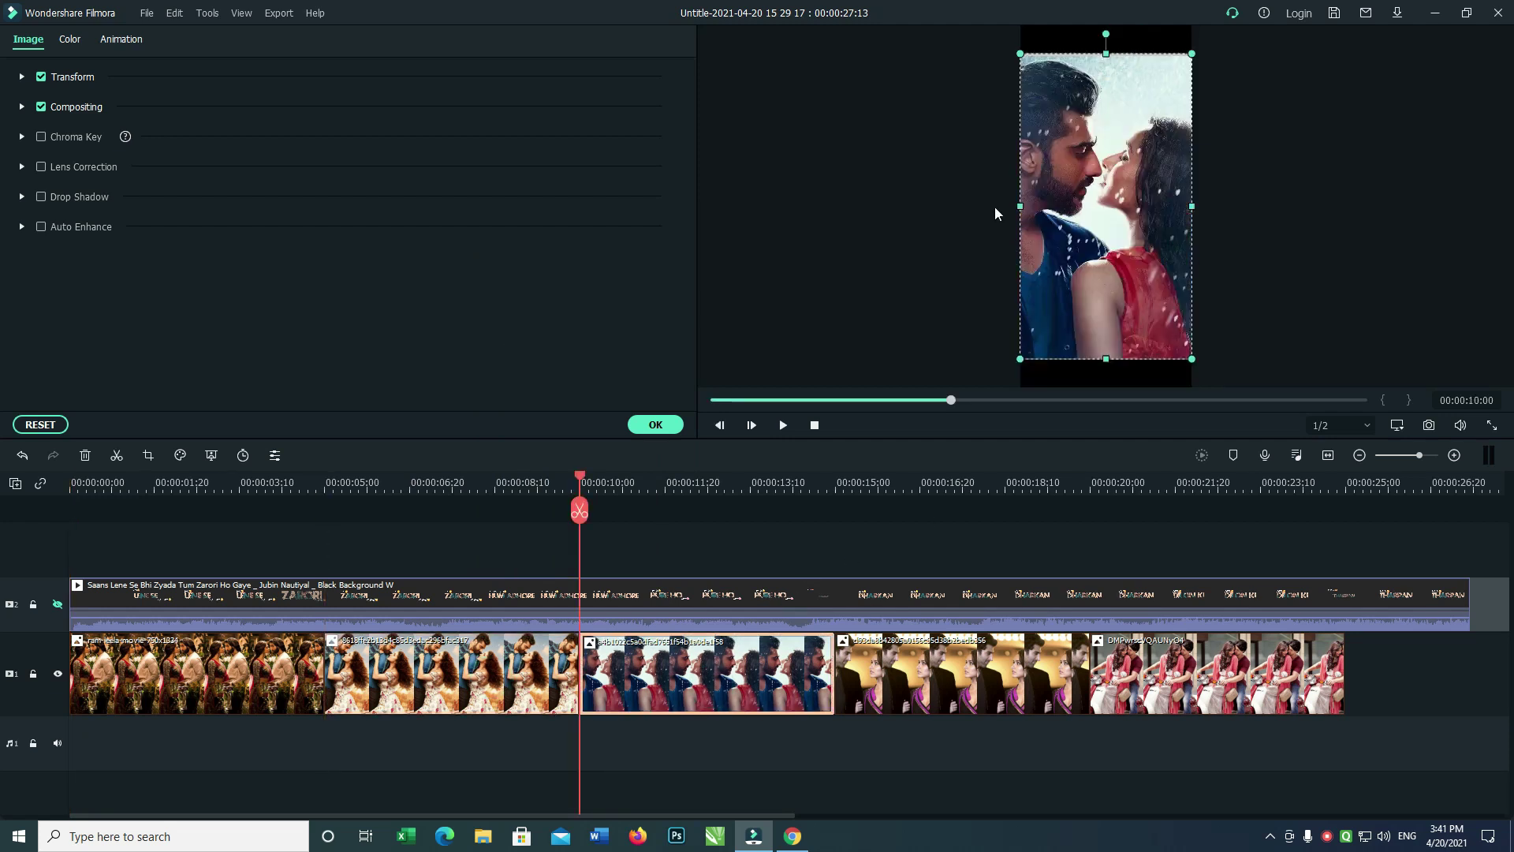
right_click(680, 645)
click(732, 254)
right_click(951, 669)
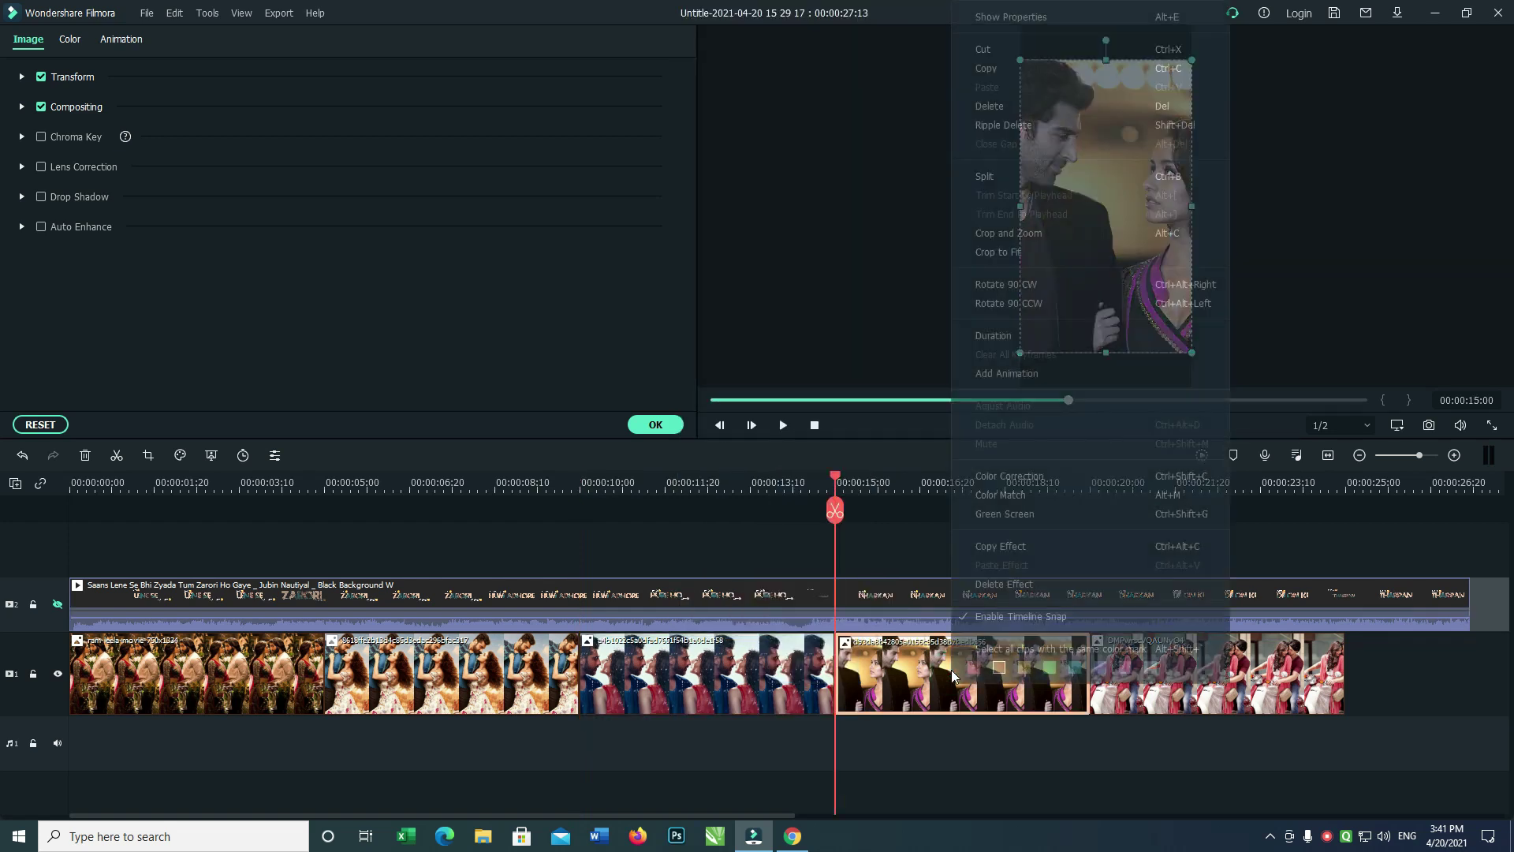
click(983, 253)
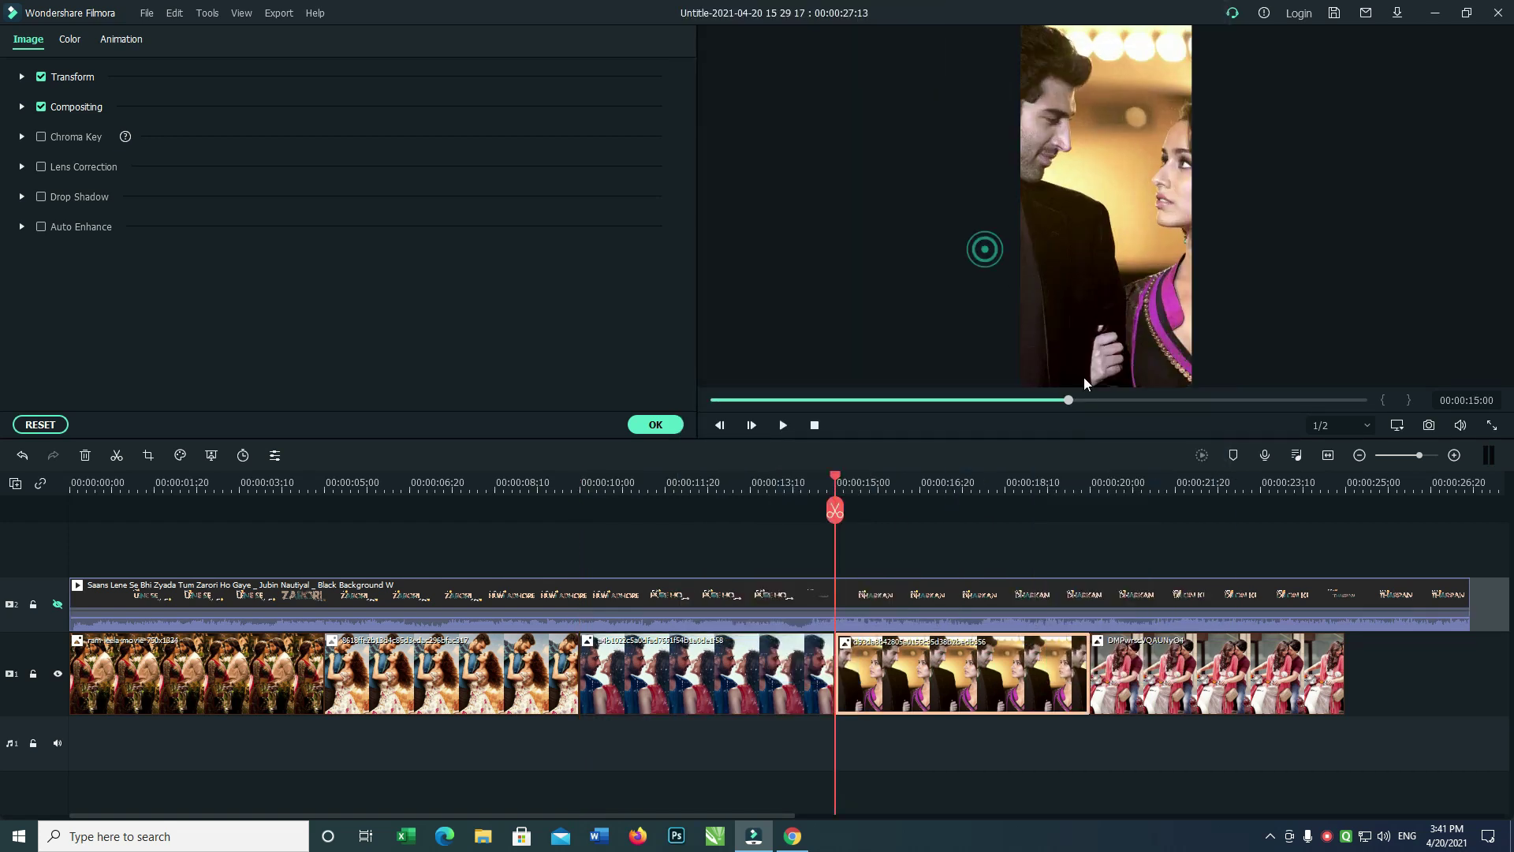
right_click(1137, 655)
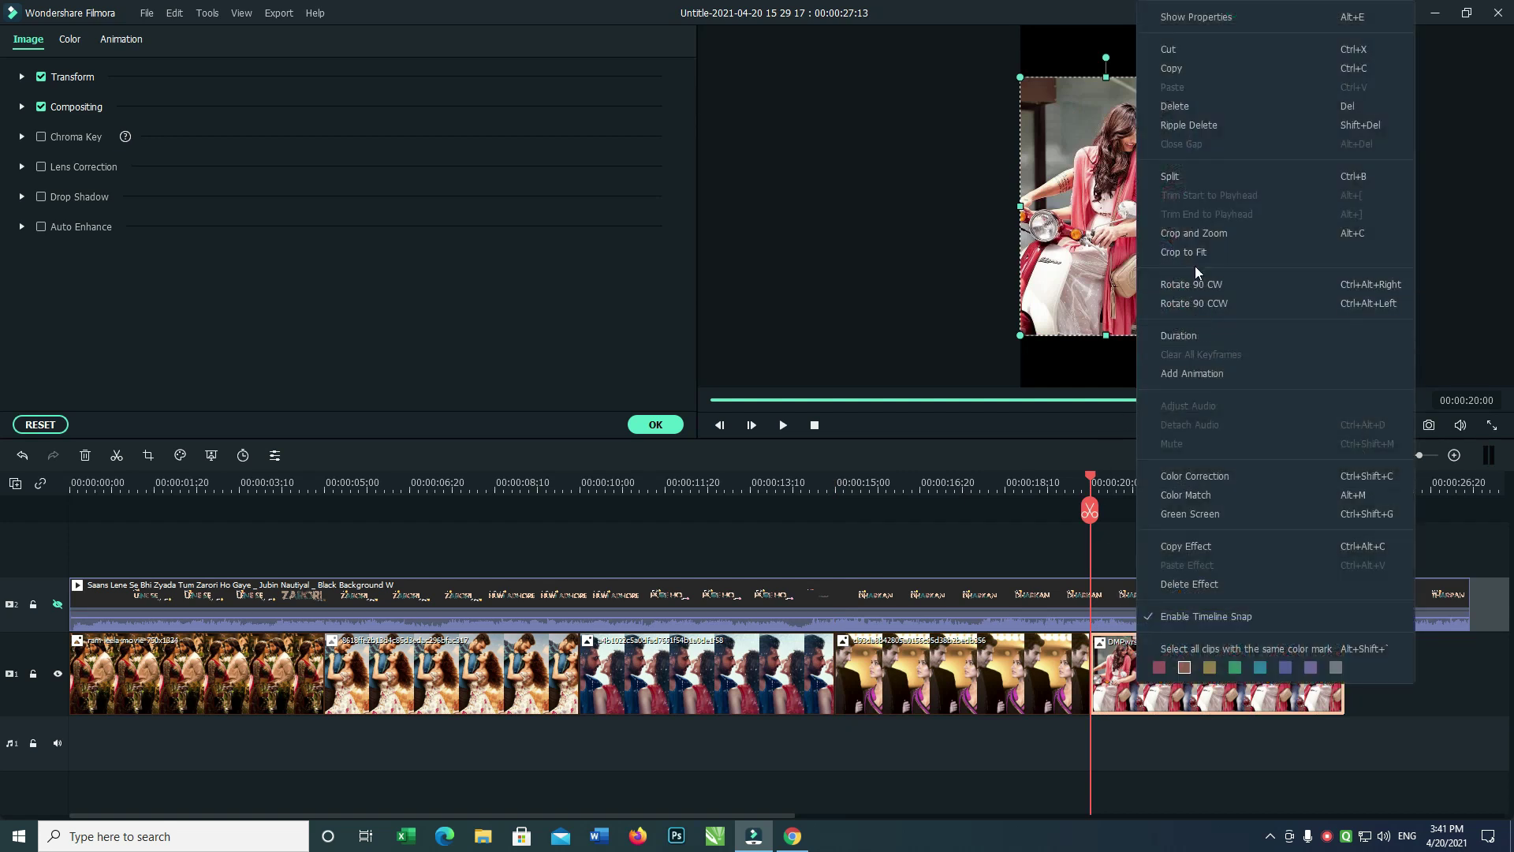
click(1193, 257)
Trim each of the five image clips on track 1 to roughly 2 seconds, keeping them end to end
click(252, 665)
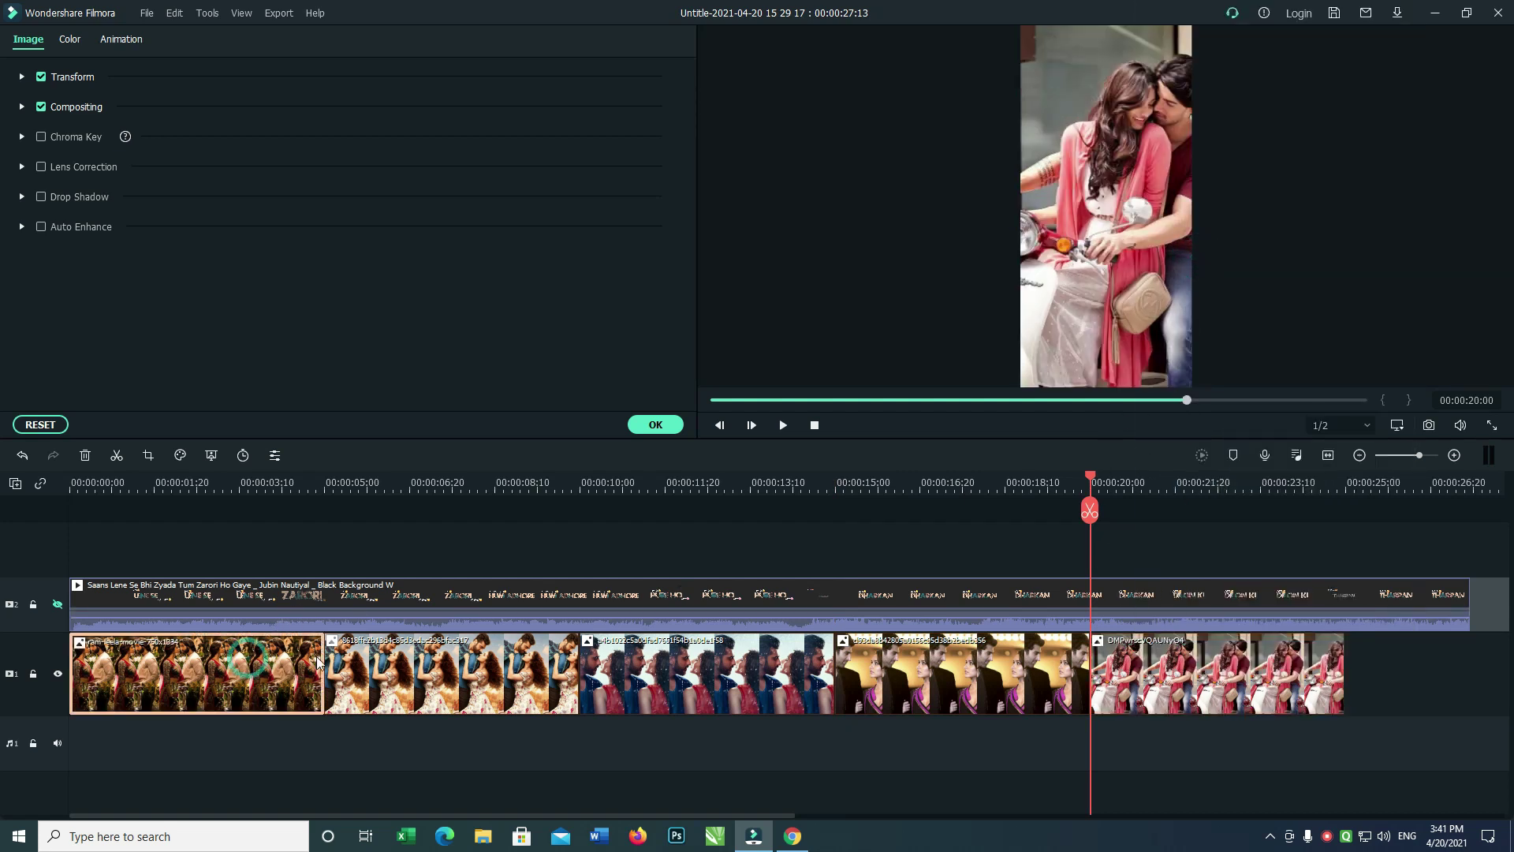
drag(323, 662, 186, 657)
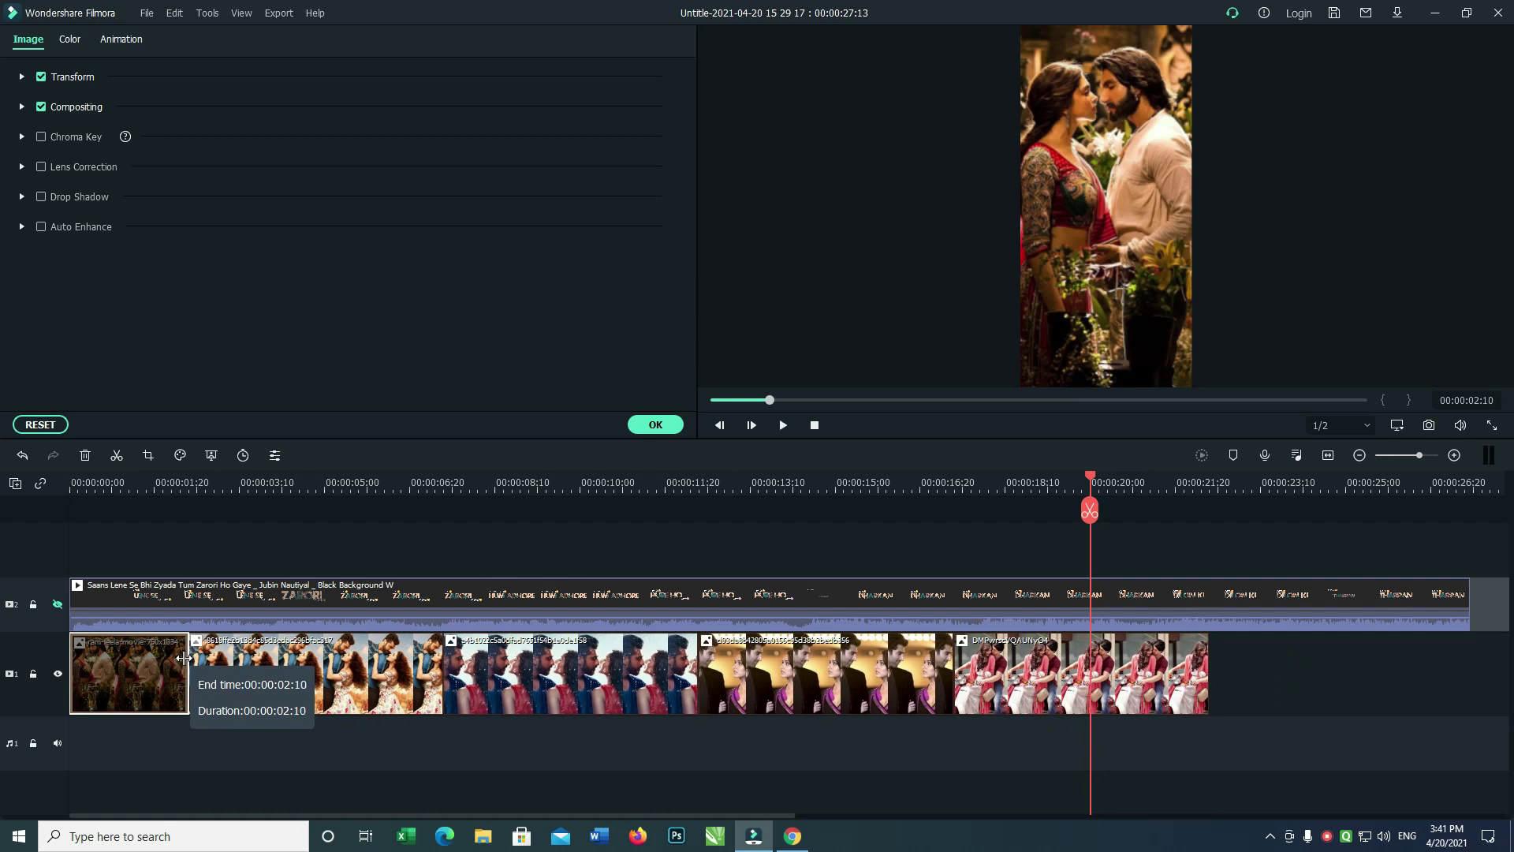
click(273, 675)
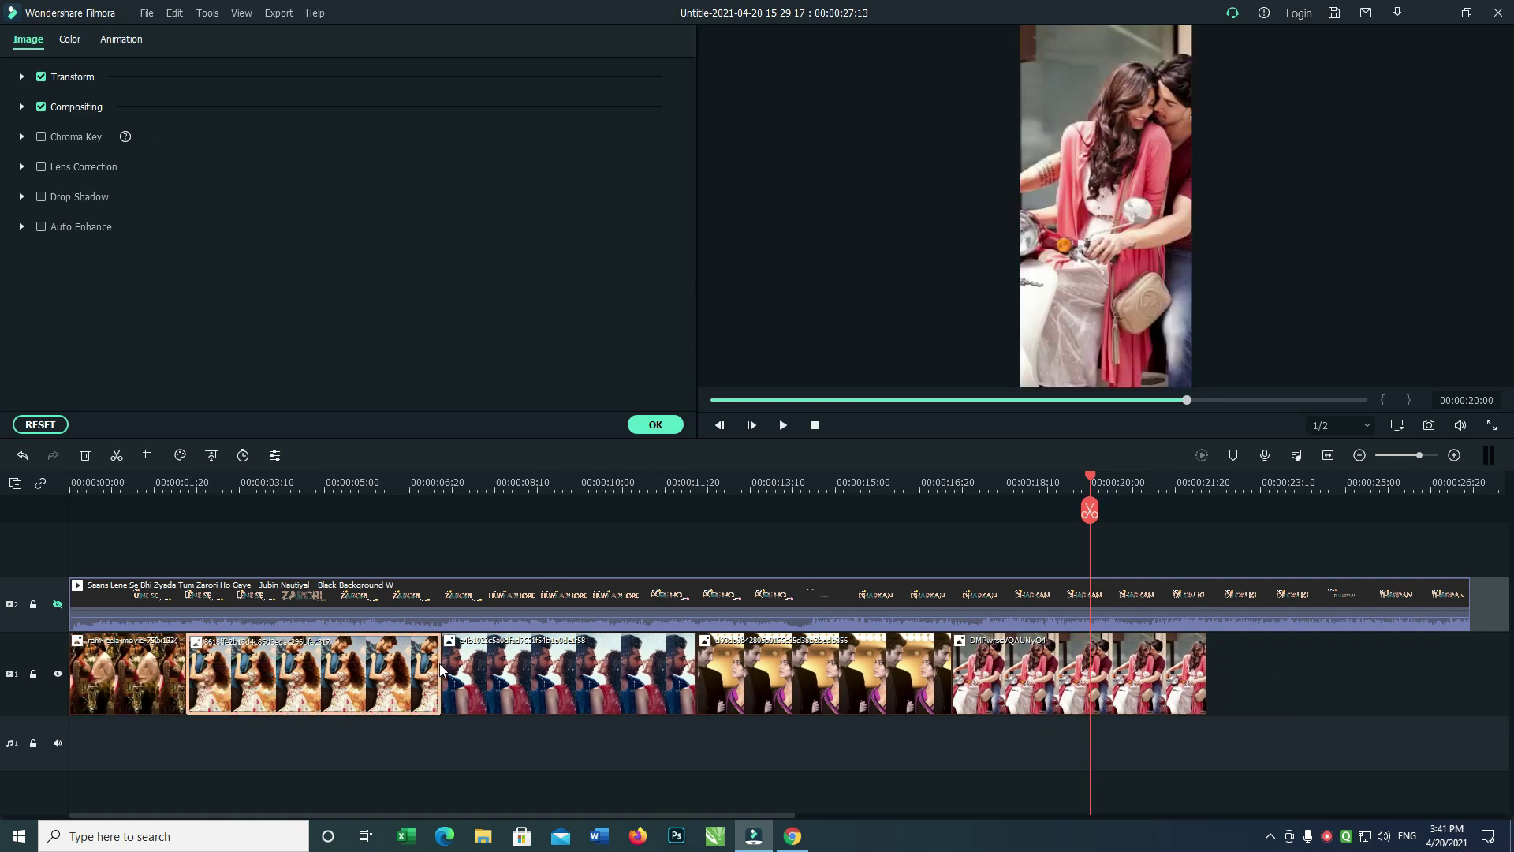
drag(438, 664, 319, 664)
click(378, 669)
drag(563, 665, 410, 668)
click(489, 678)
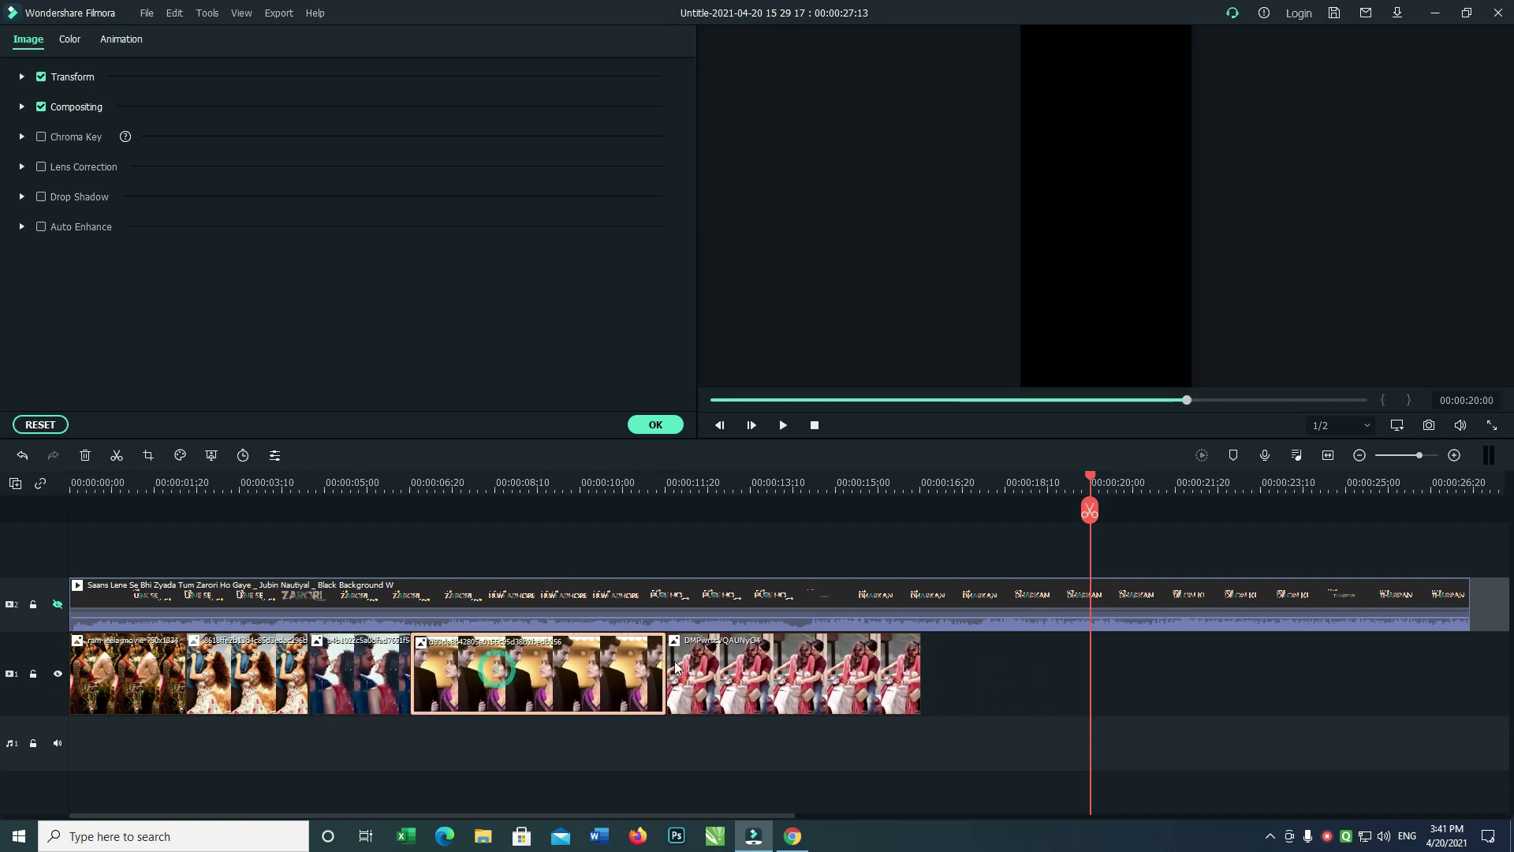
drag(664, 667, 511, 663)
click(576, 666)
drag(759, 665, 632, 665)
Play the sequence from the start with the lyric video track shown, and hide that track again
click(1093, 474)
key(space)
click(58, 604)
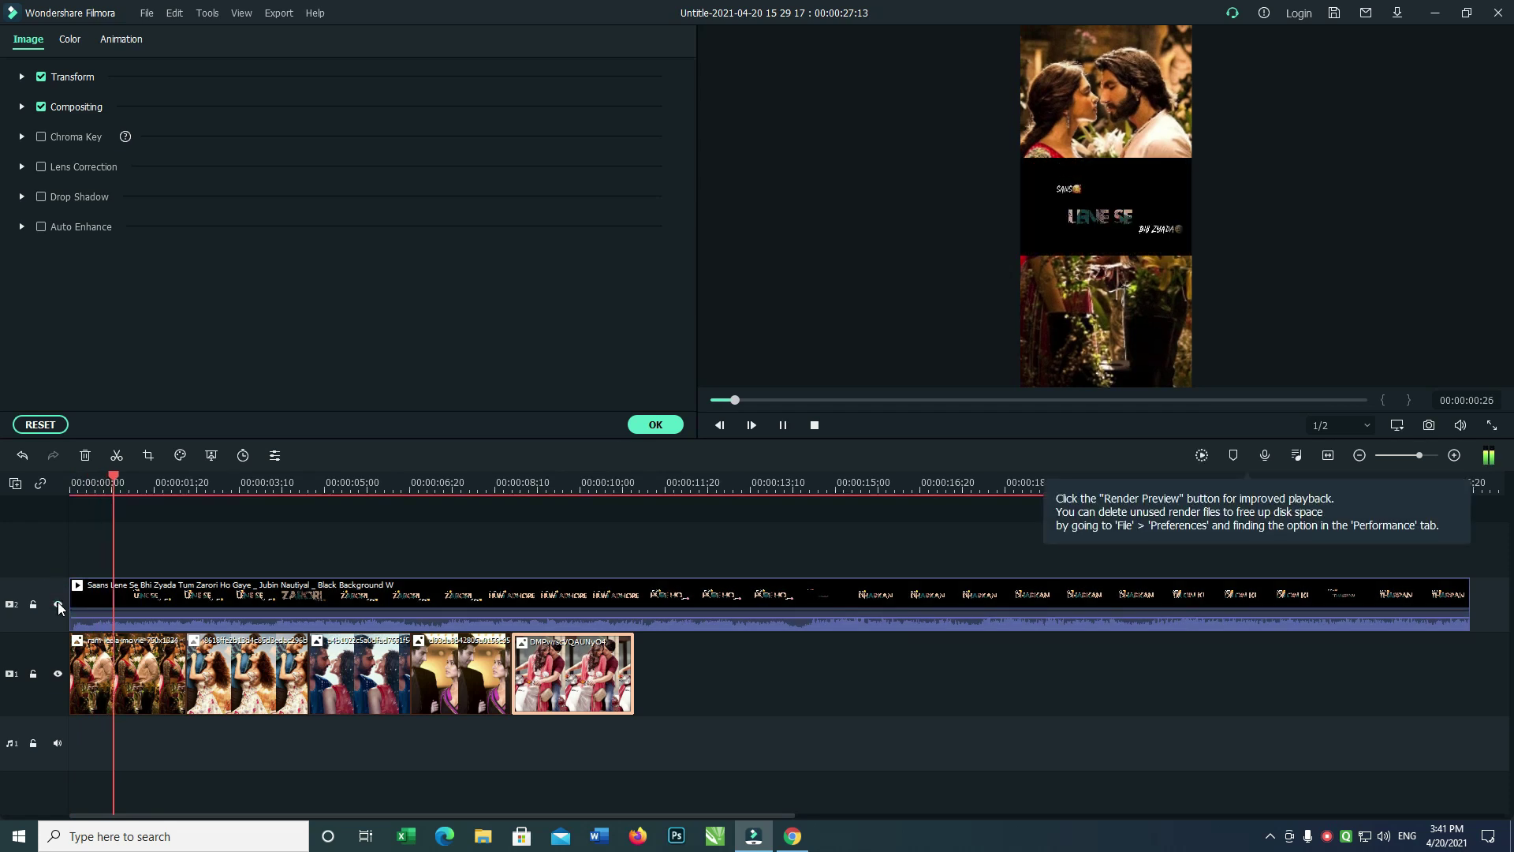
key(space)
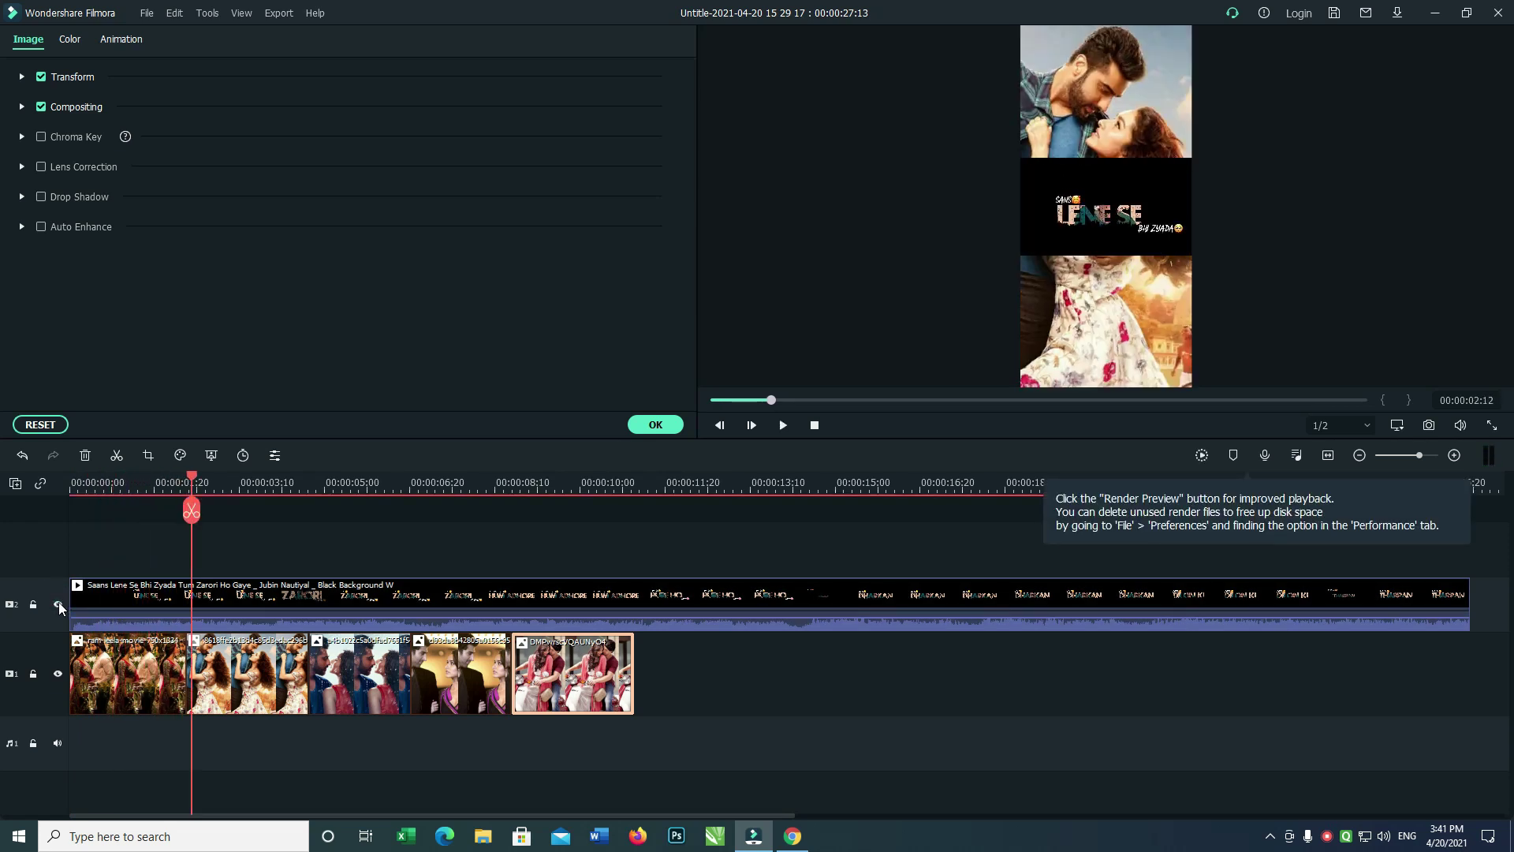
click(57, 604)
Return the playhead to the start and shorten the first image clip to just under 2 seconds
click(136, 661)
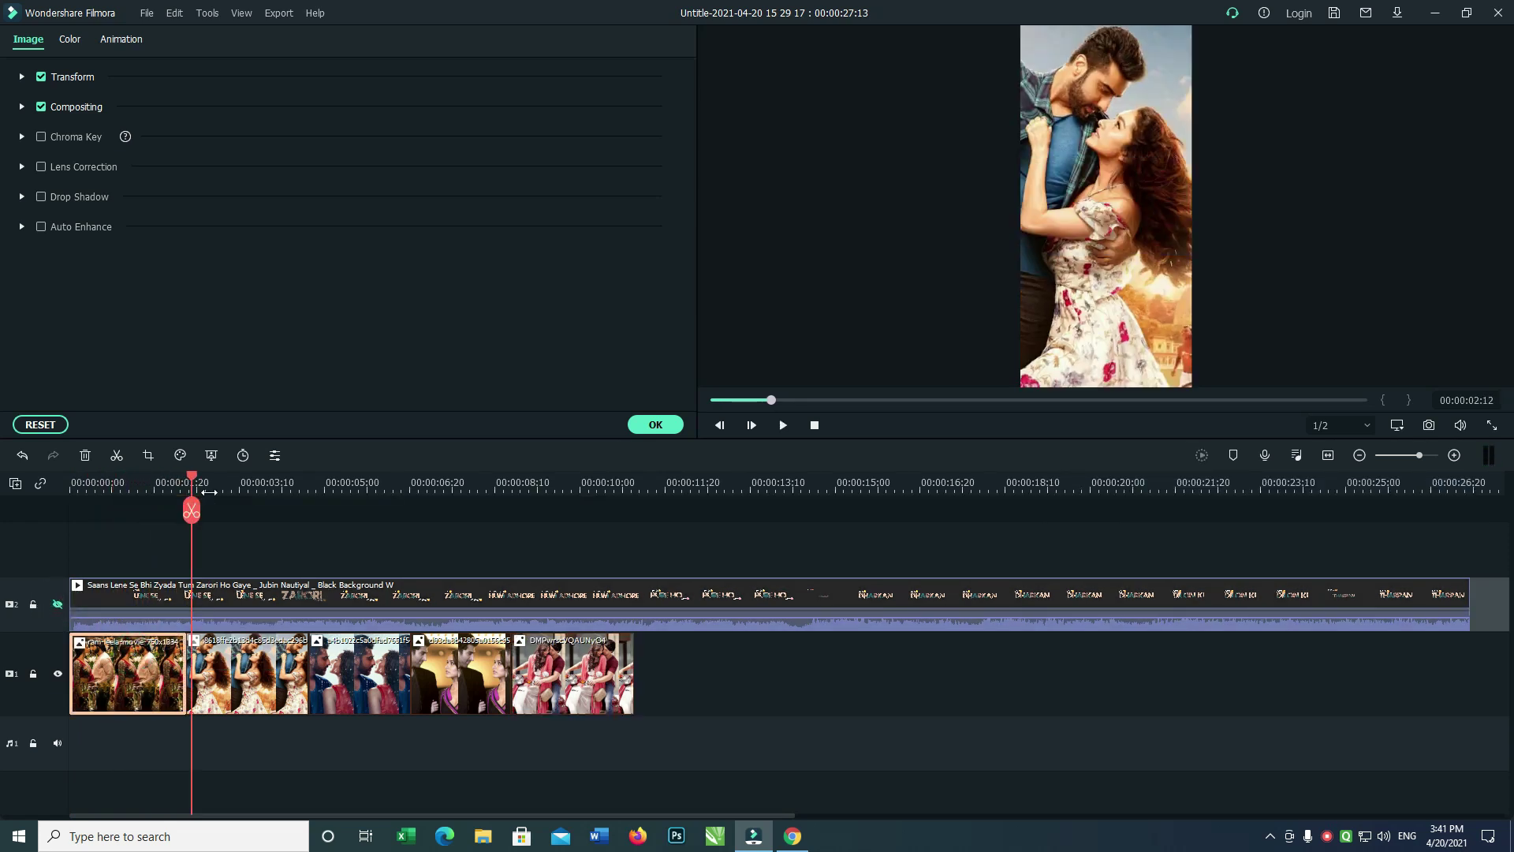
drag(191, 485, 73, 484)
click(655, 425)
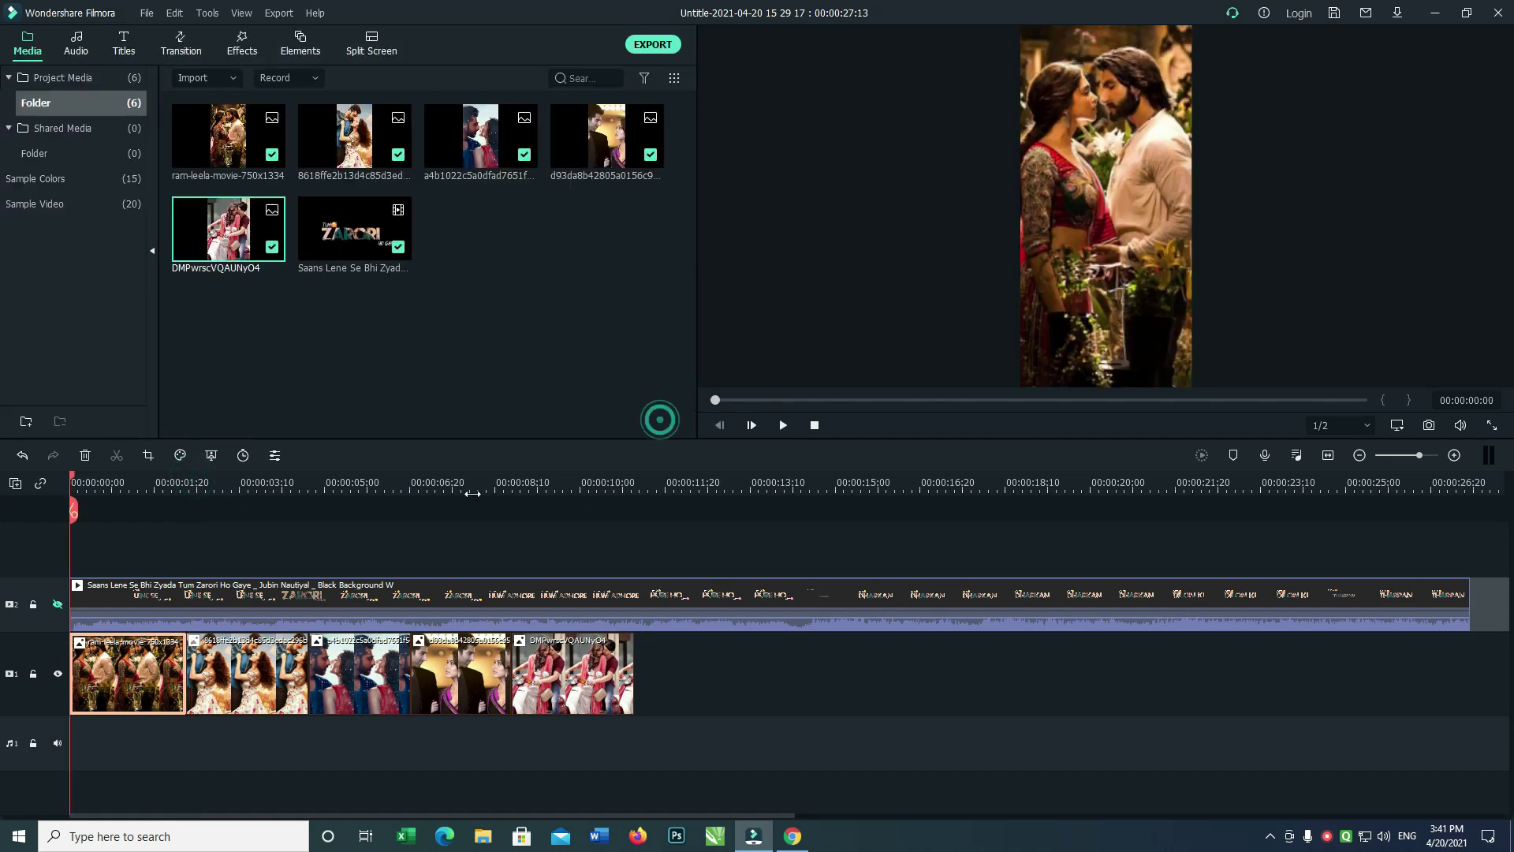
drag(186, 674, 164, 674)
Add the Flip Roll 1 transition from the Speed Blur set between the first and second image clips
click(282, 665)
click(196, 48)
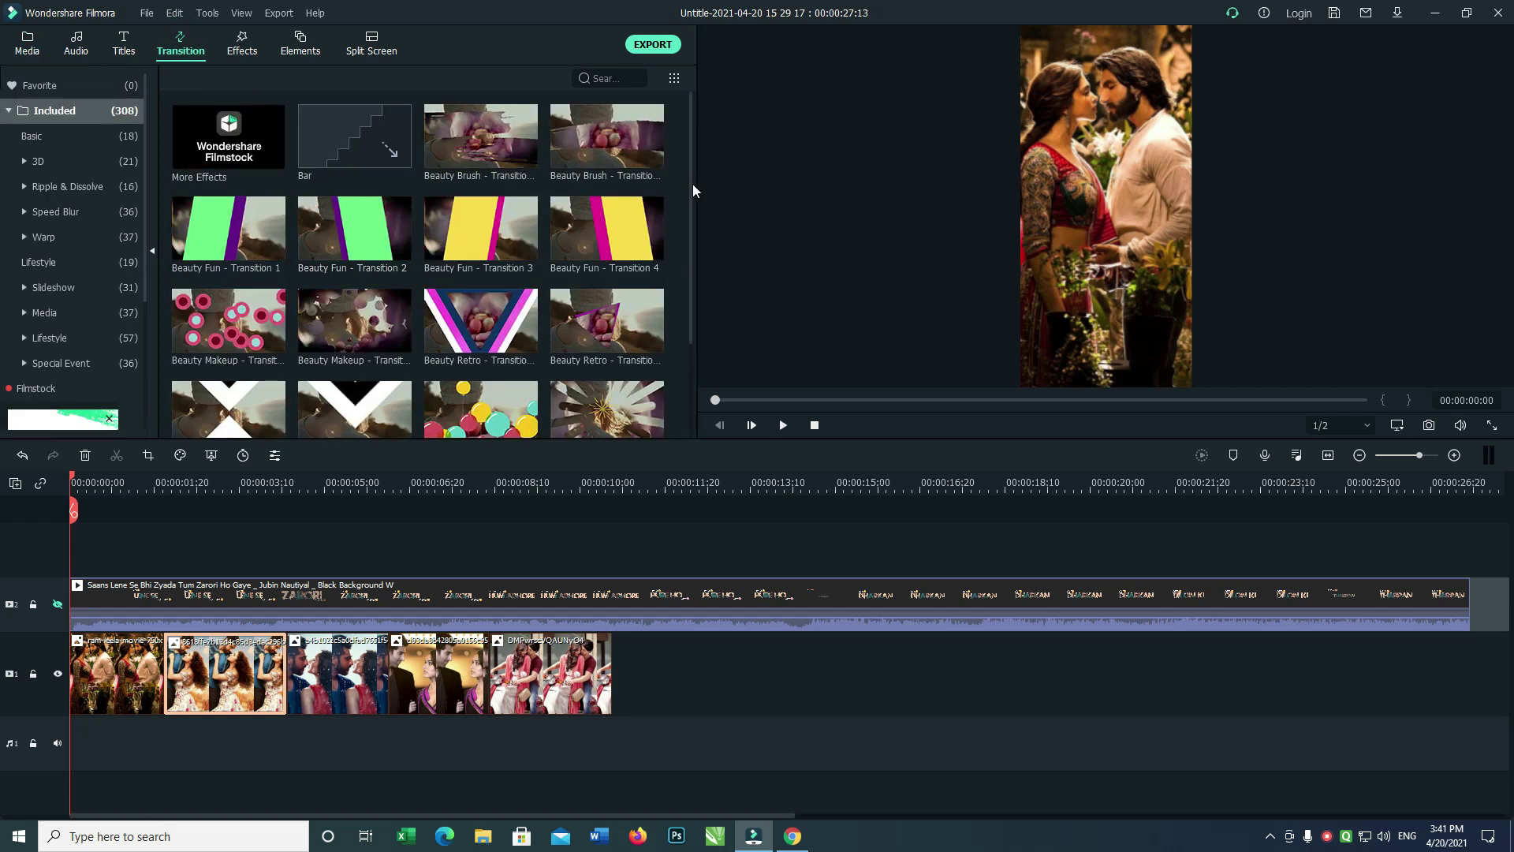
drag(689, 173, 675, 273)
click(47, 213)
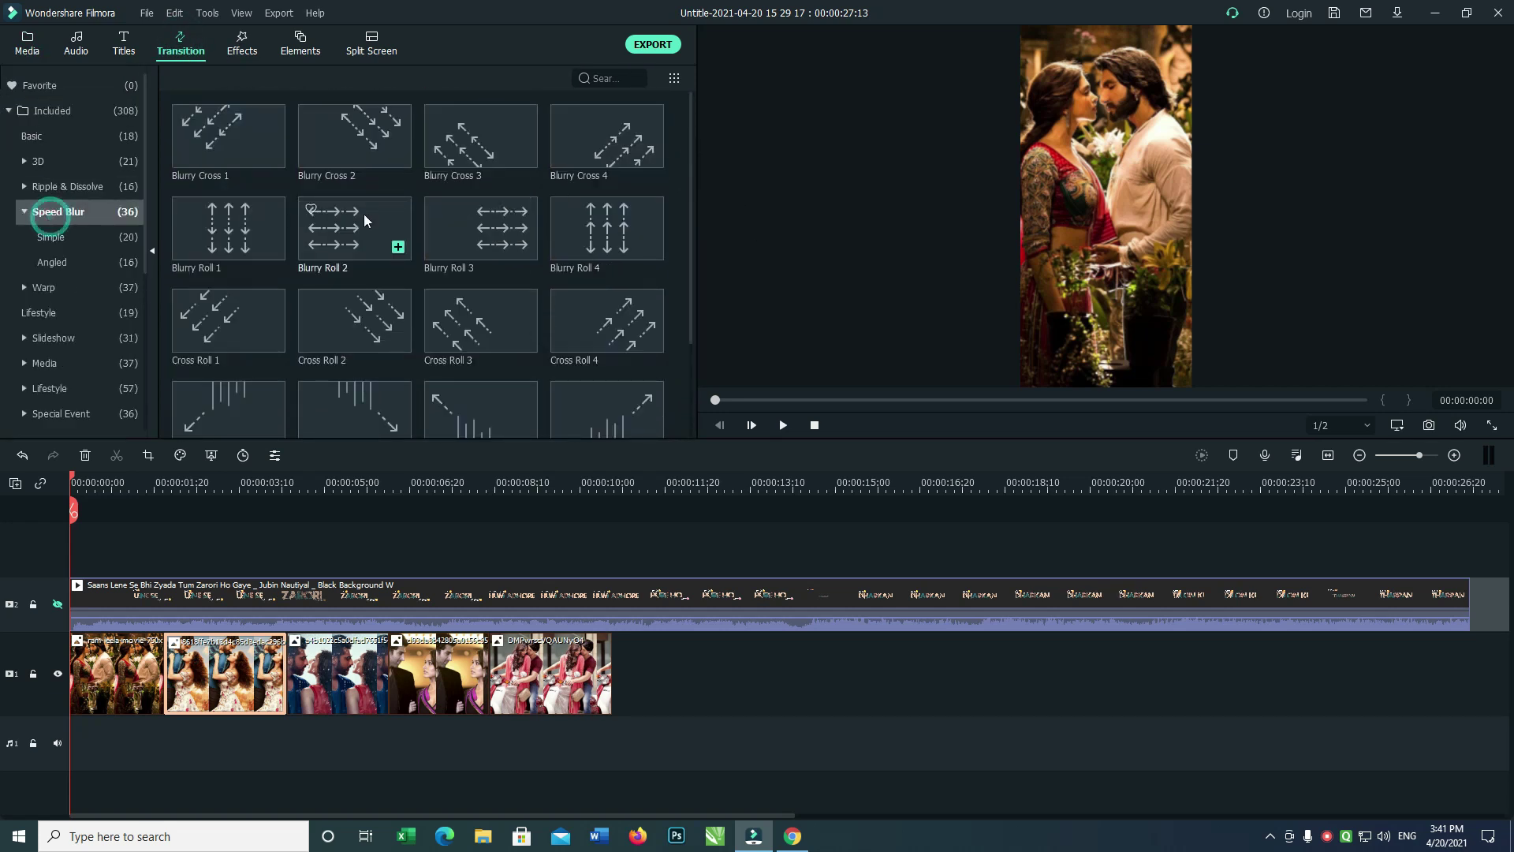
drag(690, 181, 612, 337)
drag(227, 190, 179, 673)
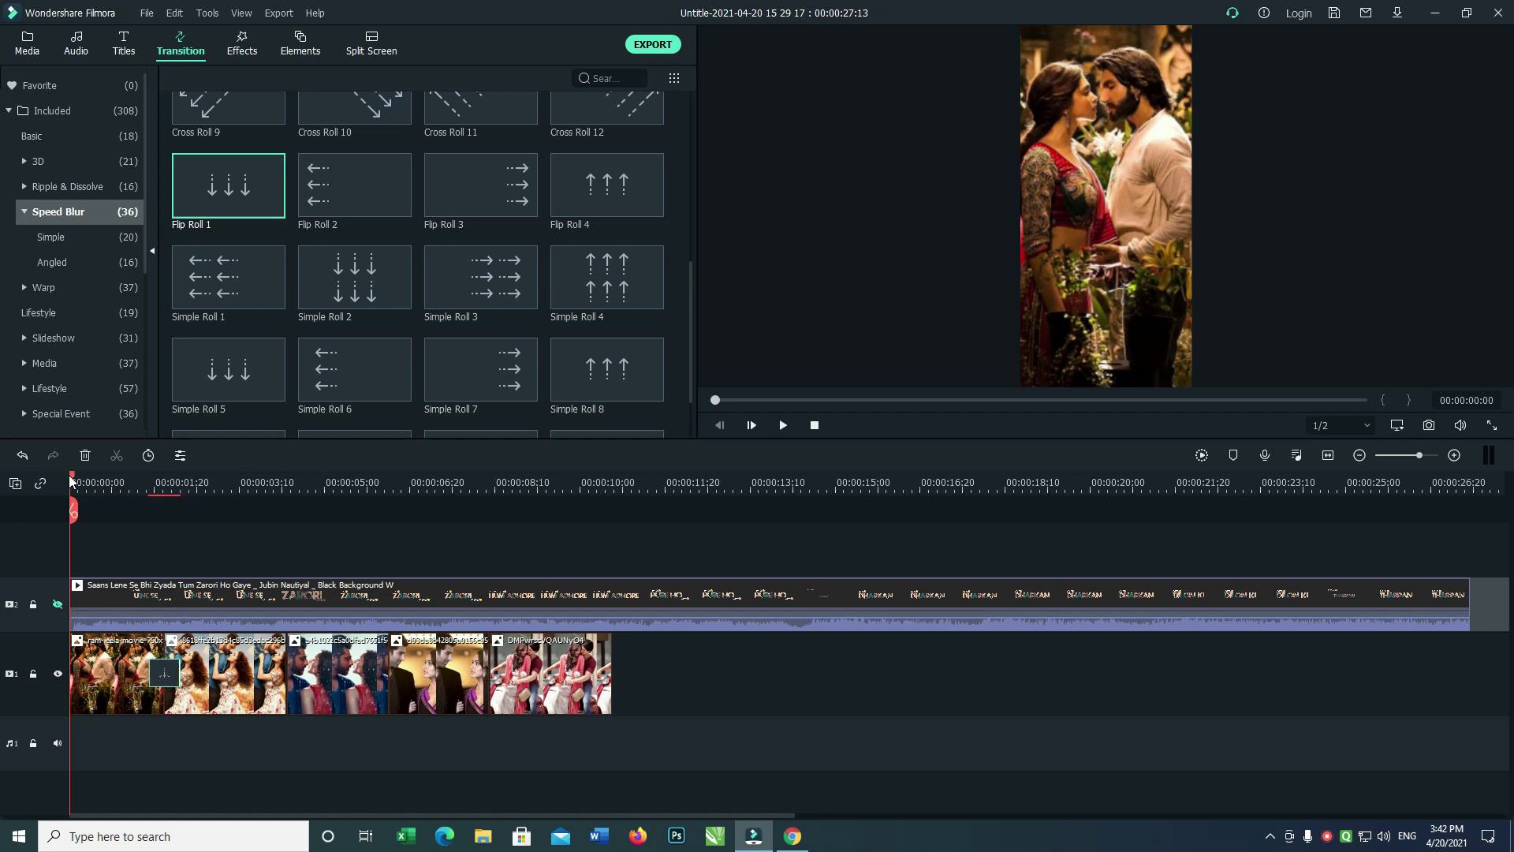
Play back the Flip Roll 1 transition between the first and second image clips
drag(76, 476, 143, 485)
key(space)
key(space)
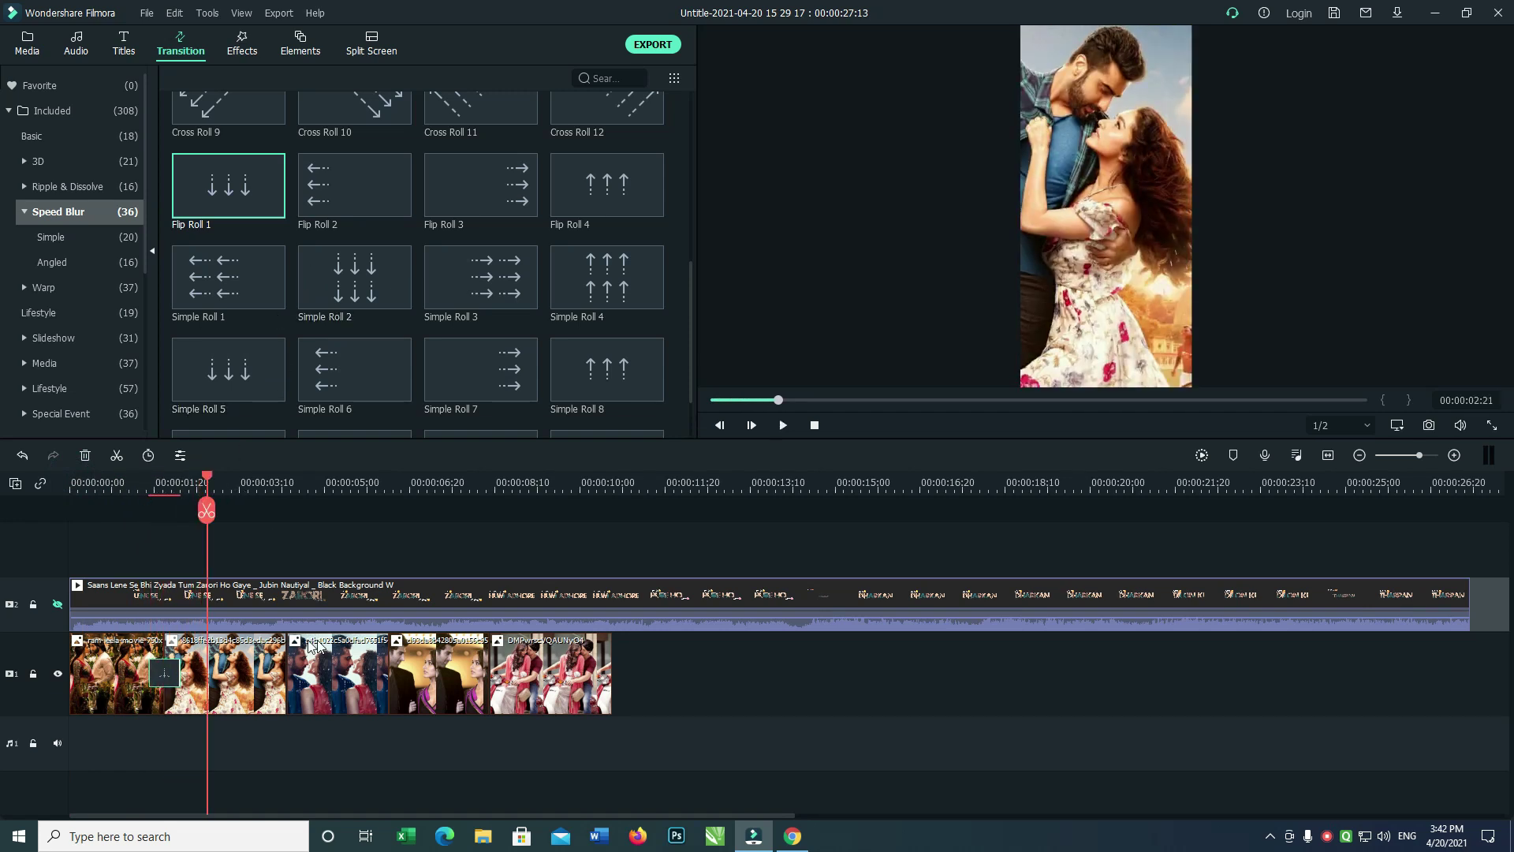
Add the Simple Roll 10 transition from Speed Blur between the second and third image clips and preview it
click(279, 654)
click(692, 271)
drag(691, 287, 678, 328)
drag(370, 361, 342, 675)
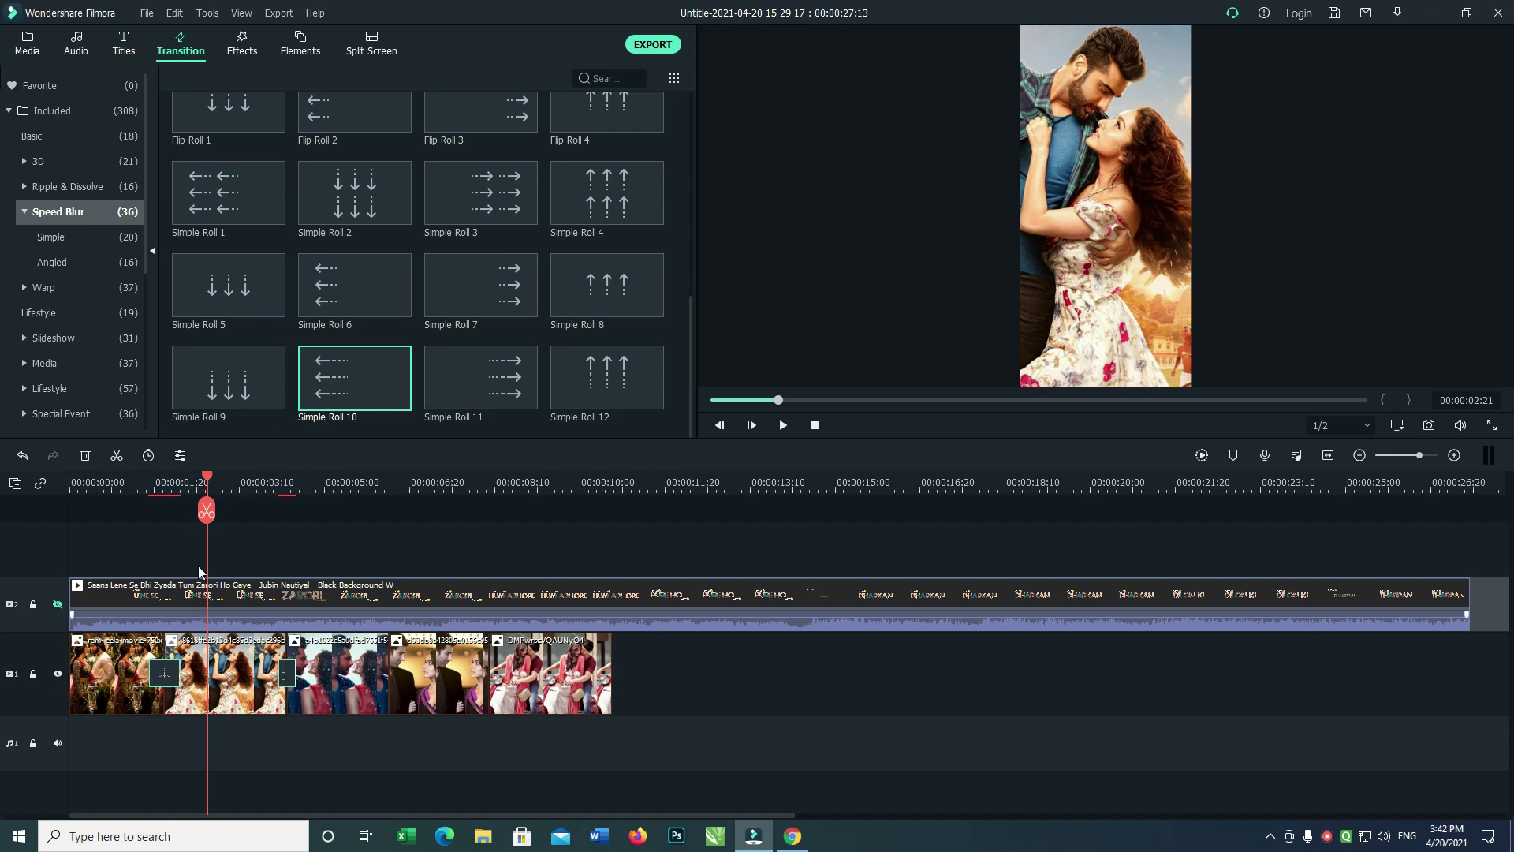
drag(207, 483, 274, 485)
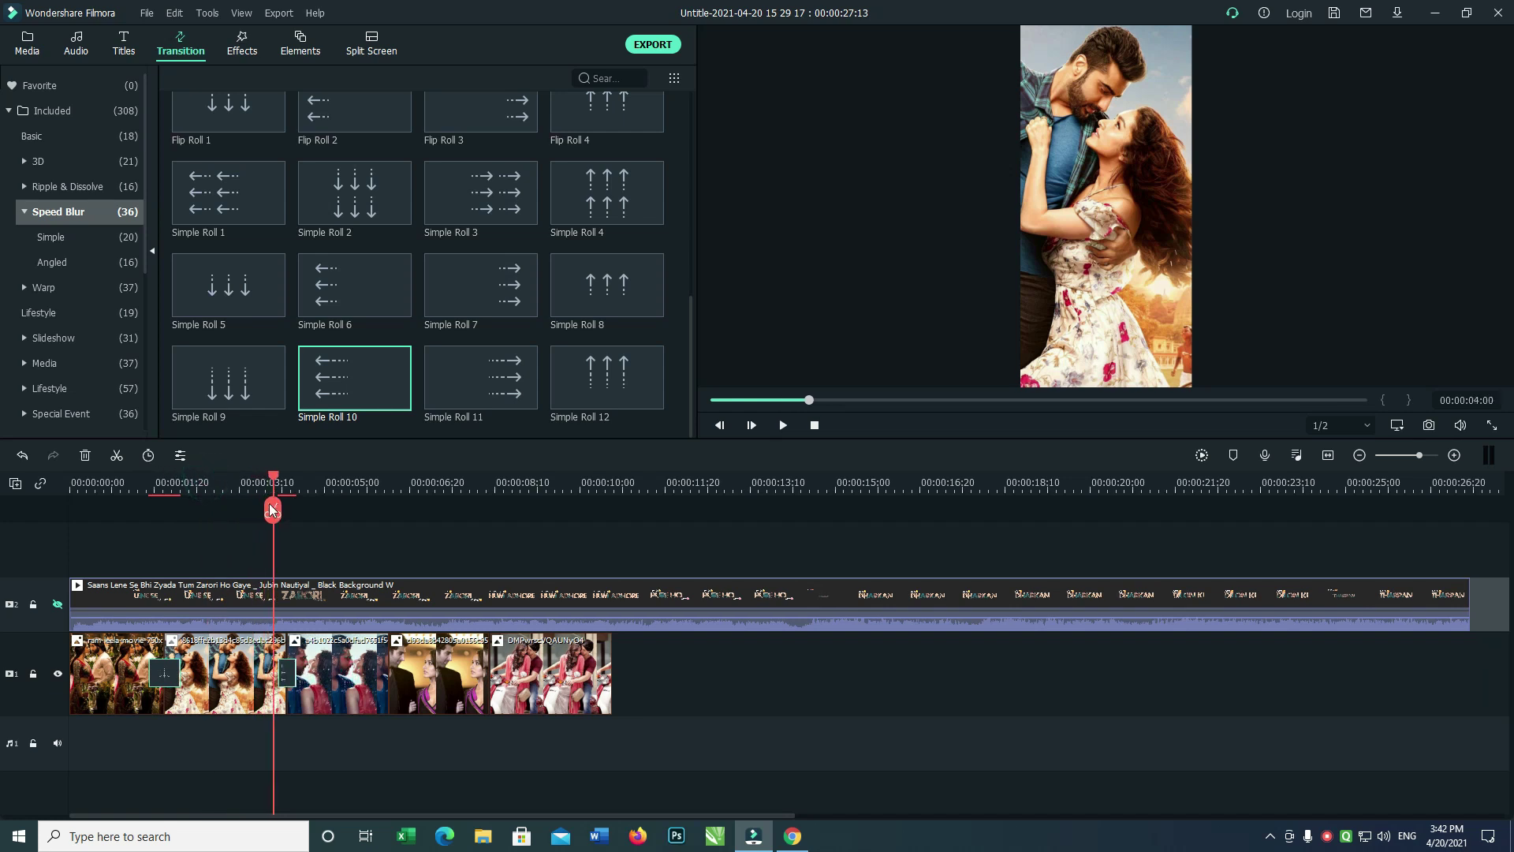
key(space)
key(space)
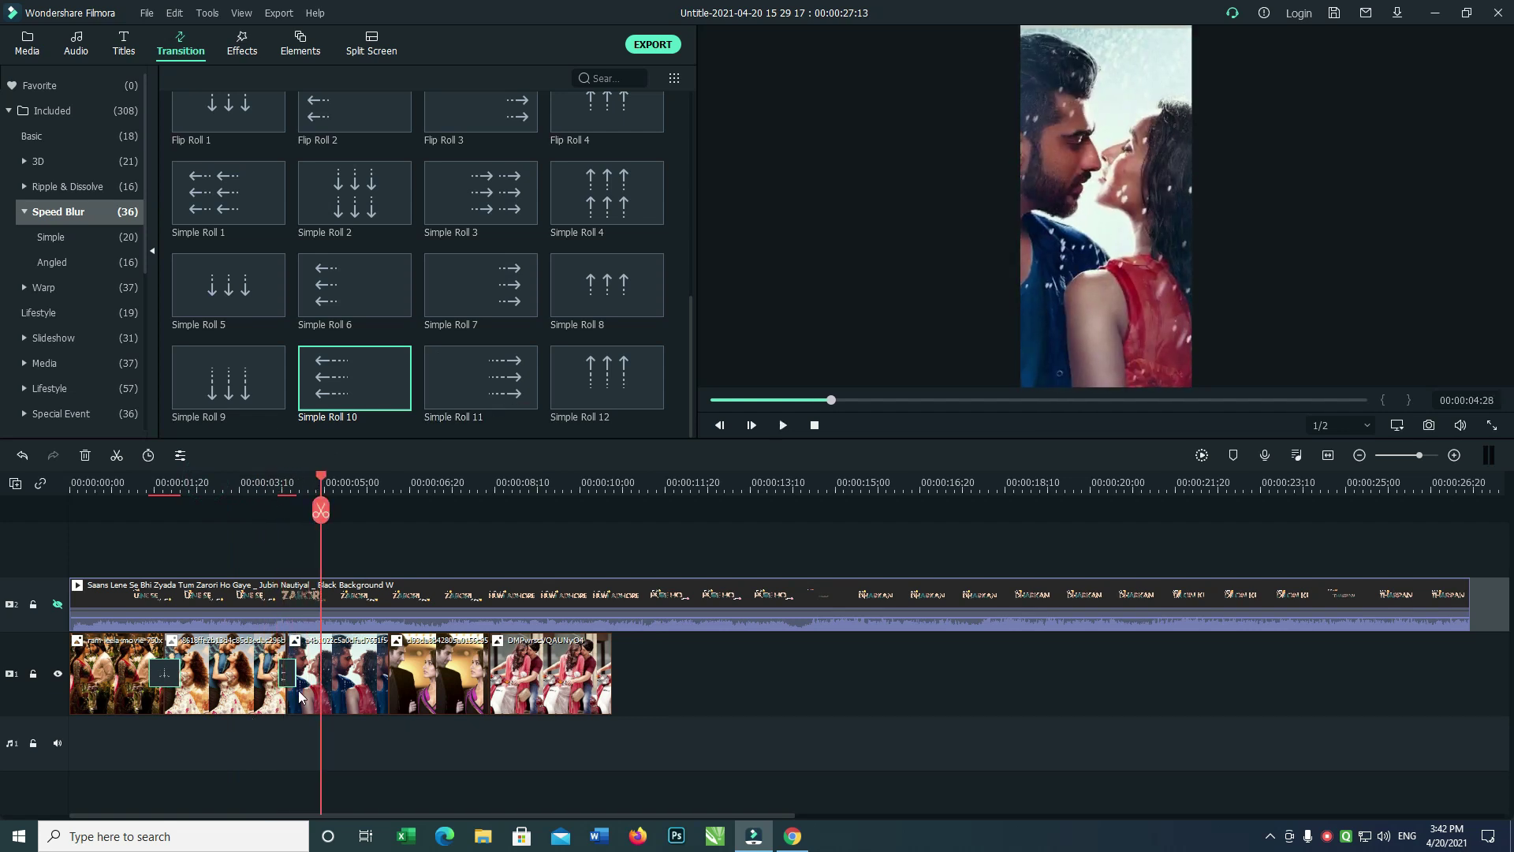
Lengthen the Simple Roll 10 transition between the second and third image clips and replay it
drag(293, 675, 302, 675)
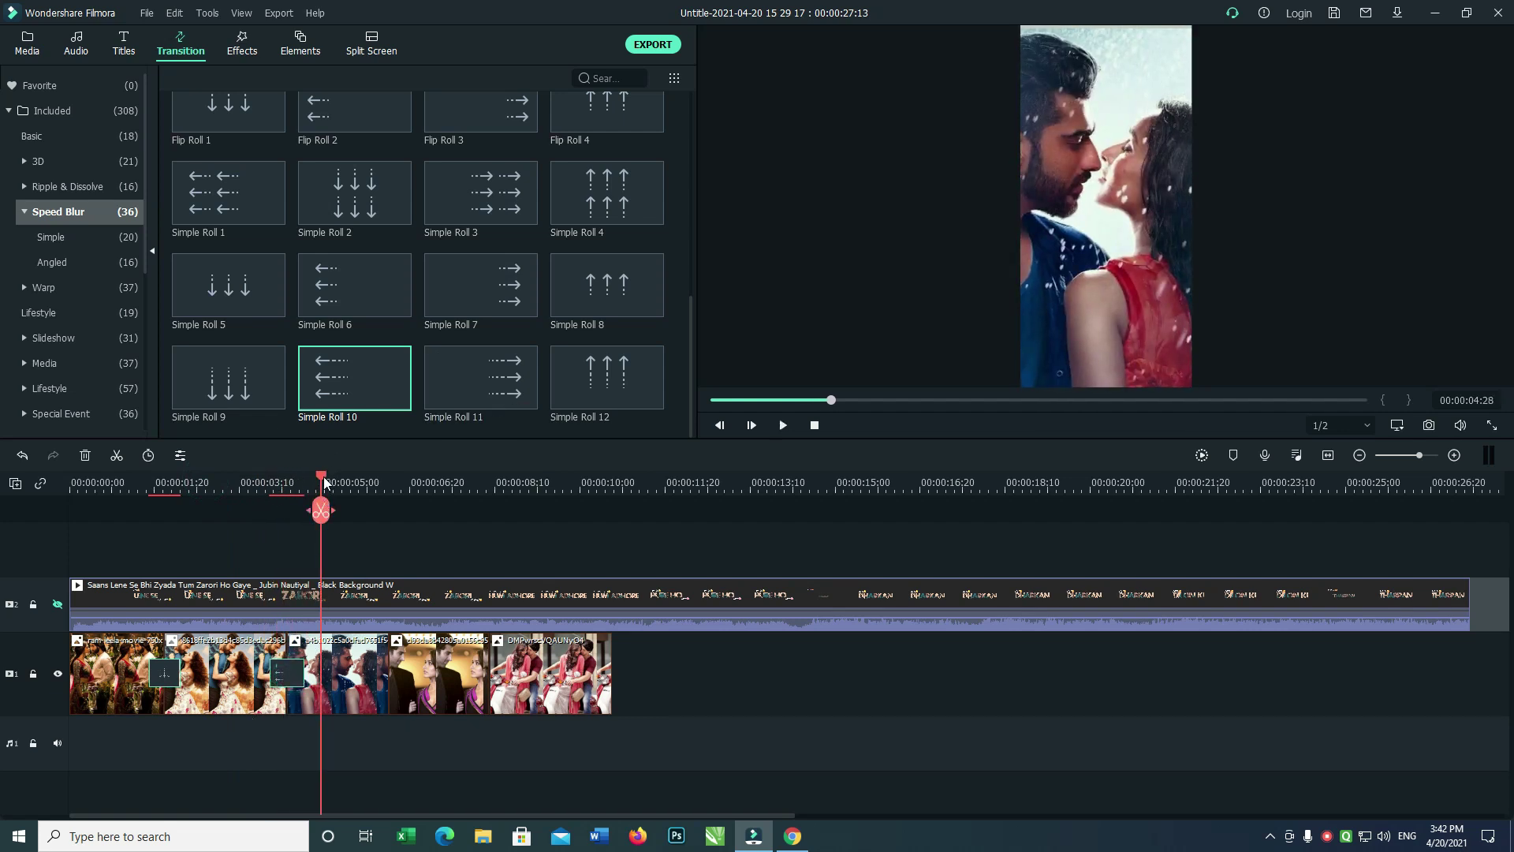
drag(324, 482, 257, 483)
key(space)
key(space)
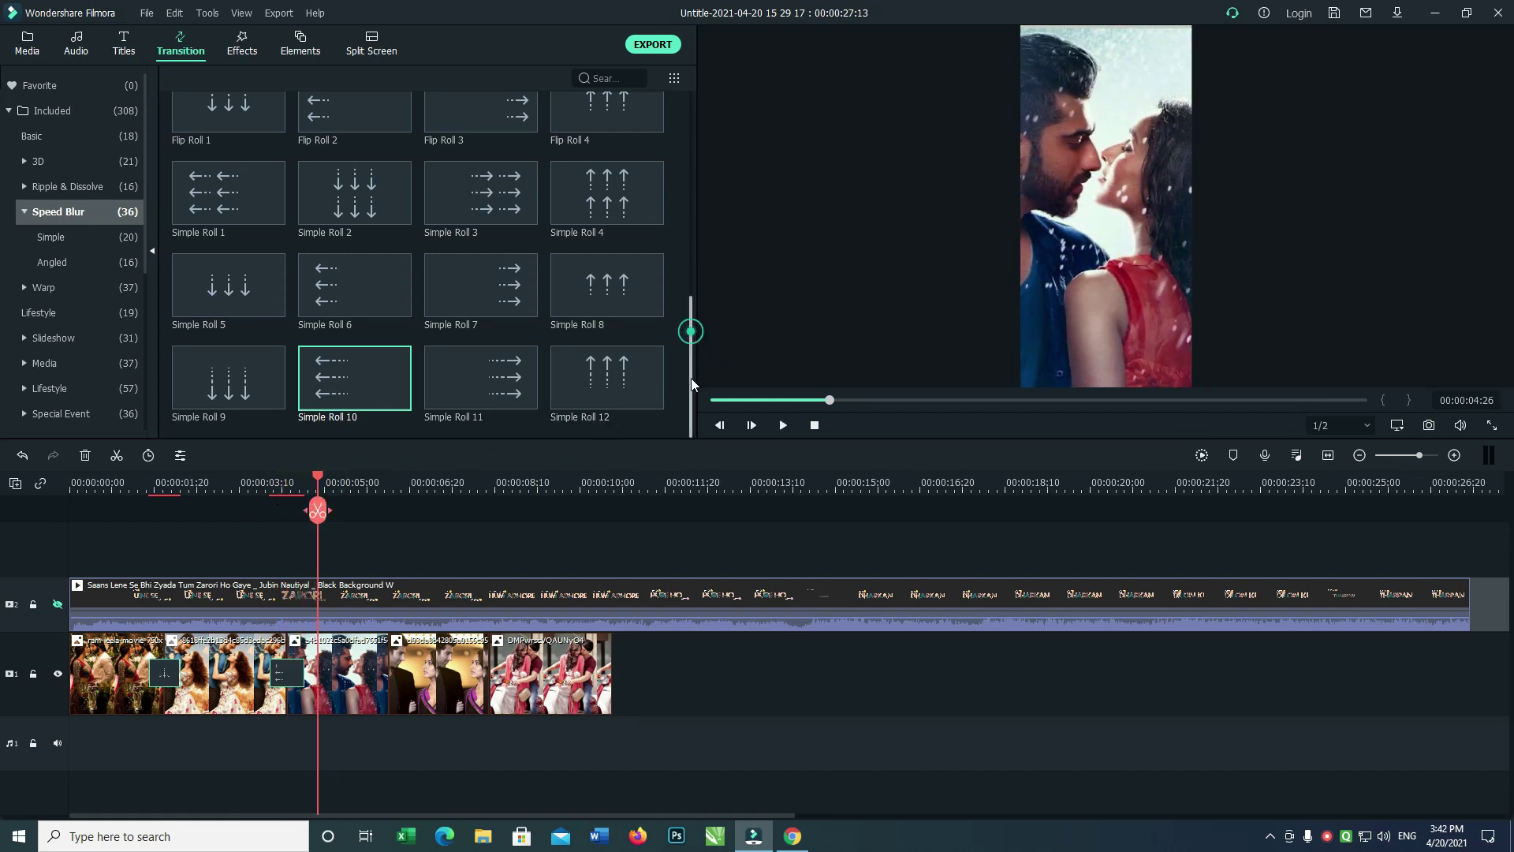
Add the Cross Roll 11 transition from the Angled Speed Blur set between the third and fourth image clips and preview it
click(383, 691)
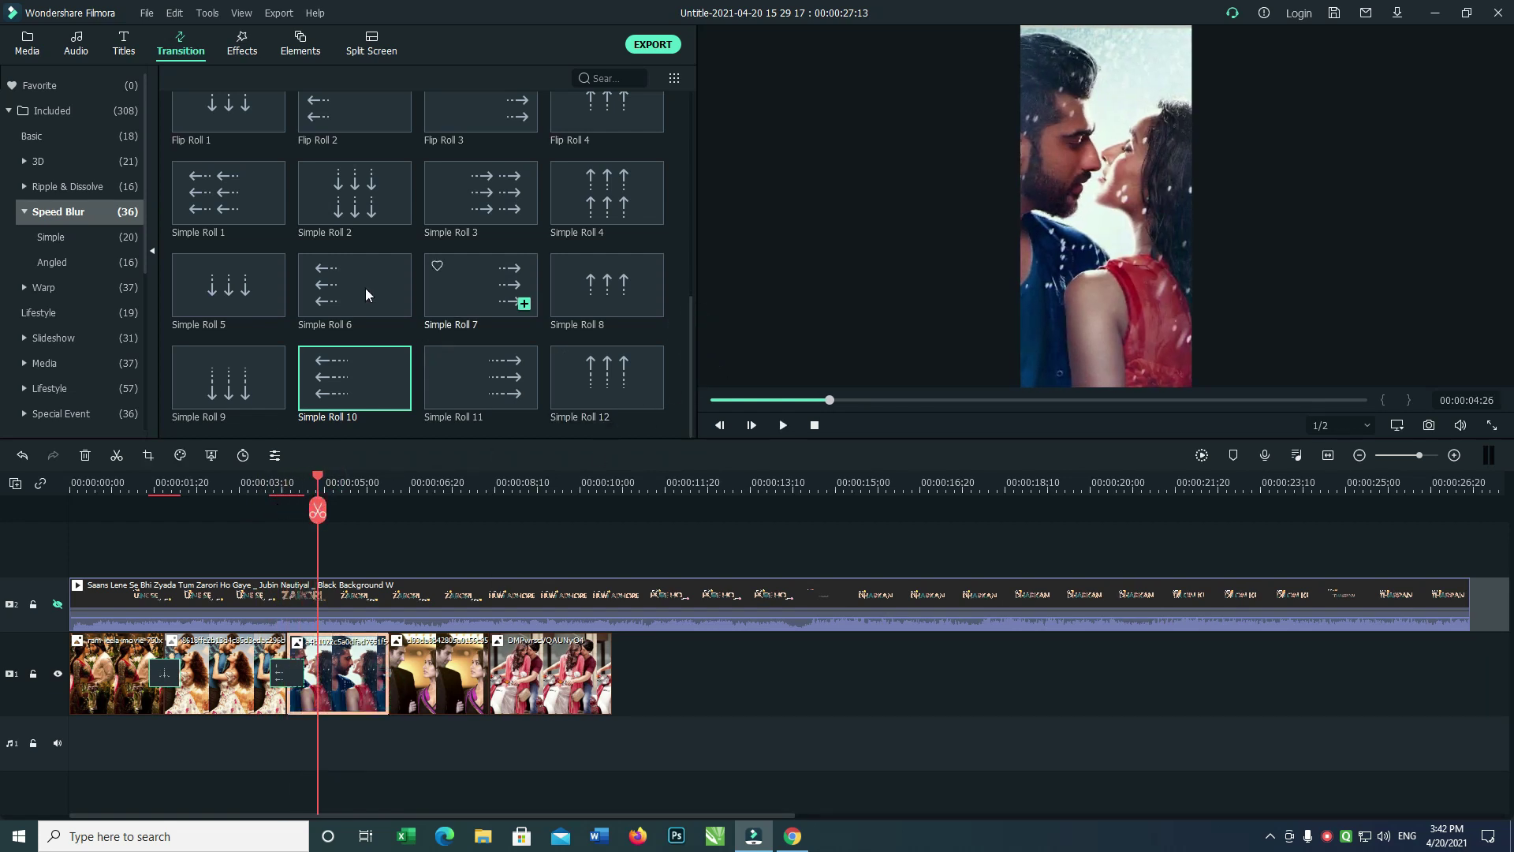
click(51, 263)
drag(688, 304, 689, 358)
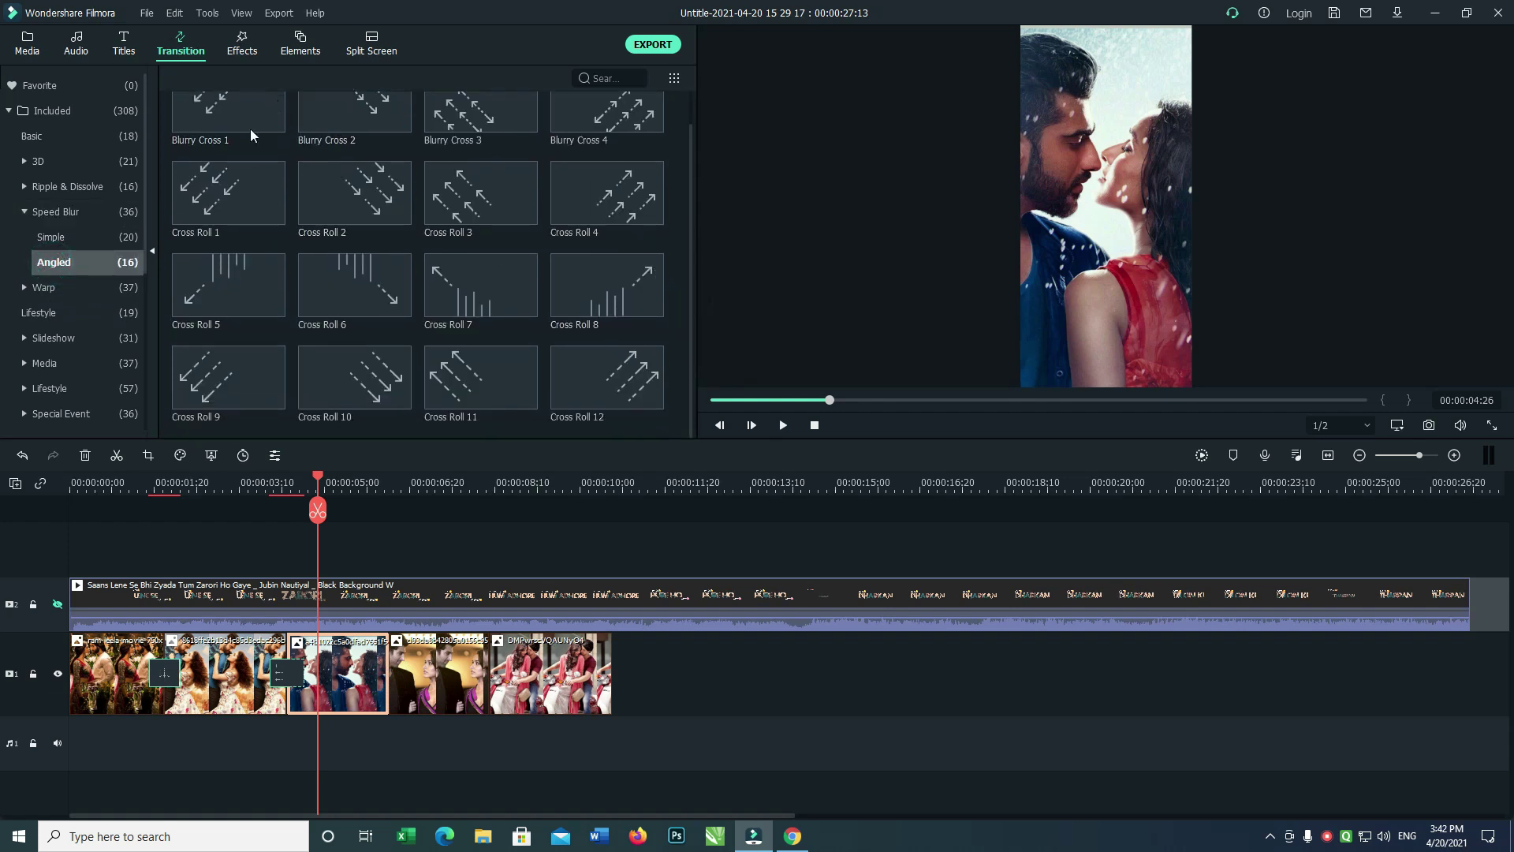
double_click(356, 669)
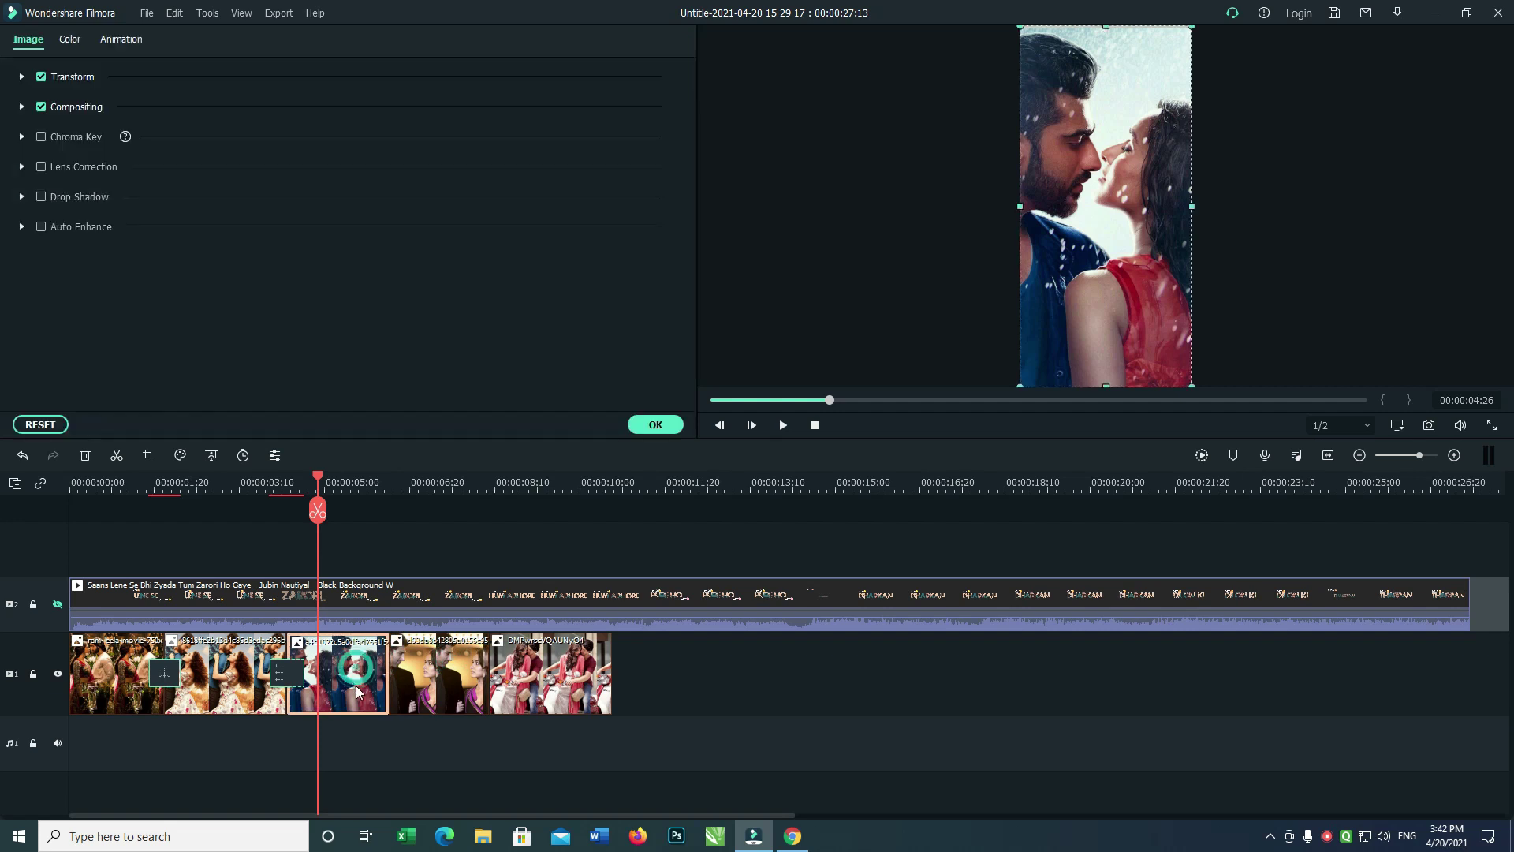
click(645, 422)
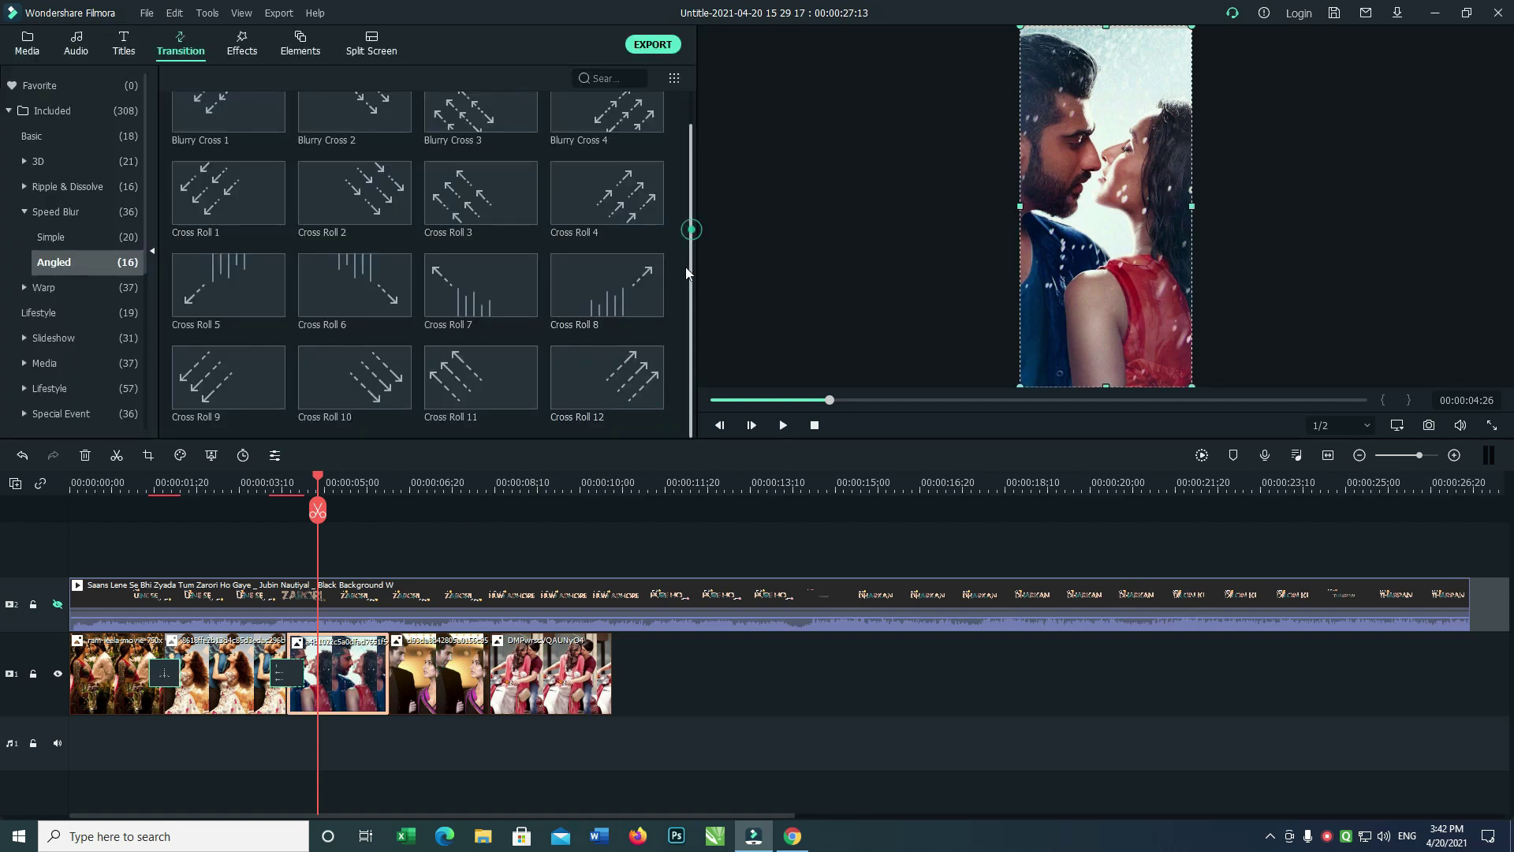
drag(505, 381, 404, 671)
key(space)
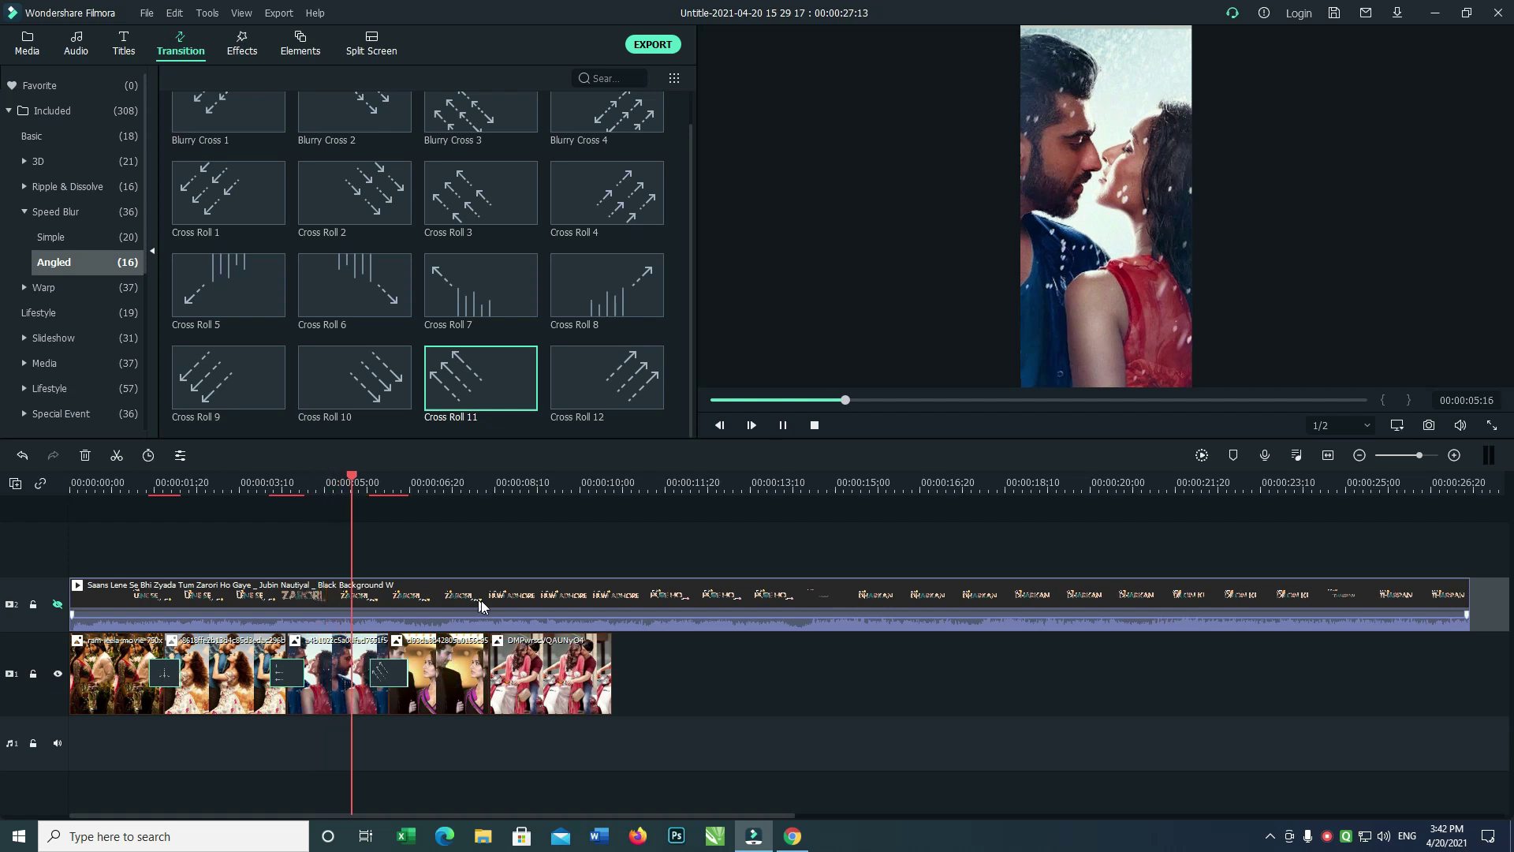
key(space)
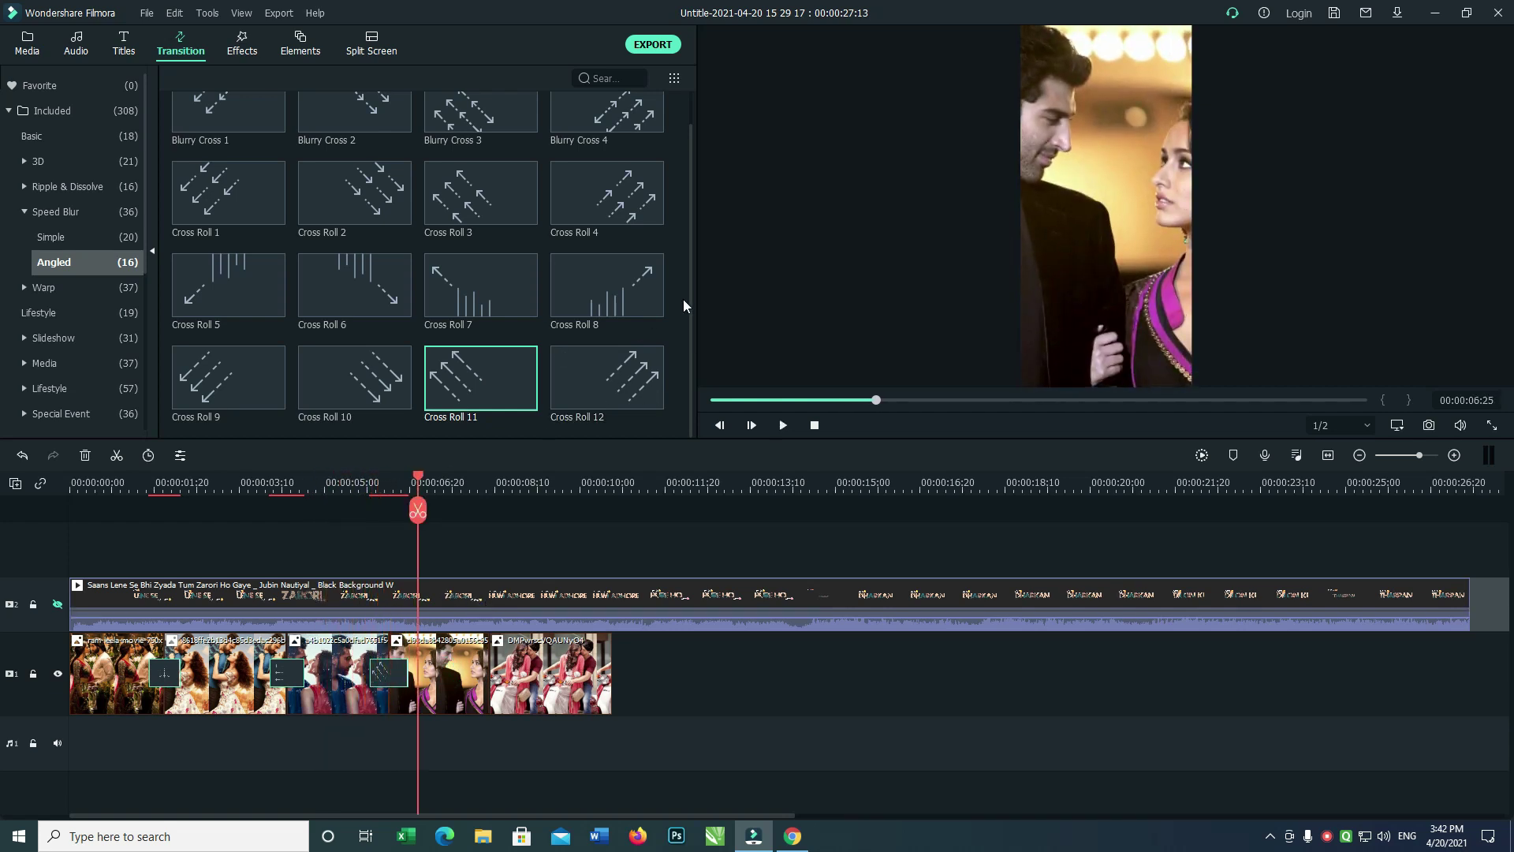
Add the Blurry Cross 4 transition between the fourth and fifth image clips and preview it
click(505, 685)
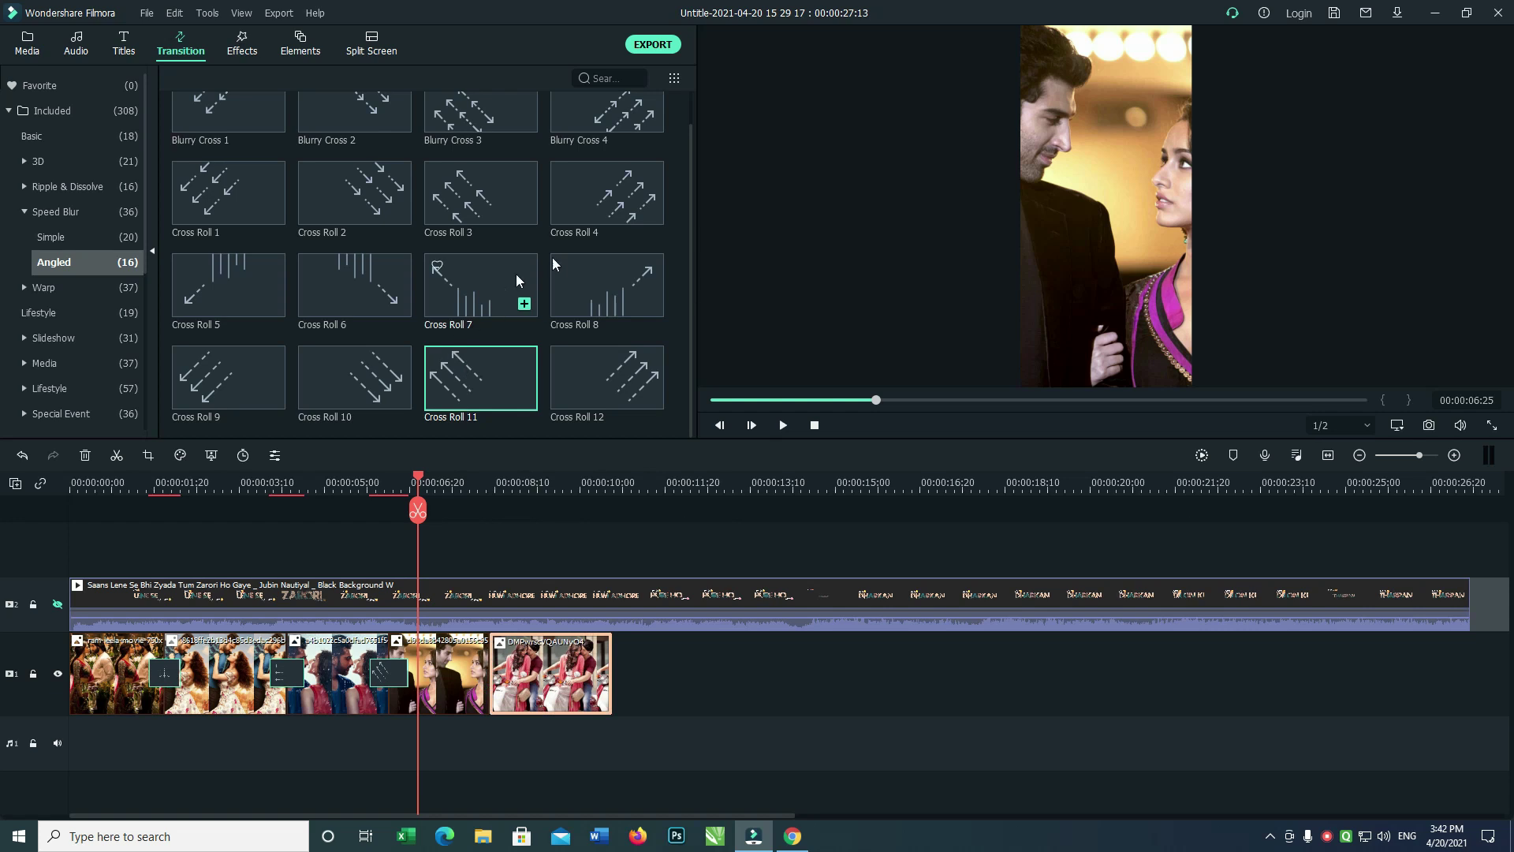
drag(622, 132, 489, 692)
key(space)
key(space)
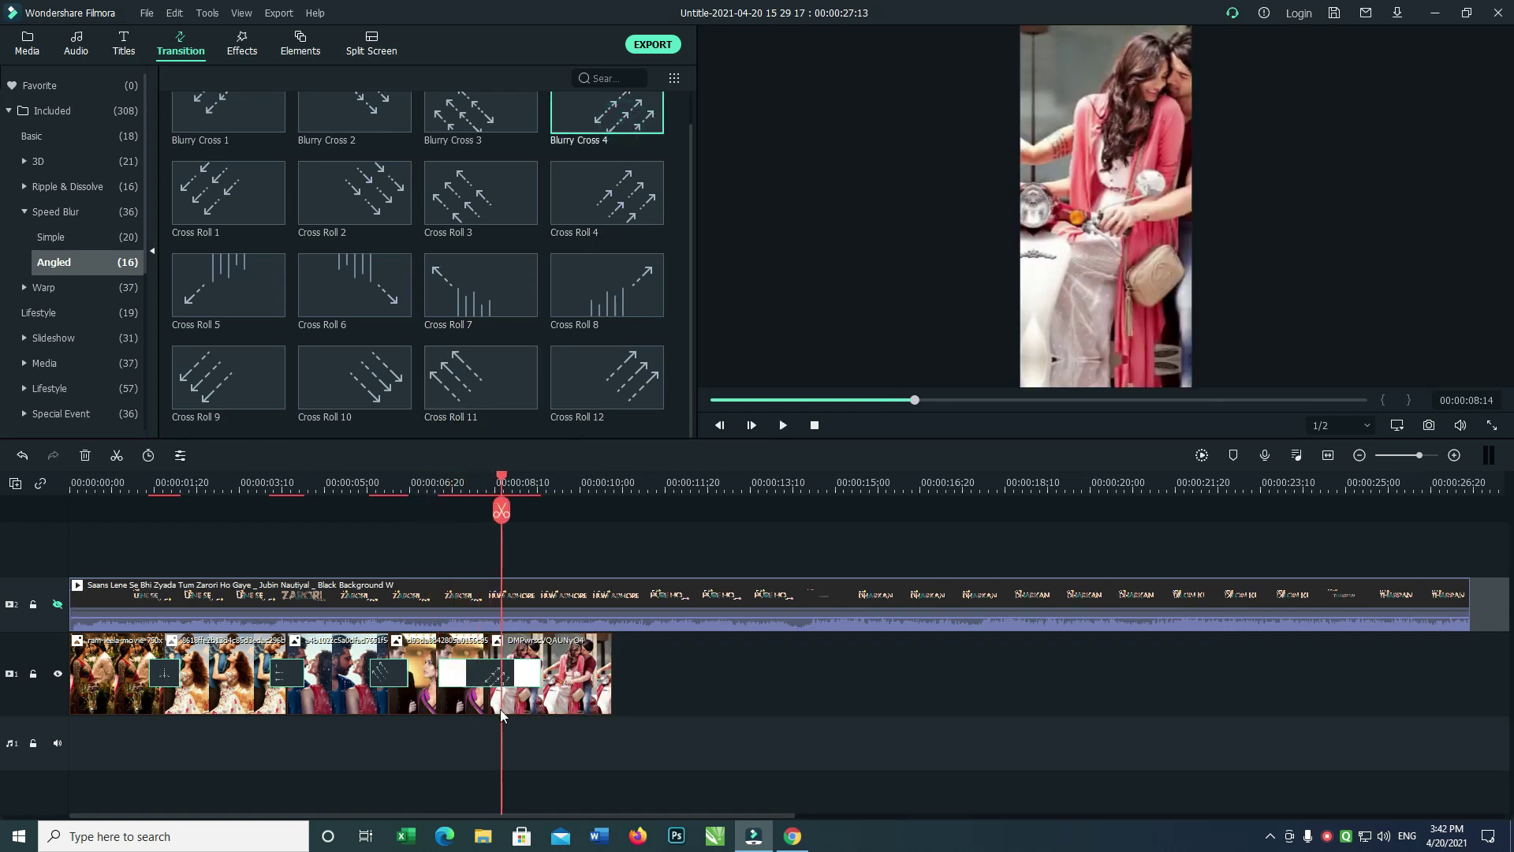
Shorten the Blurry Cross 4 transition between the fourth and fifth image clips and replay it
click(540, 678)
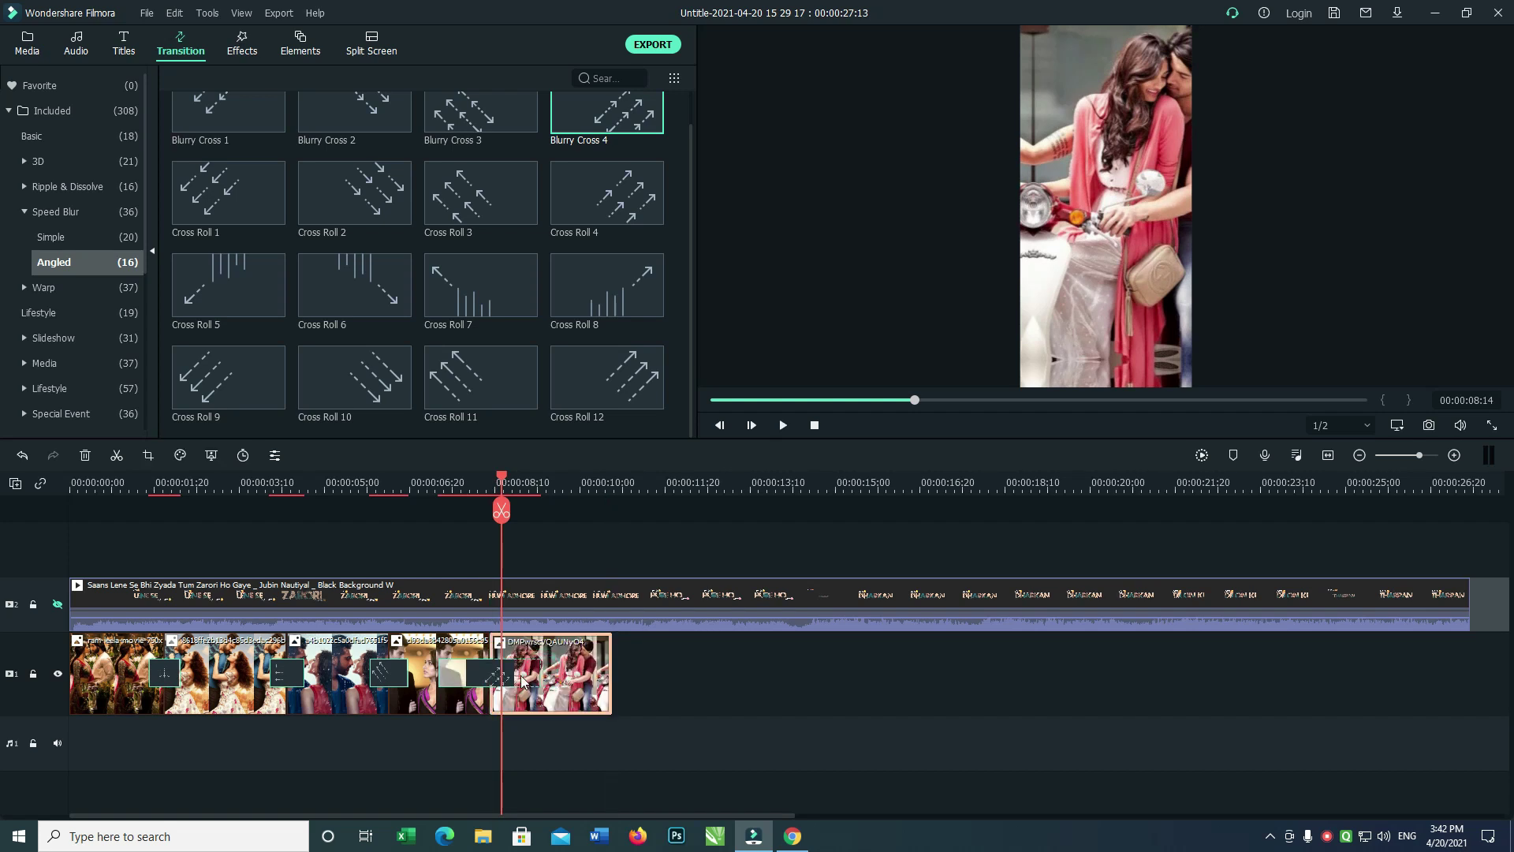
click(526, 679)
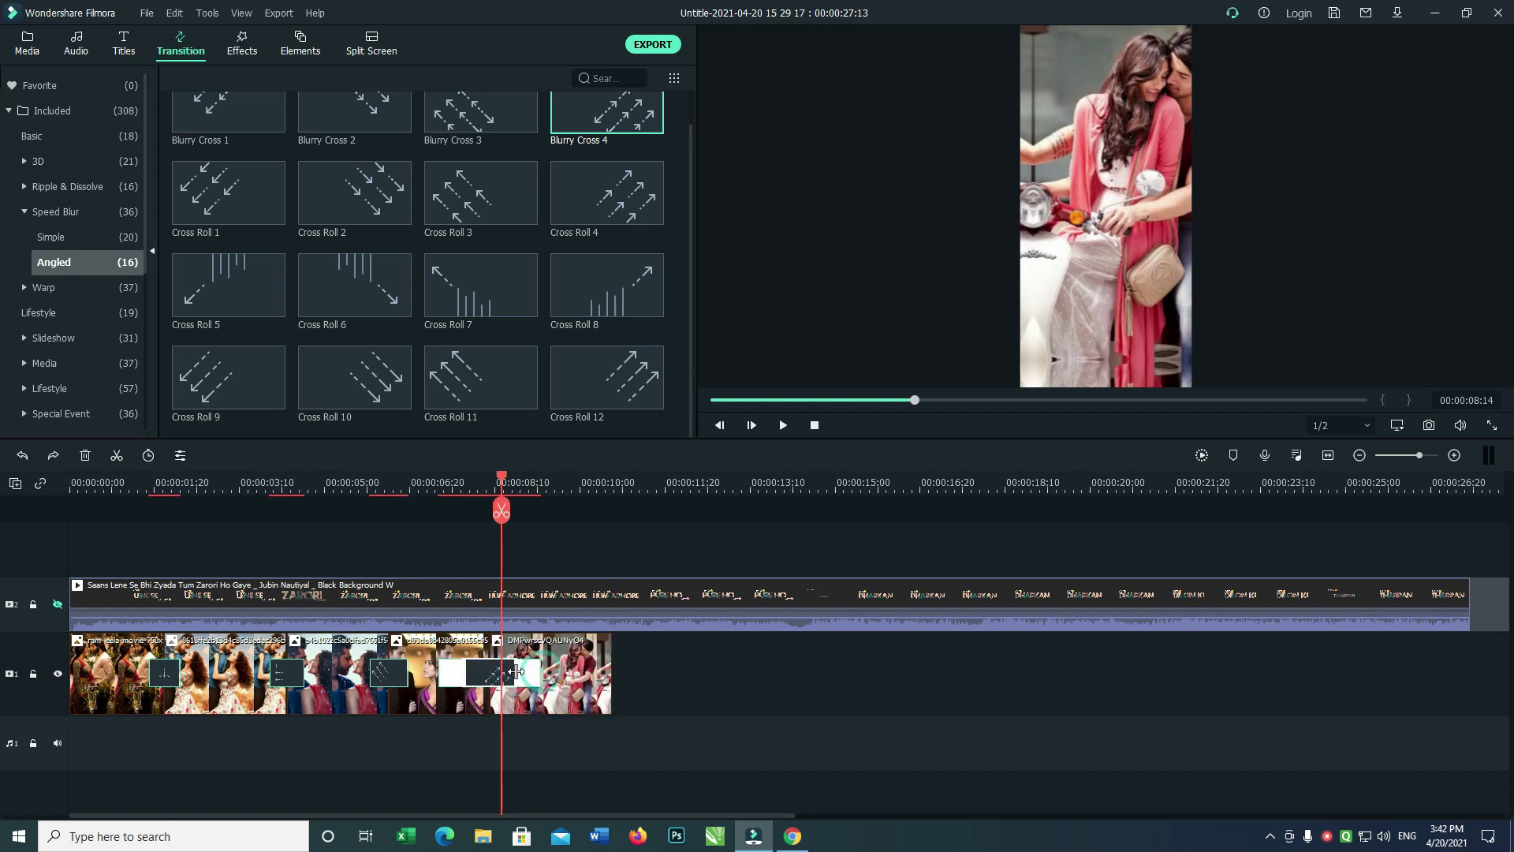
drag(518, 671, 518, 670)
drag(505, 485, 463, 485)
key(space)
key(space)
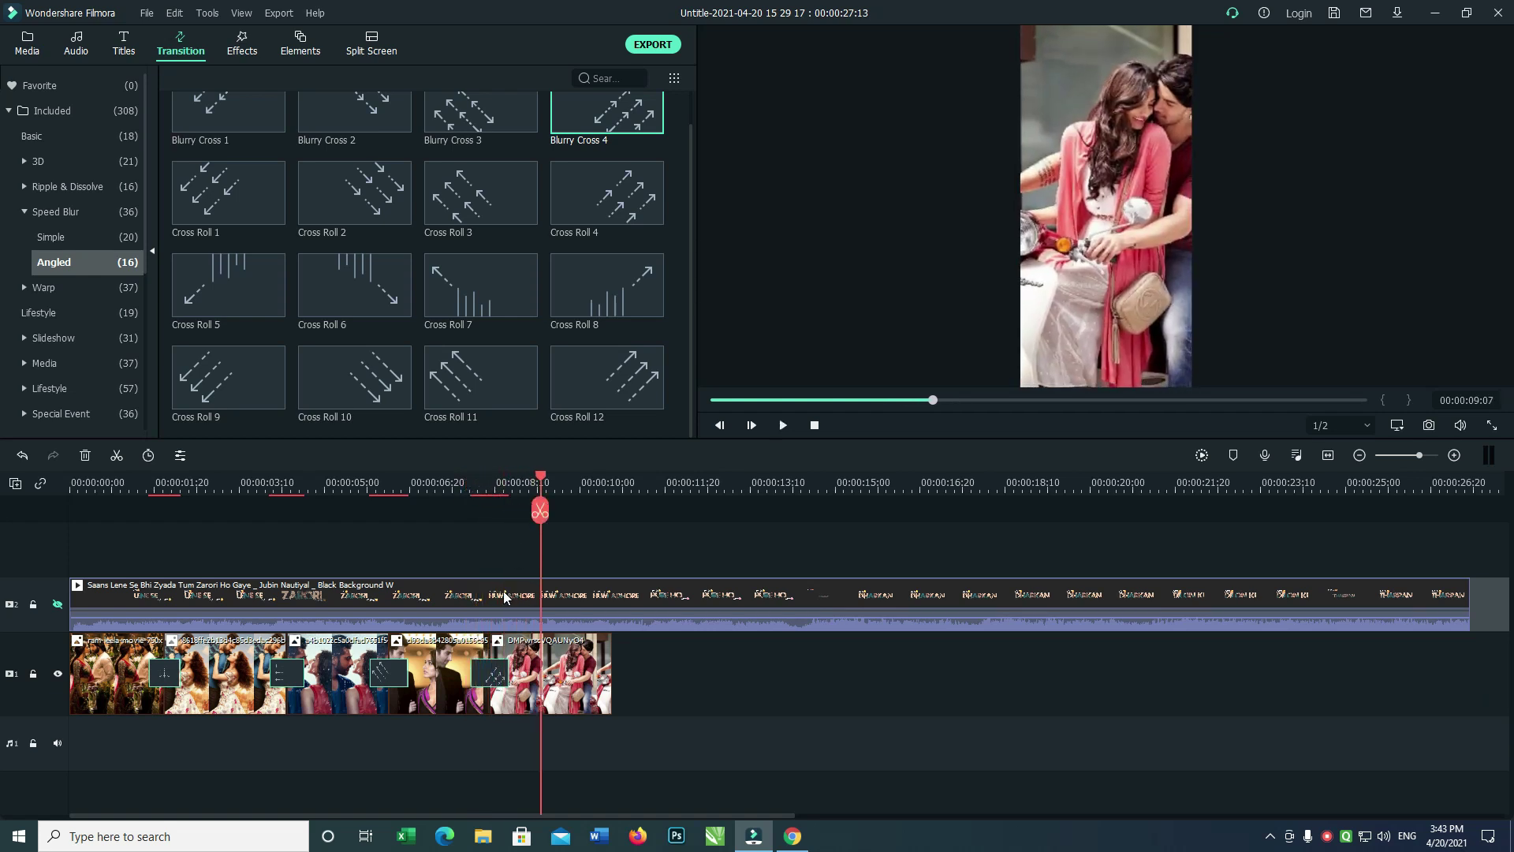
Return the playhead to the start and apply the legacy preset motion To the Left 2 to the first image clip
drag(547, 485, 71, 485)
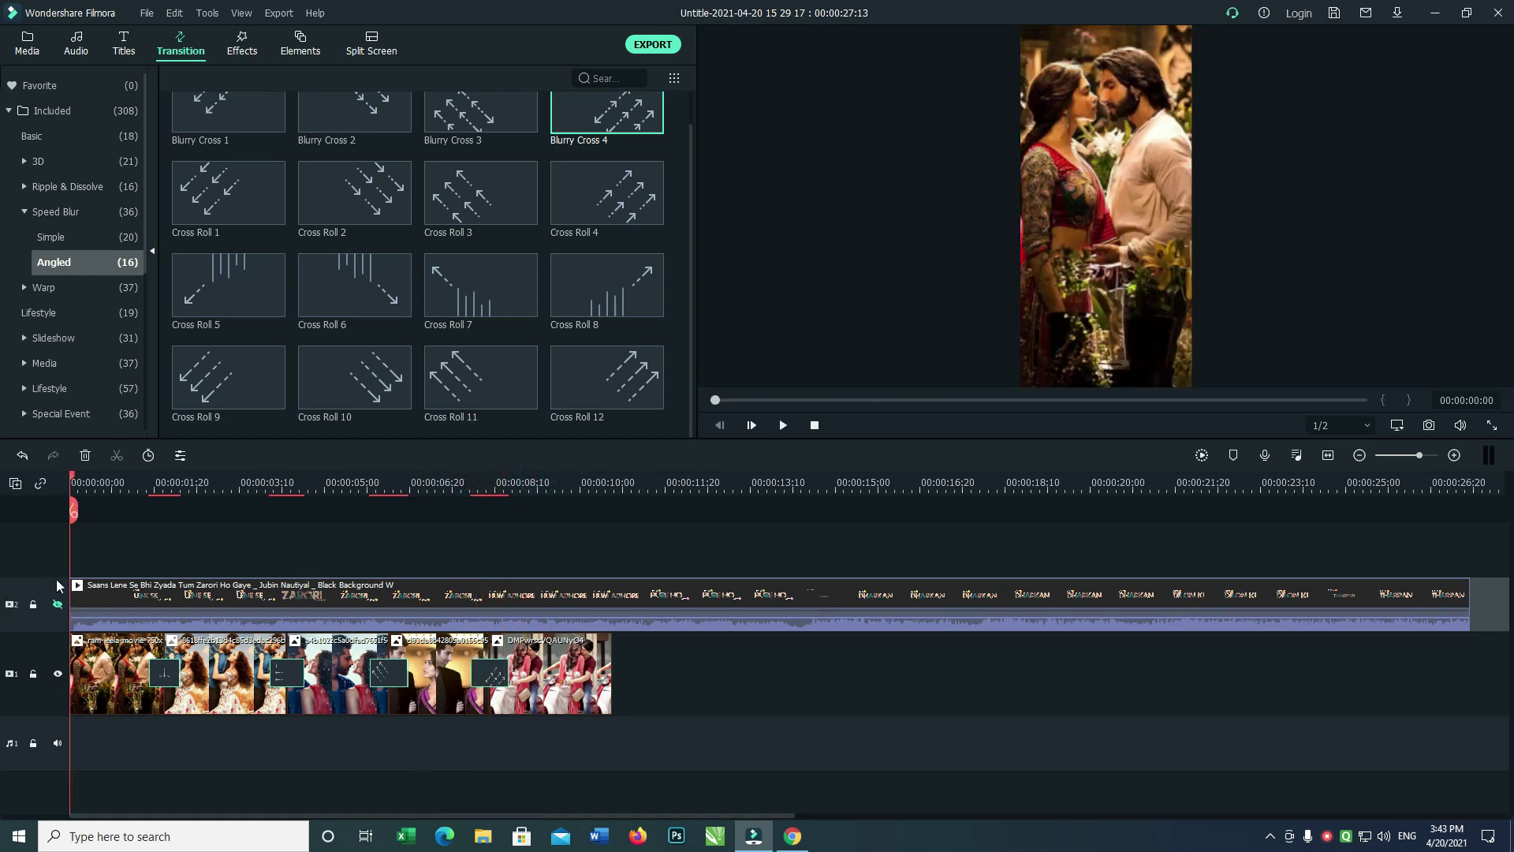
click(33, 41)
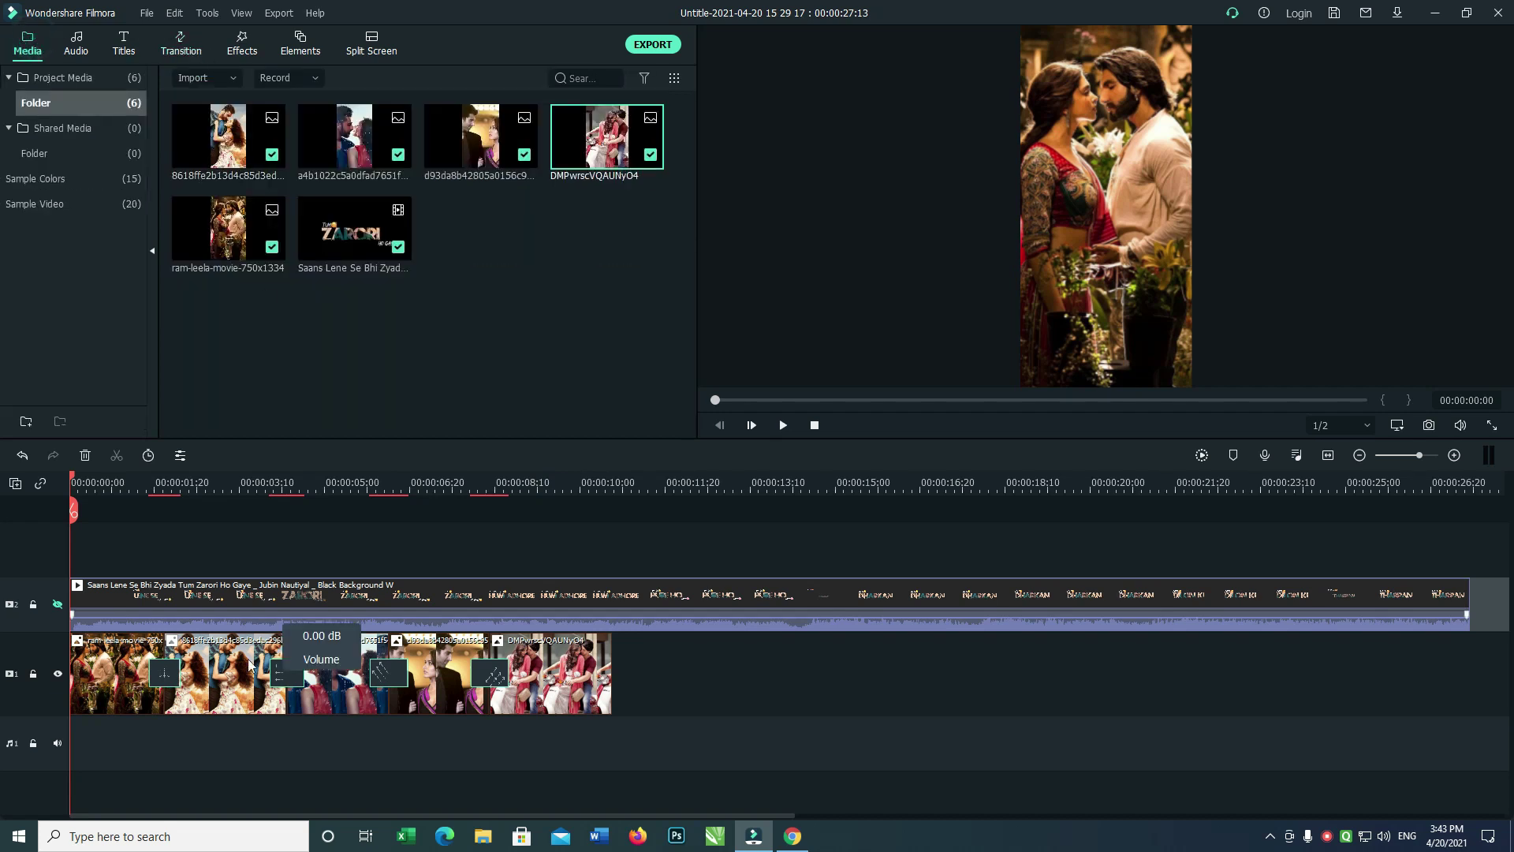
double_click(158, 645)
click(118, 40)
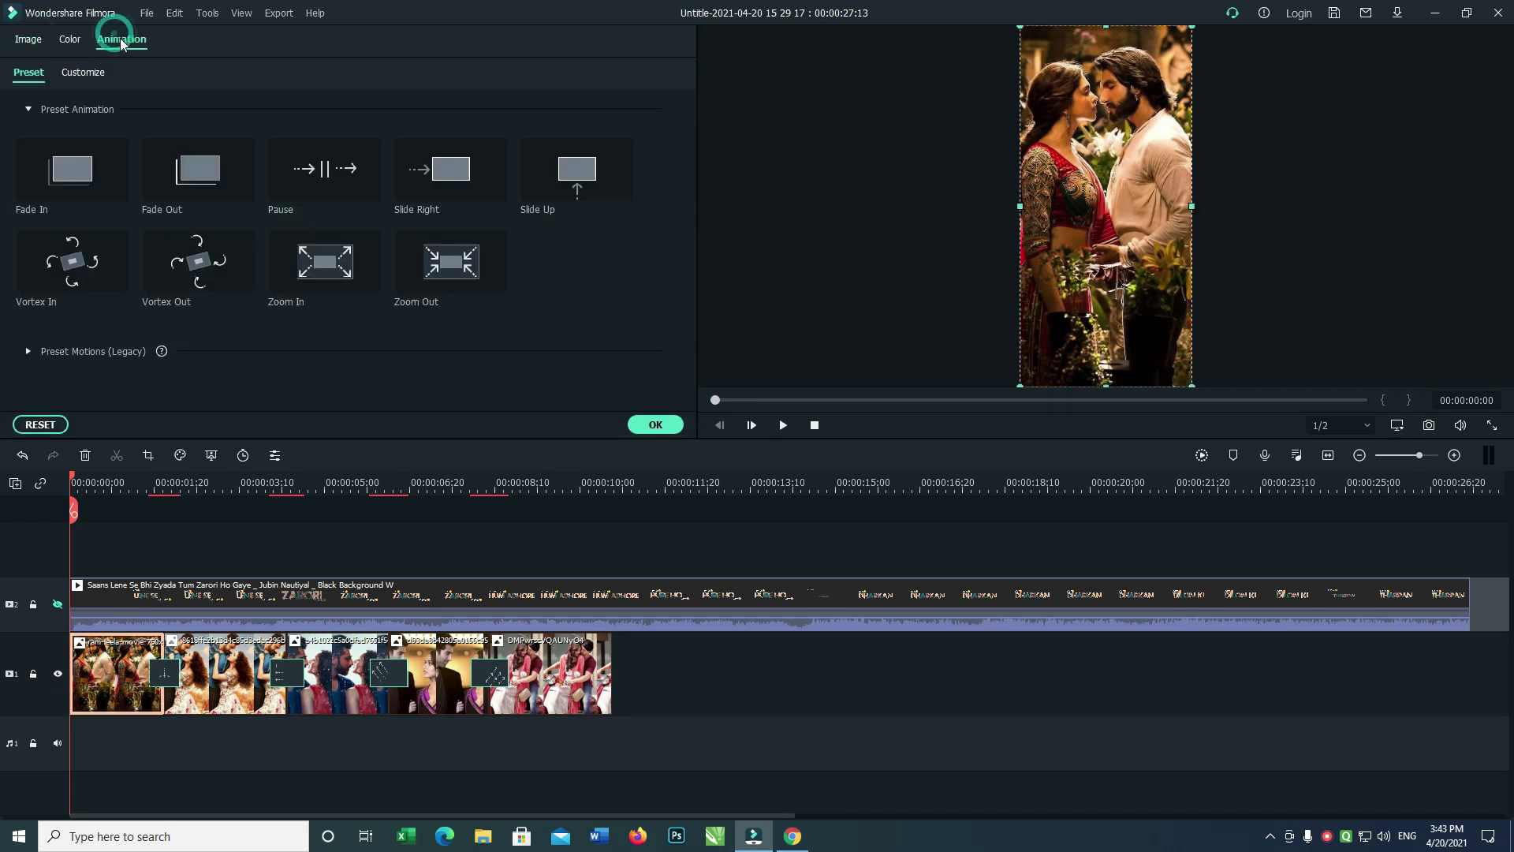
click(29, 355)
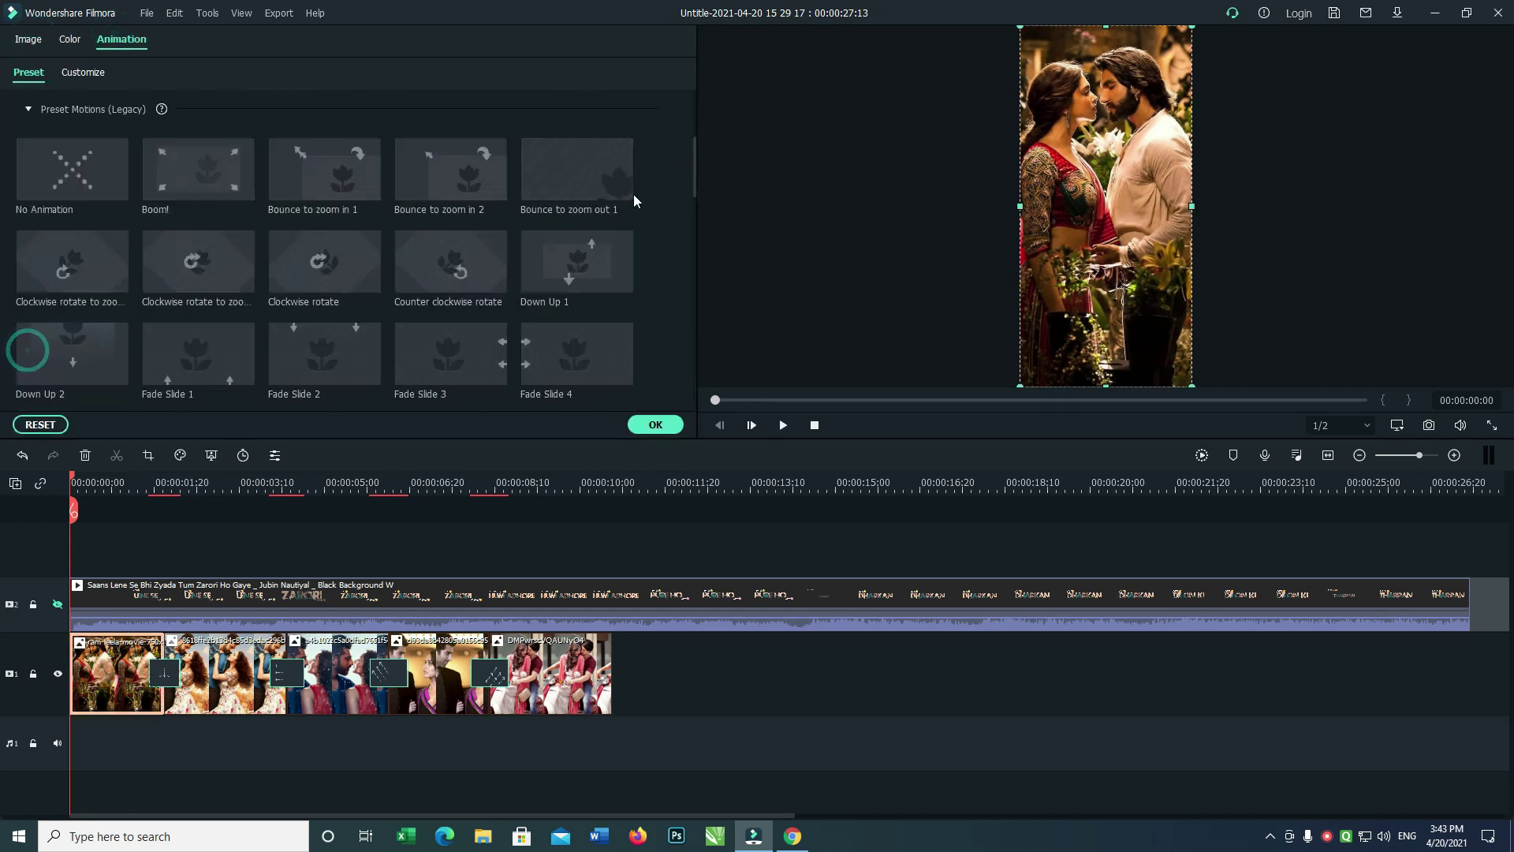
drag(694, 159, 702, 302)
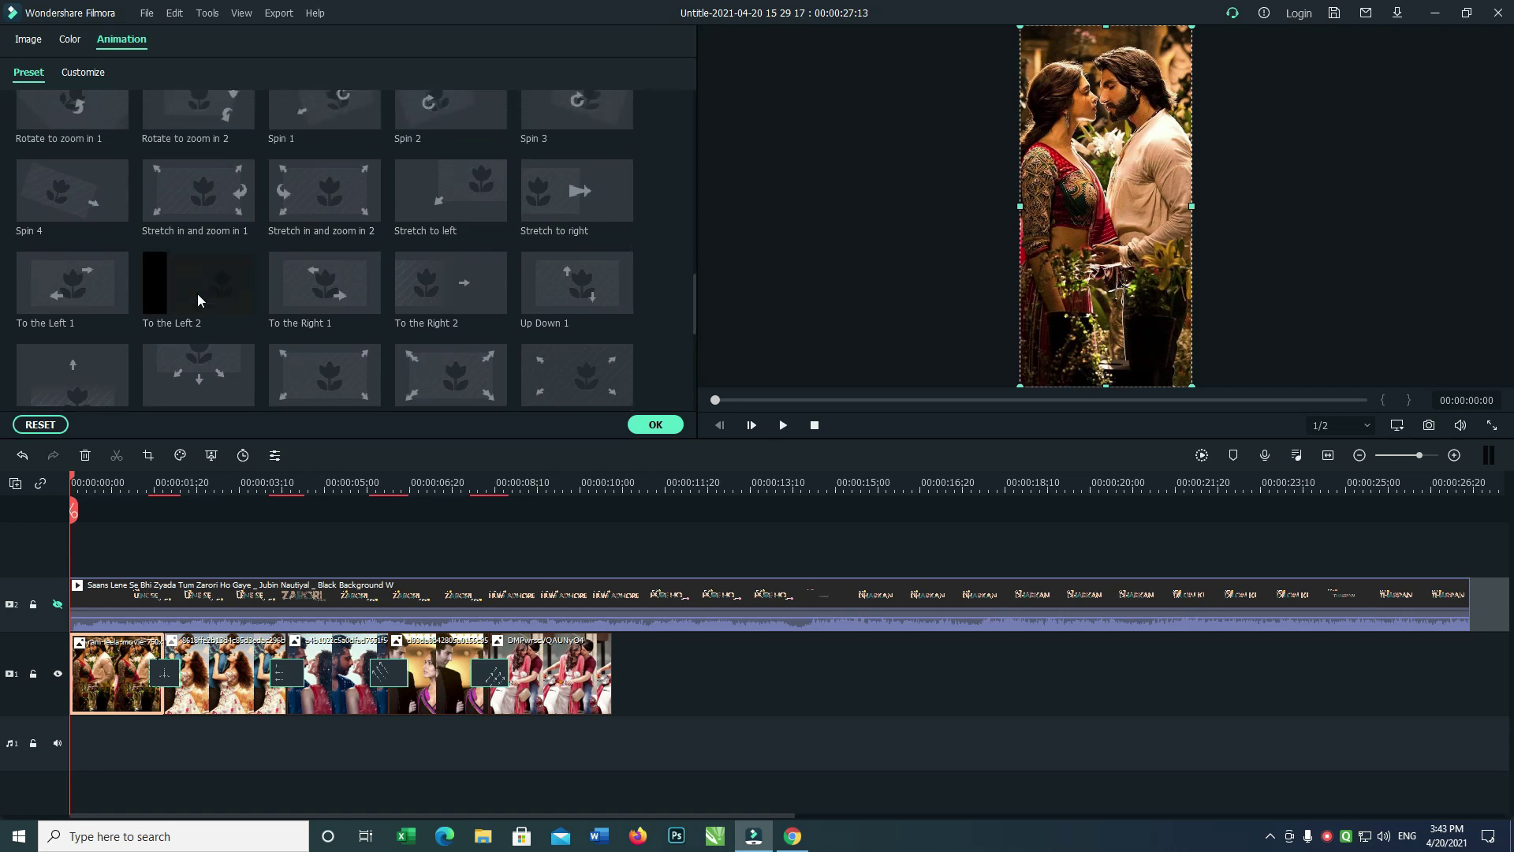
click(197, 293)
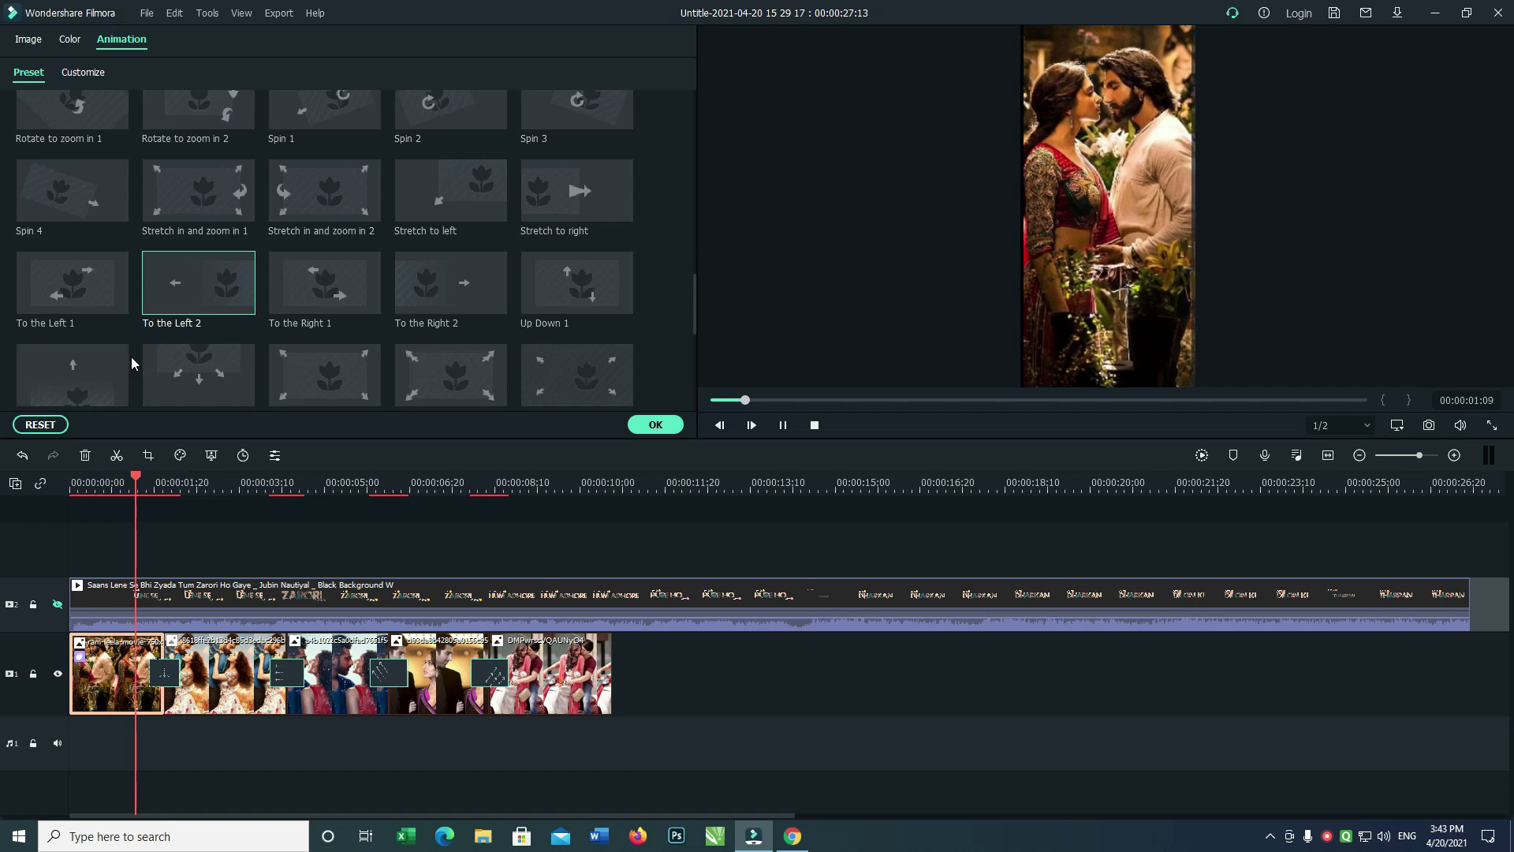
Apply the To the Left 1 motion to the second image clip and Move to bottom to the third
click(88, 300)
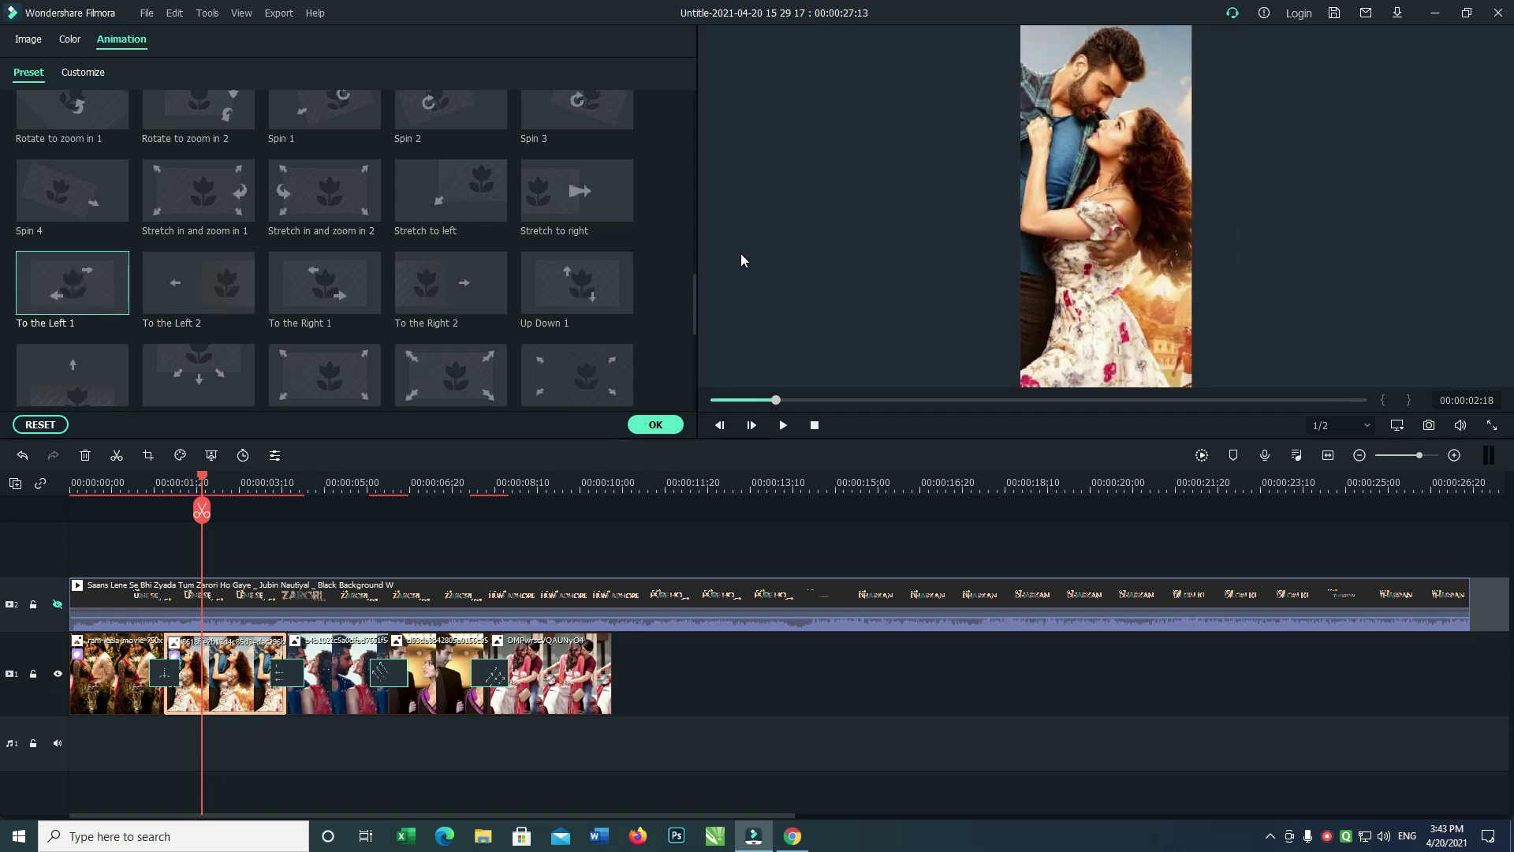
drag(694, 286, 695, 203)
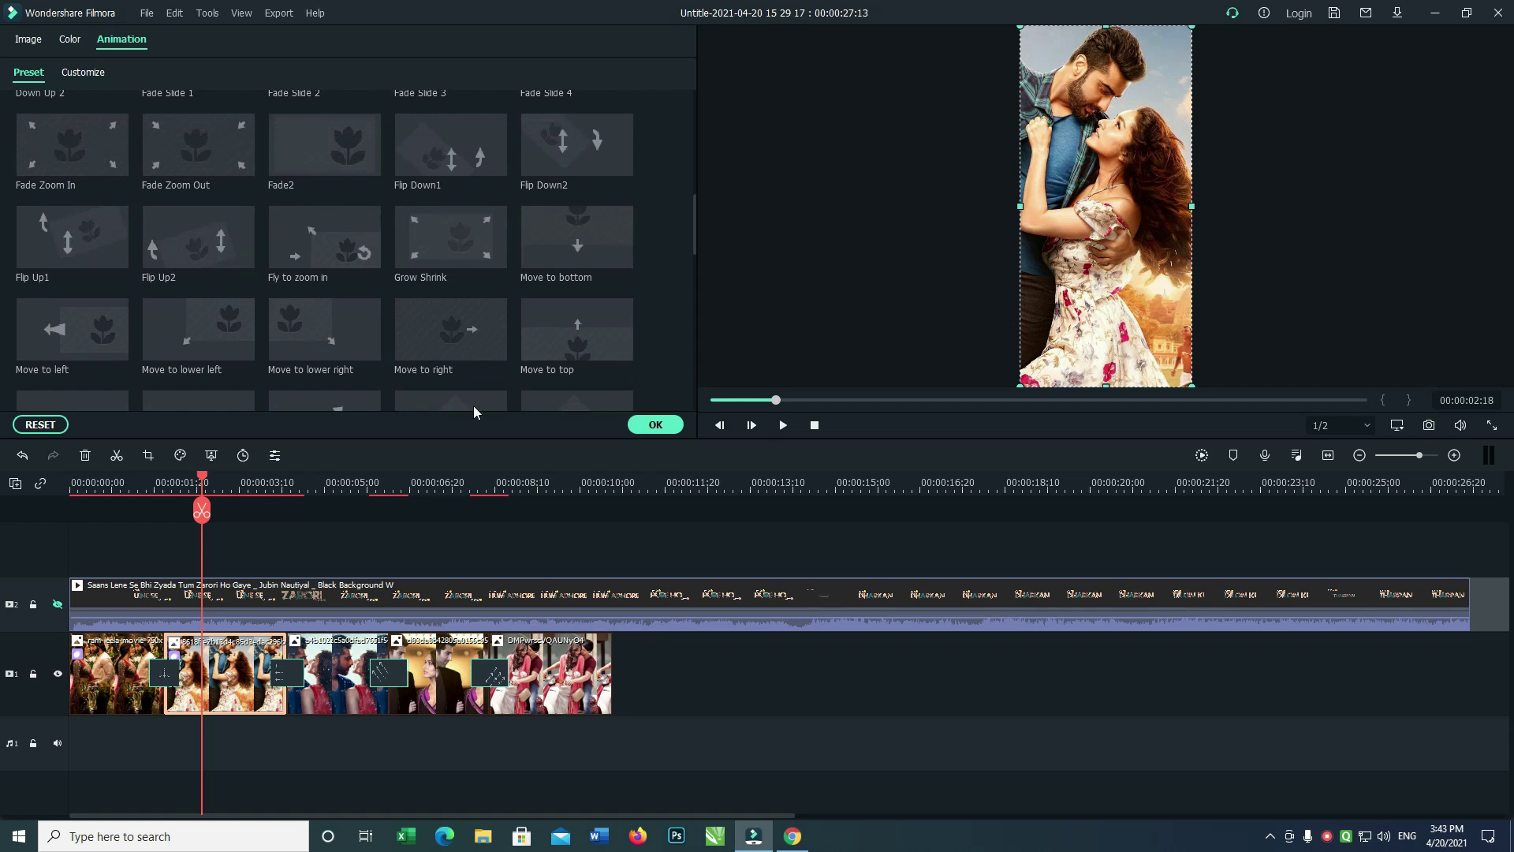
click(334, 692)
click(571, 257)
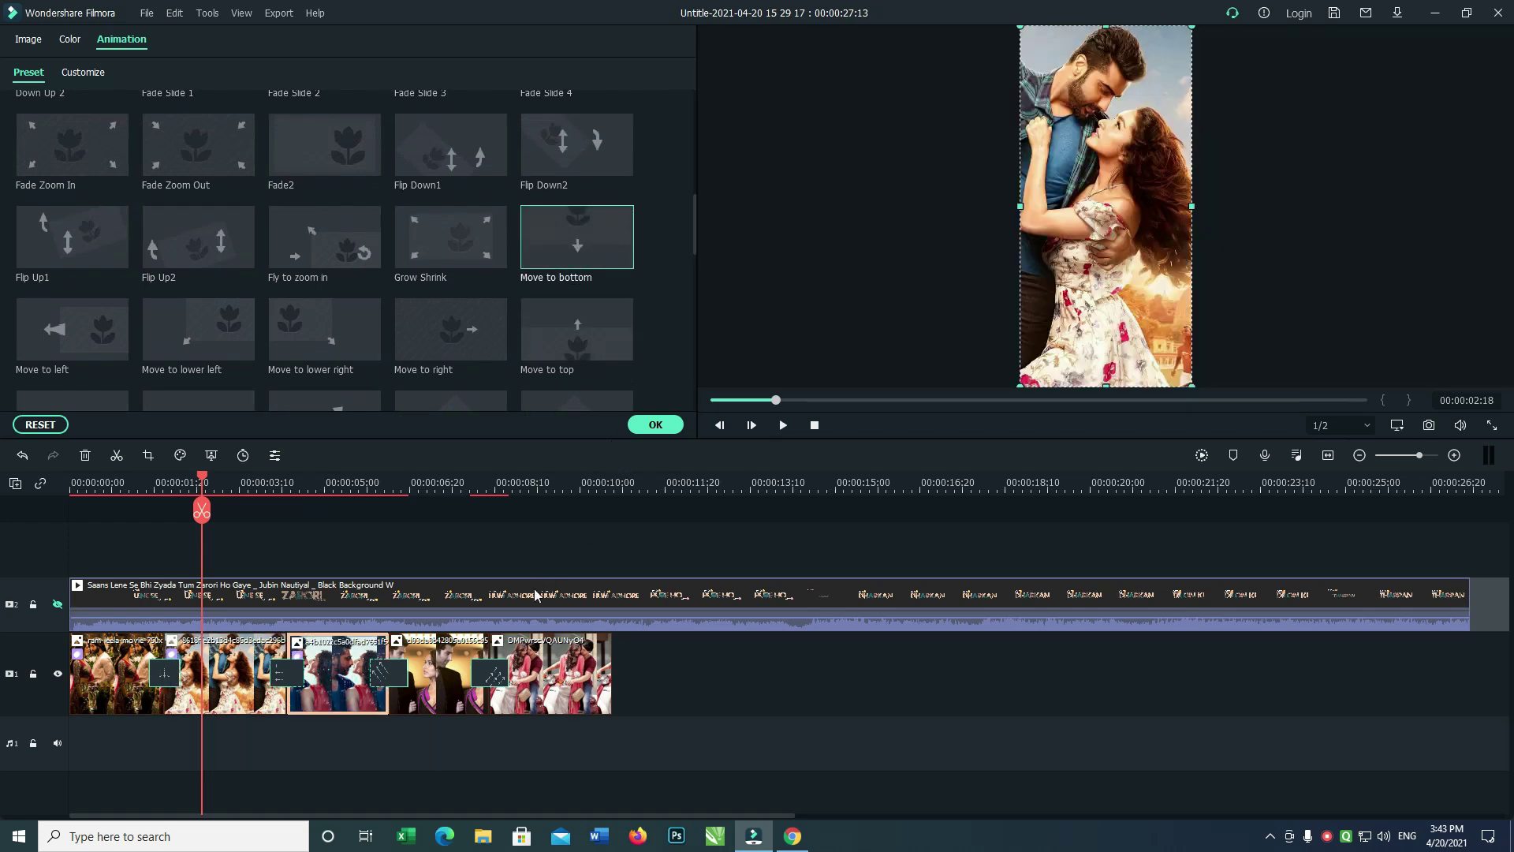
Apply the Fade2 preset motion to the fifth image clip and close the clip settings
click(559, 660)
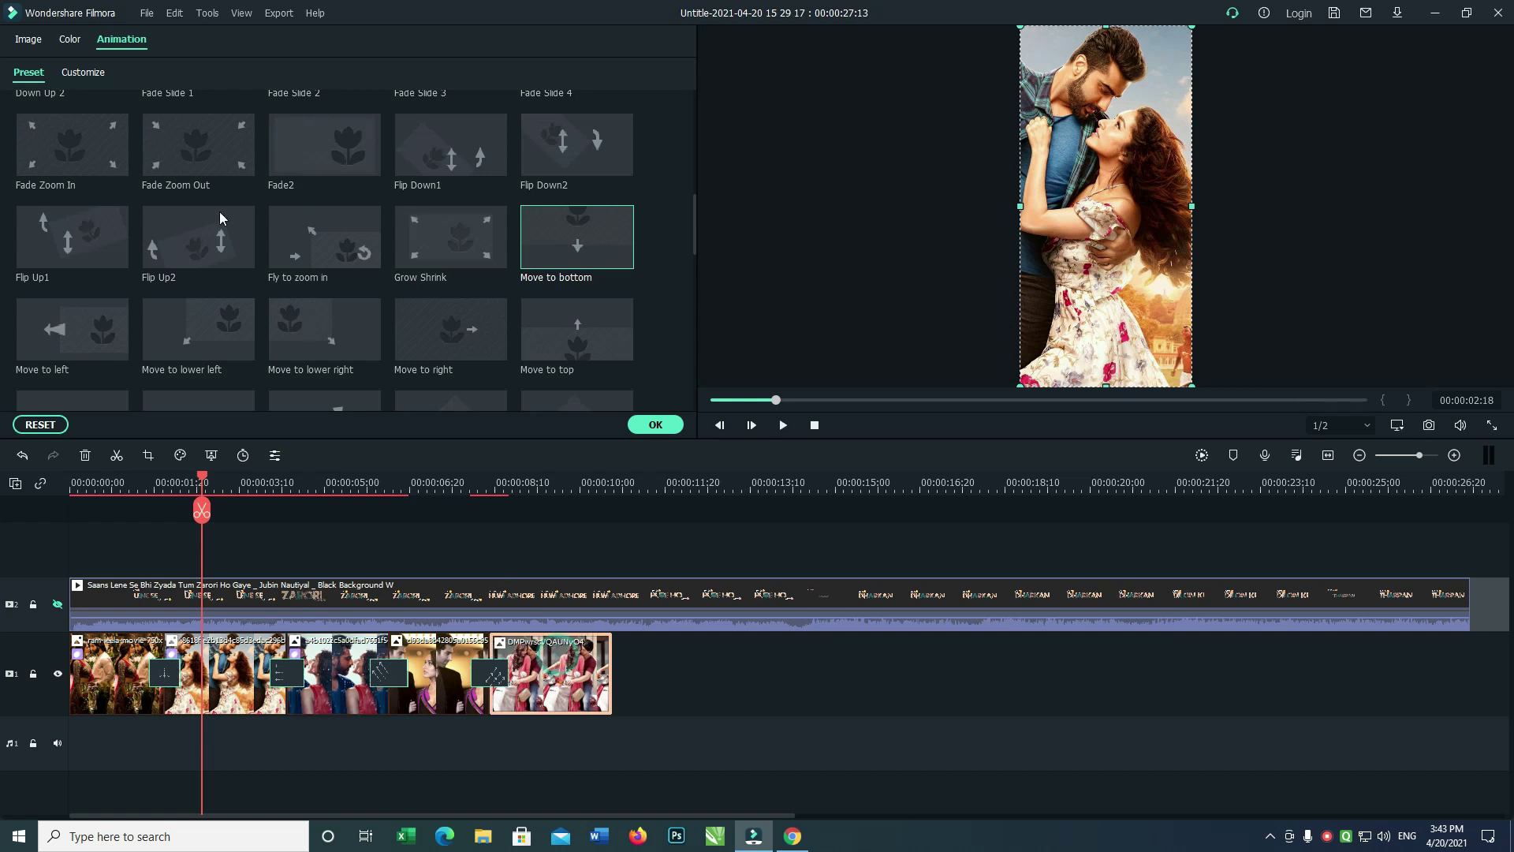
click(197, 247)
click(331, 131)
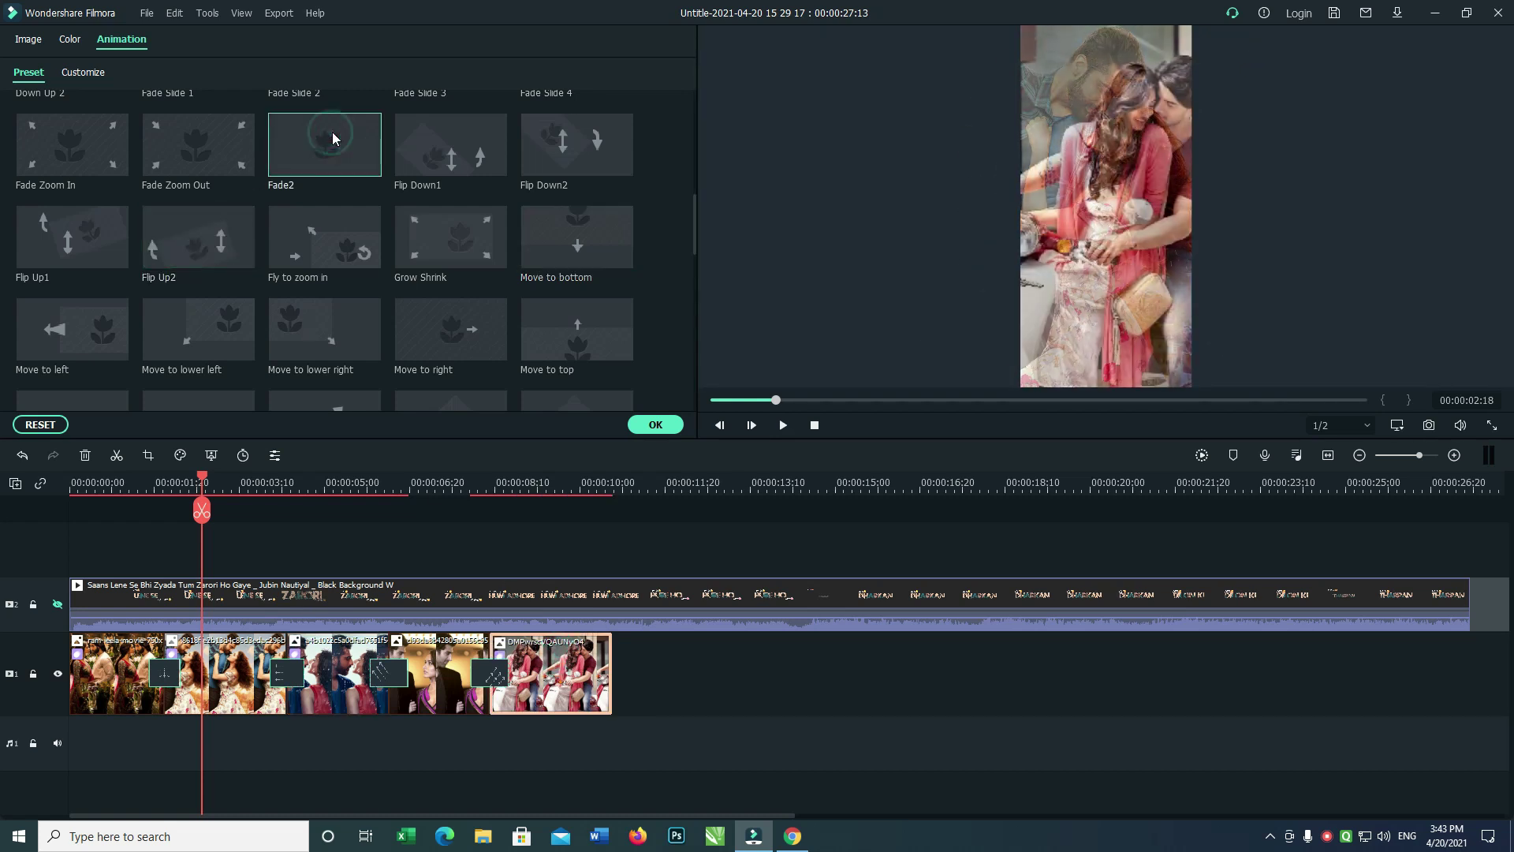
click(664, 427)
Copy all five image clips with their transitions and paste them twice, starting at the end of the fifth clip
drag(226, 484, 1, 534)
drag(764, 683, 144, 686)
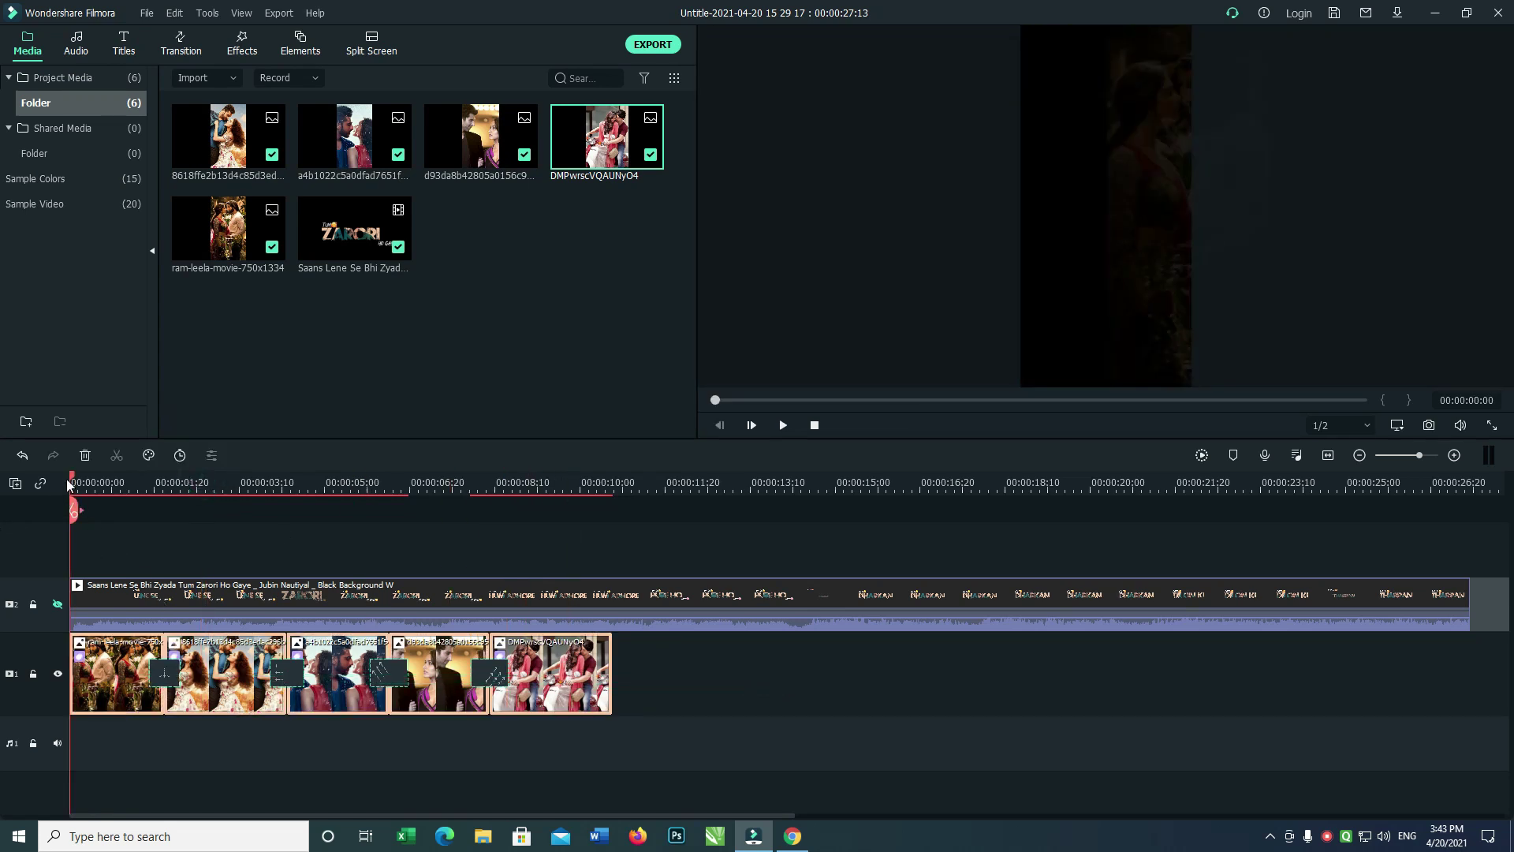
drag(72, 479, 613, 560)
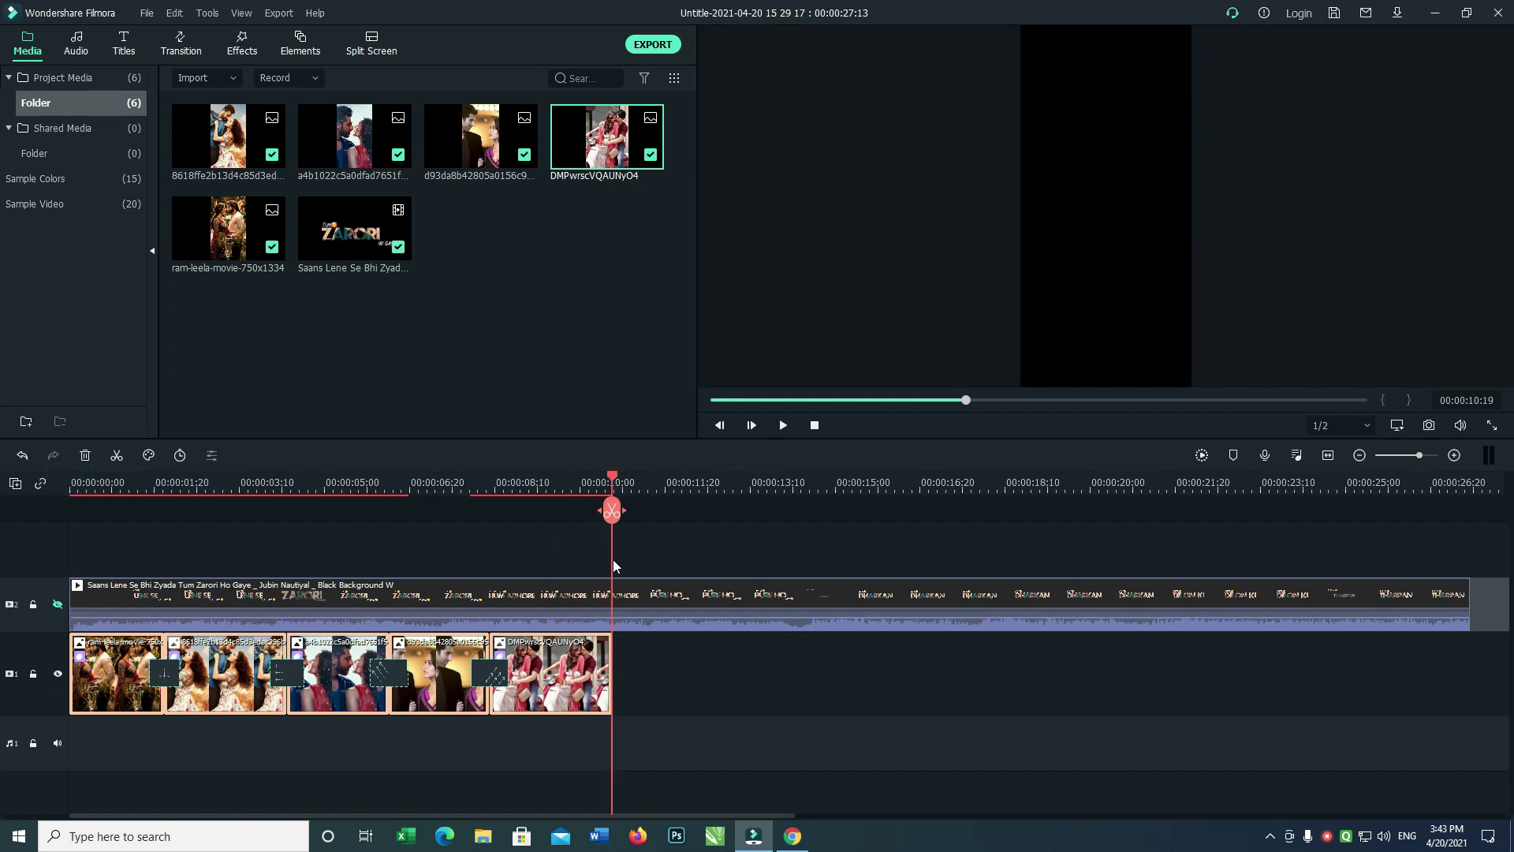
key(ctrl+v)
key(ctrl+v)
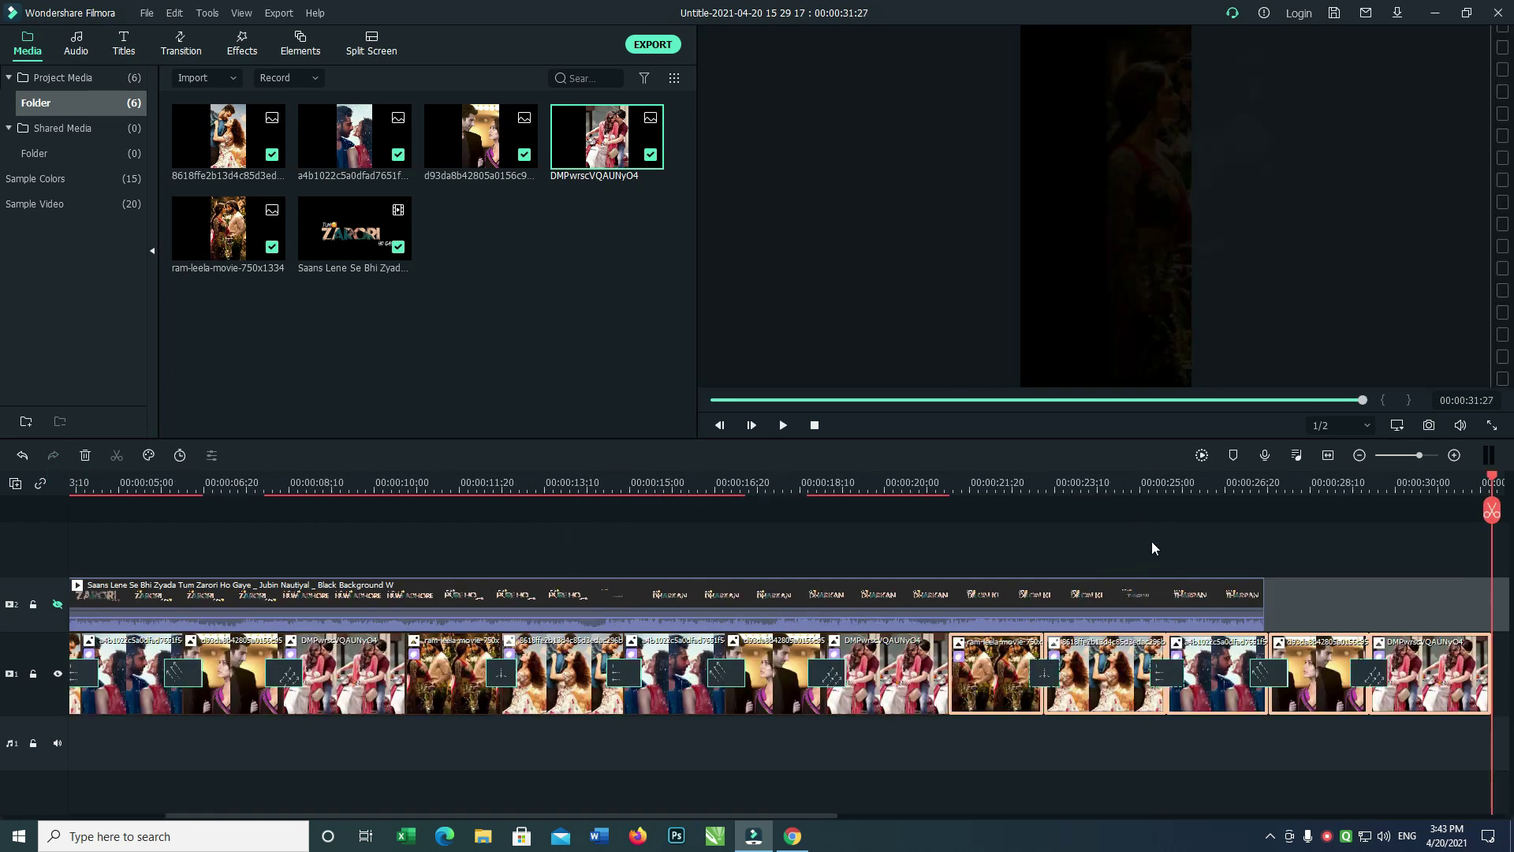
Delete the last two image clips and trim the remaining last one to the end of the lyric video
drag(1346, 614, 1375, 700)
key(Delete)
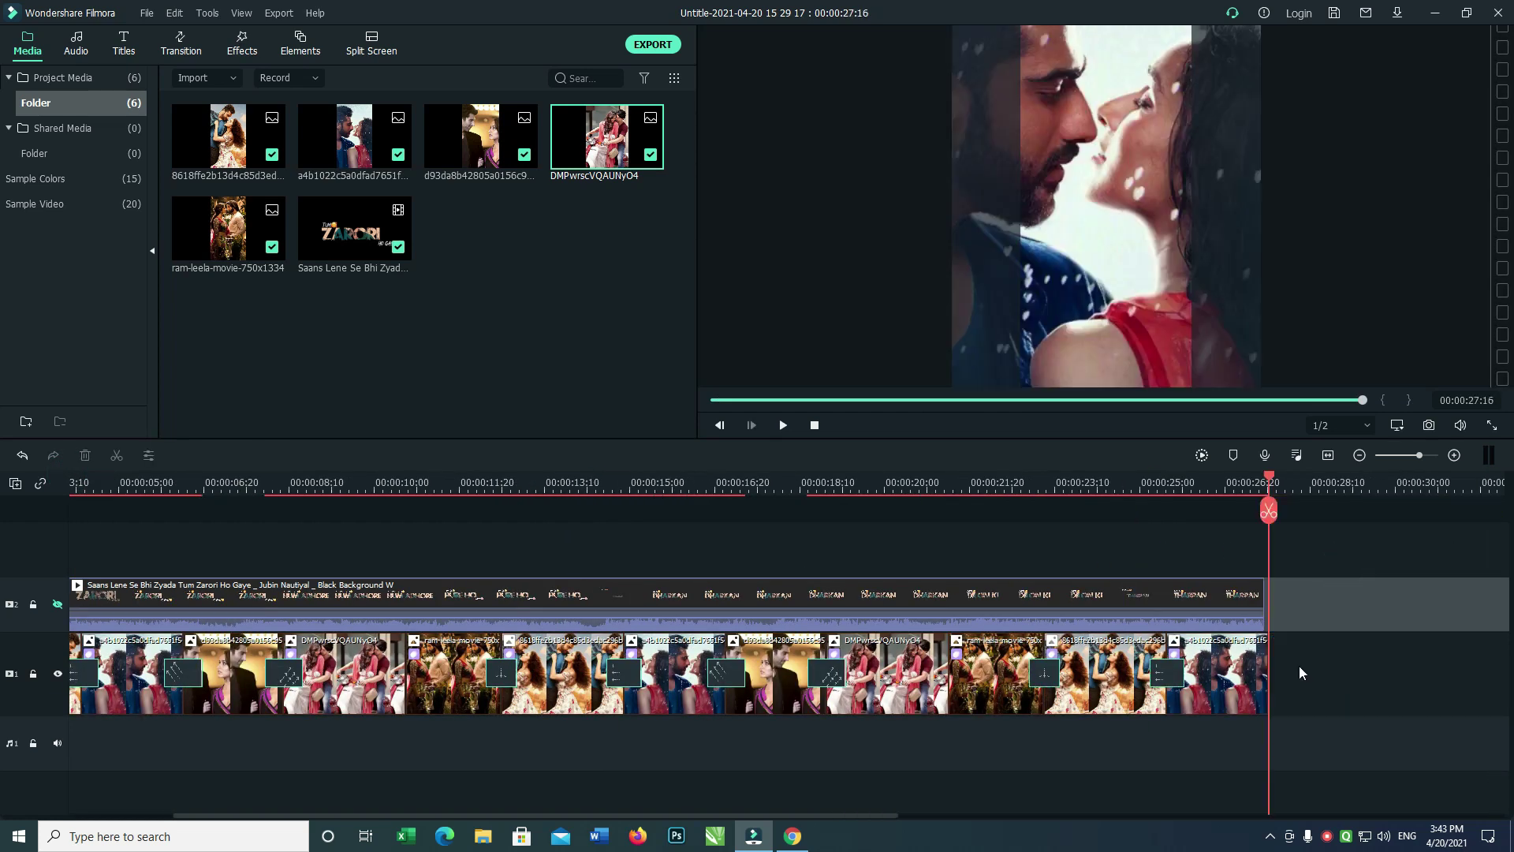
drag(1266, 648, 1262, 648)
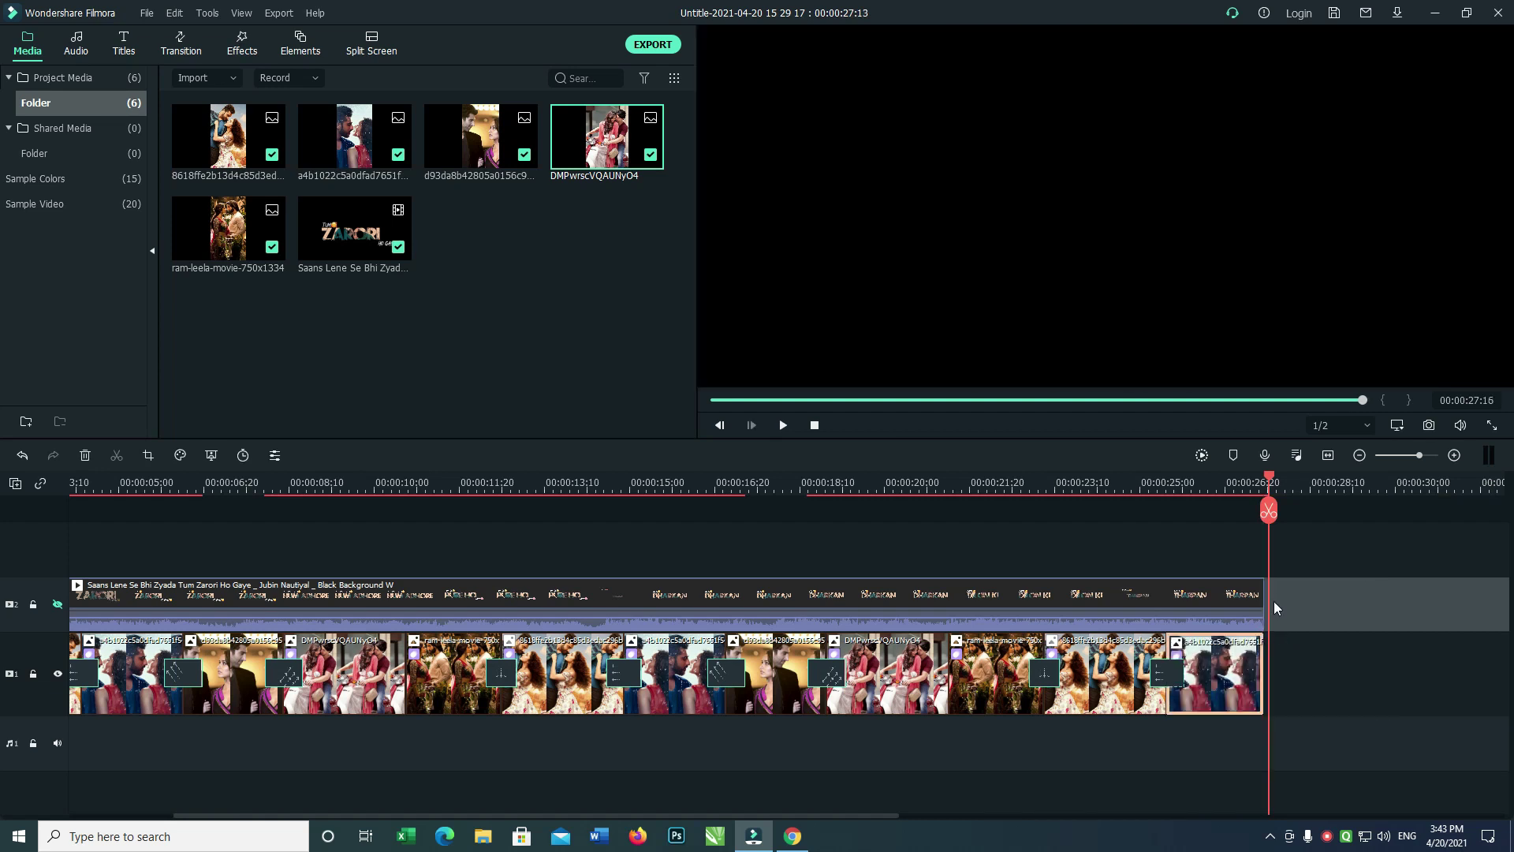
Return the playhead to the start, deselect the clips and open the effects library
key(Home)
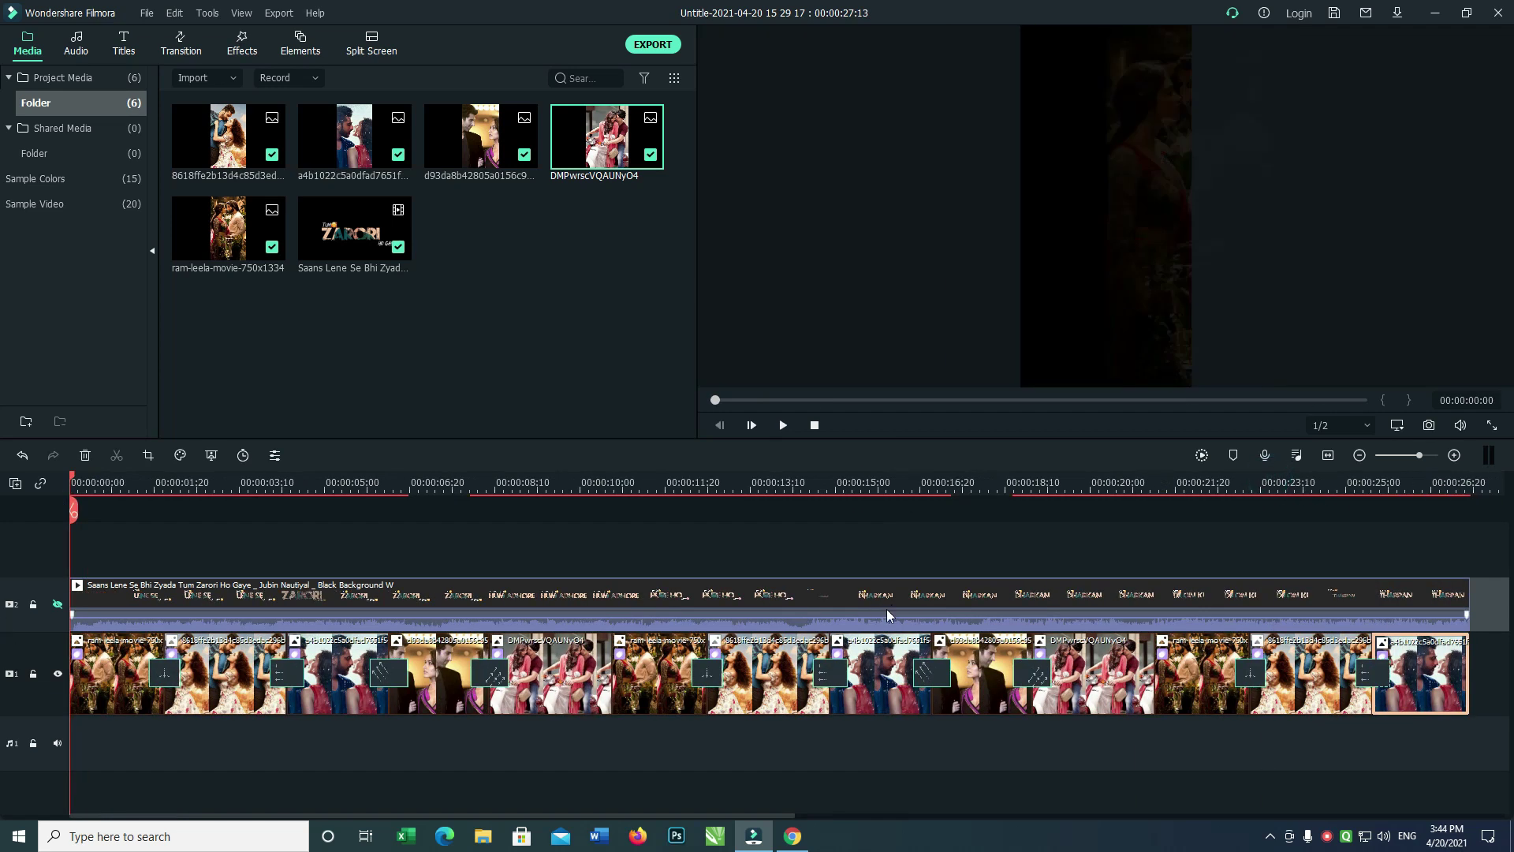
click(489, 538)
click(507, 584)
click(292, 560)
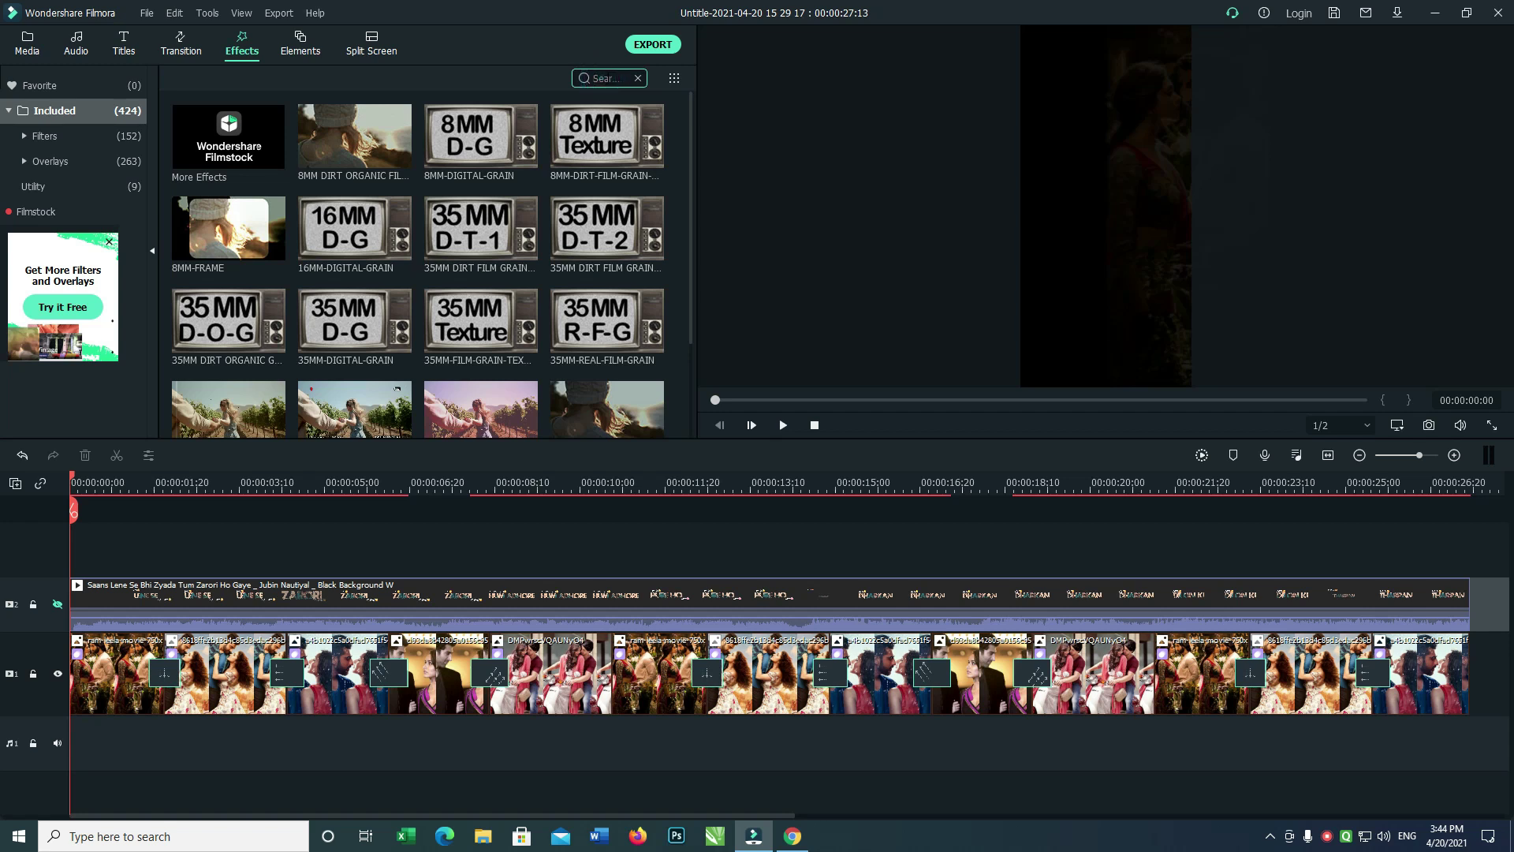
Find the Vignette Radius effect, place it on a new track above the lyric video and extend it to the lyric video's end
text(radiu)
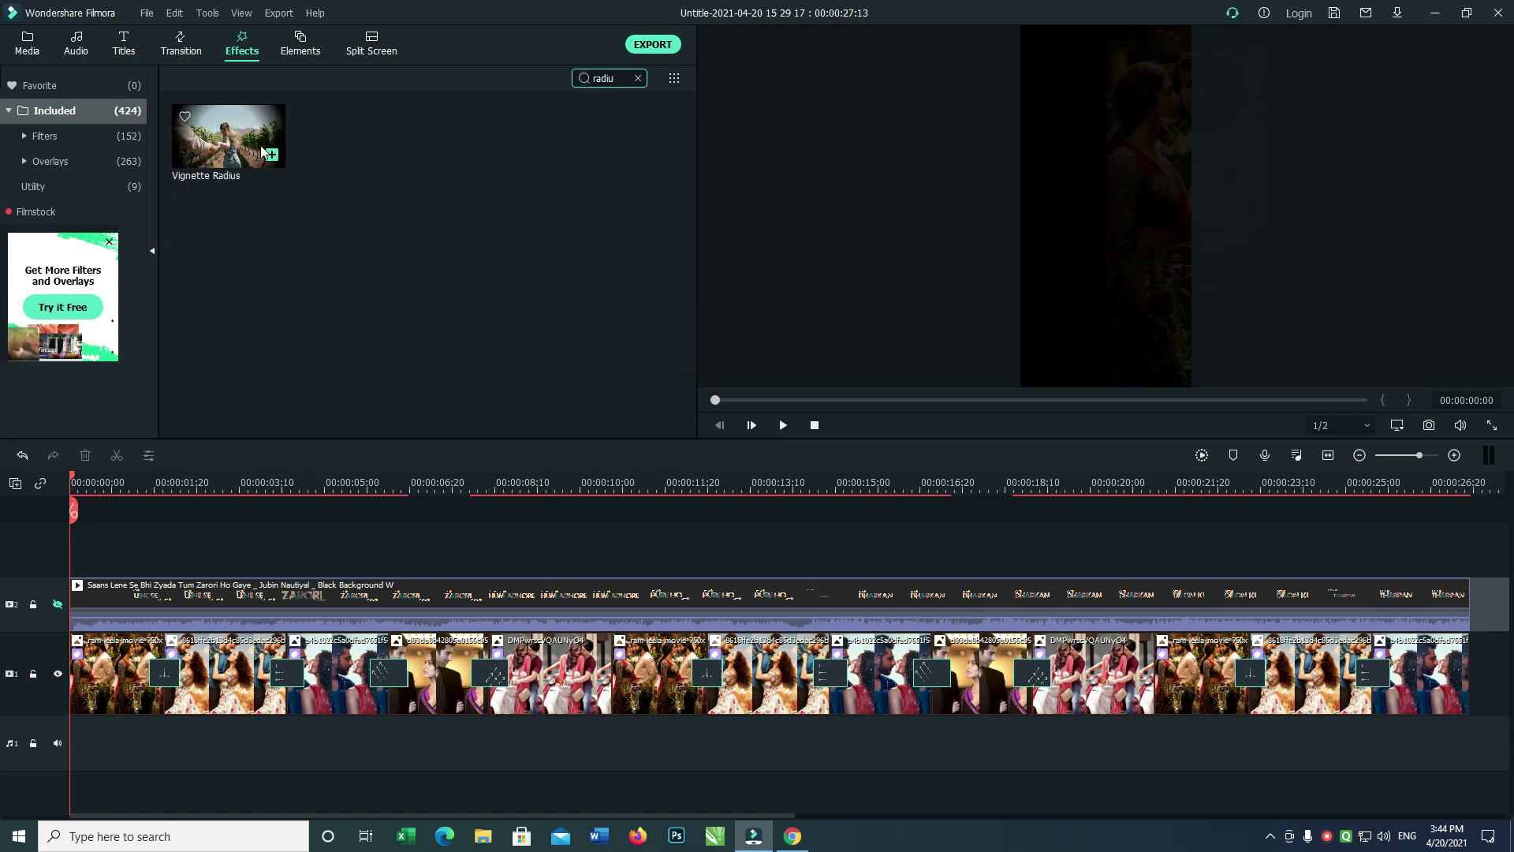
drag(252, 154, 71, 540)
drag(328, 582, 1468, 606)
double_click(1389, 577)
key(space)
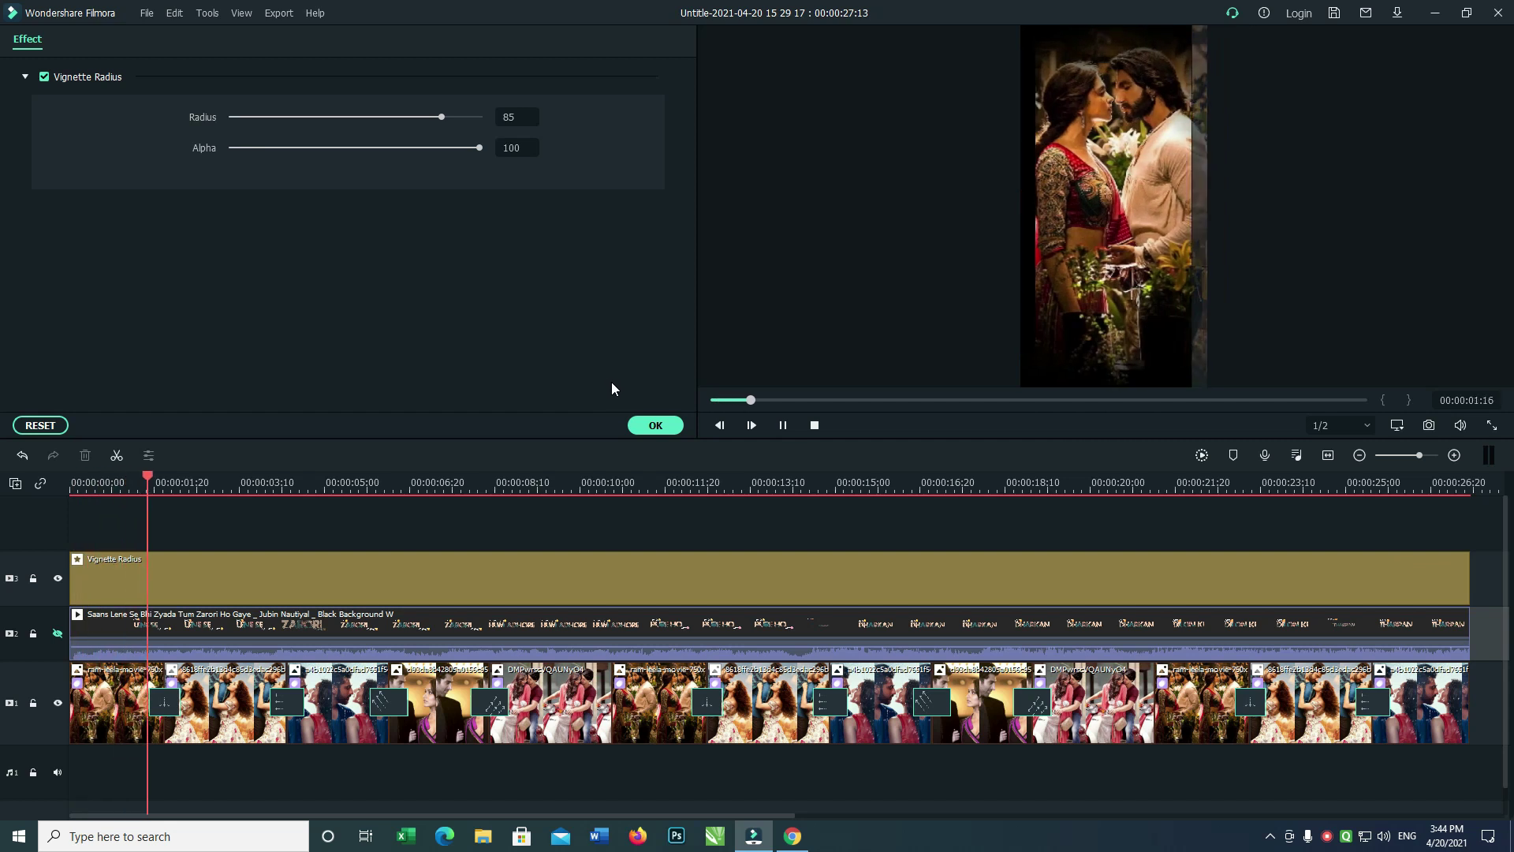
key(space)
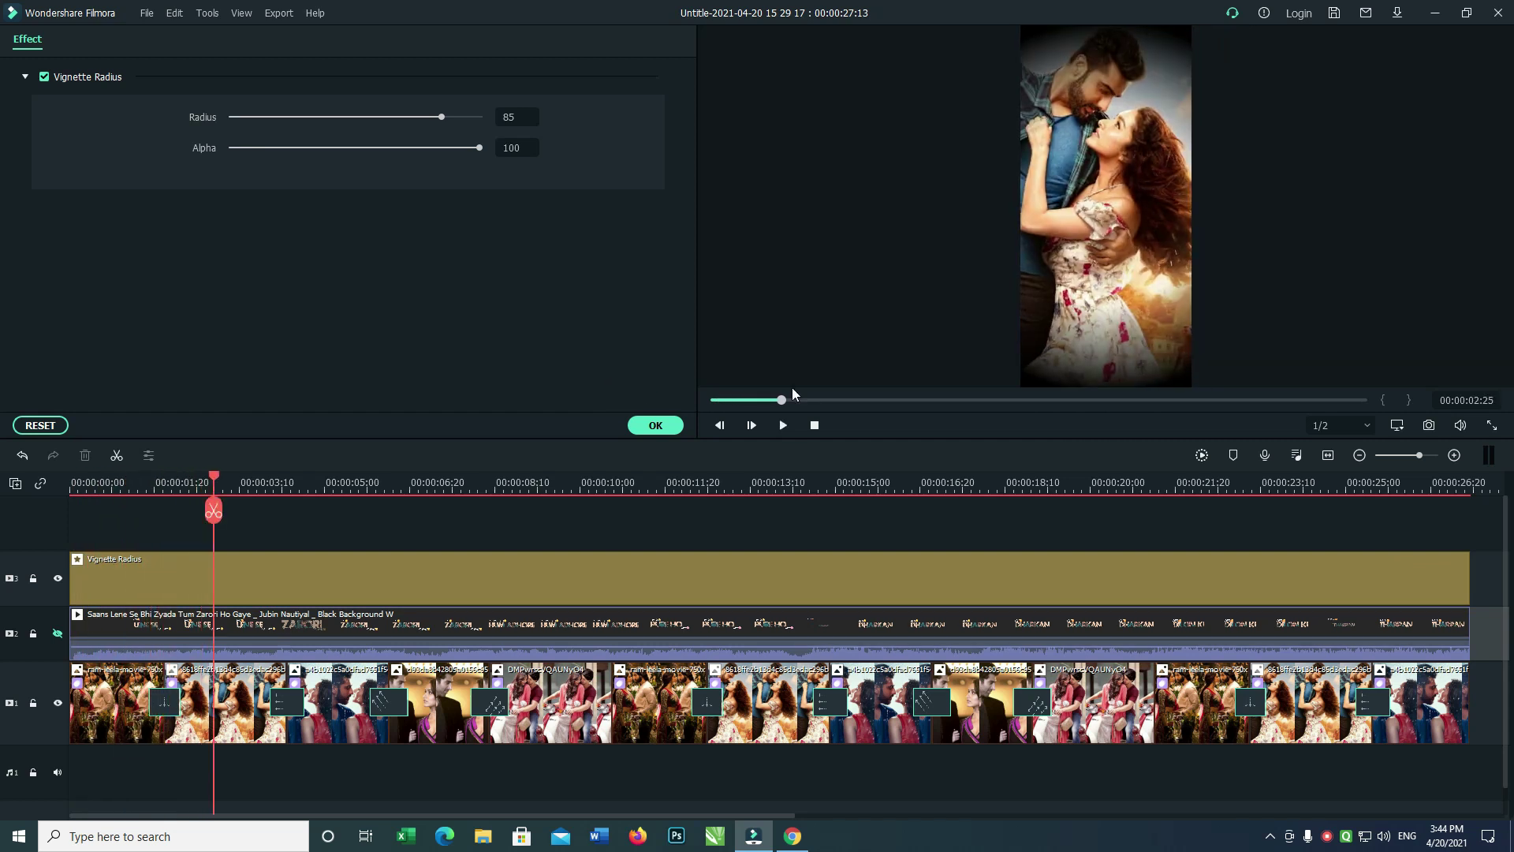
click(655, 426)
Set the Vignette Radius effect's radius to 100 and lower its alpha to about 86
double_click(595, 566)
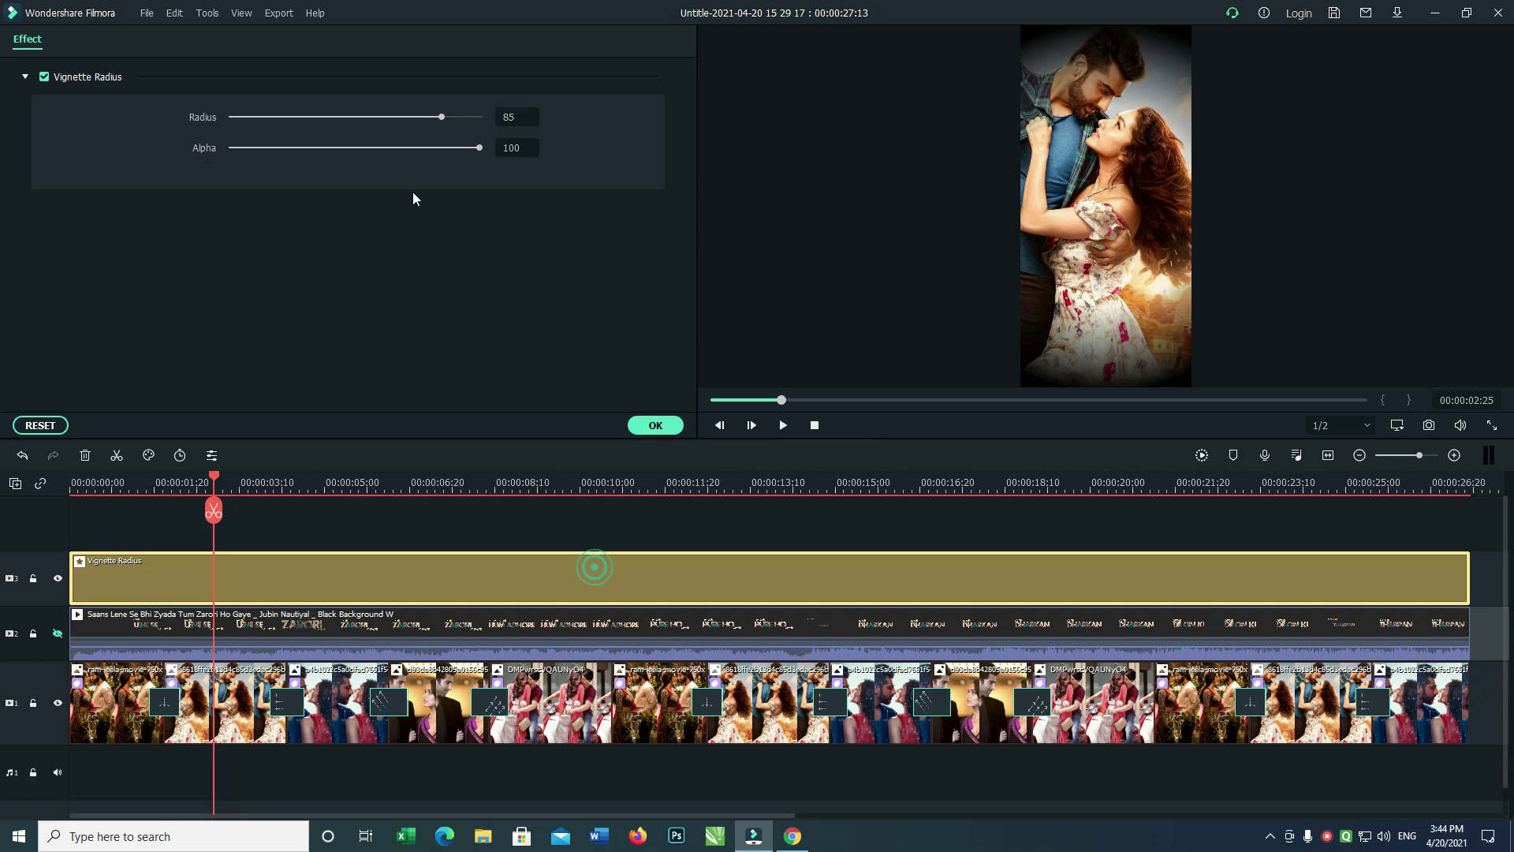
mouse_move(481, 148)
mouse_down()
mouse_move(443, 149)
mouse_move(481, 172)
mouse_up()
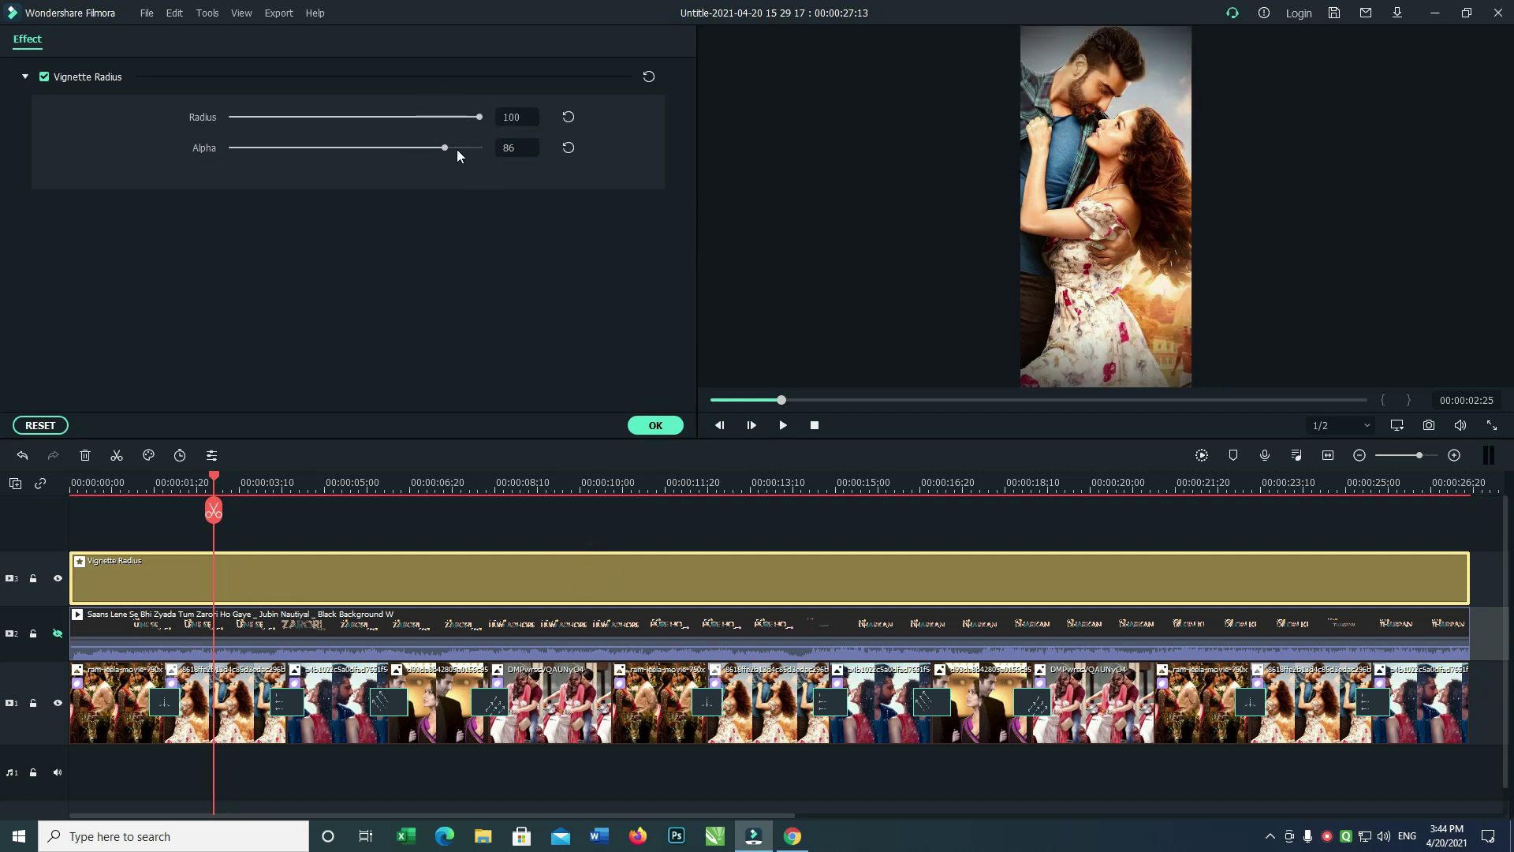
click(654, 426)
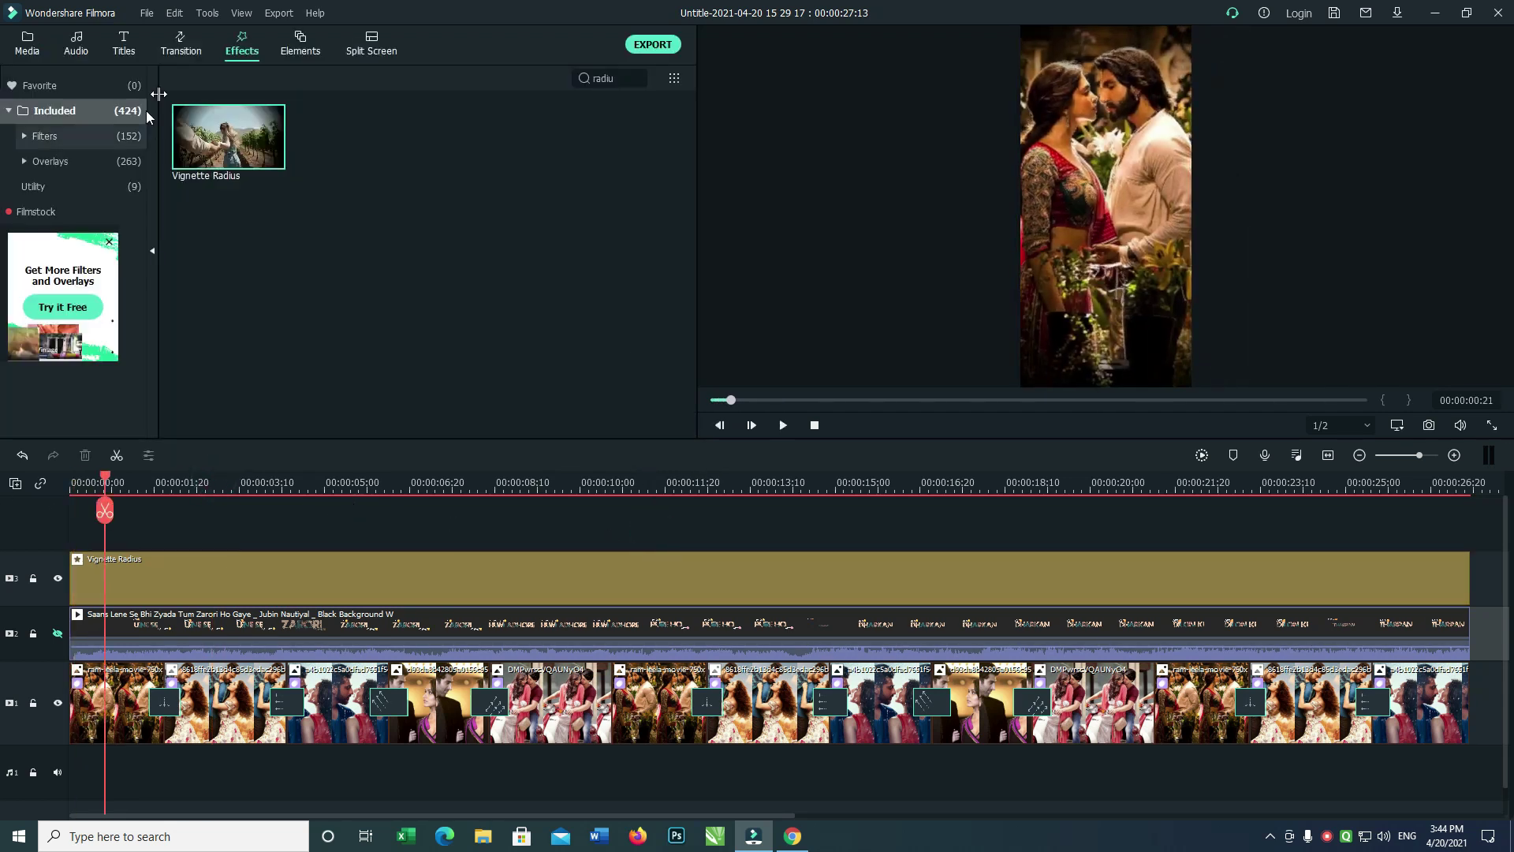
Start importing a media file and look through the video teamplates folder in Downloads for a suitable overlay
click(27, 44)
click(202, 79)
click(242, 97)
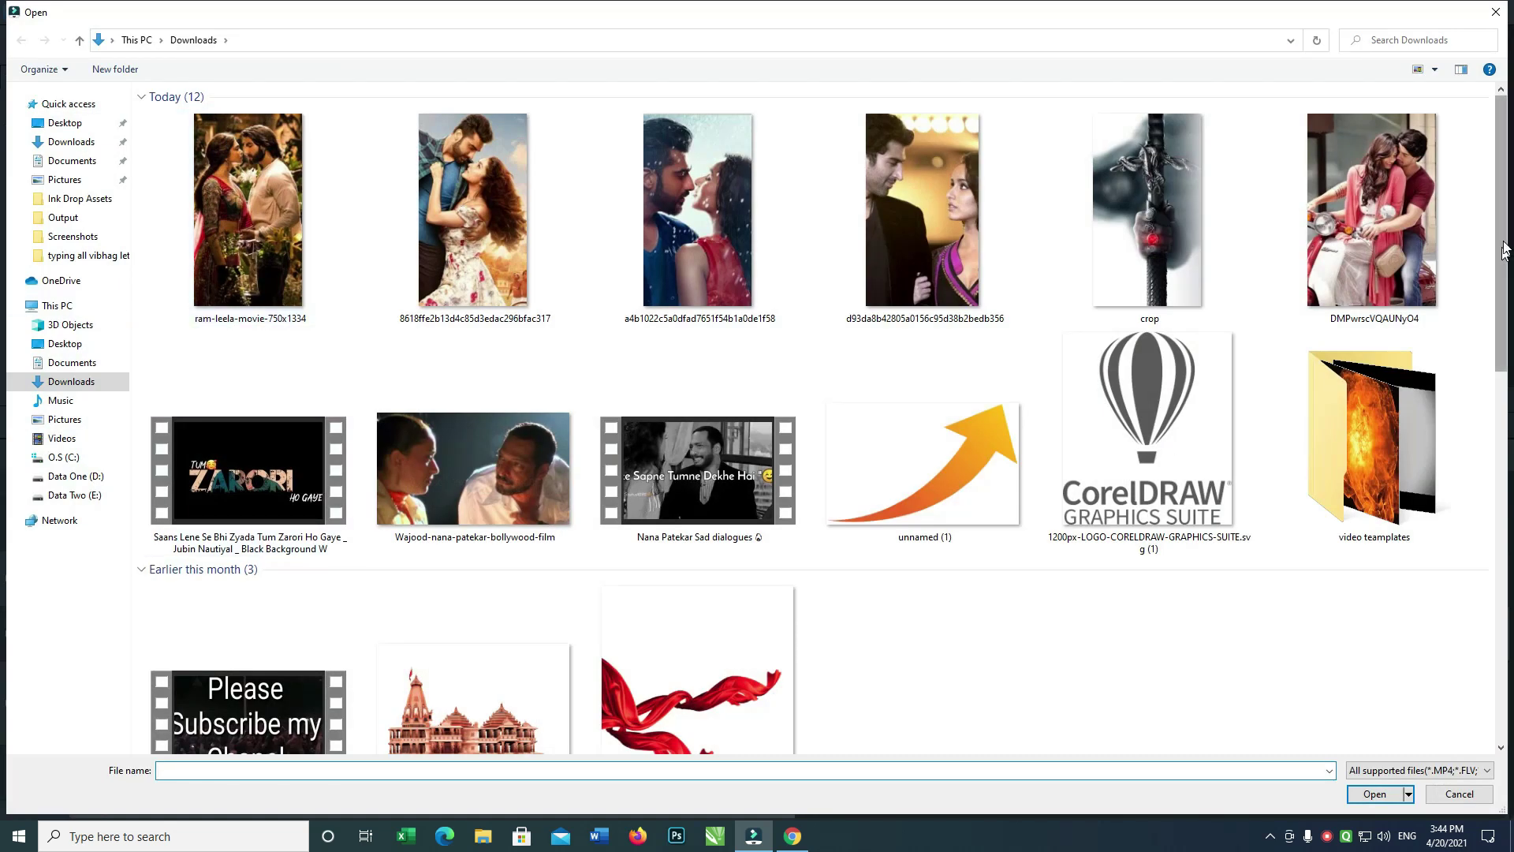
double_click(1337, 463)
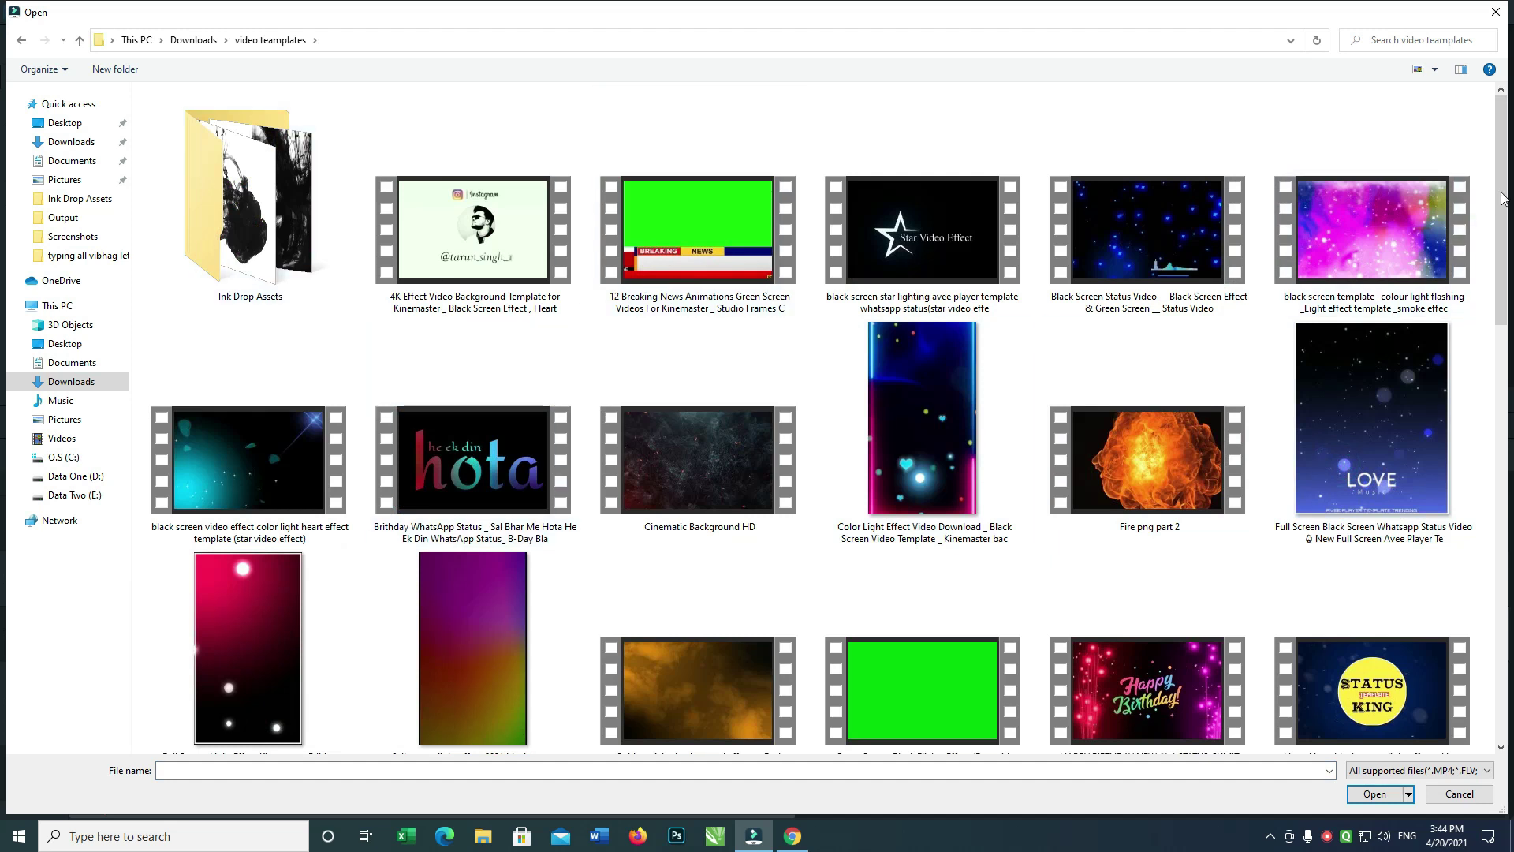
scroll(1504, 191, down, 1)
mouse_move(1503, 191)
mouse_down()
mouse_move(1507, 603)
mouse_move(1508, 394)
mouse_up()
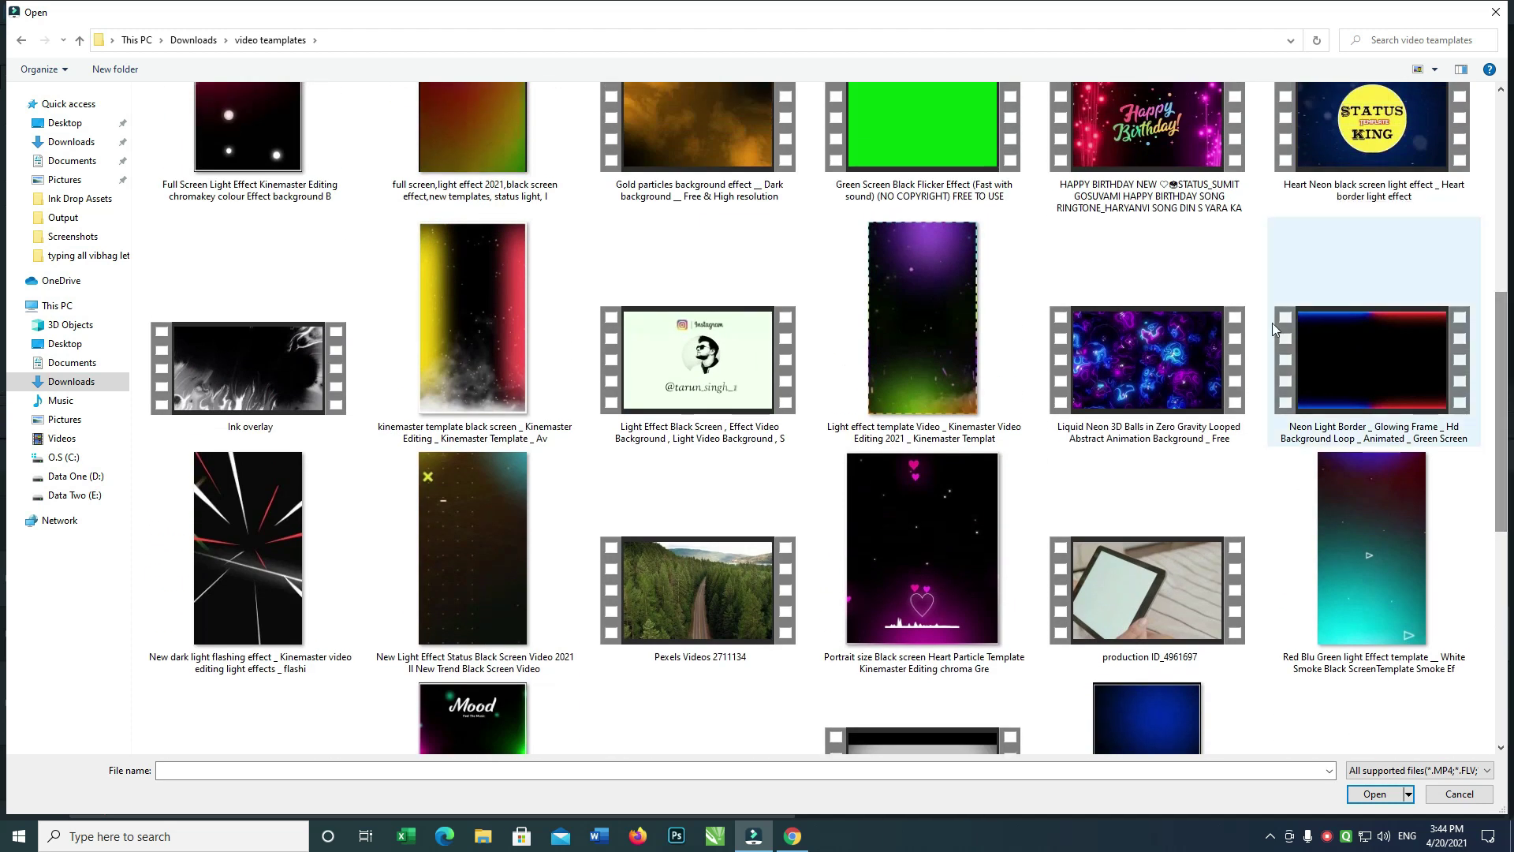
Browse to the green screen love teamplate folder inside web design on Data Two (E:) and enlarge its file thumbnails
click(77, 477)
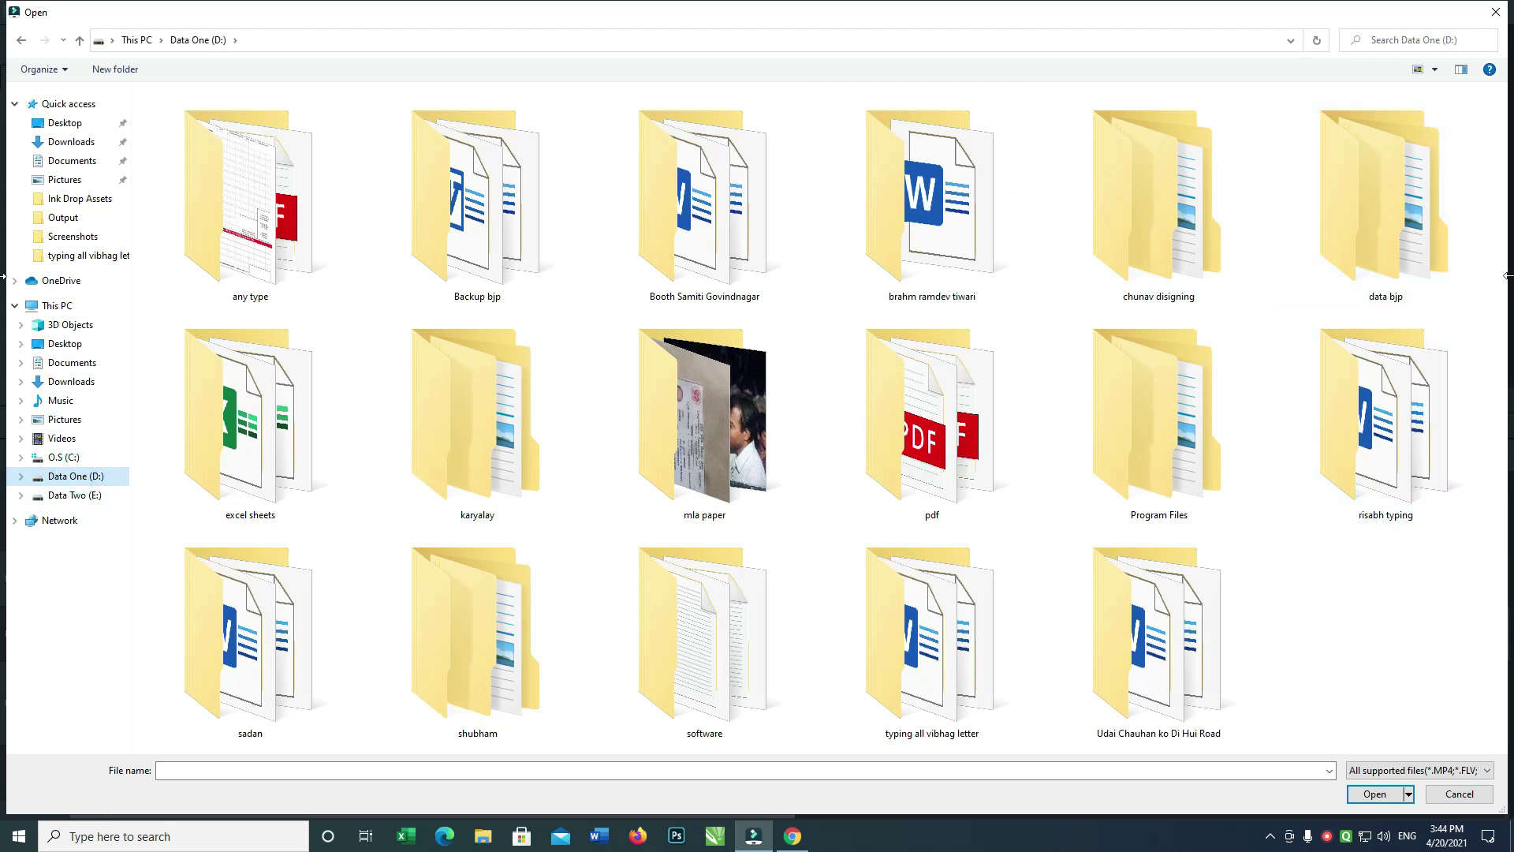
click(62, 497)
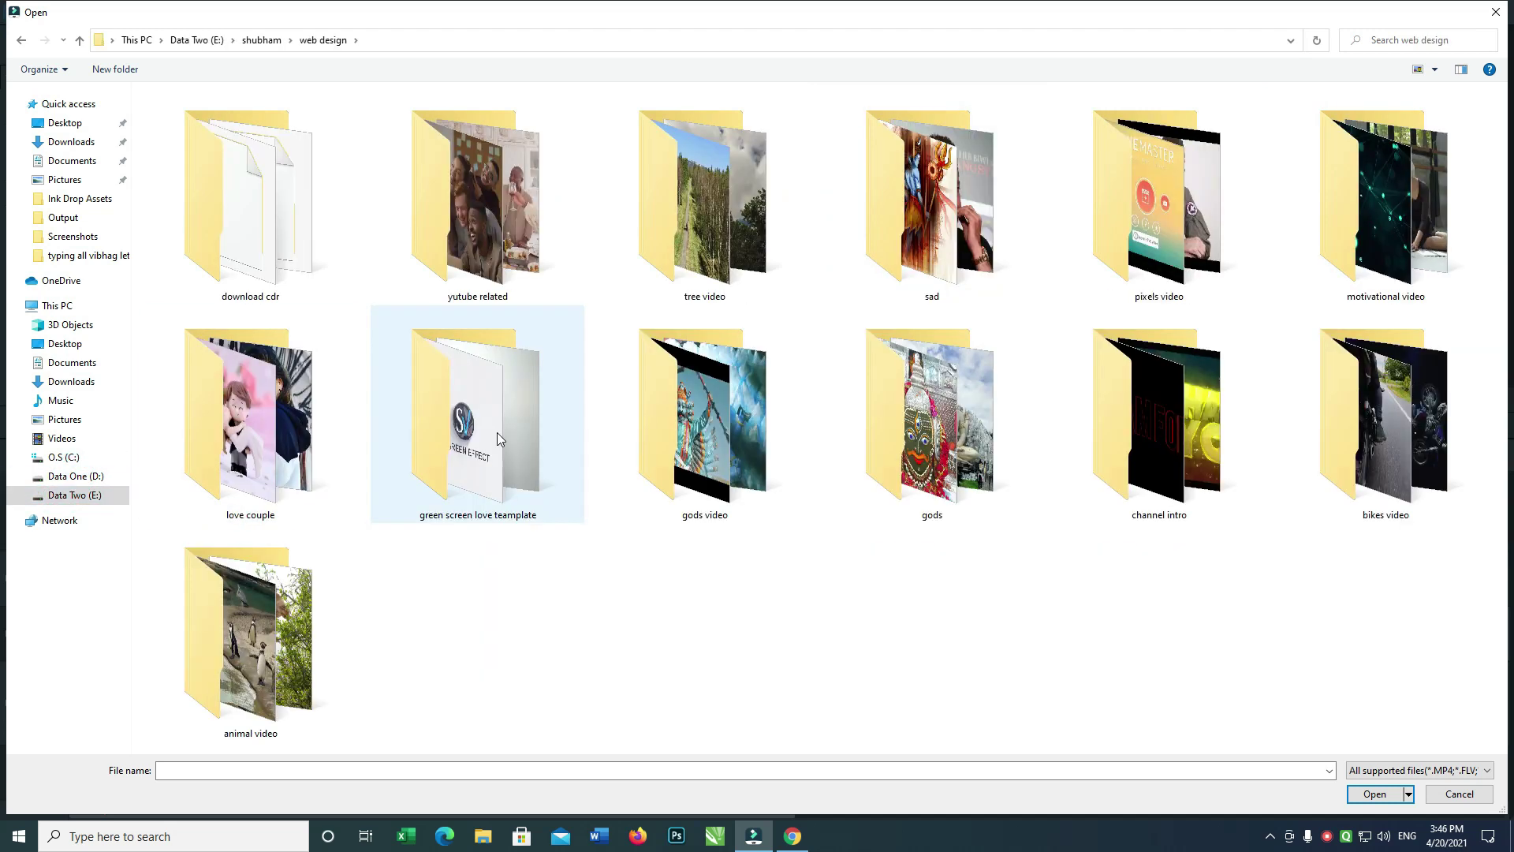
double_click(465, 462)
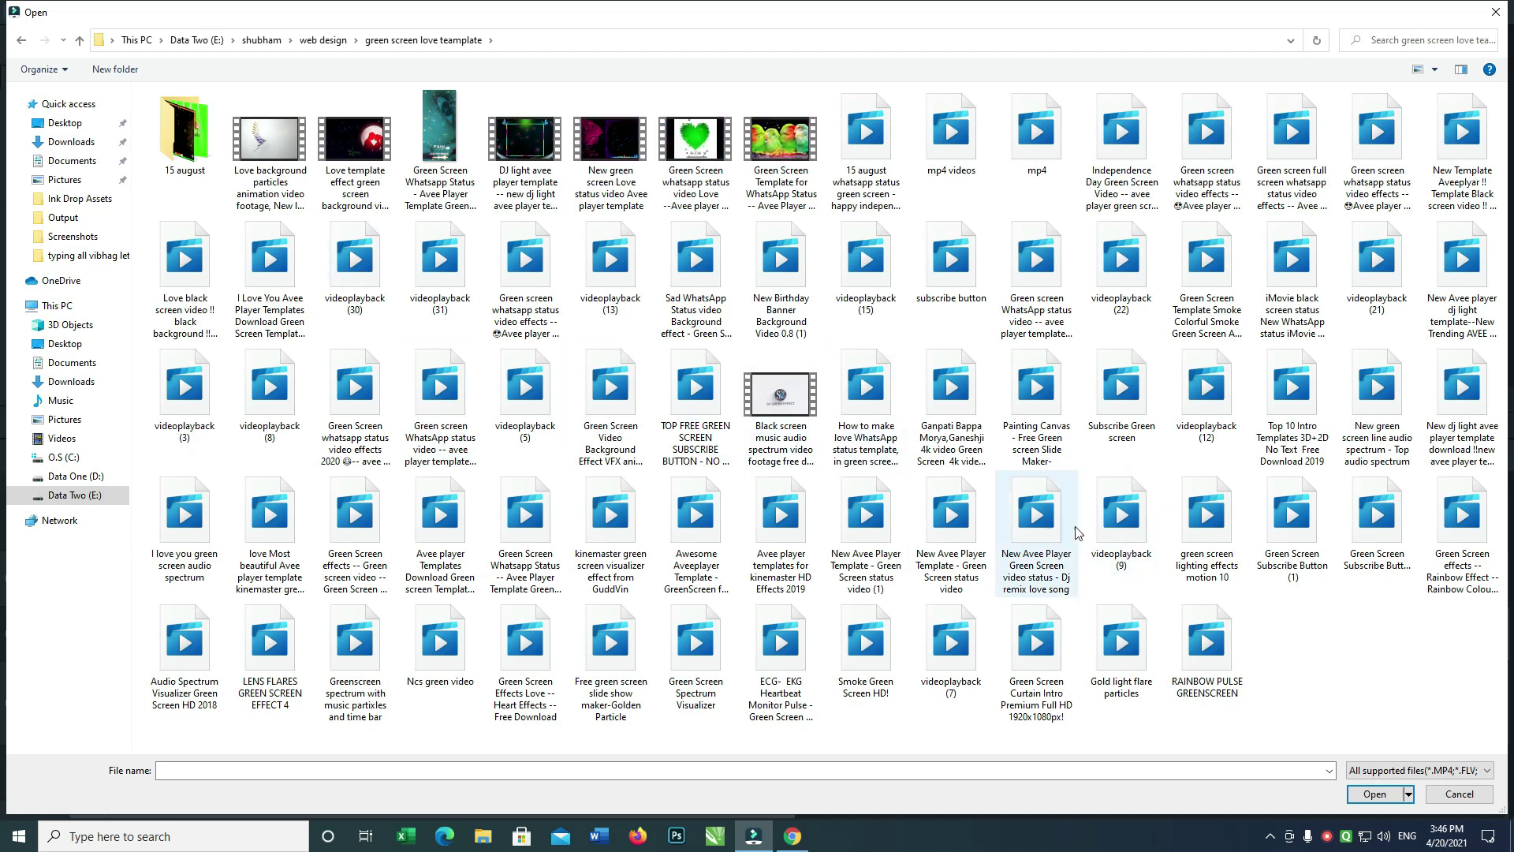
right_click(1314, 633)
mouse_move(1350, 440)
click(1206, 446)
Import the video "Green screen full screen whatsapp status video effects -- Avee player template download link"
click(1504, 209)
drag(1504, 199, 1504, 294)
click(488, 280)
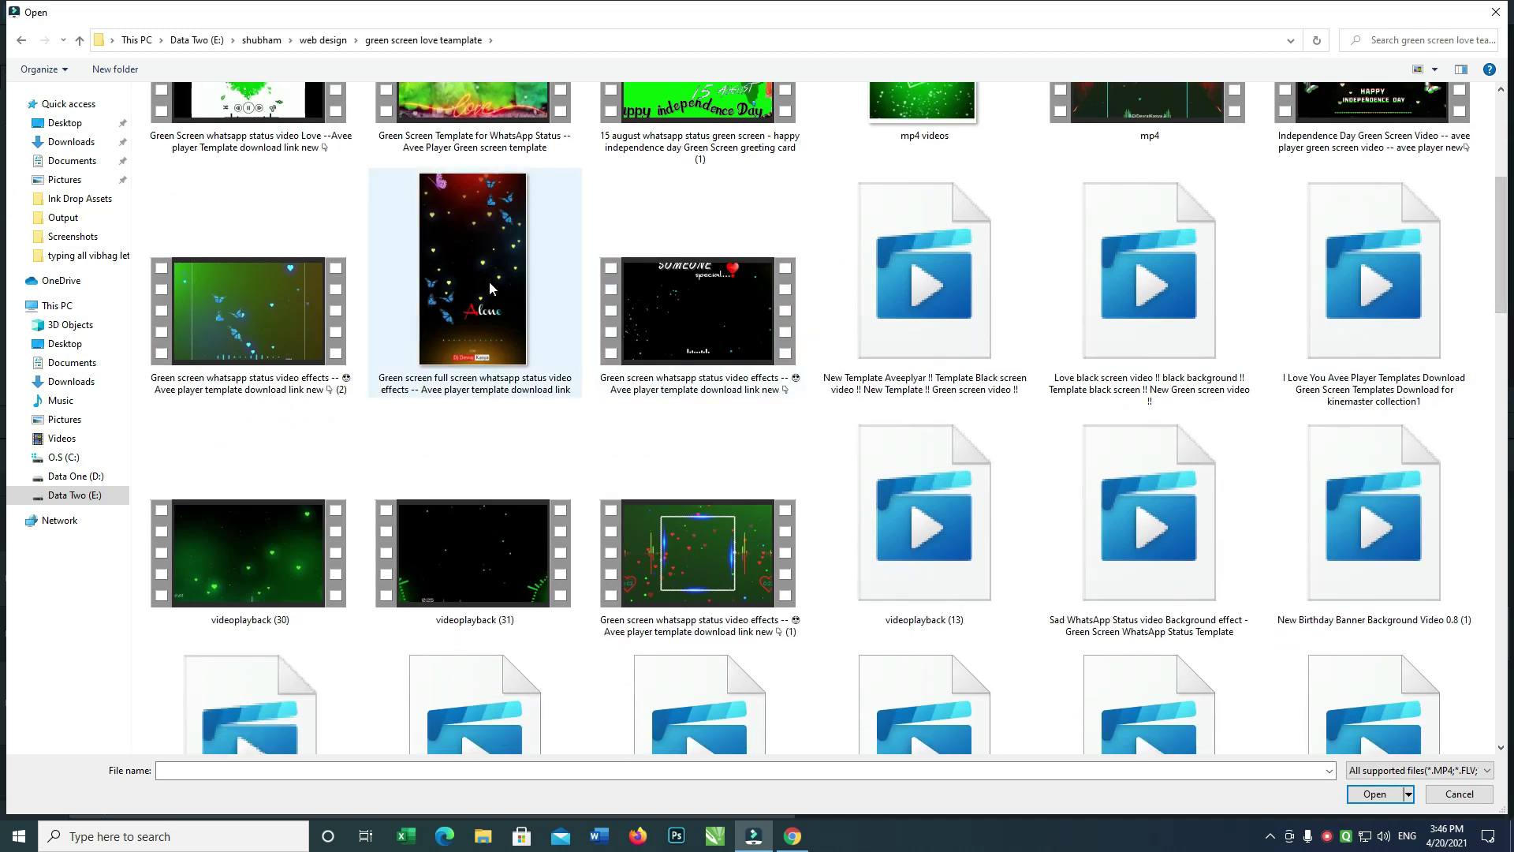
drag(1503, 240, 0, 106)
drag(1496, 172, 1404, 623)
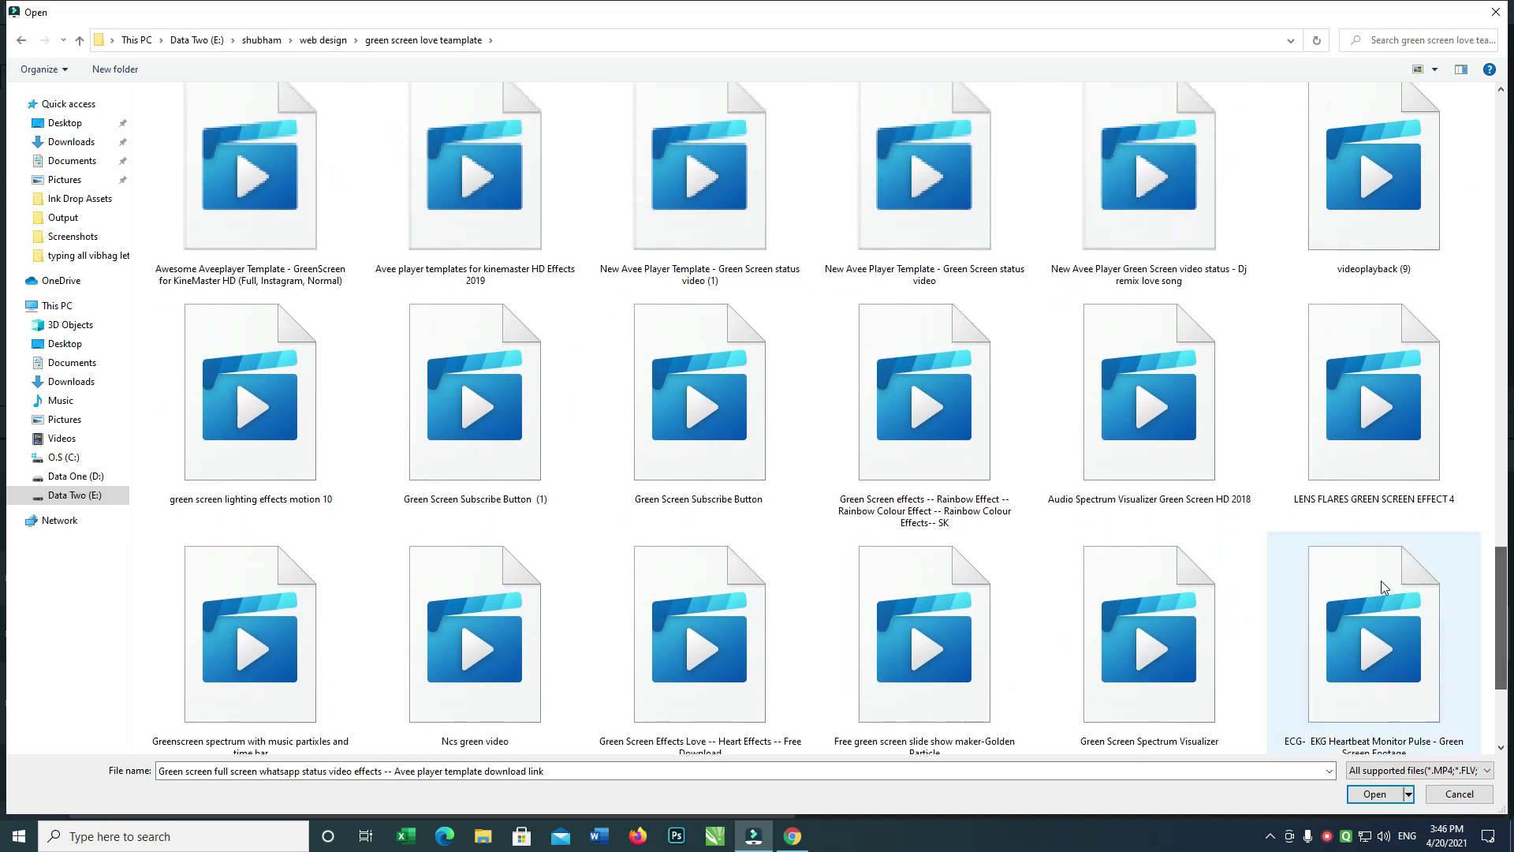
click(1374, 793)
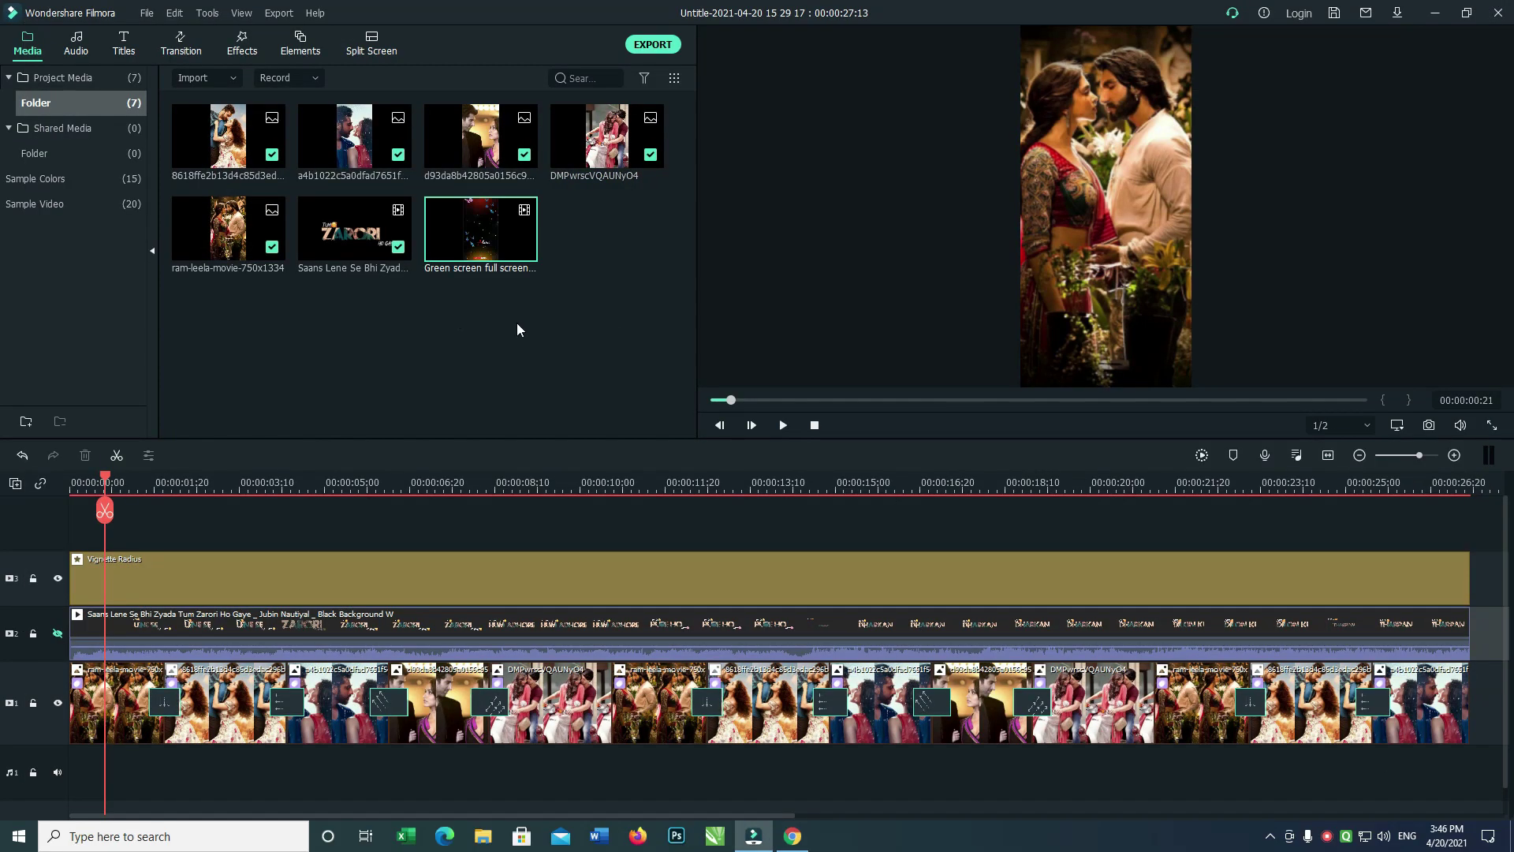
Place the imported template video at the start of a new track above the vignette and trim it to the lyric video's end
drag(481, 233, 59, 524)
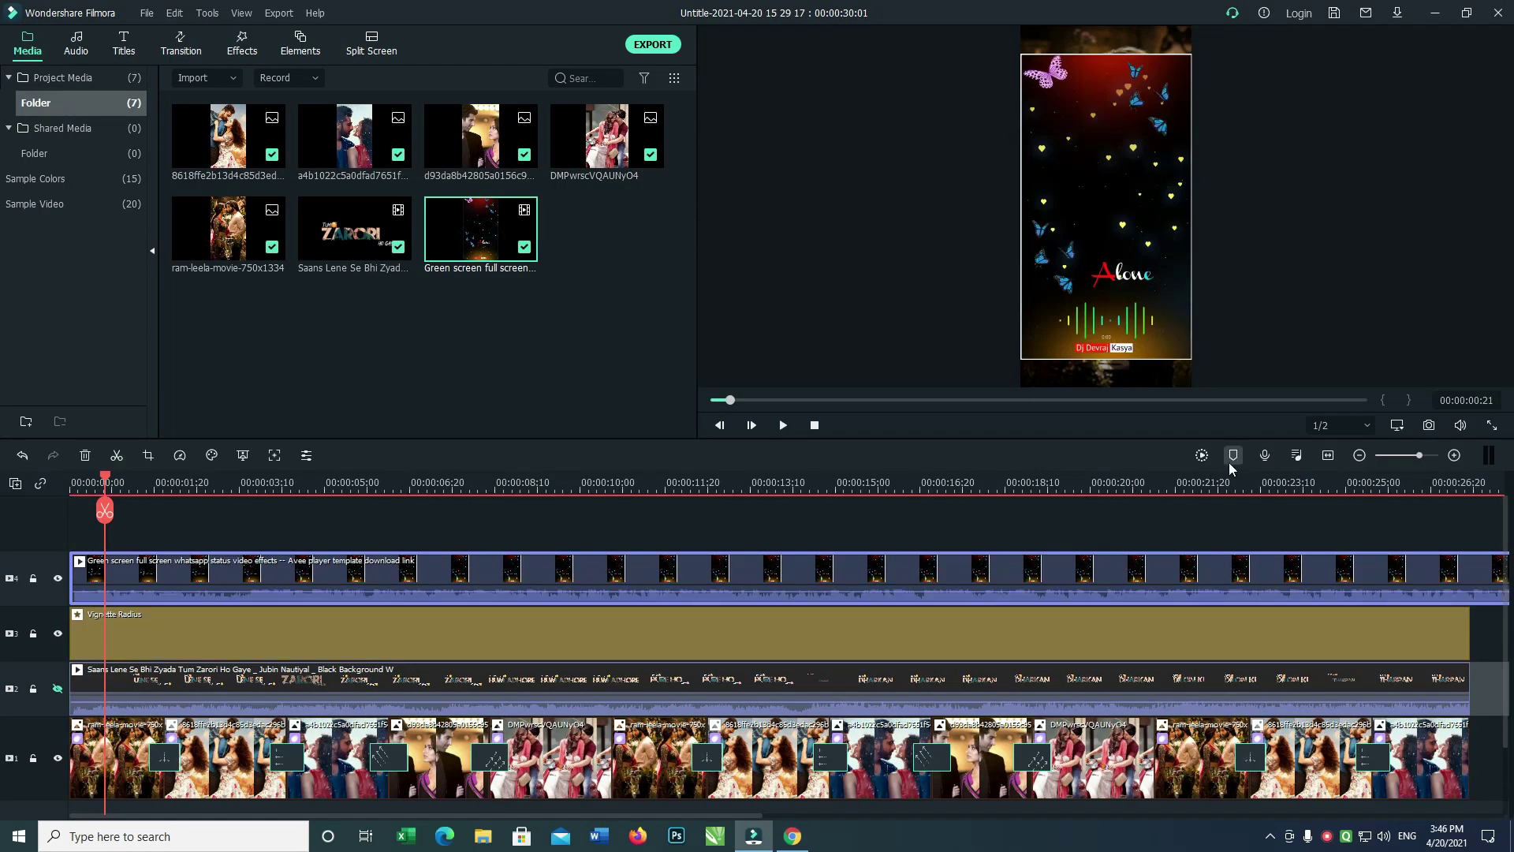
click(1328, 455)
drag(1488, 593, 1347, 592)
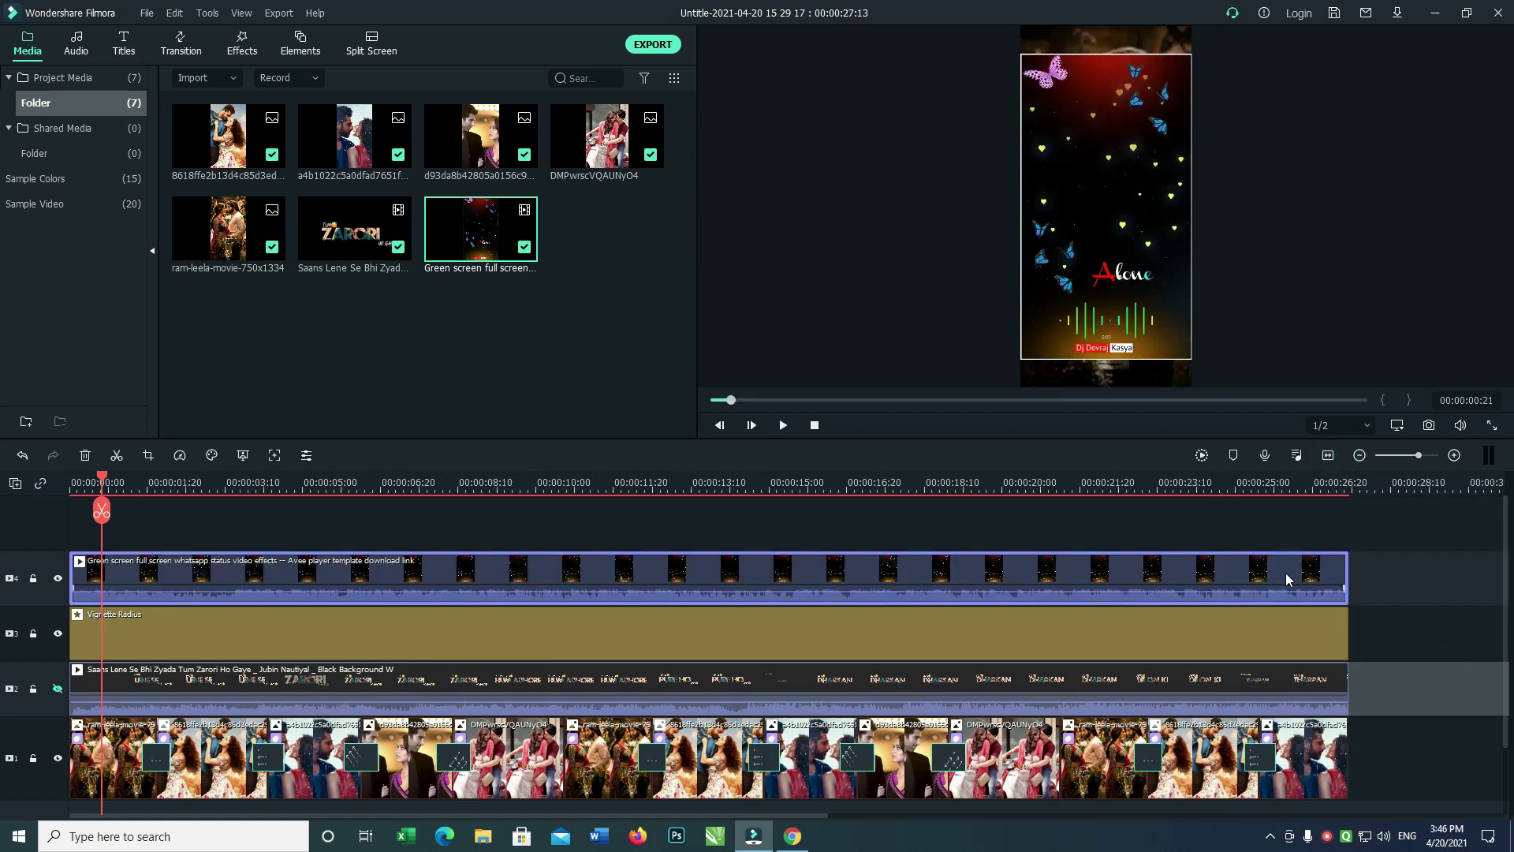
Fit the template clip to the vertical frame and nudge its upper edge to cover the full height
right_click(1282, 571)
click(1290, 252)
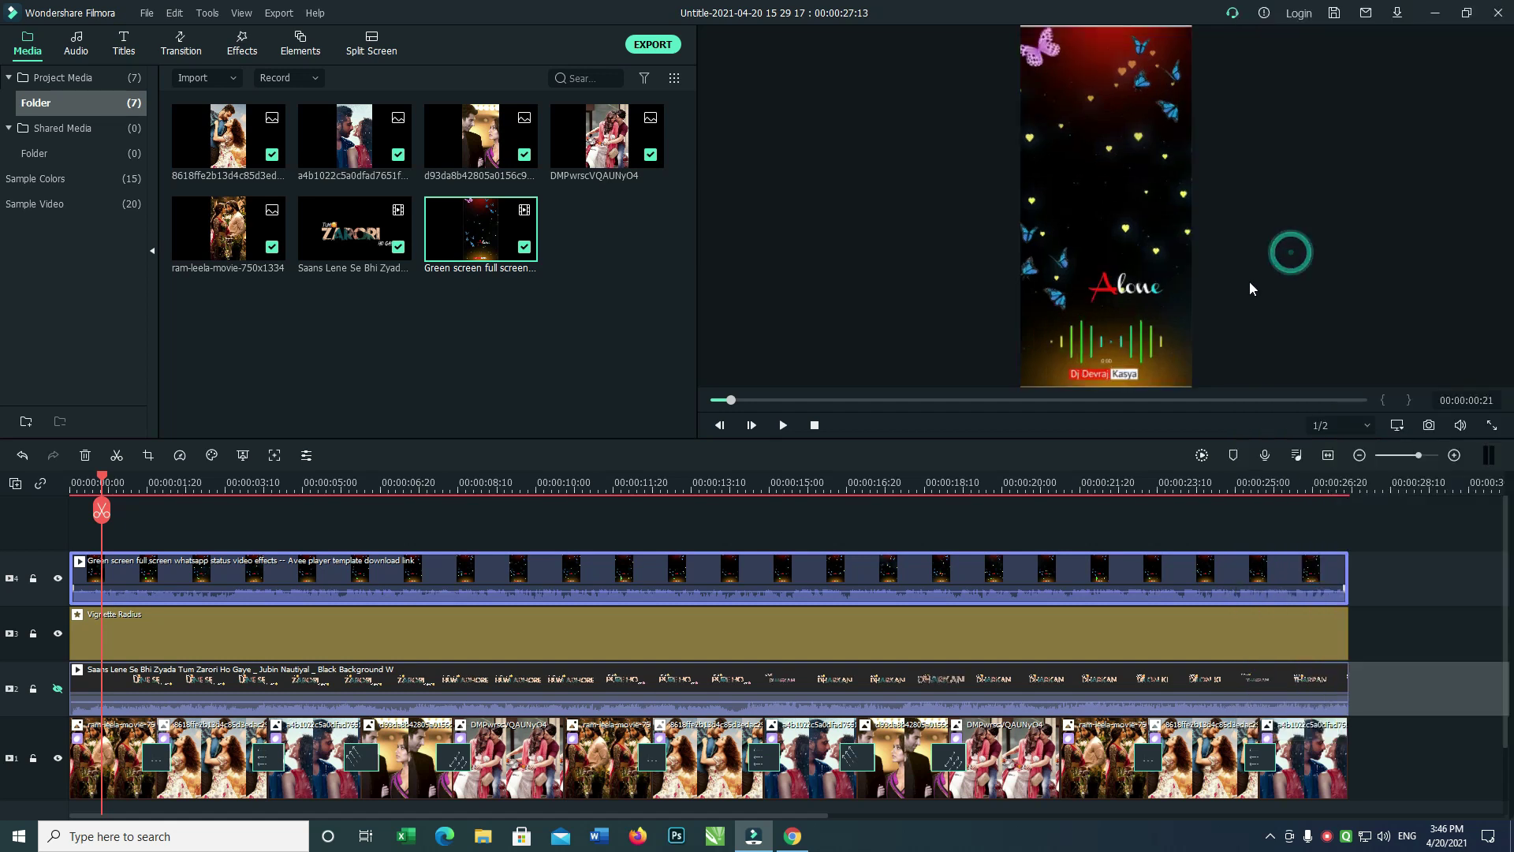
click(764, 566)
click(1090, 28)
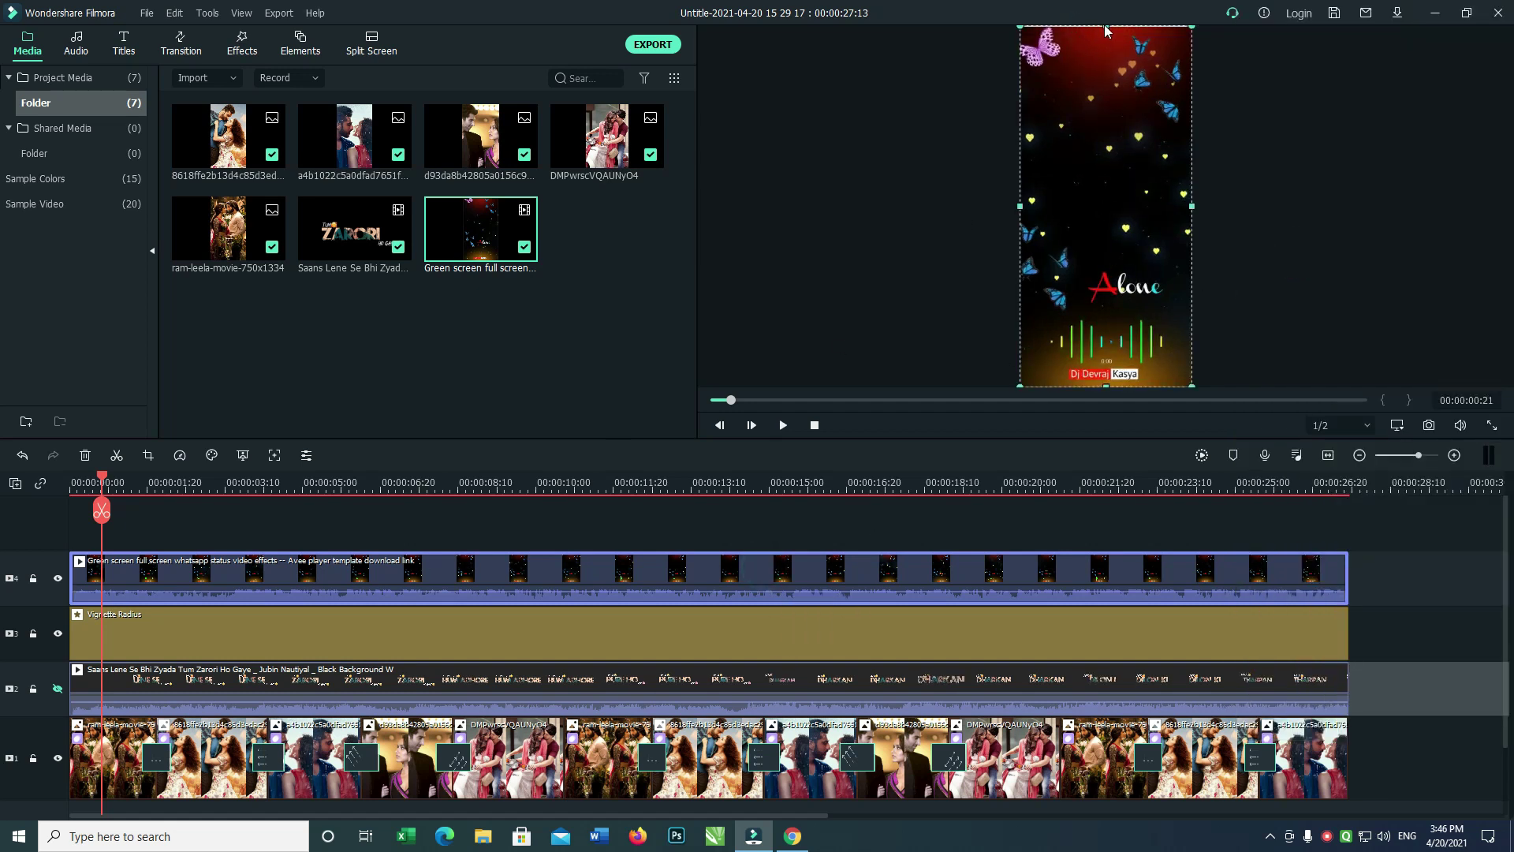
drag(1107, 28, 1107, 26)
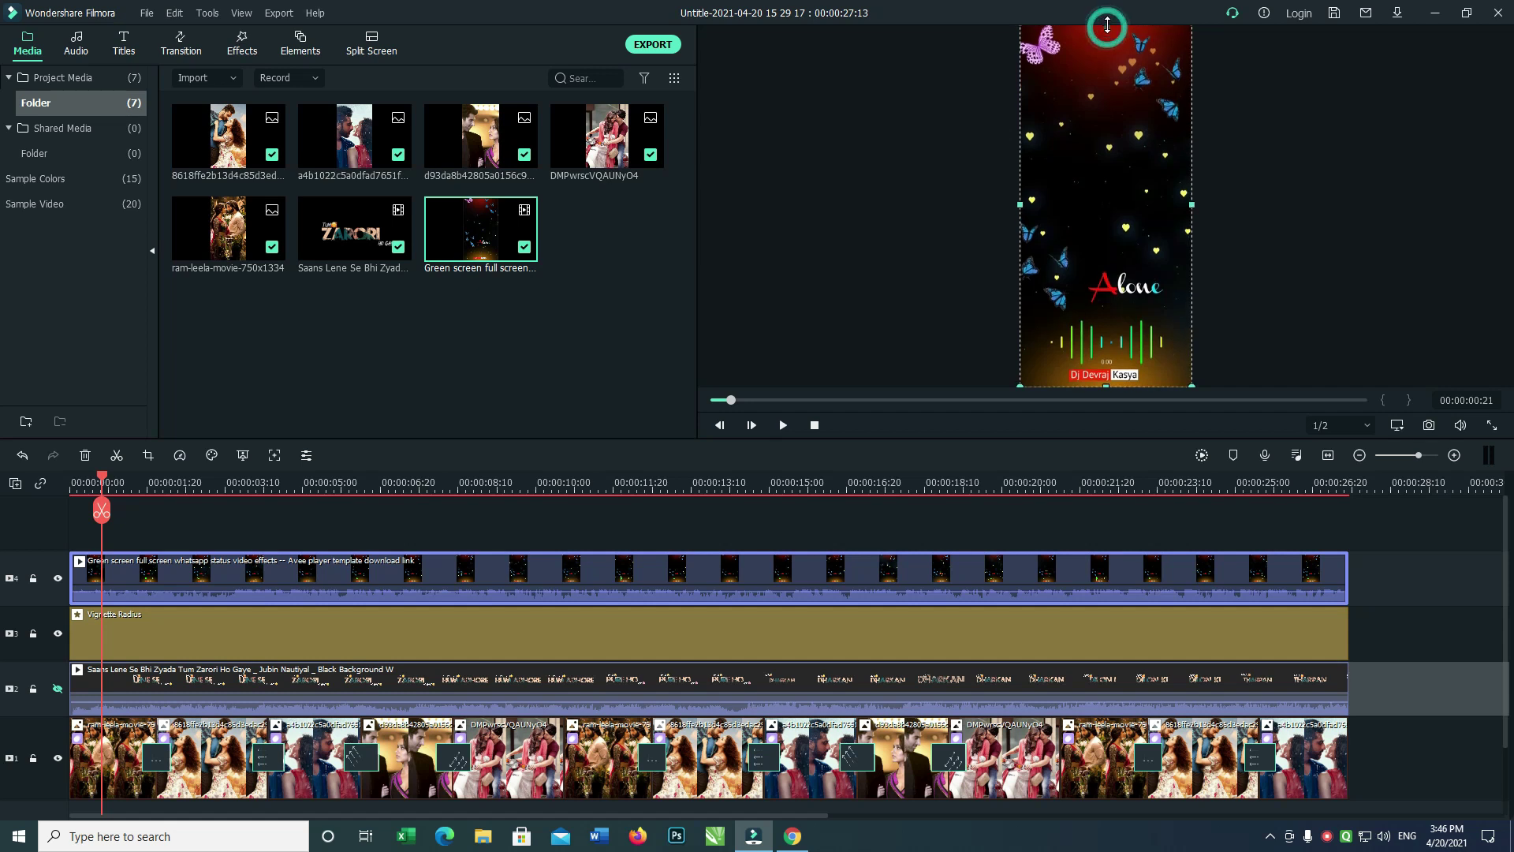
click(1106, 390)
Crop the template clip with a custom ratio to 340 x 671, cutting off the credit text along its lower edge
key(alt+c)
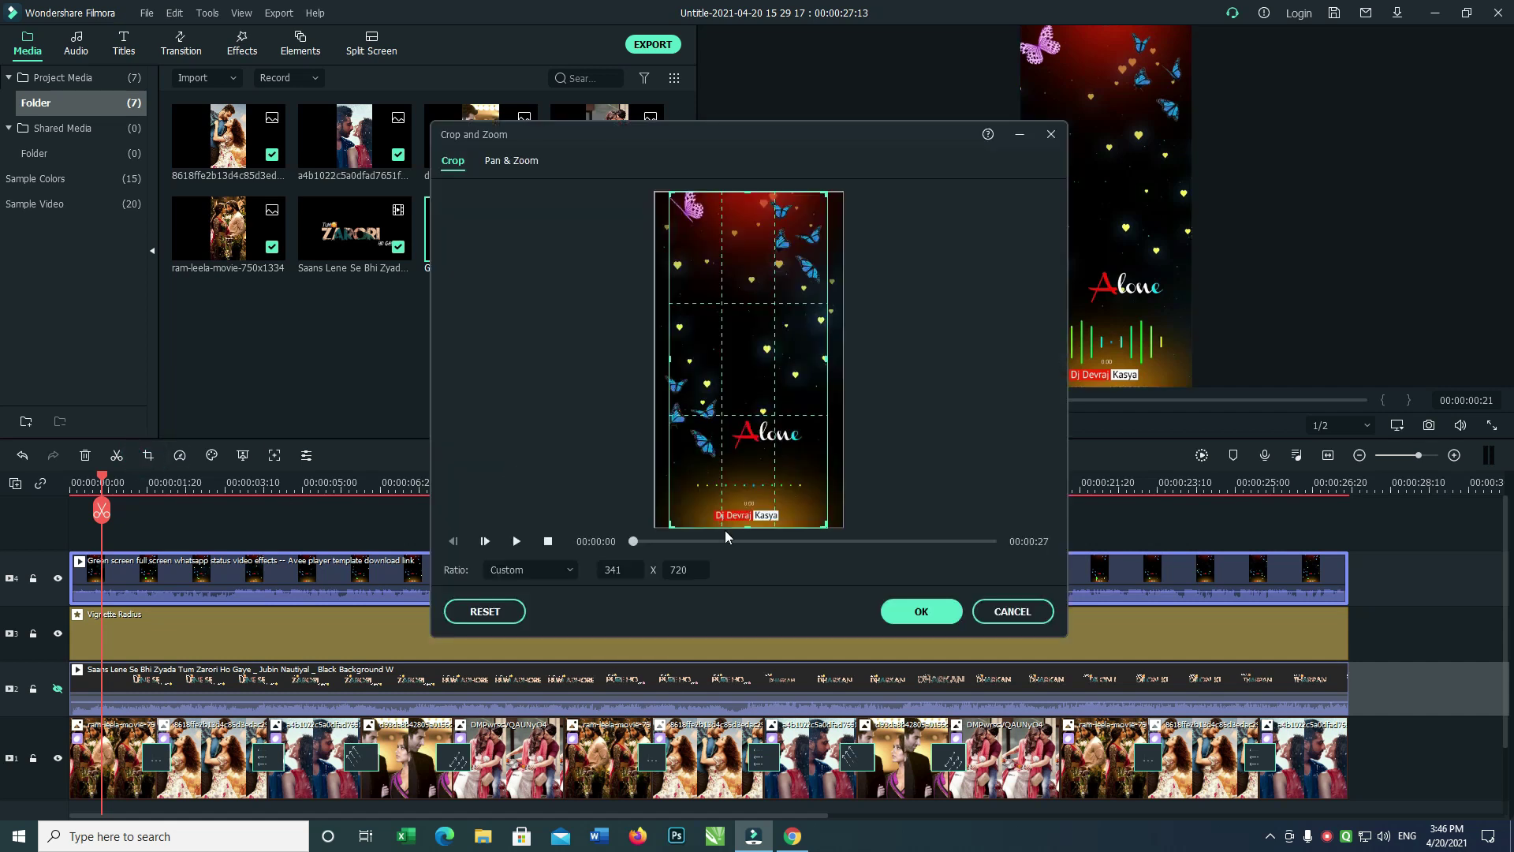
click(533, 569)
click(533, 714)
drag(746, 526, 748, 502)
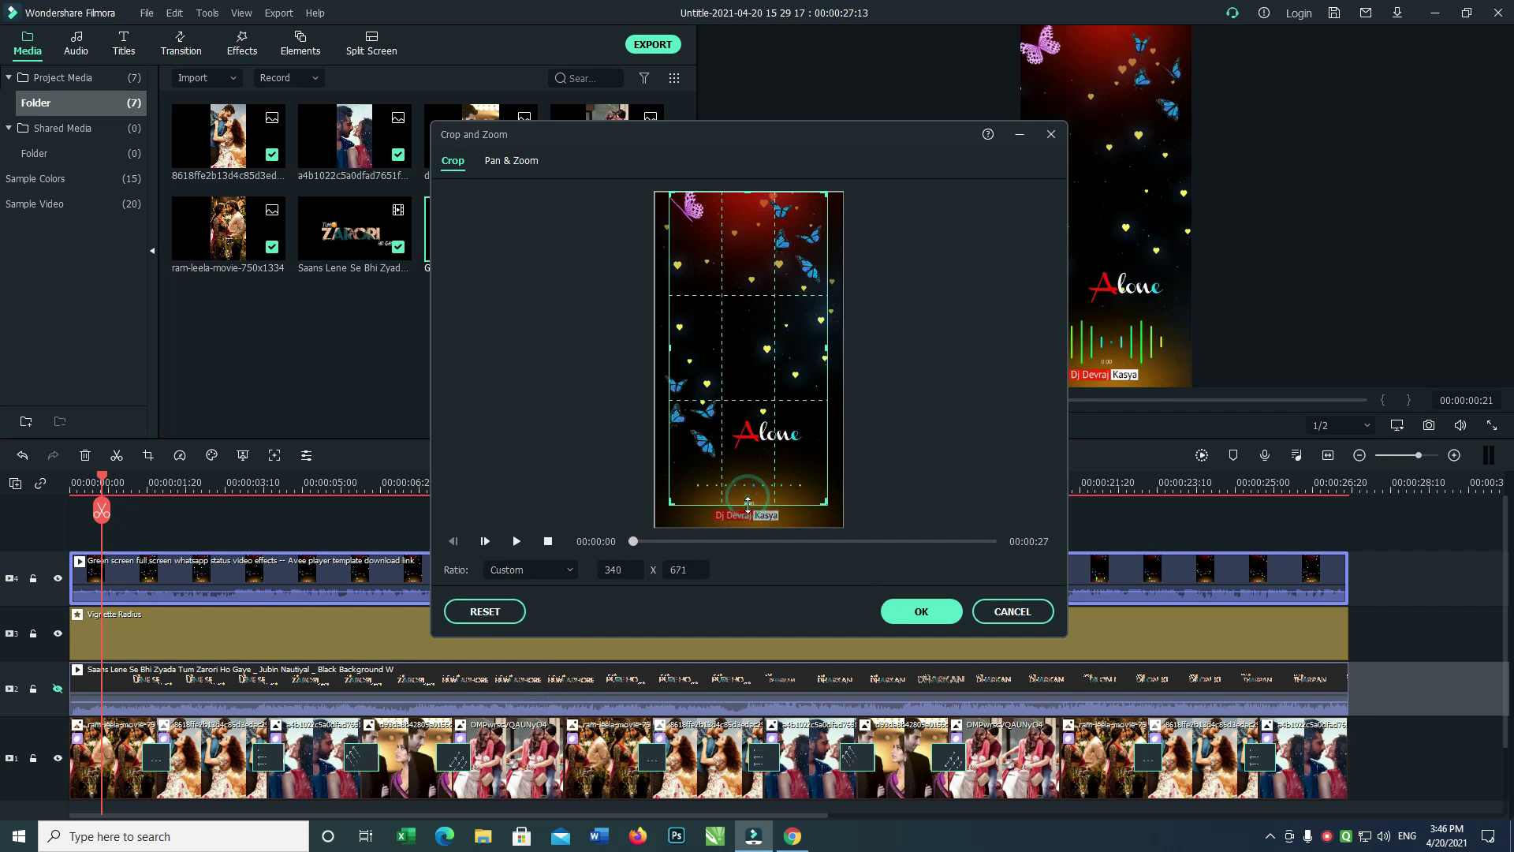
click(916, 614)
Enlarge the cropped template clip from its corners so that it covers the whole vertical frame
drag(1186, 40, 1190, 34)
drag(1025, 370, 1020, 378)
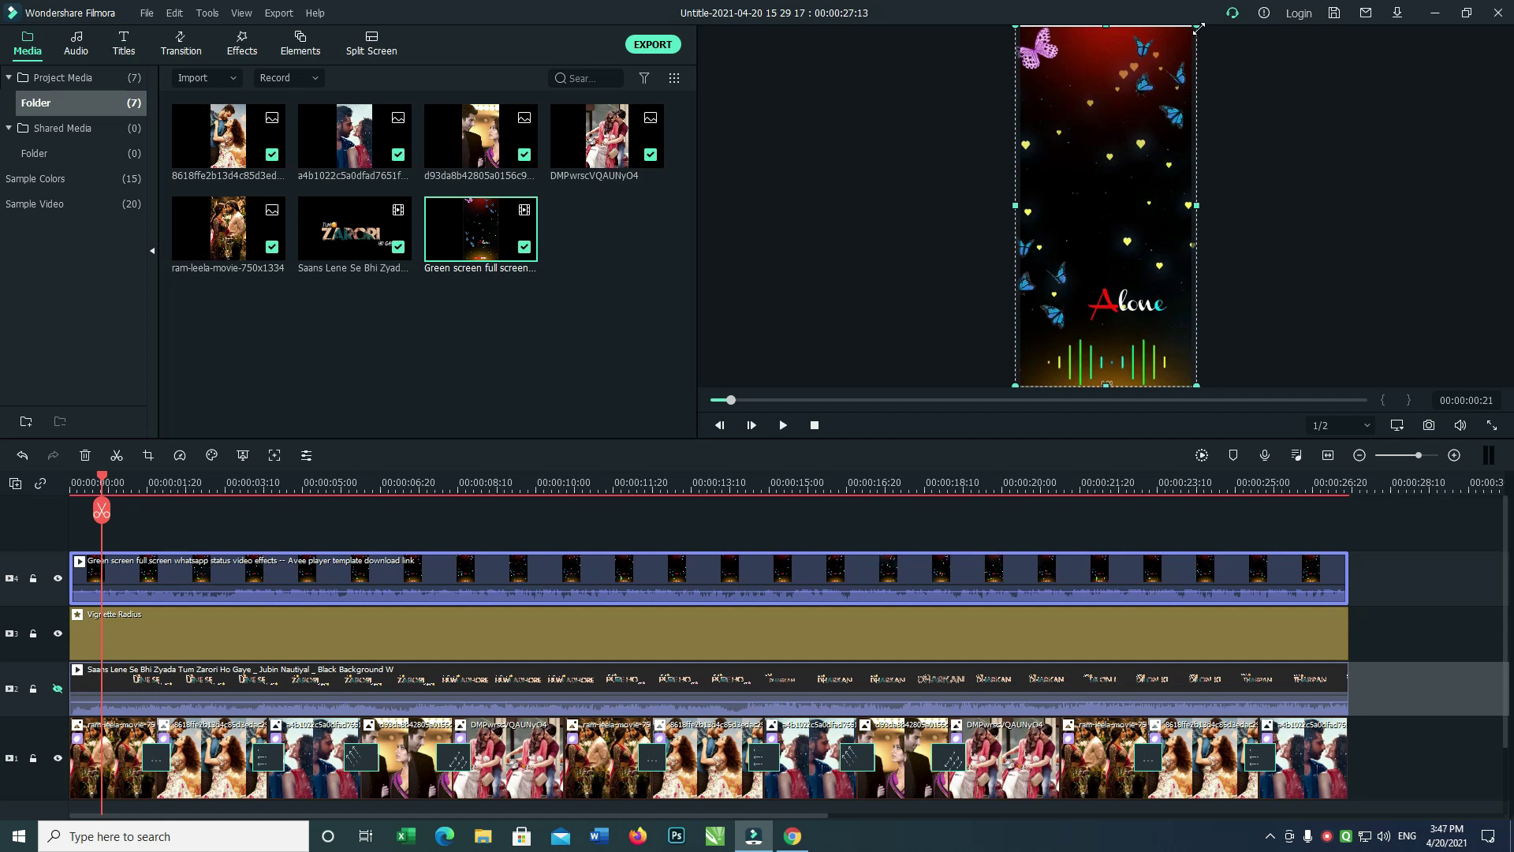
drag(1198, 29, 1200, 25)
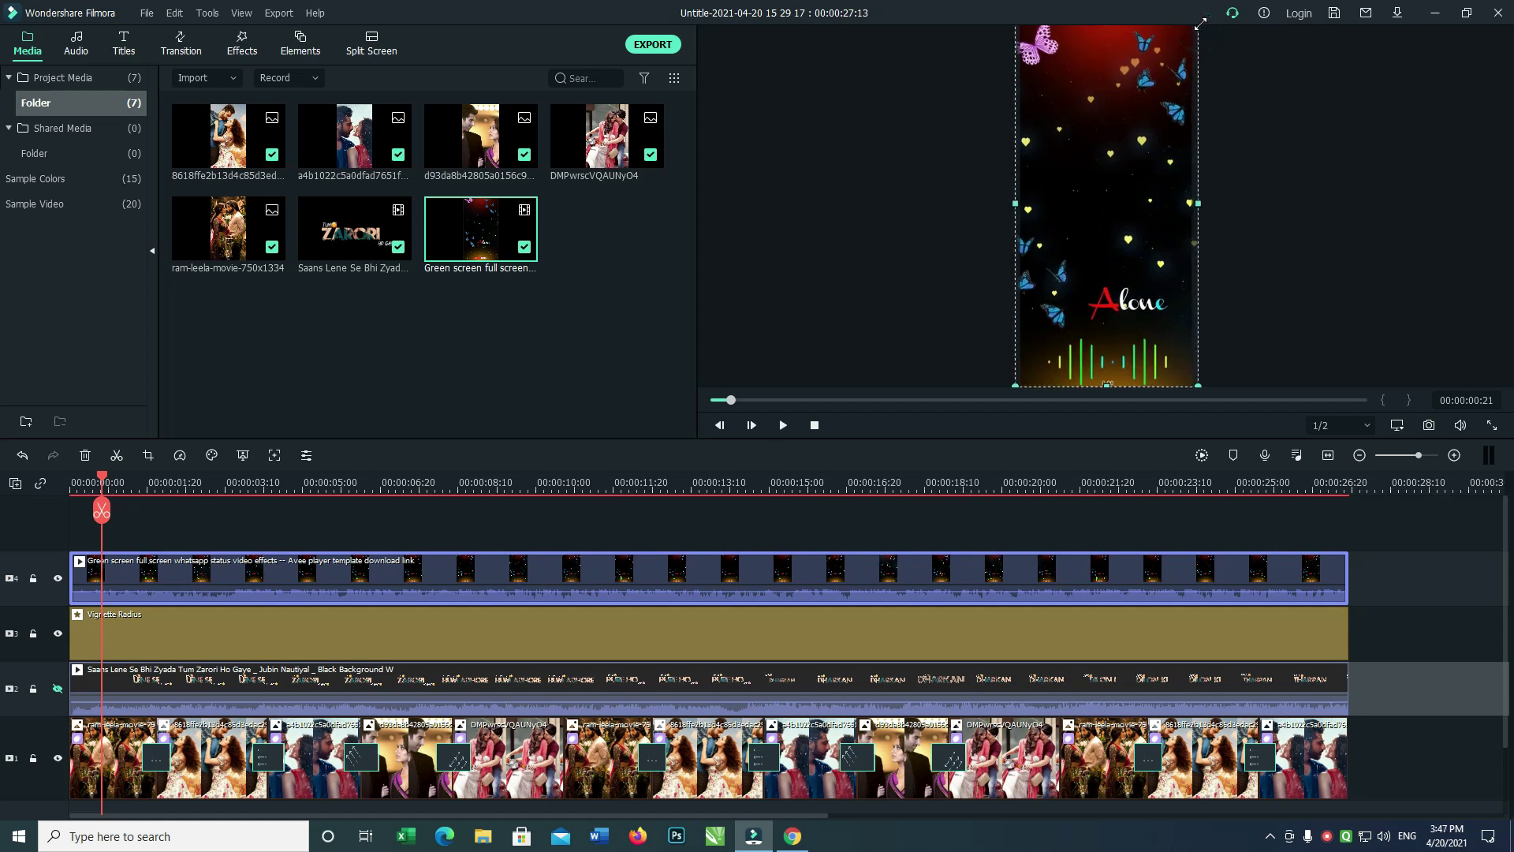
Set the template clip's blending mode to Screen
double_click(532, 576)
click(79, 106)
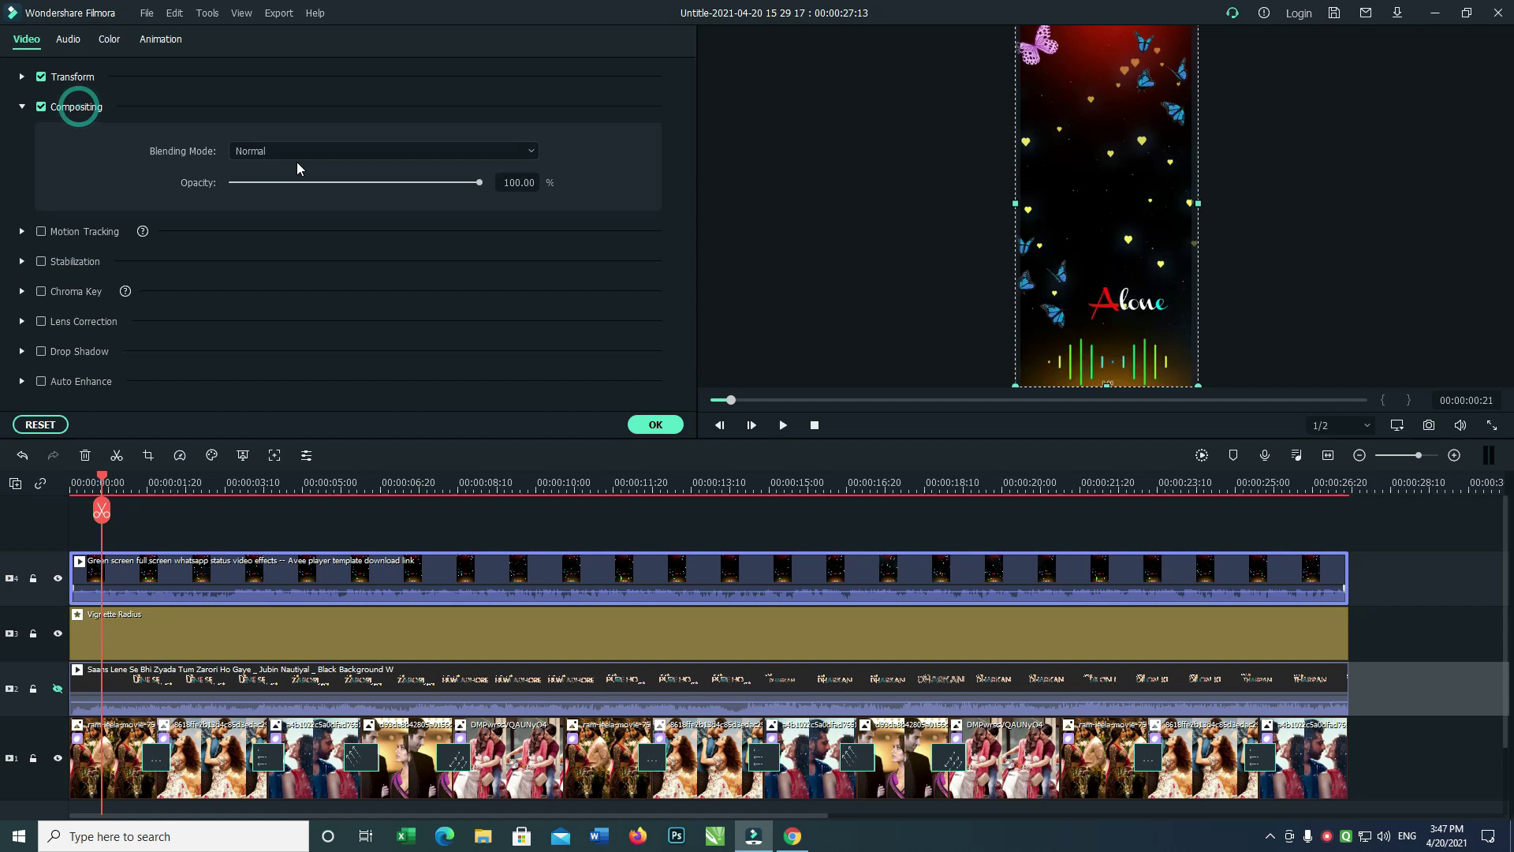
click(328, 152)
click(295, 336)
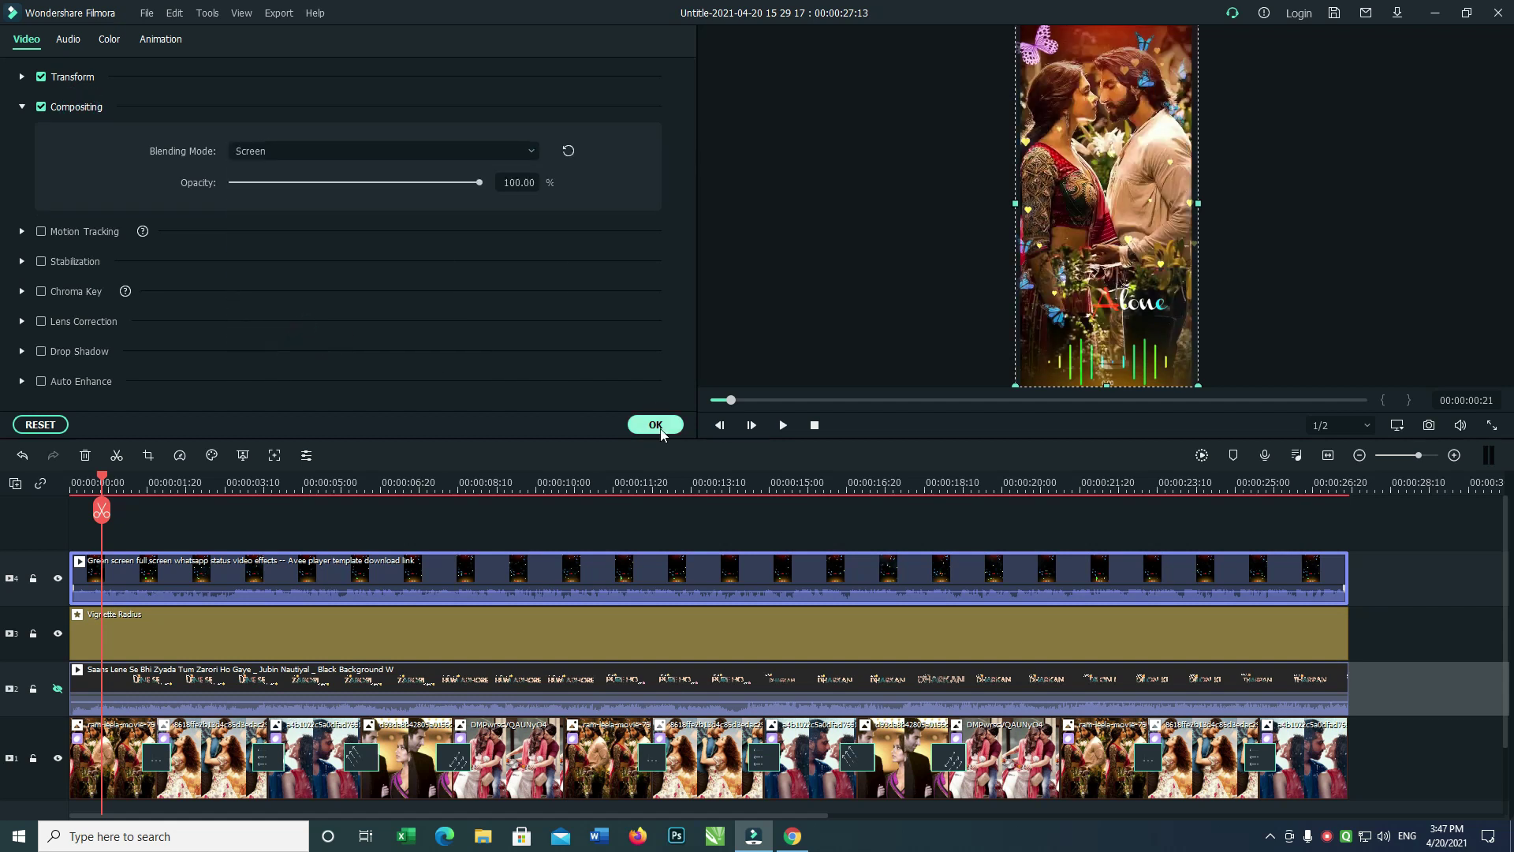
click(651, 420)
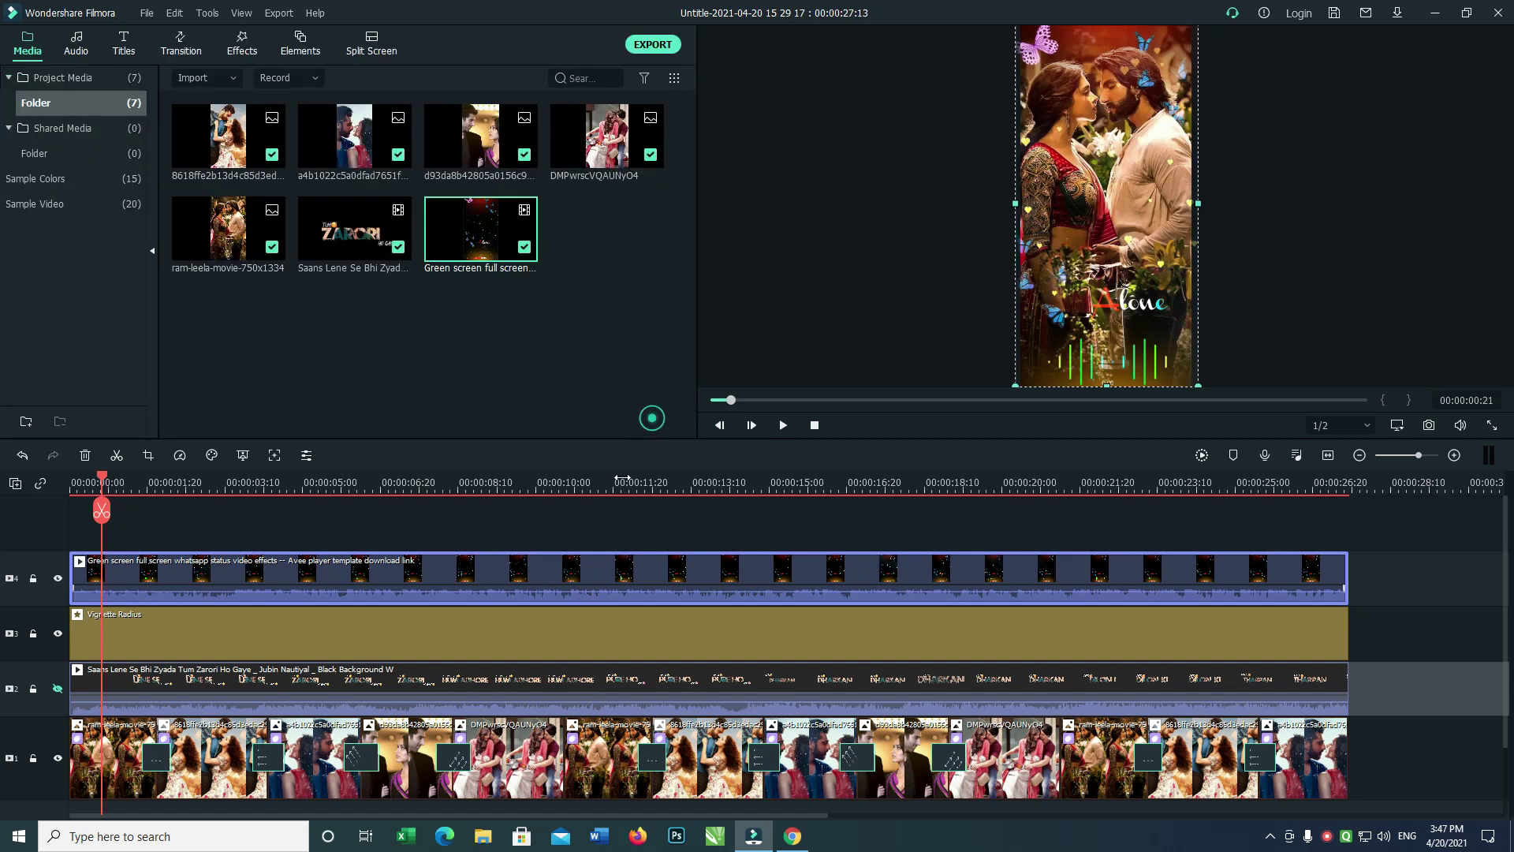
Mute the template clip's audio and play the video briefly to check the overlay
right_click(529, 571)
click(585, 466)
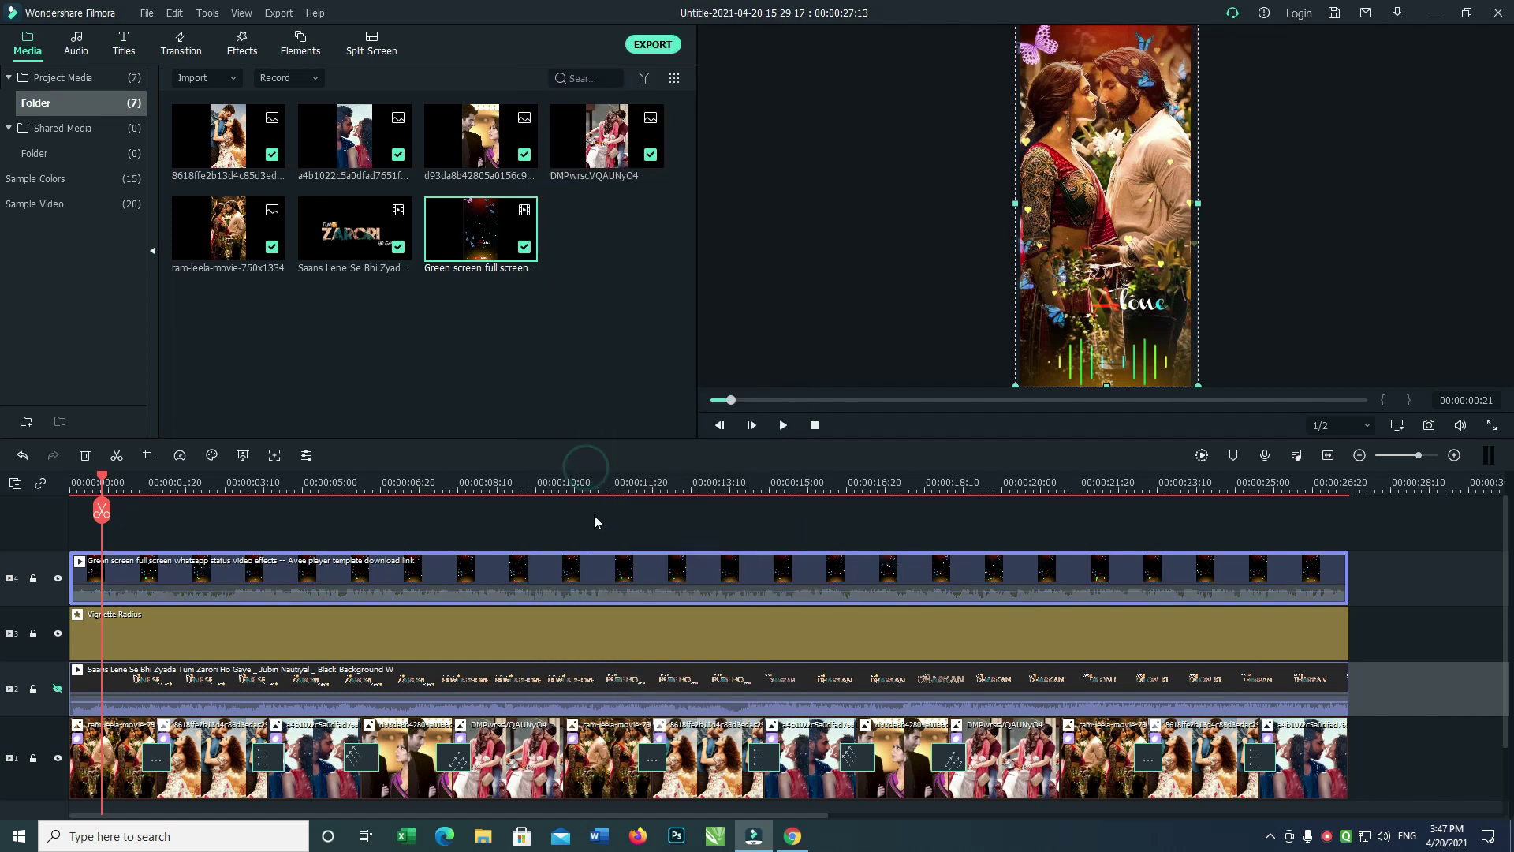
key(space)
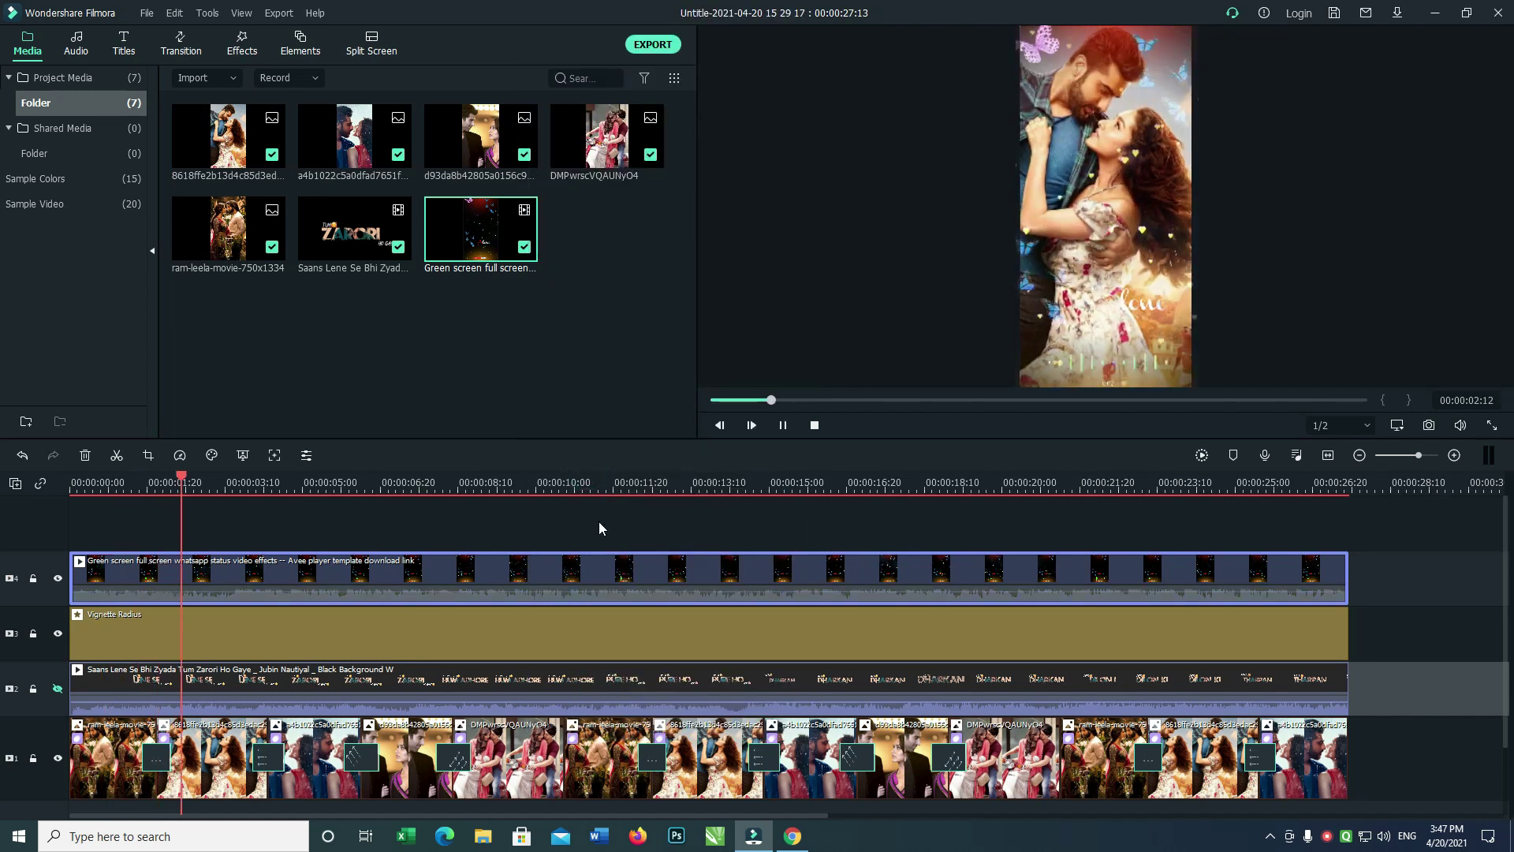
key(space)
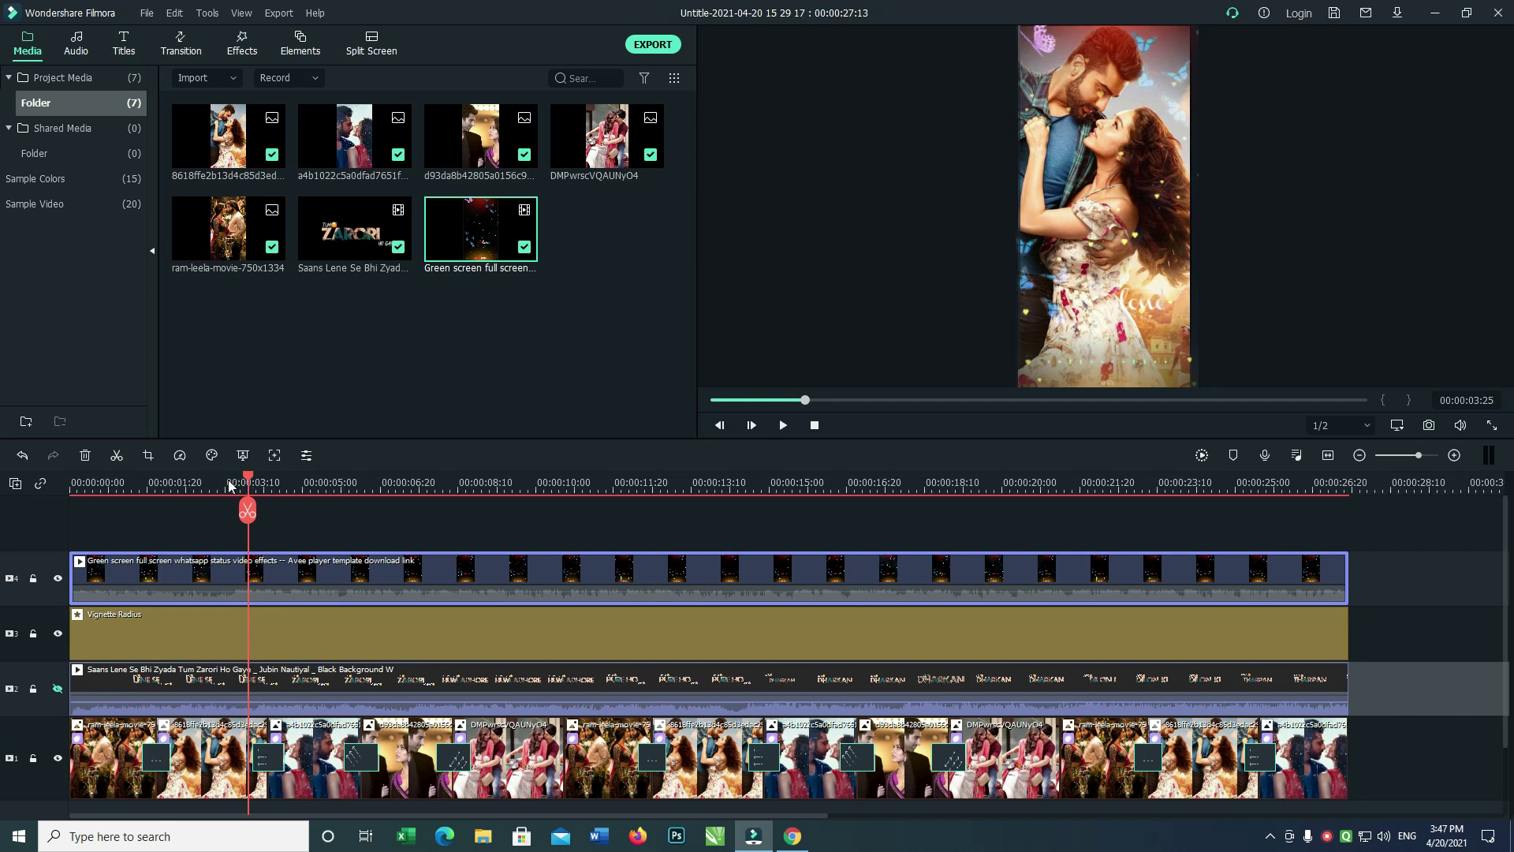
Import the Flare video from the Ink Drop Assets folder in Downloads' video teamplates and place it on a new track above the template clip
double_click(400, 352)
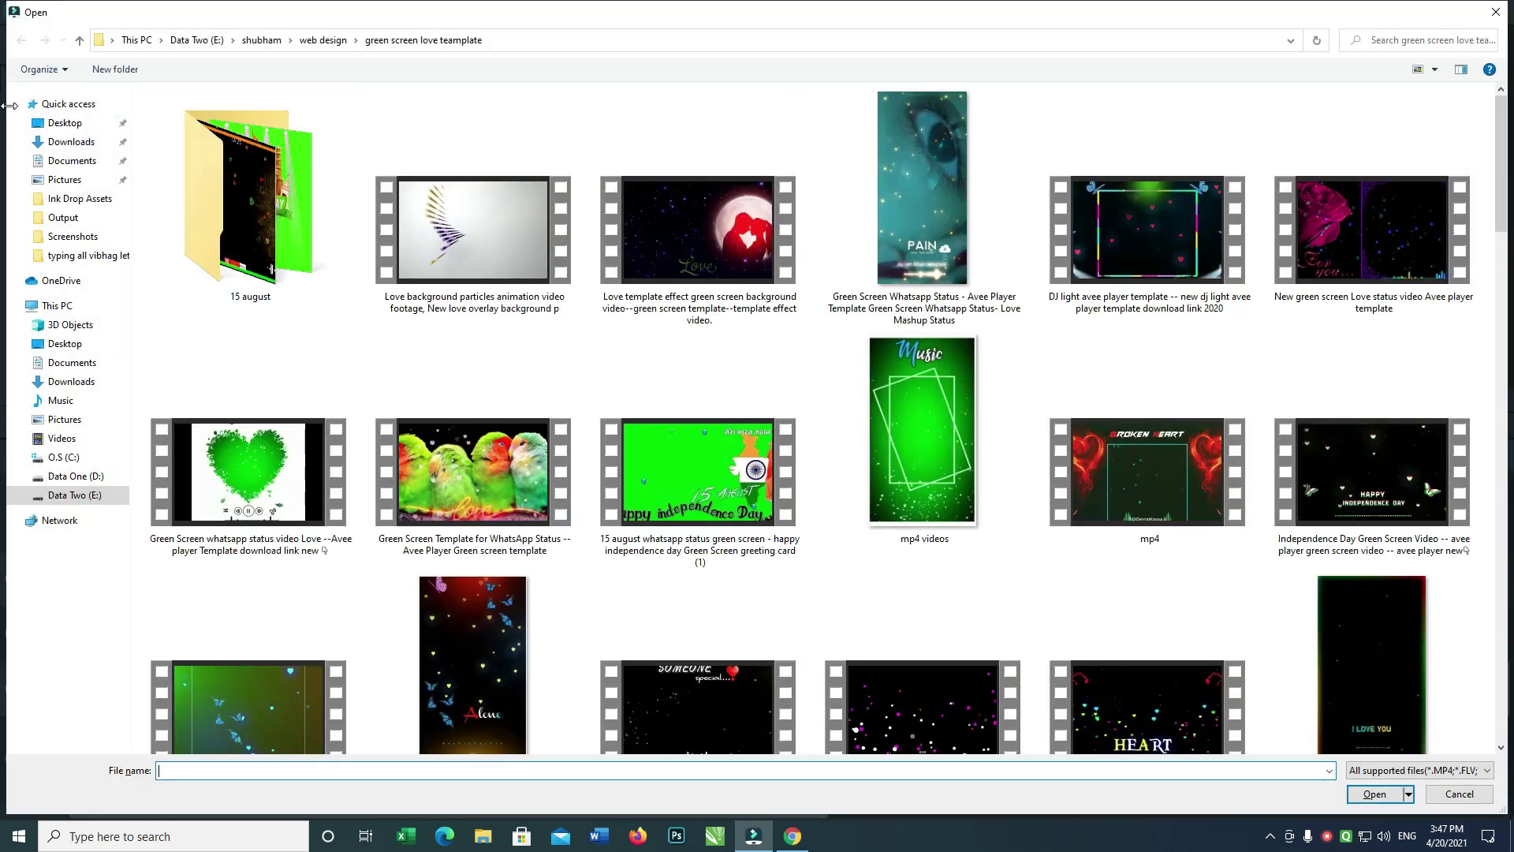
click(122, 142)
double_click(1479, 469)
click(251, 208)
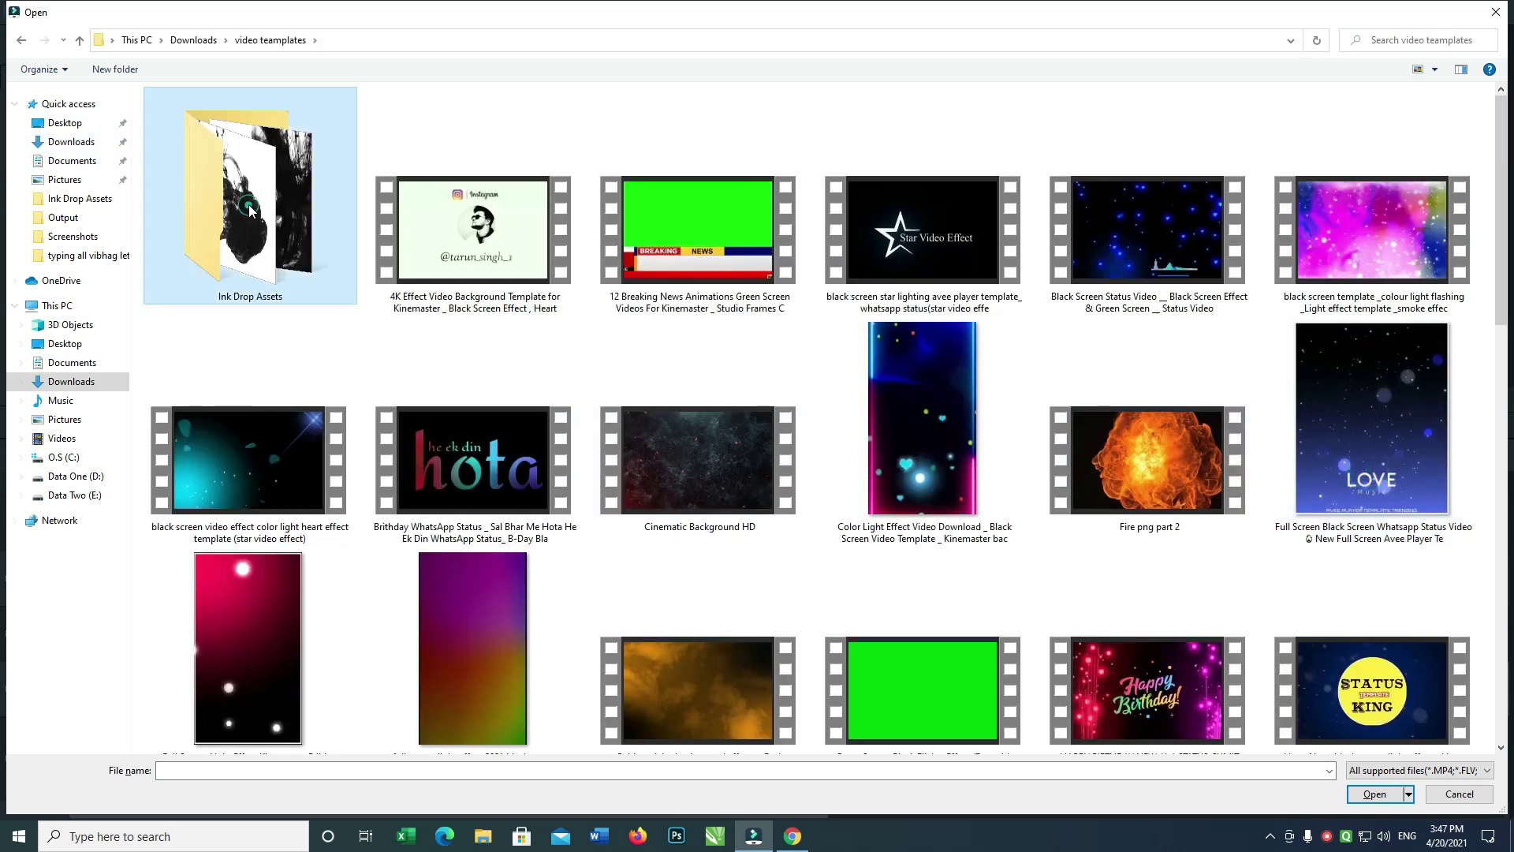
double_click(249, 209)
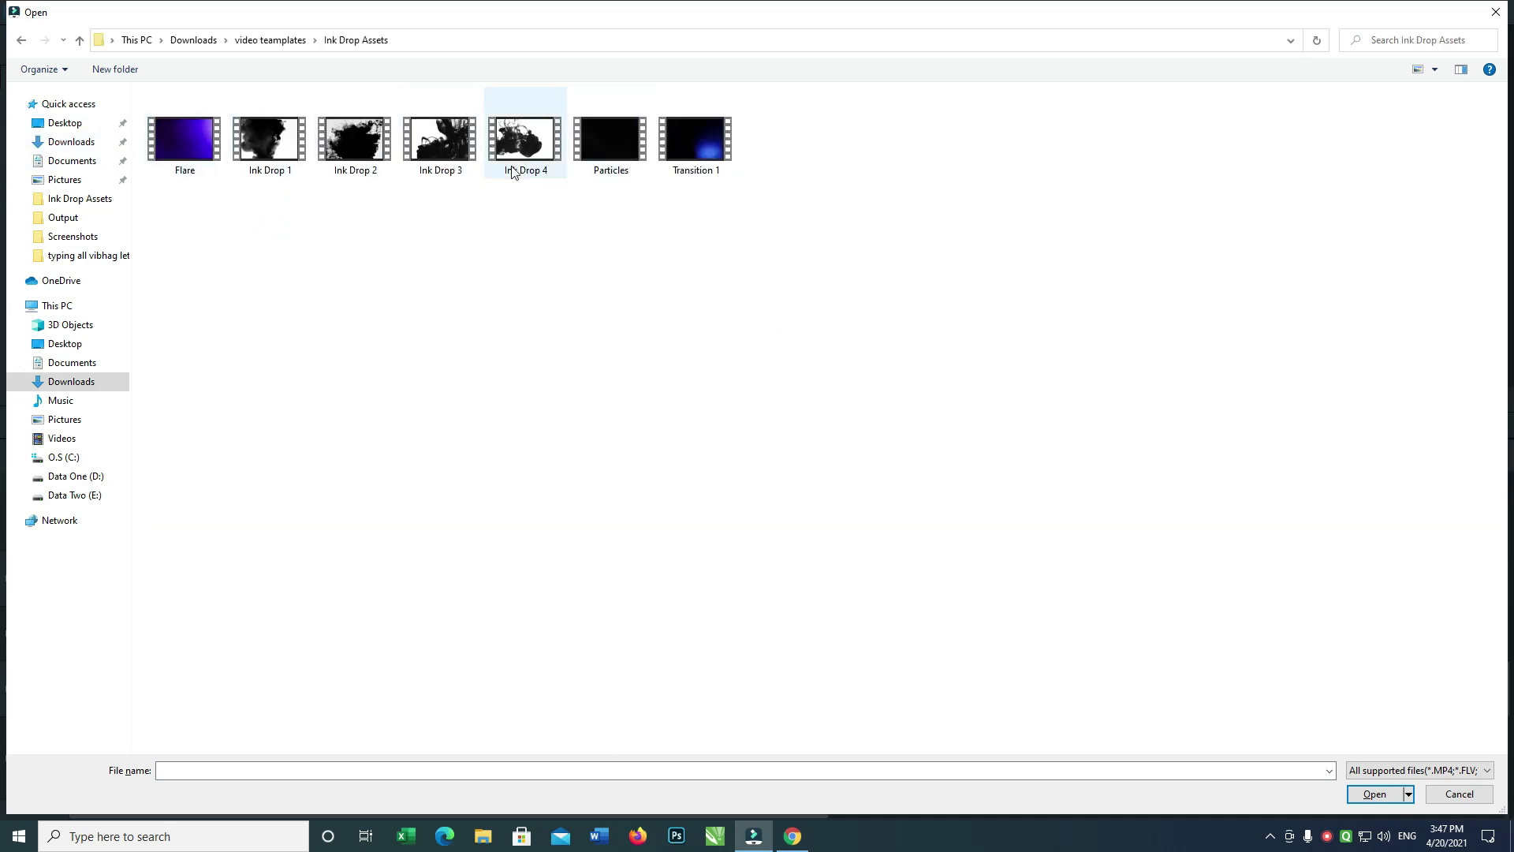
double_click(185, 155)
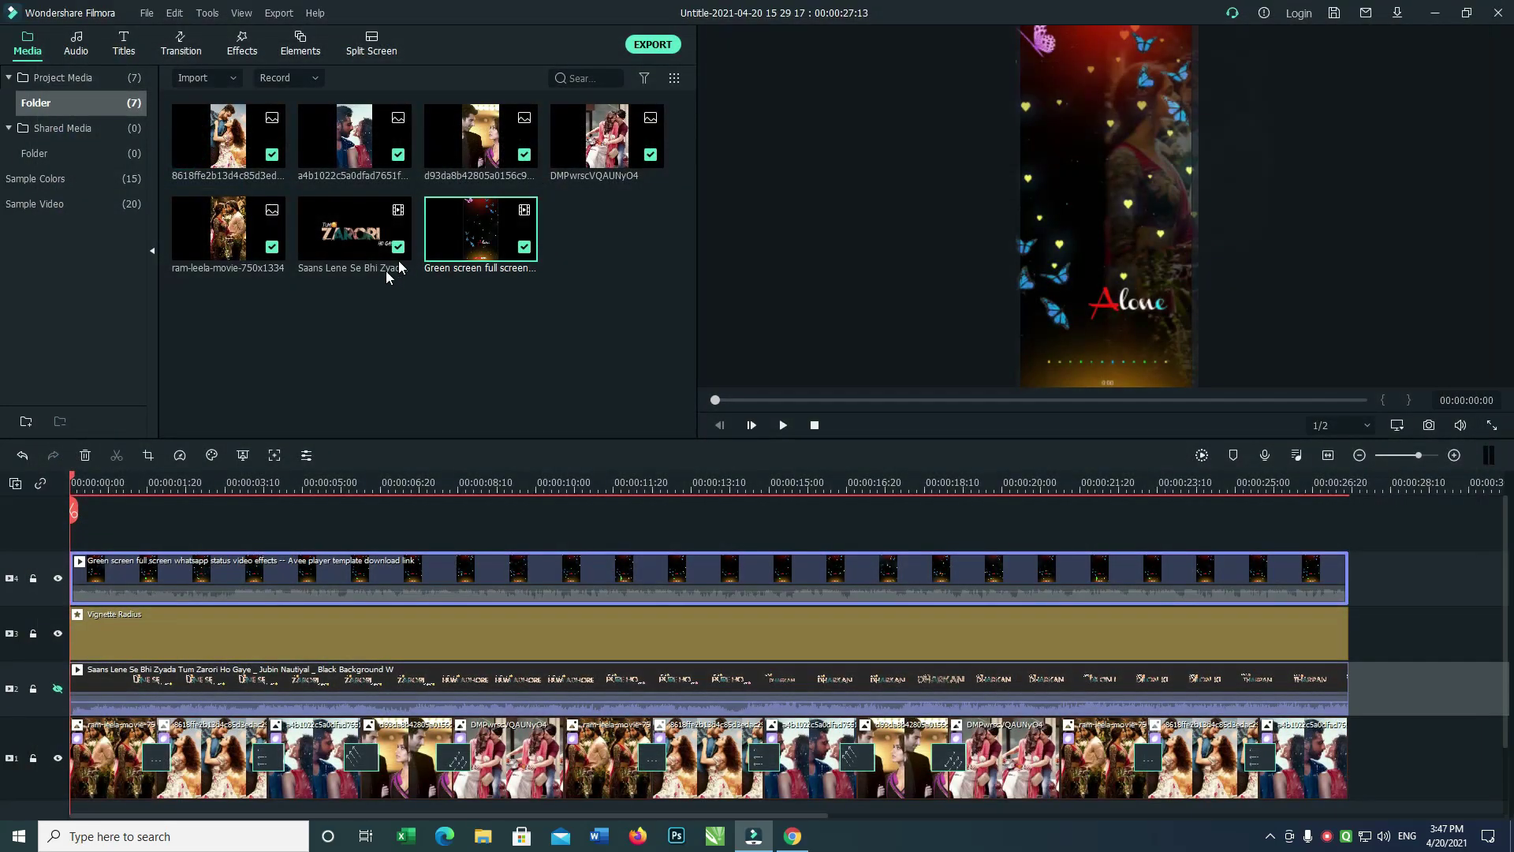
drag(569, 269, 550, 565)
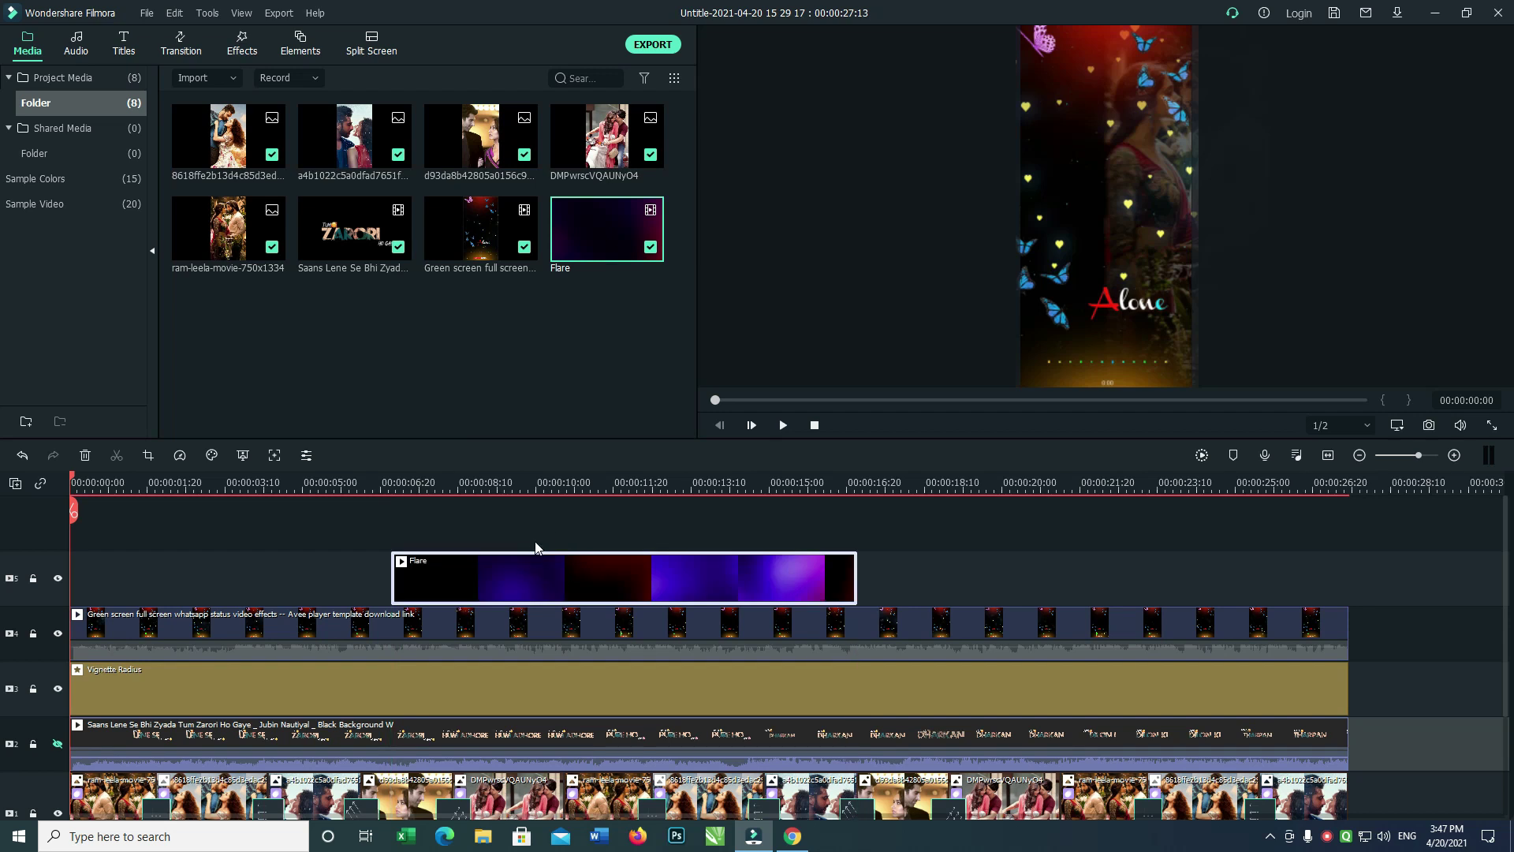
Set the Flare clip's blending mode to Screen
double_click(510, 573)
click(75, 105)
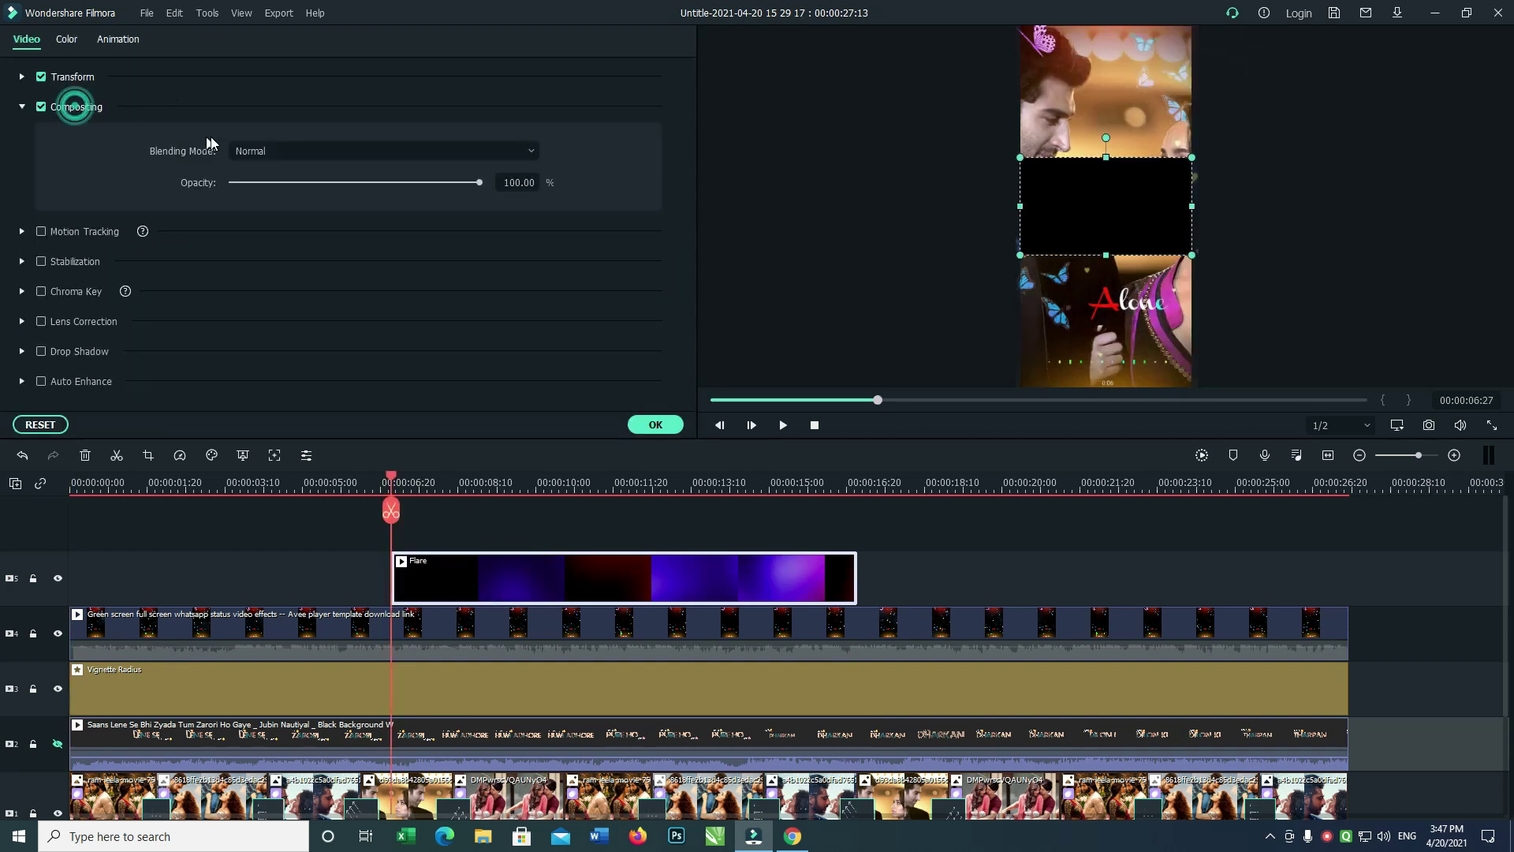
click(281, 151)
click(291, 337)
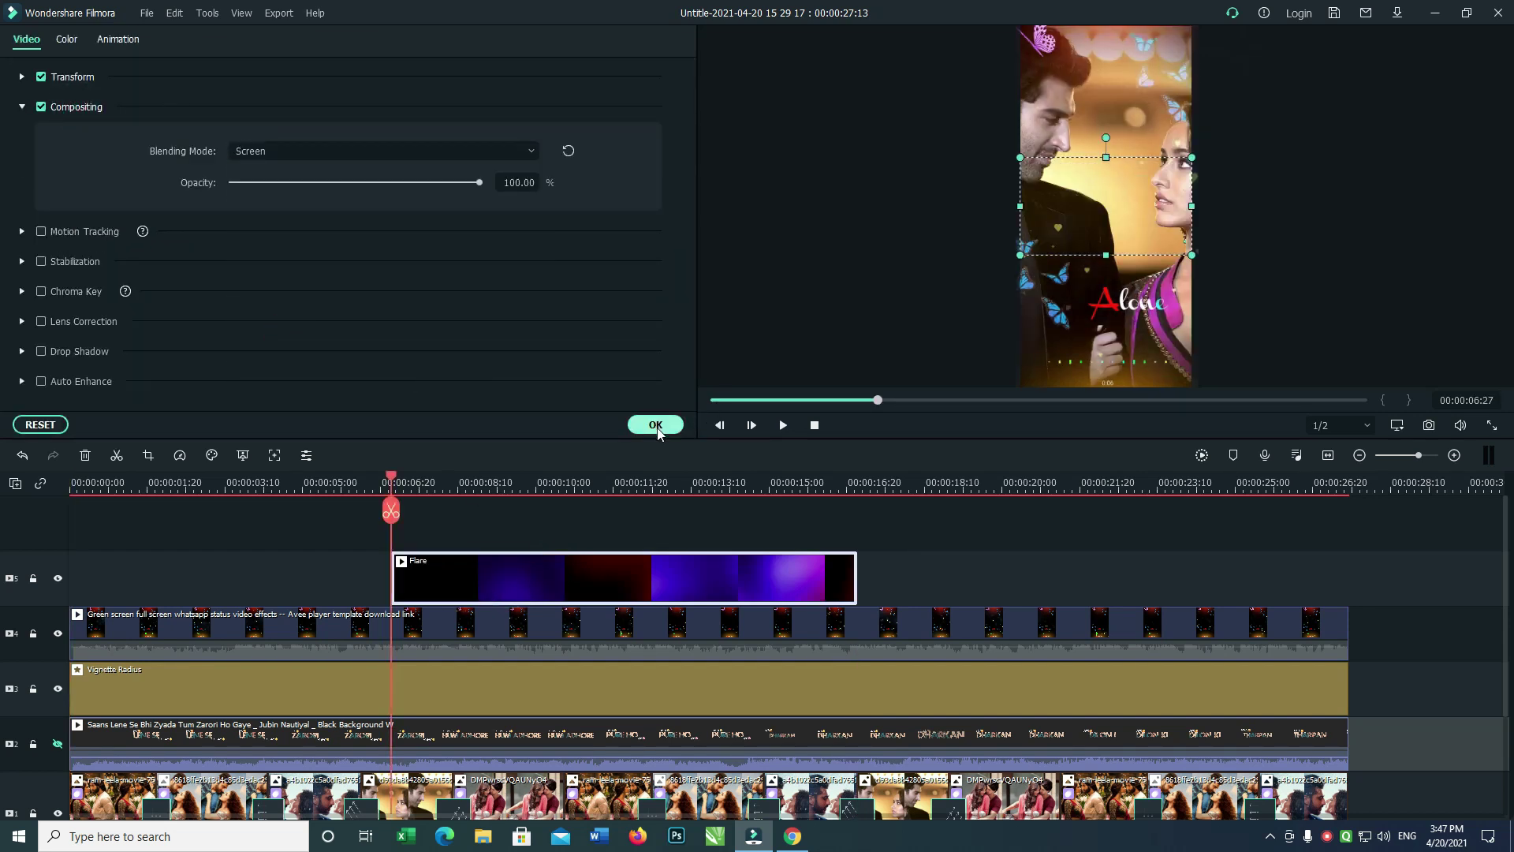
click(656, 426)
Crop the Flare clip to fit the vertical frame and play the video briefly to check the overlay
right_click(668, 581)
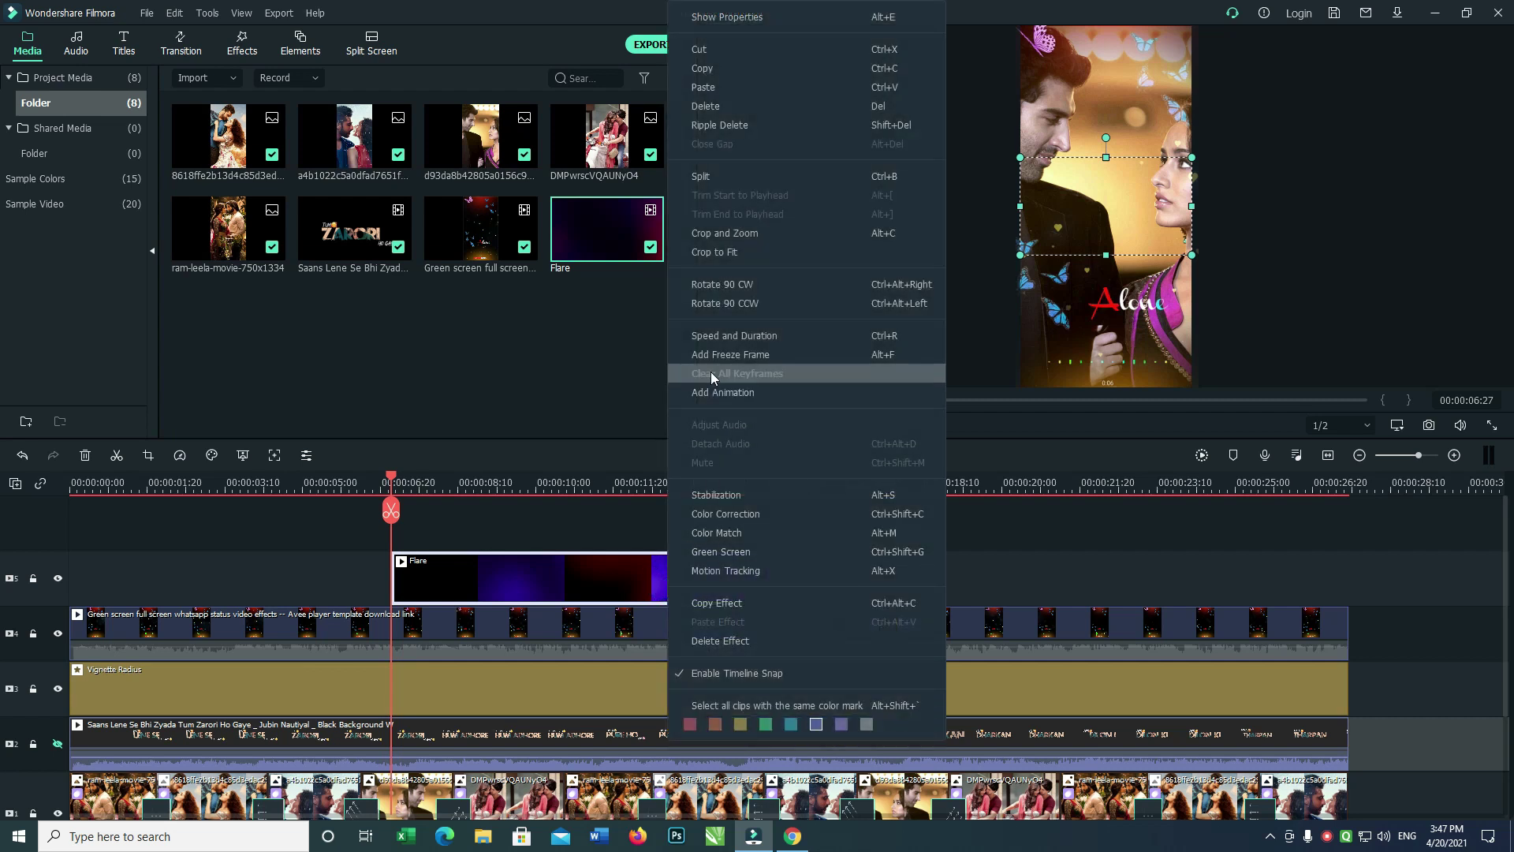
click(709, 258)
double_click(676, 581)
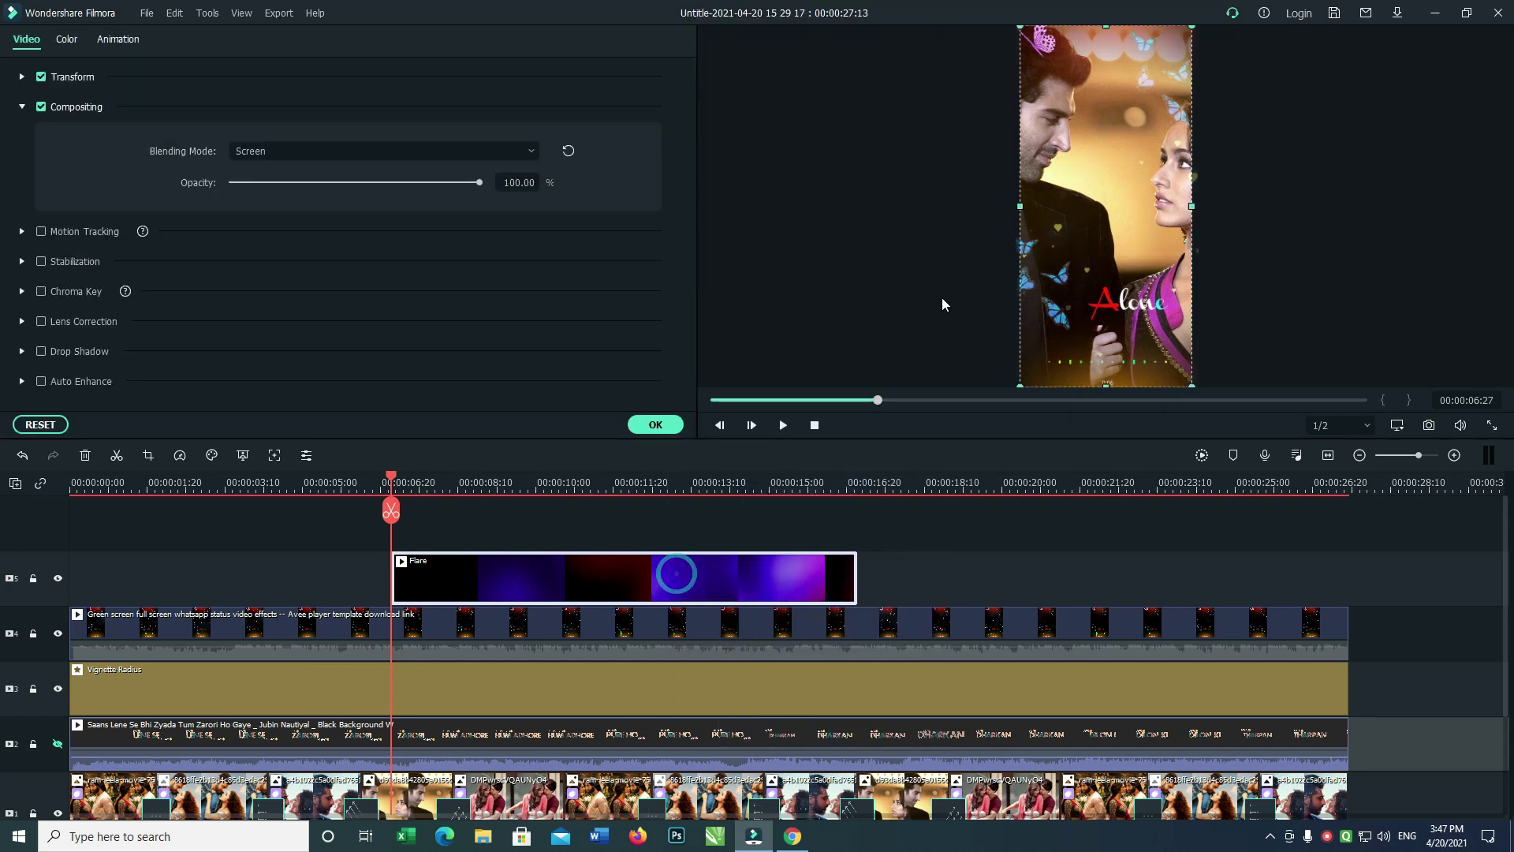
key(space)
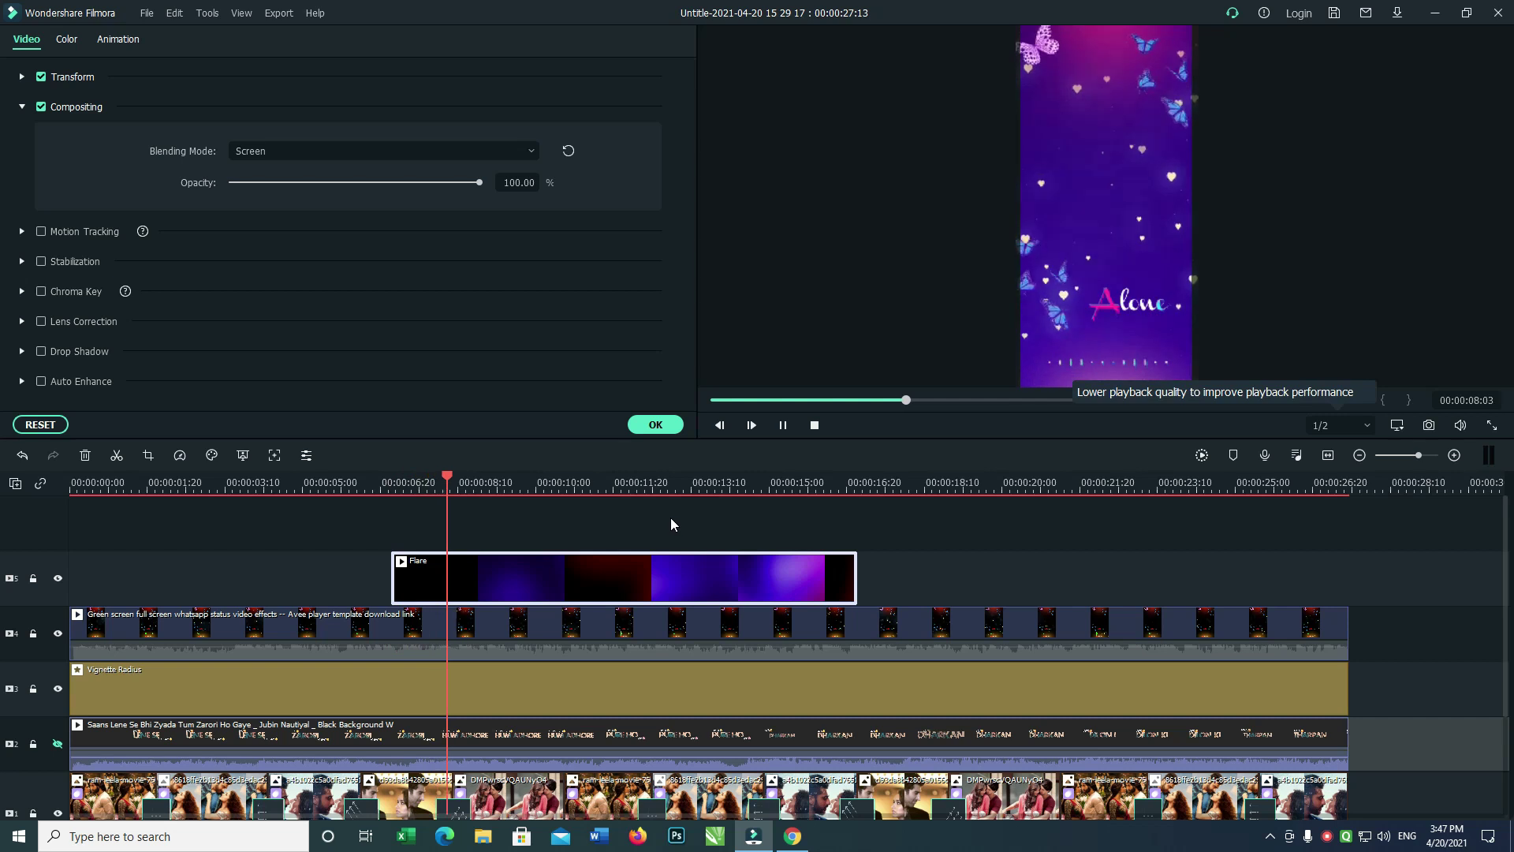
key(space)
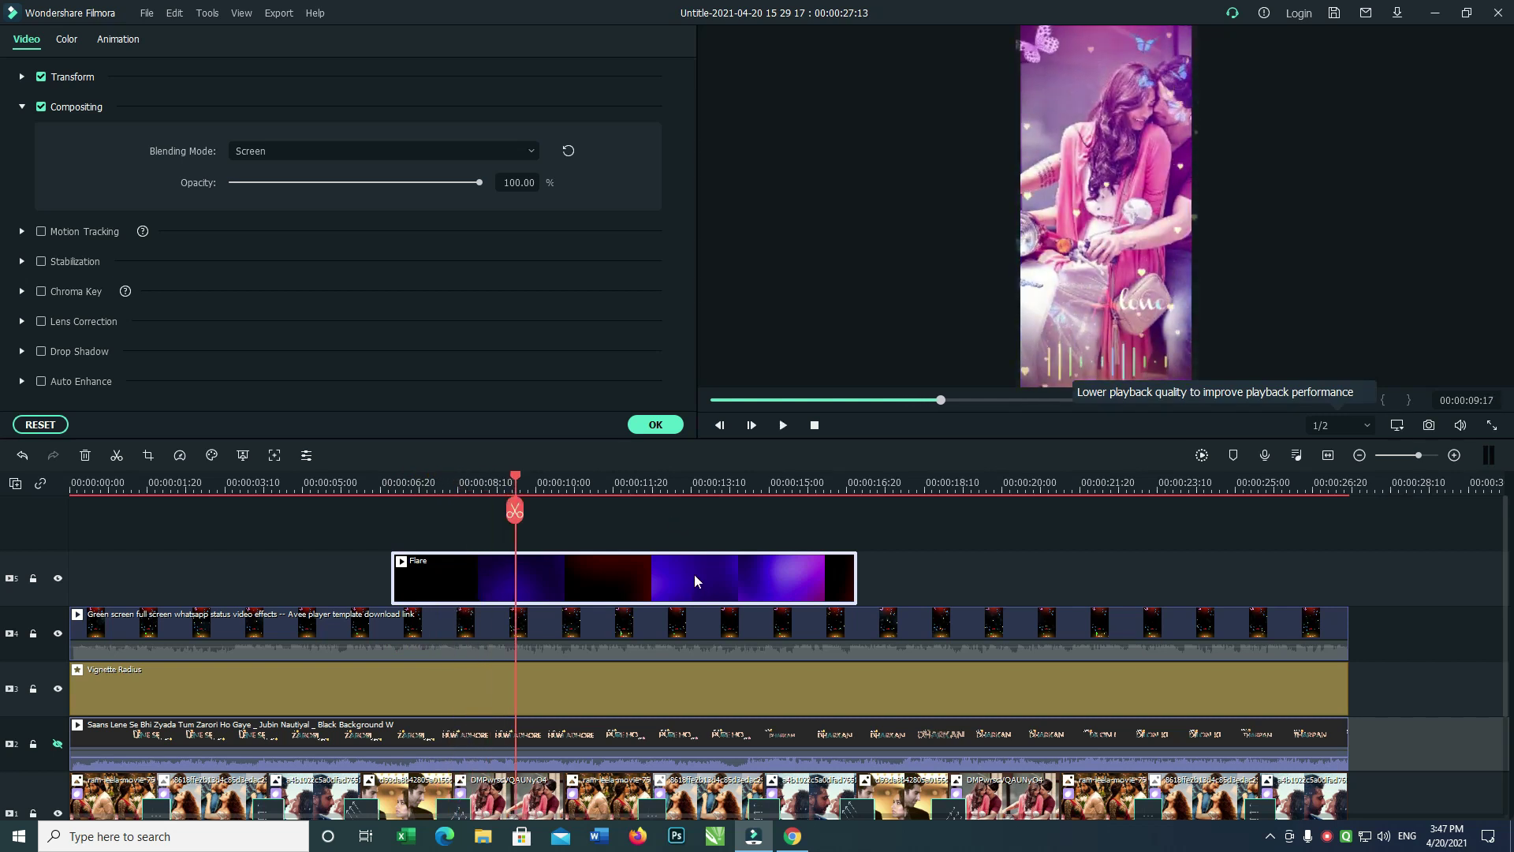
Move the Flare clip down to the track directly above the lyric clip, beneath the vignette and template clips
click(892, 638)
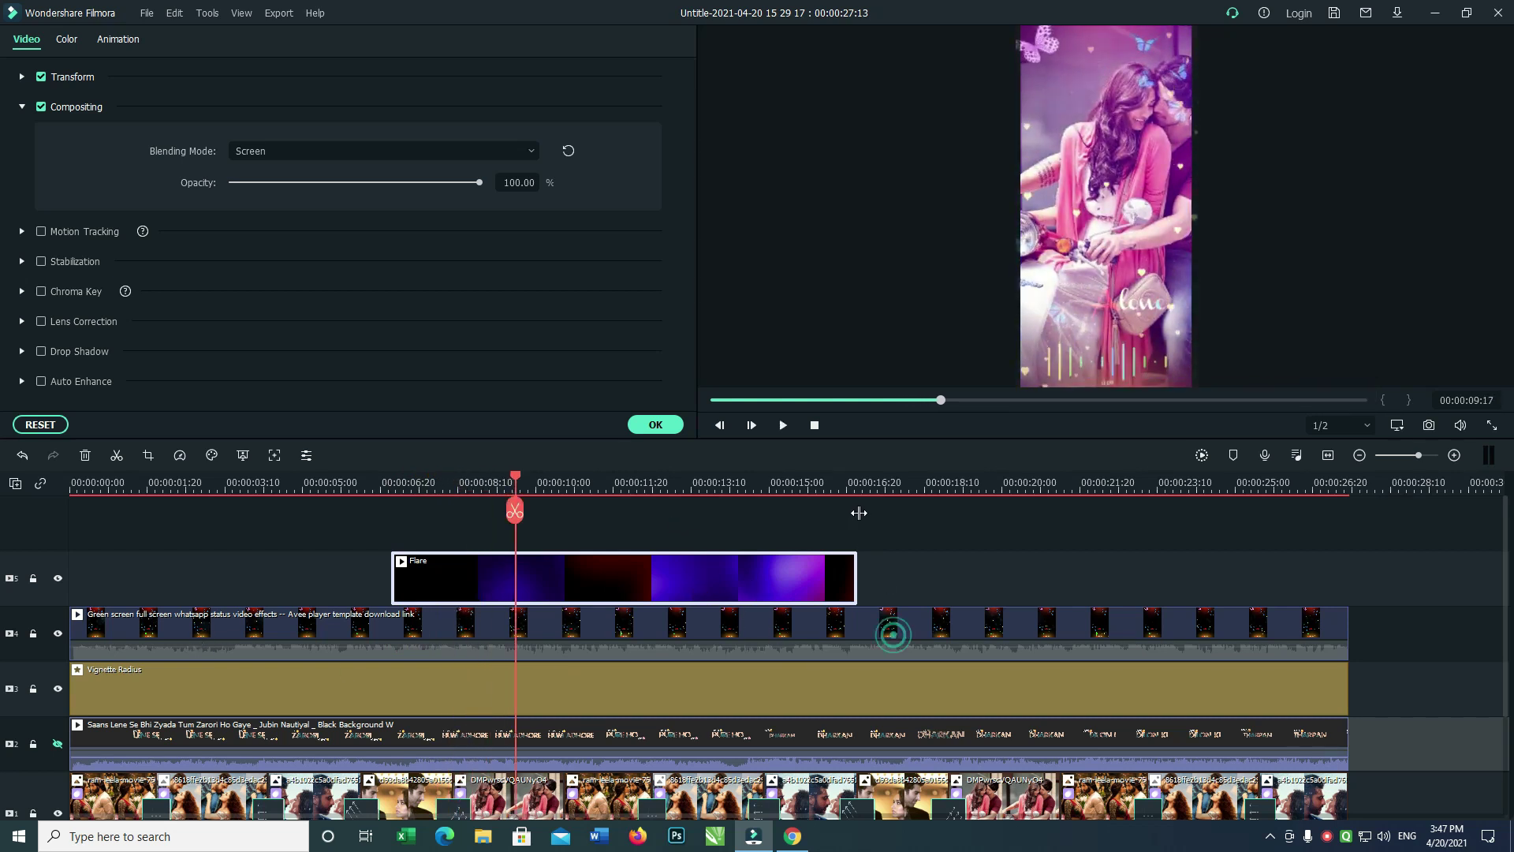
drag(913, 622, 860, 544)
click(779, 636)
drag(777, 686, 717, 737)
click(890, 601)
click(883, 620)
click(886, 569)
drag(882, 622, 877, 680)
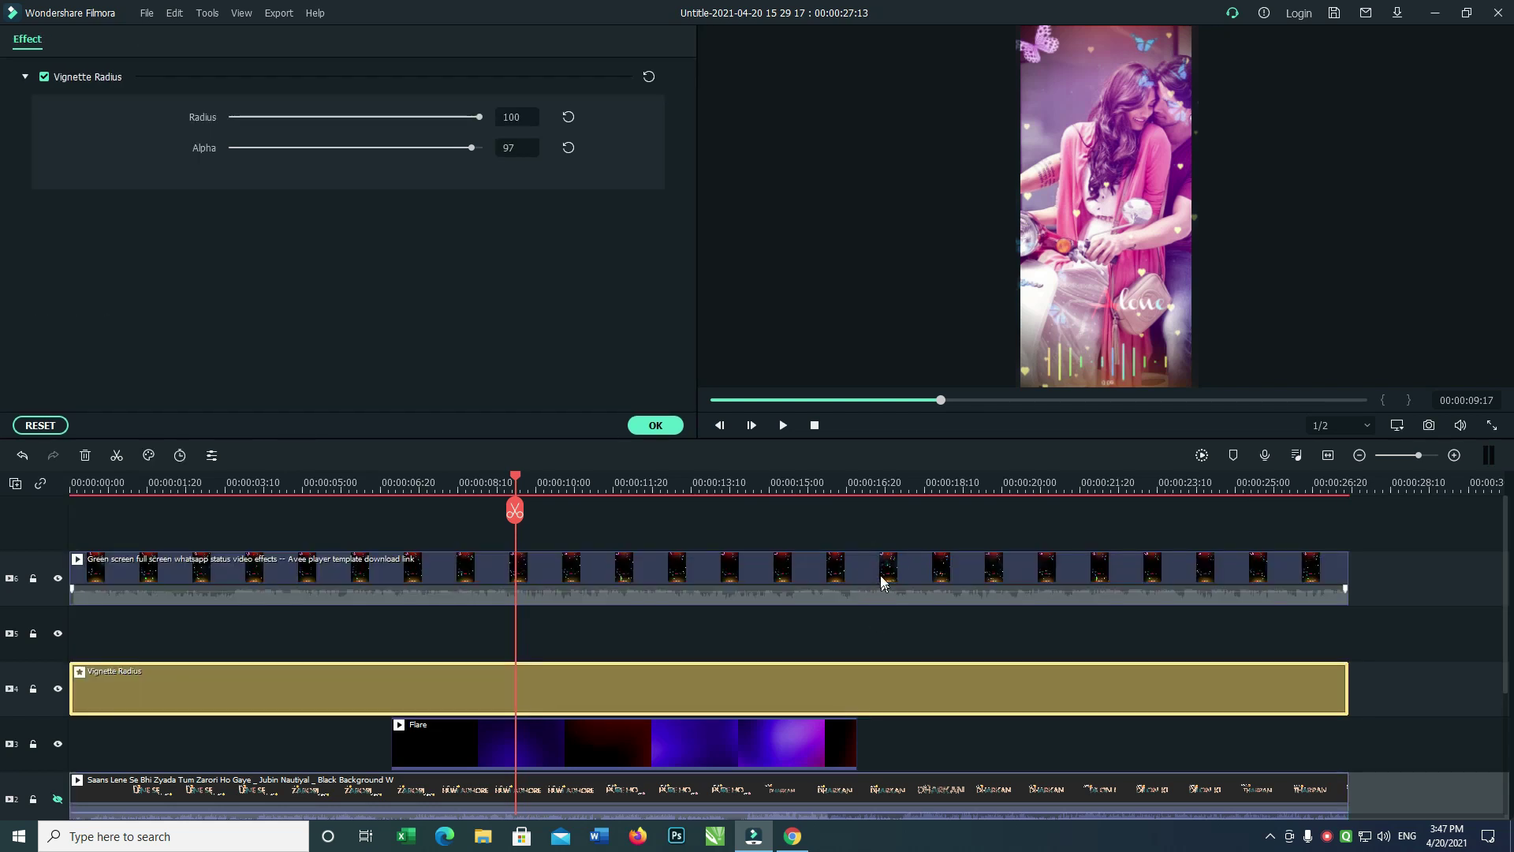
Rearrange the upper tracks so that the template clip sits directly above Flare and the Vignette Radius effect above the template
click(878, 576)
drag(877, 623, 882, 631)
drag(896, 684, 873, 567)
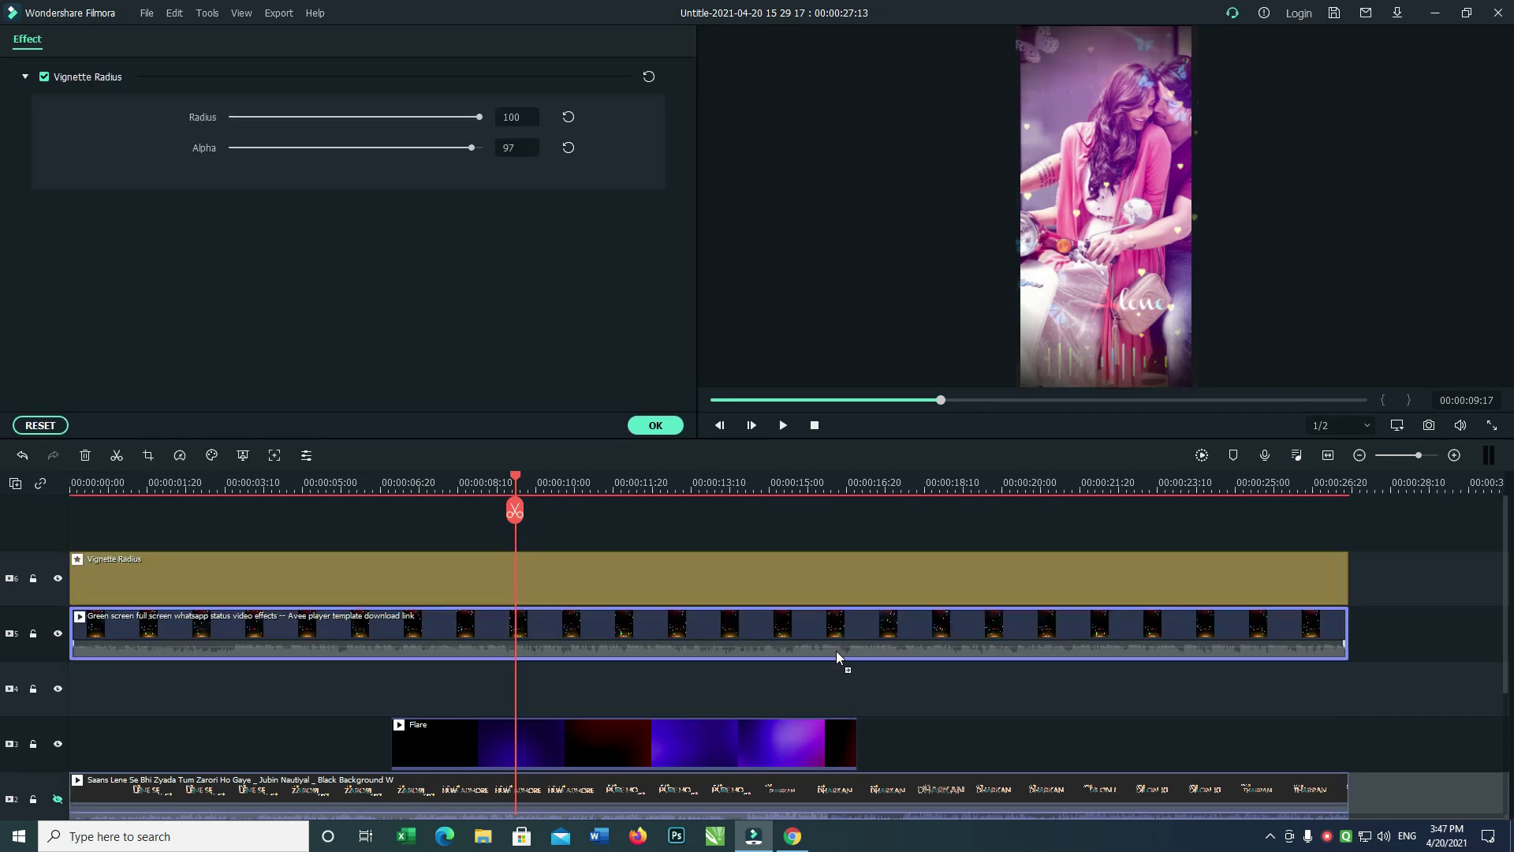
click(836, 653)
drag(834, 668, 837, 684)
drag(852, 571, 849, 631)
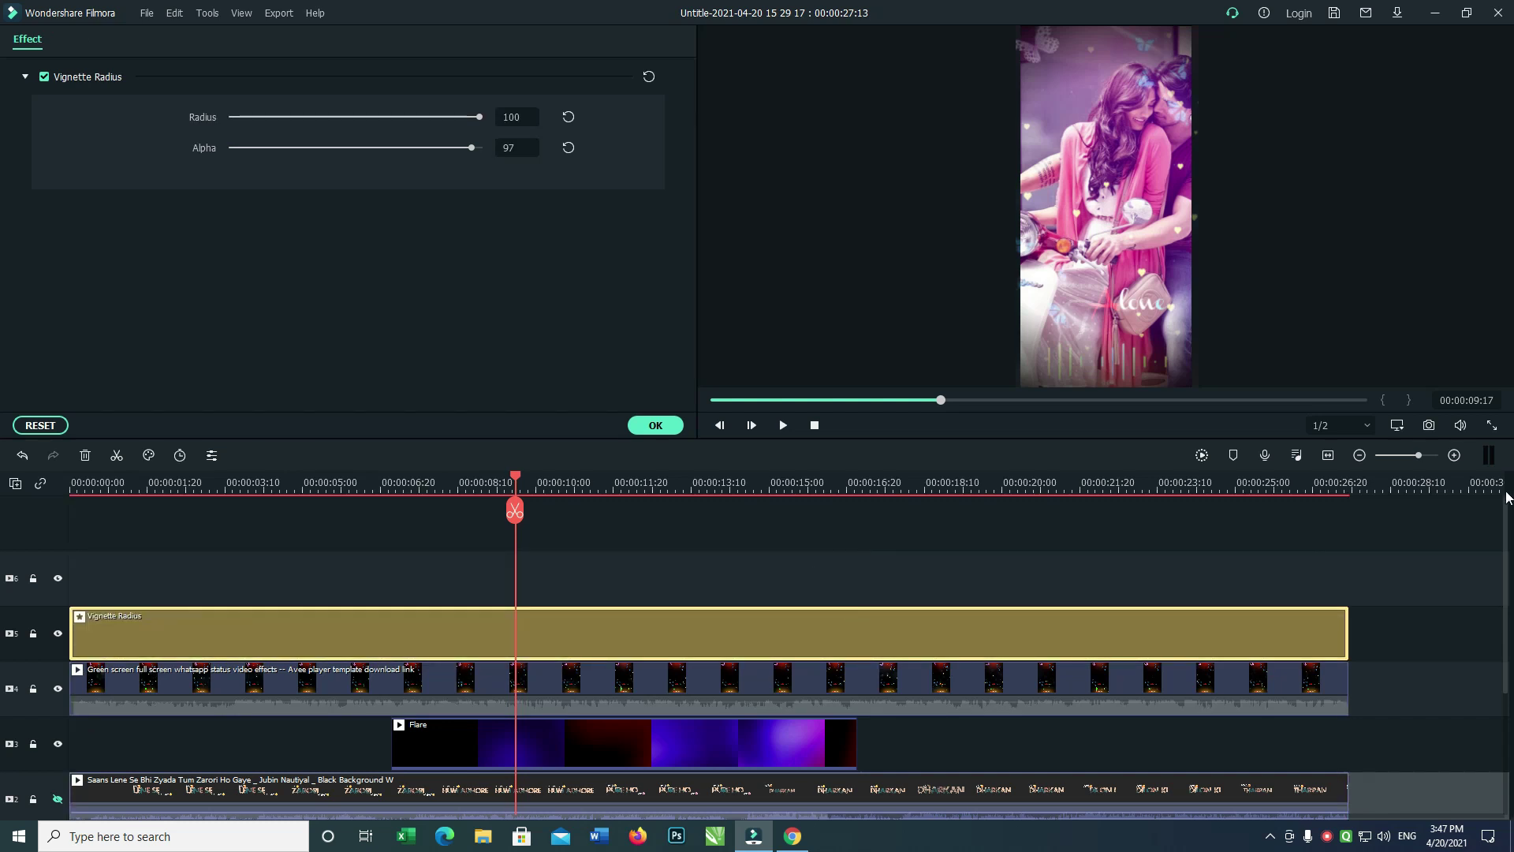
Show the hidden lyric track and move the lyric picture down into the lower half of the frame
drag(1506, 511, 1482, 588)
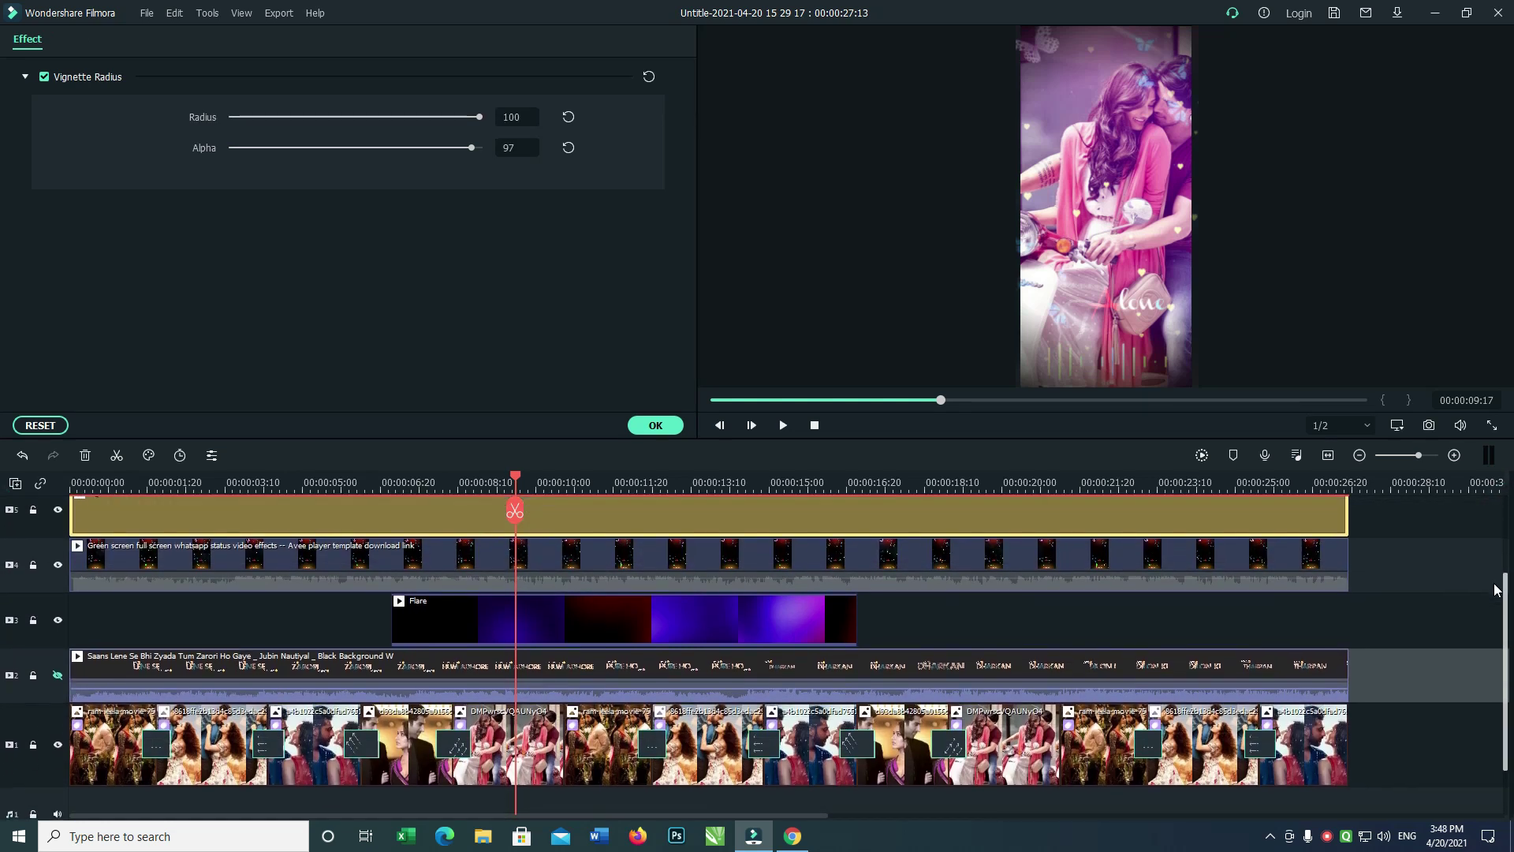
click(254, 561)
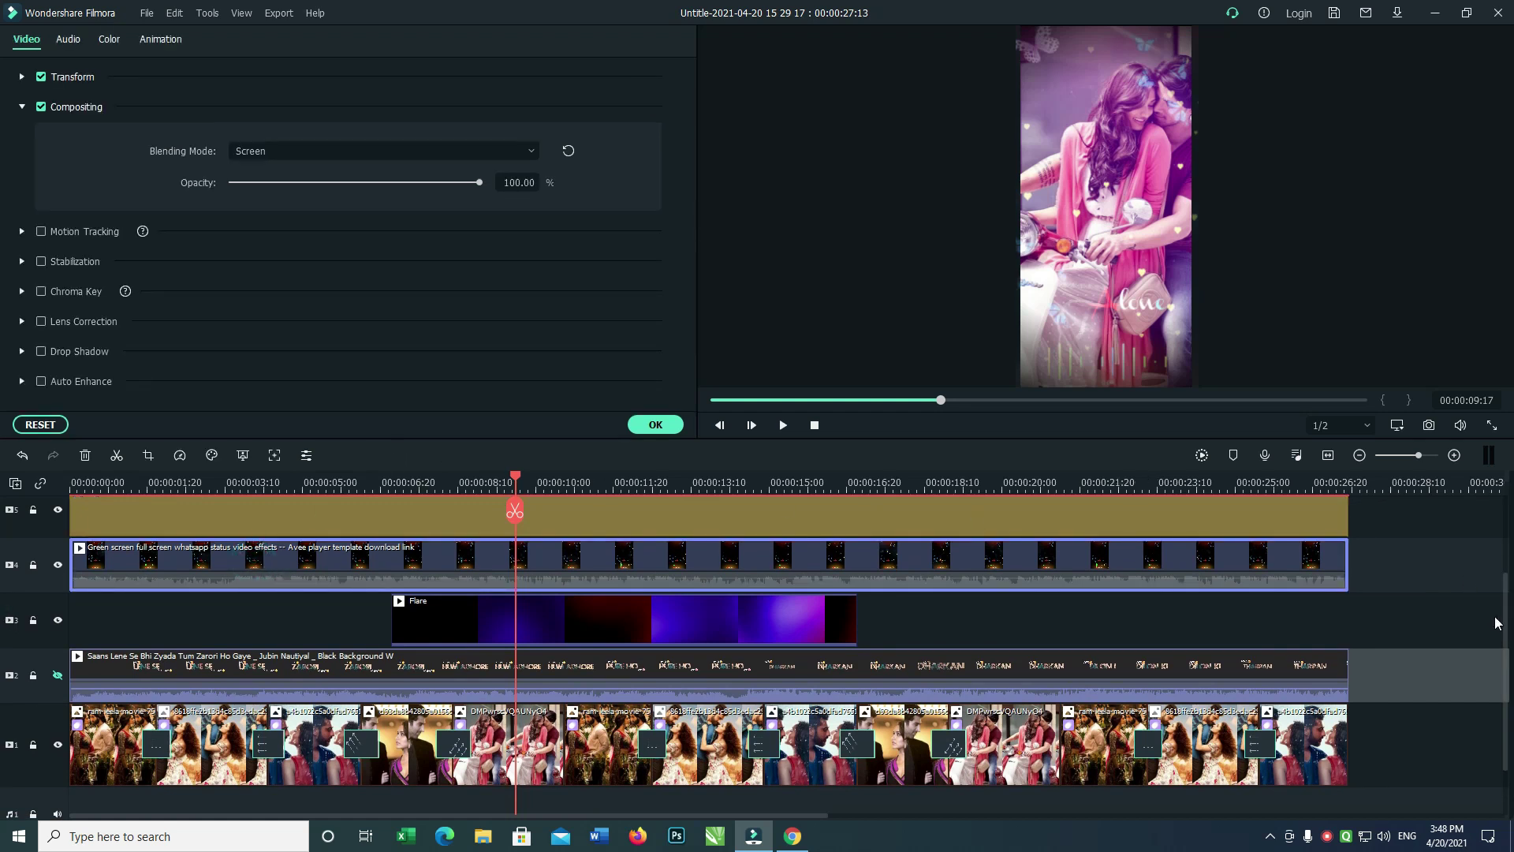
scroll(1507, 616, down, 1)
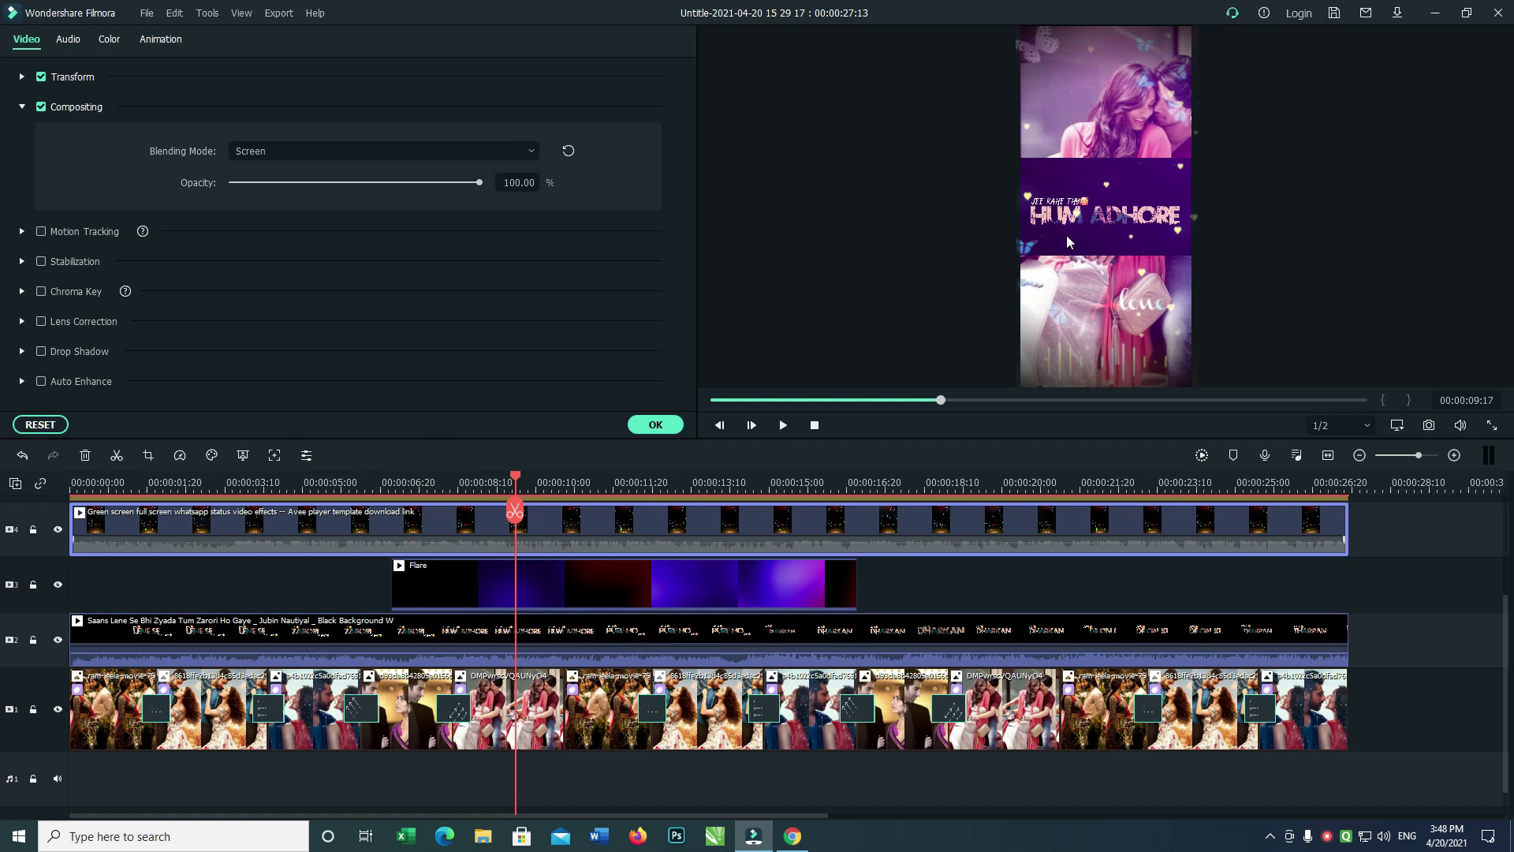
click(434, 645)
drag(944, 246, 946, 270)
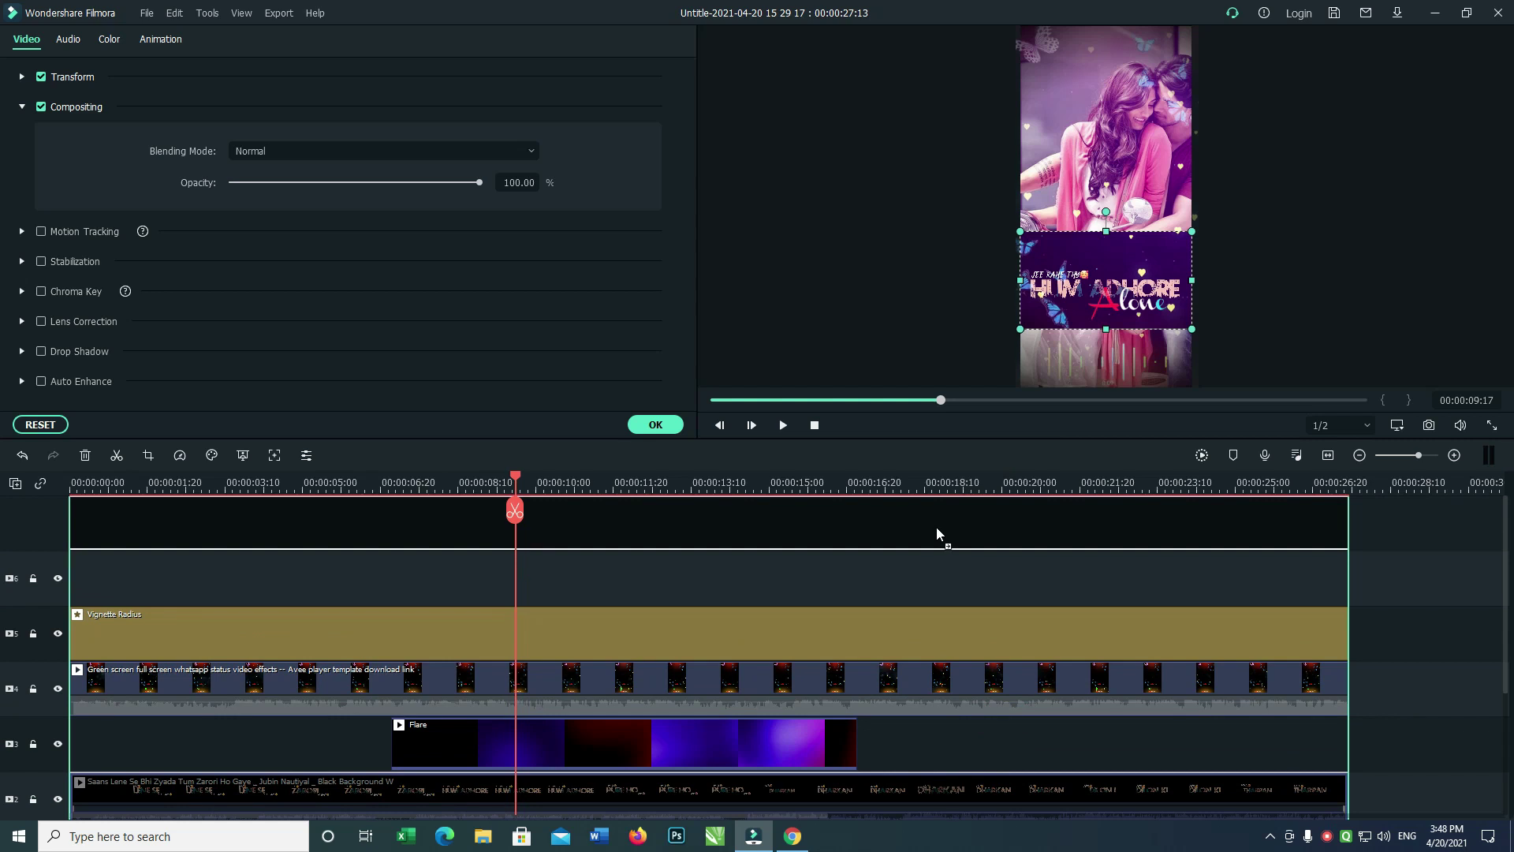
Place the lyric clip on the track between the template clip and the vignette, and lower its picture further in the frame
drag(937, 533, 972, 684)
click(986, 598)
drag(991, 590, 1005, 635)
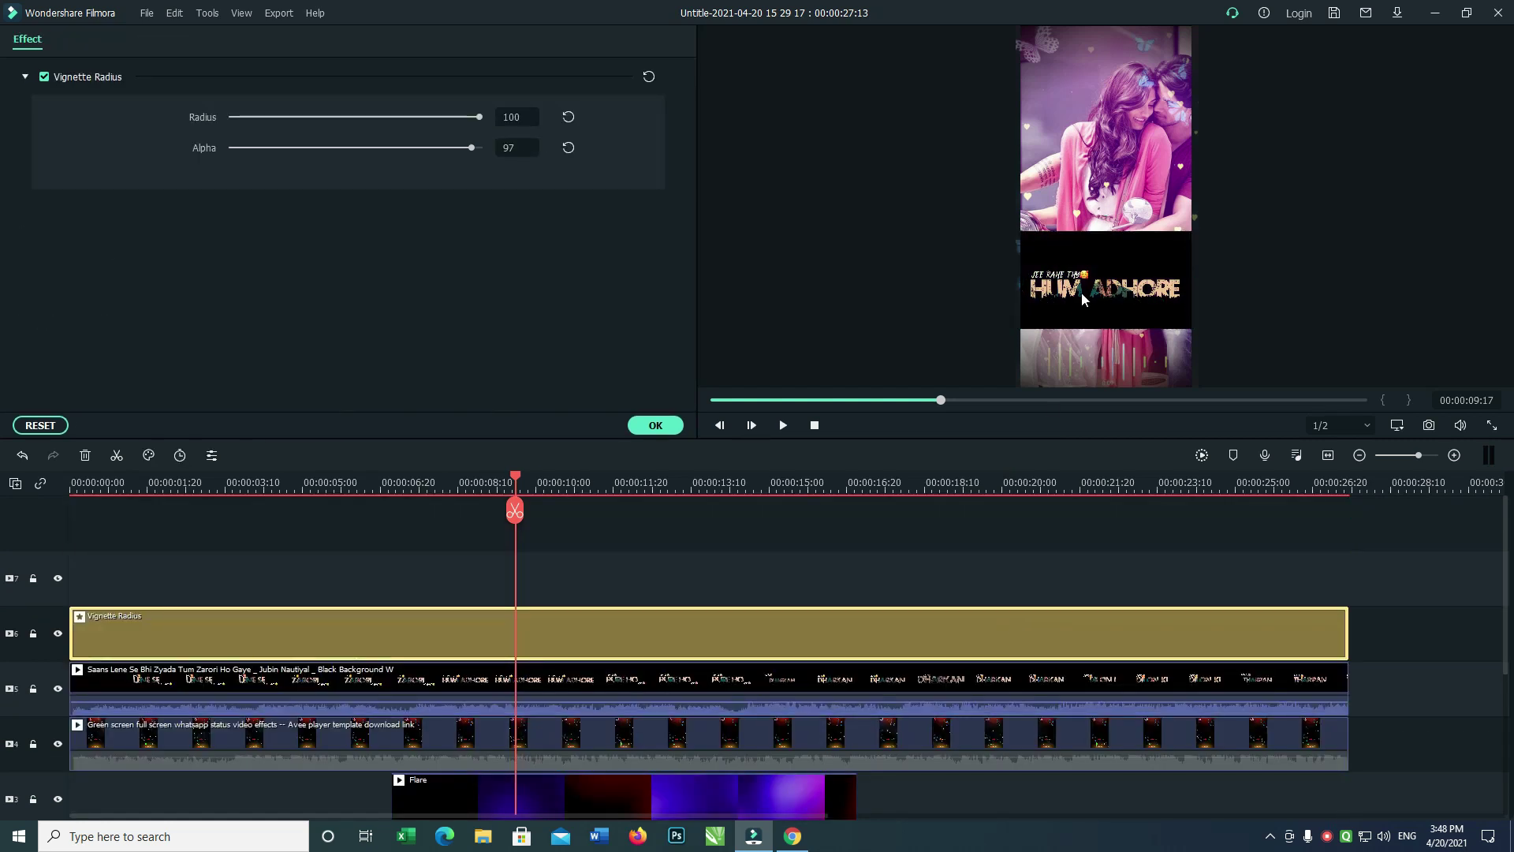
drag(1094, 282, 1097, 309)
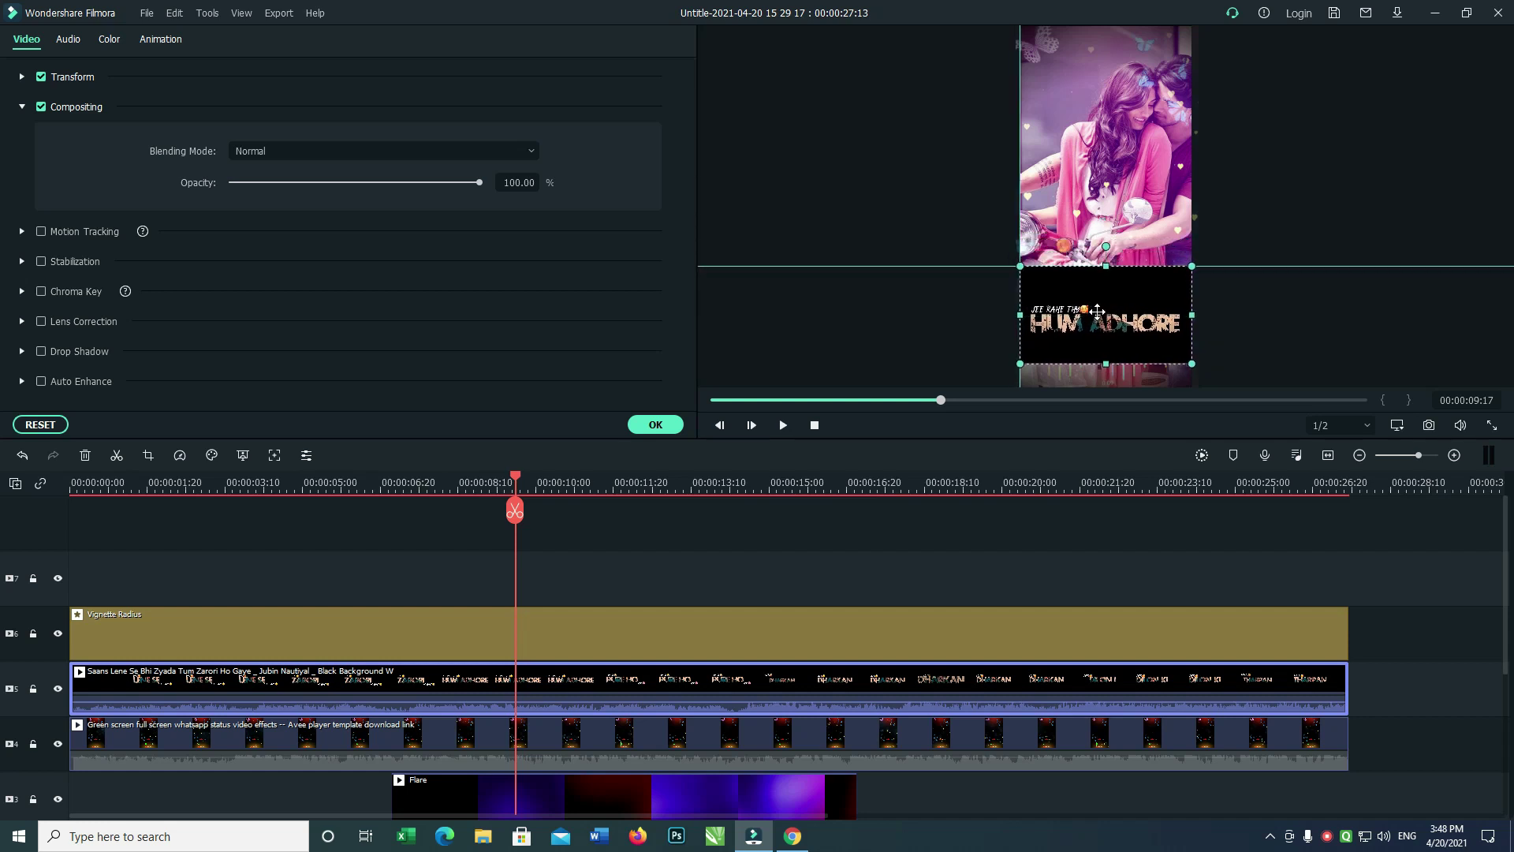
key(alt+Tab)
key(alt+Tab)
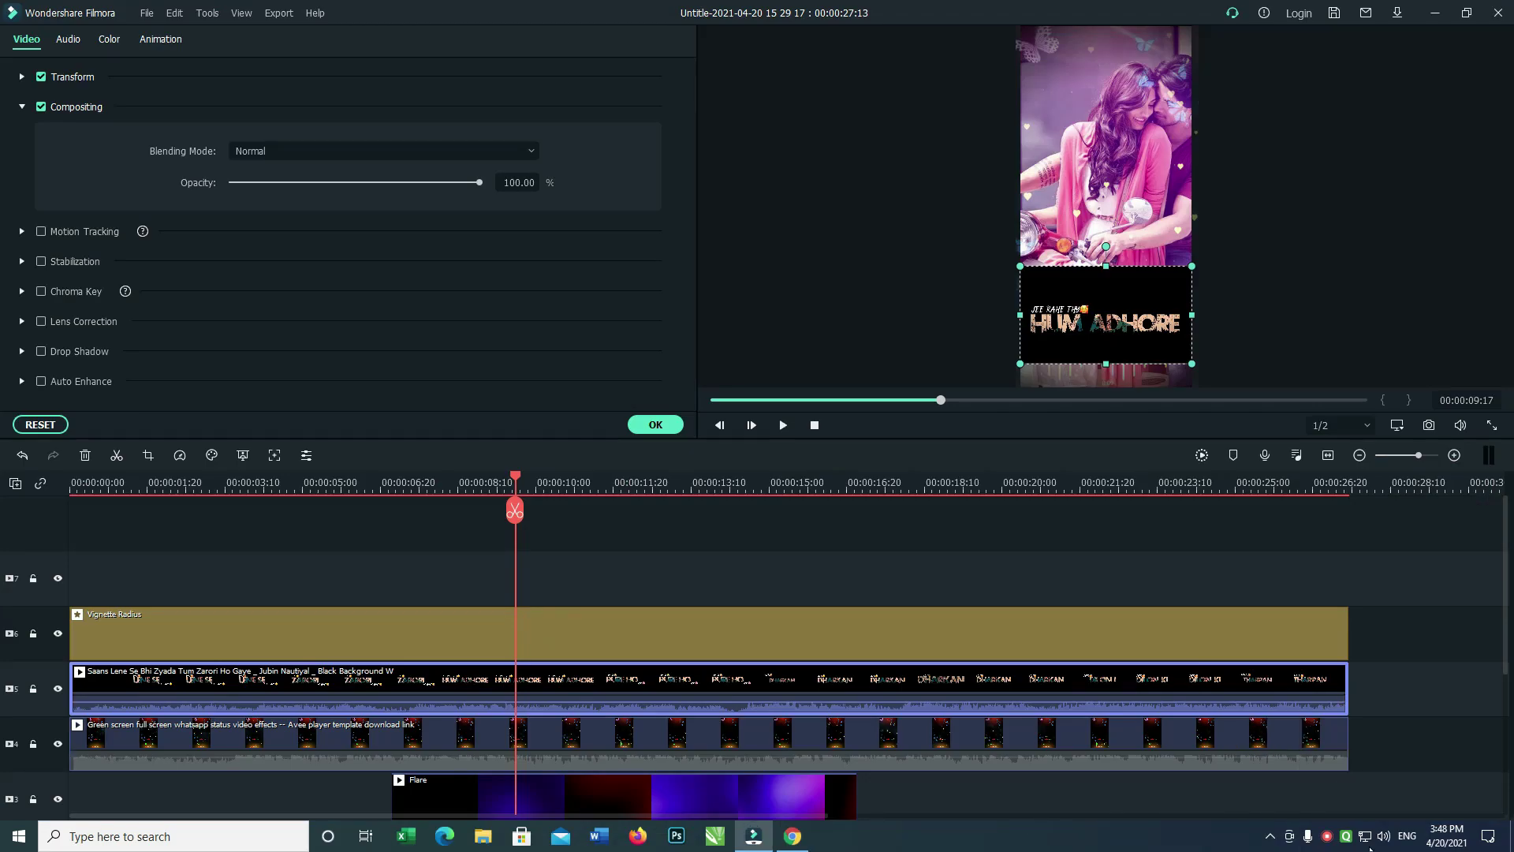
click(1327, 836)
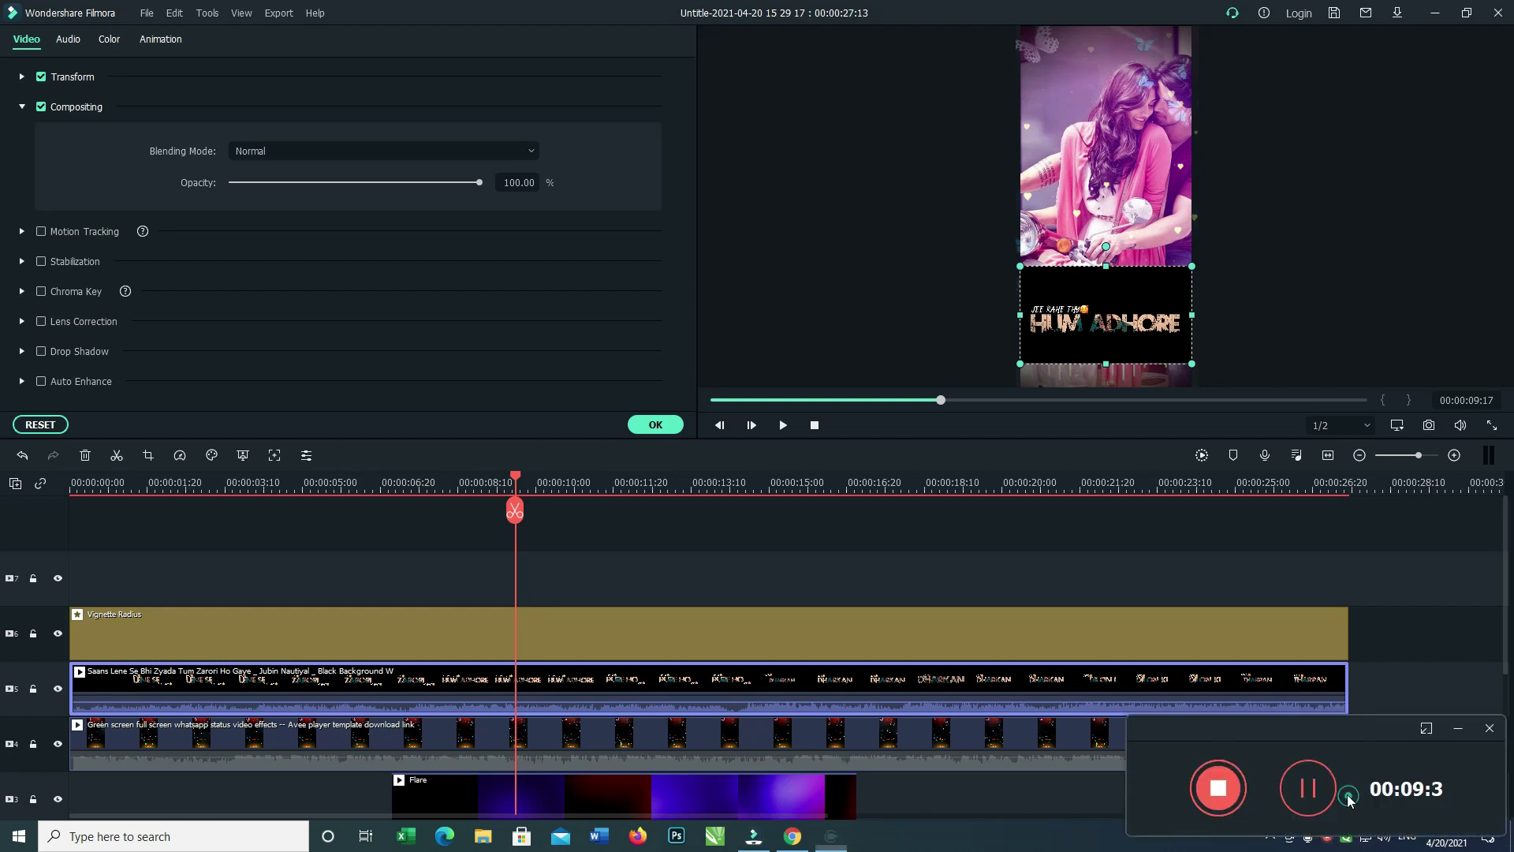
click(1315, 789)
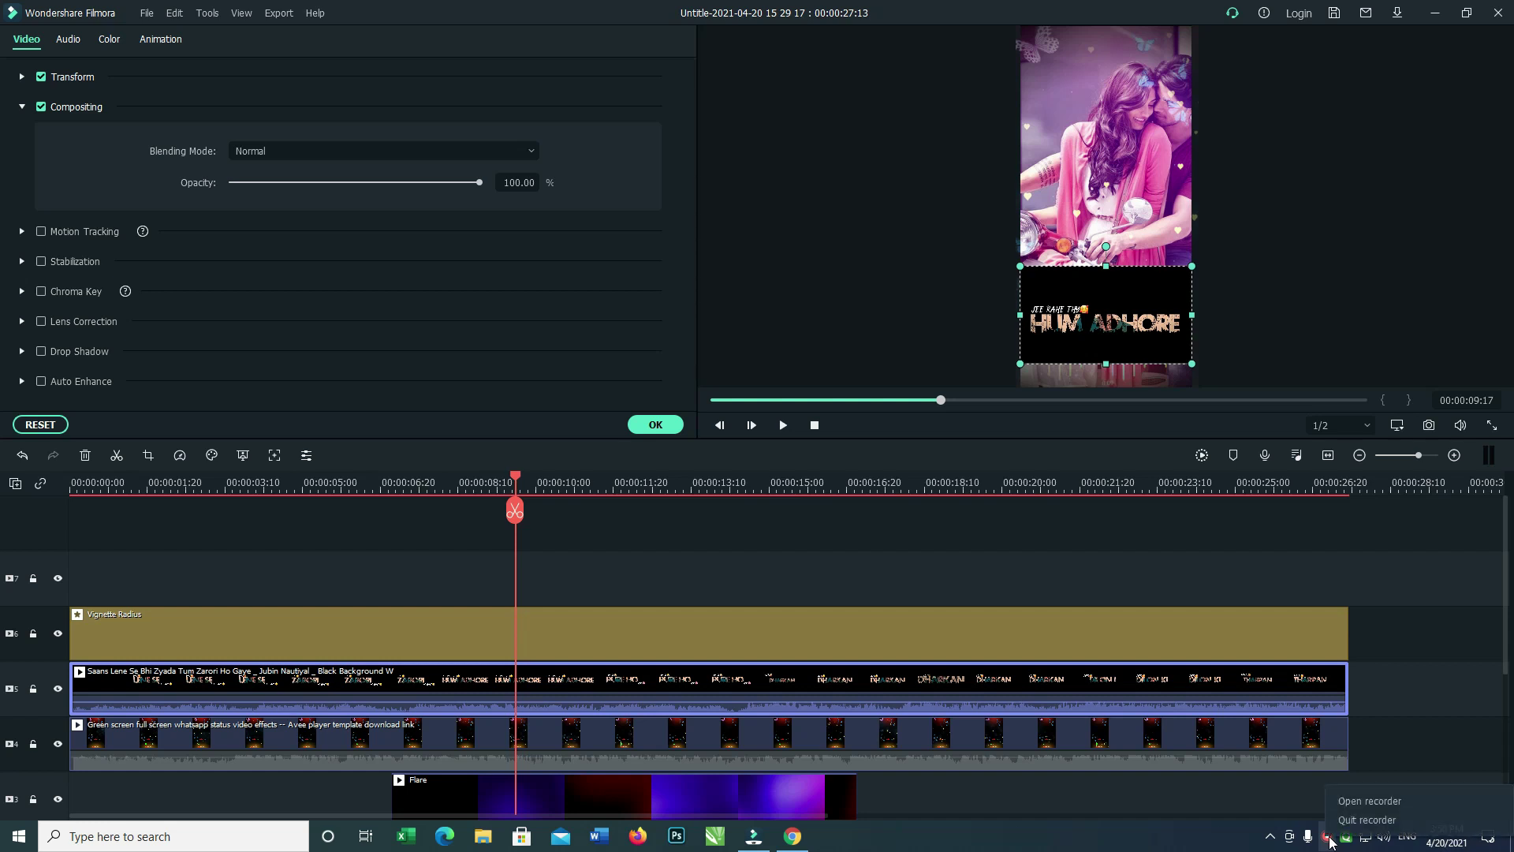
click(1329, 841)
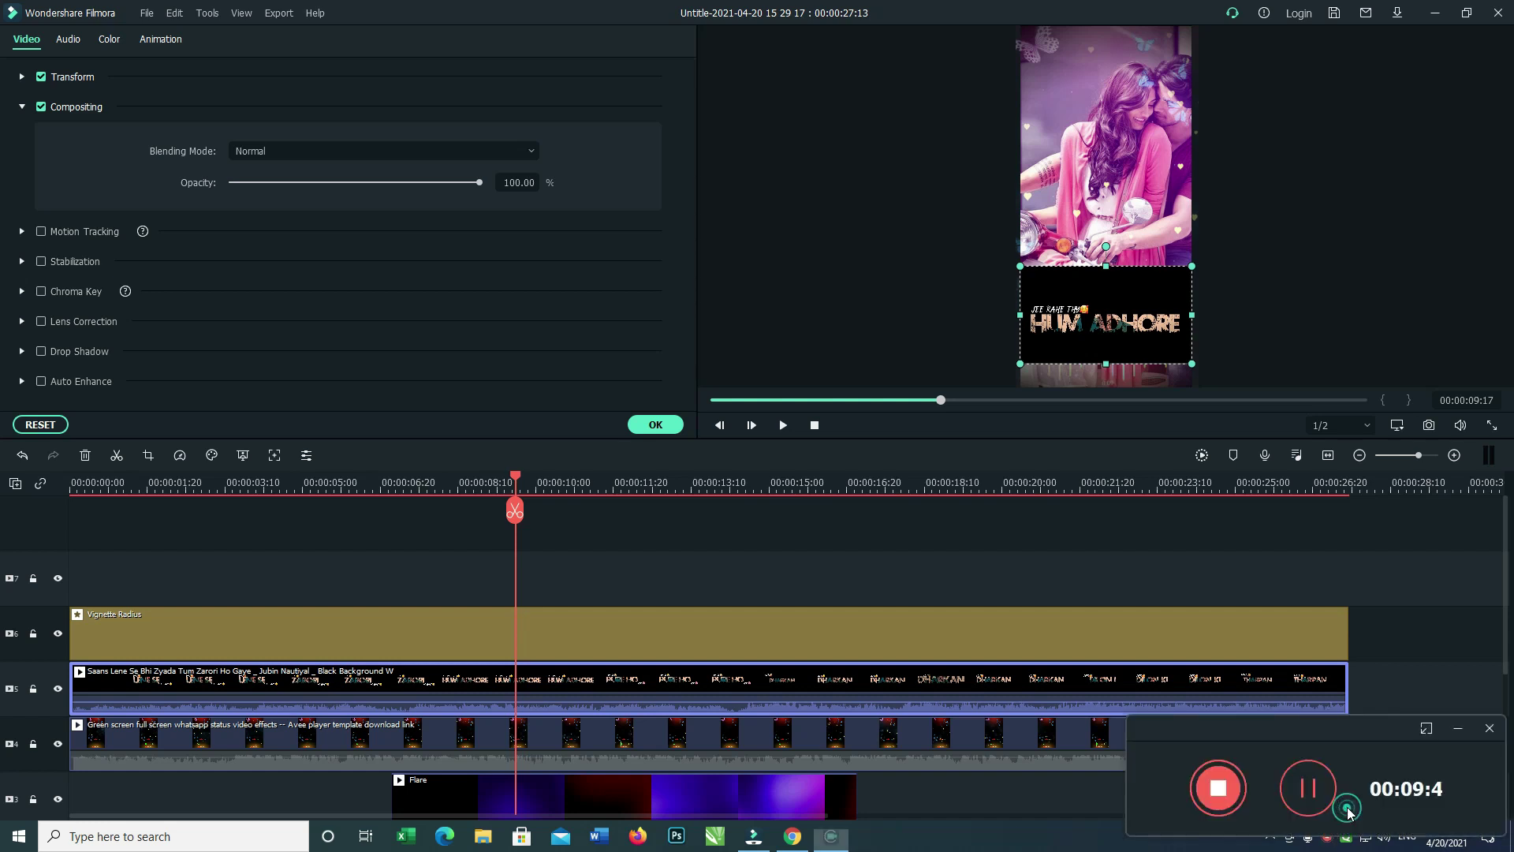
click(1309, 788)
Move the lyric picture down to the bottom edge of the frame and set the playhead to 00:00:00:15
drag(1112, 288, 1108, 297)
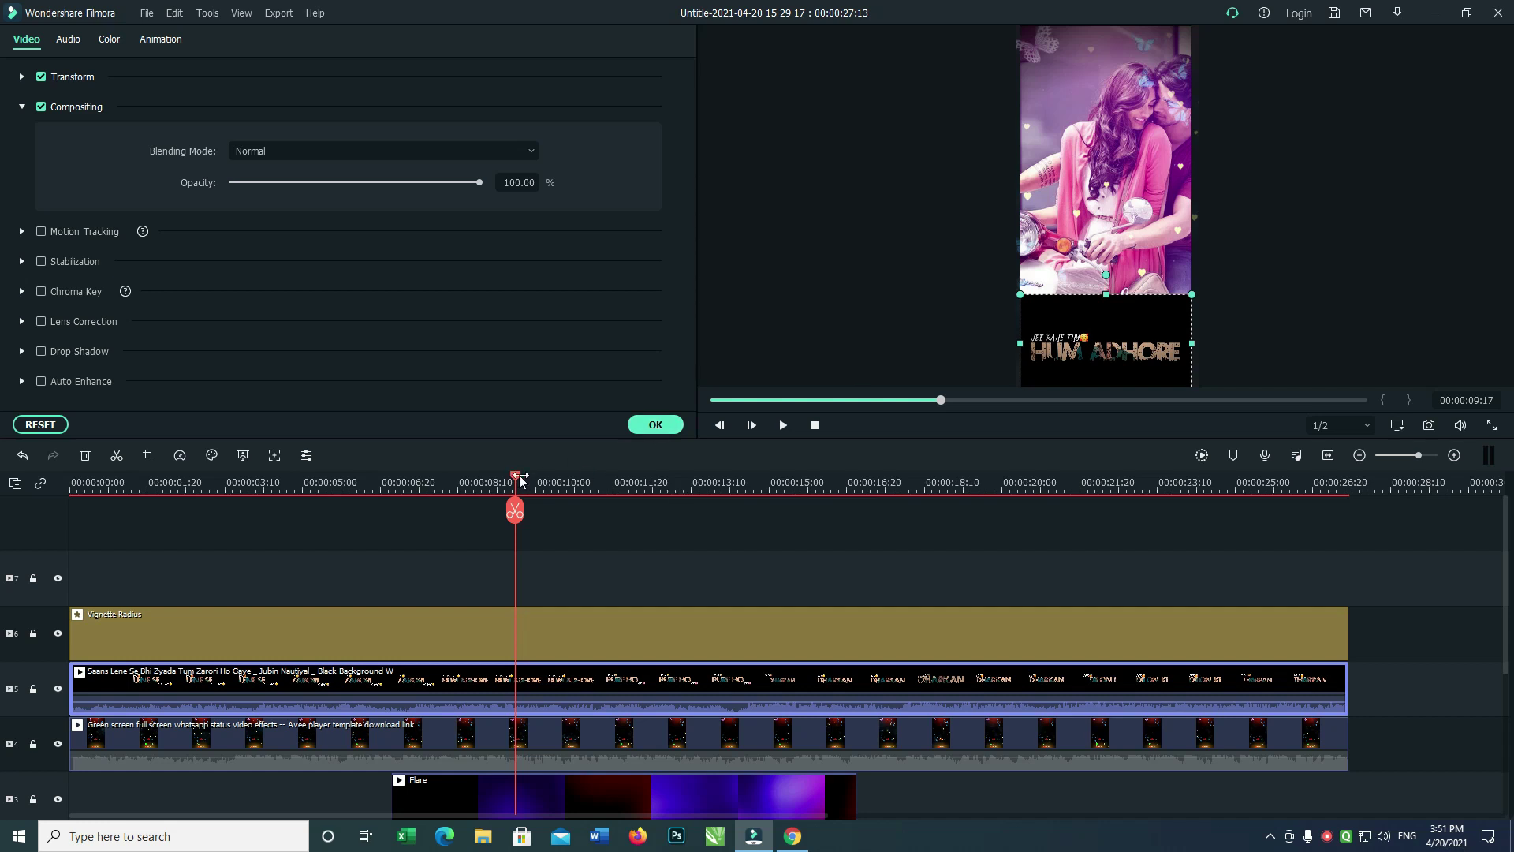
drag(507, 483, 92, 483)
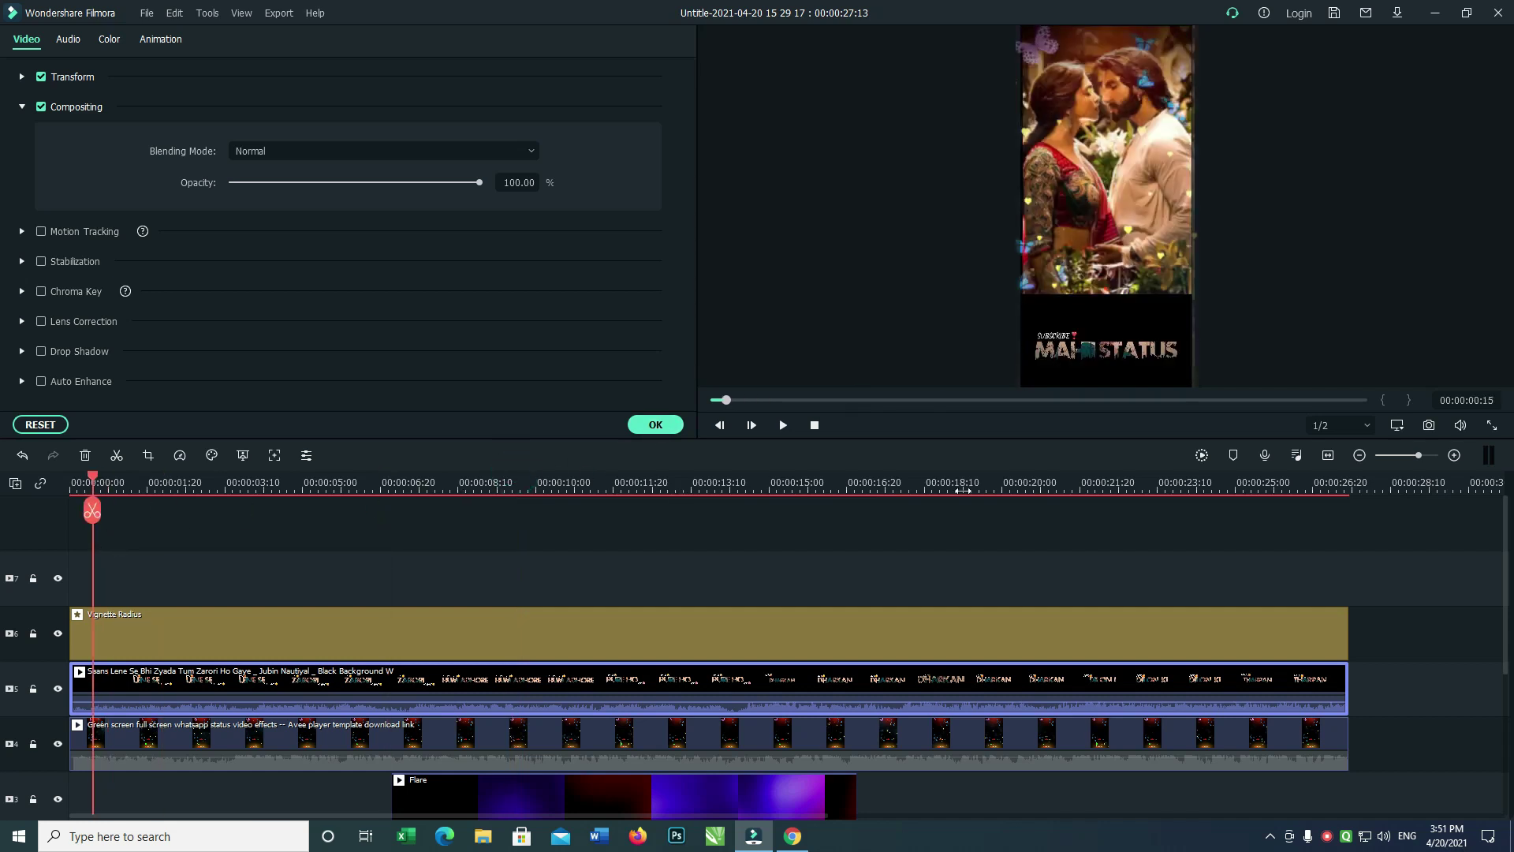
Switch to Chrome and search Google Images for "brush shape png" in a new tab
key(alt+Tab)
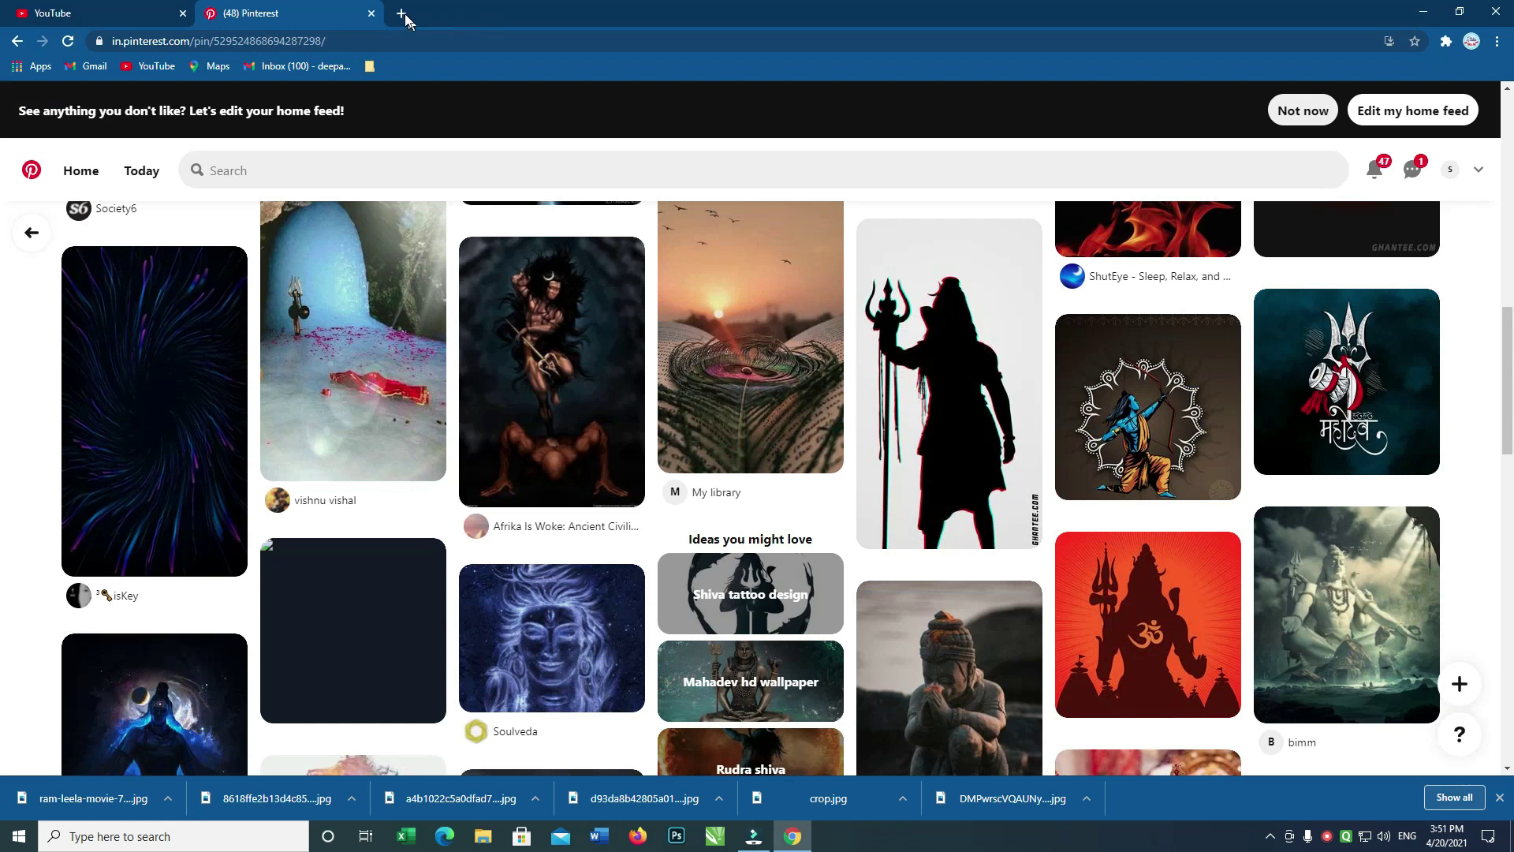
click(397, 14)
text(br)
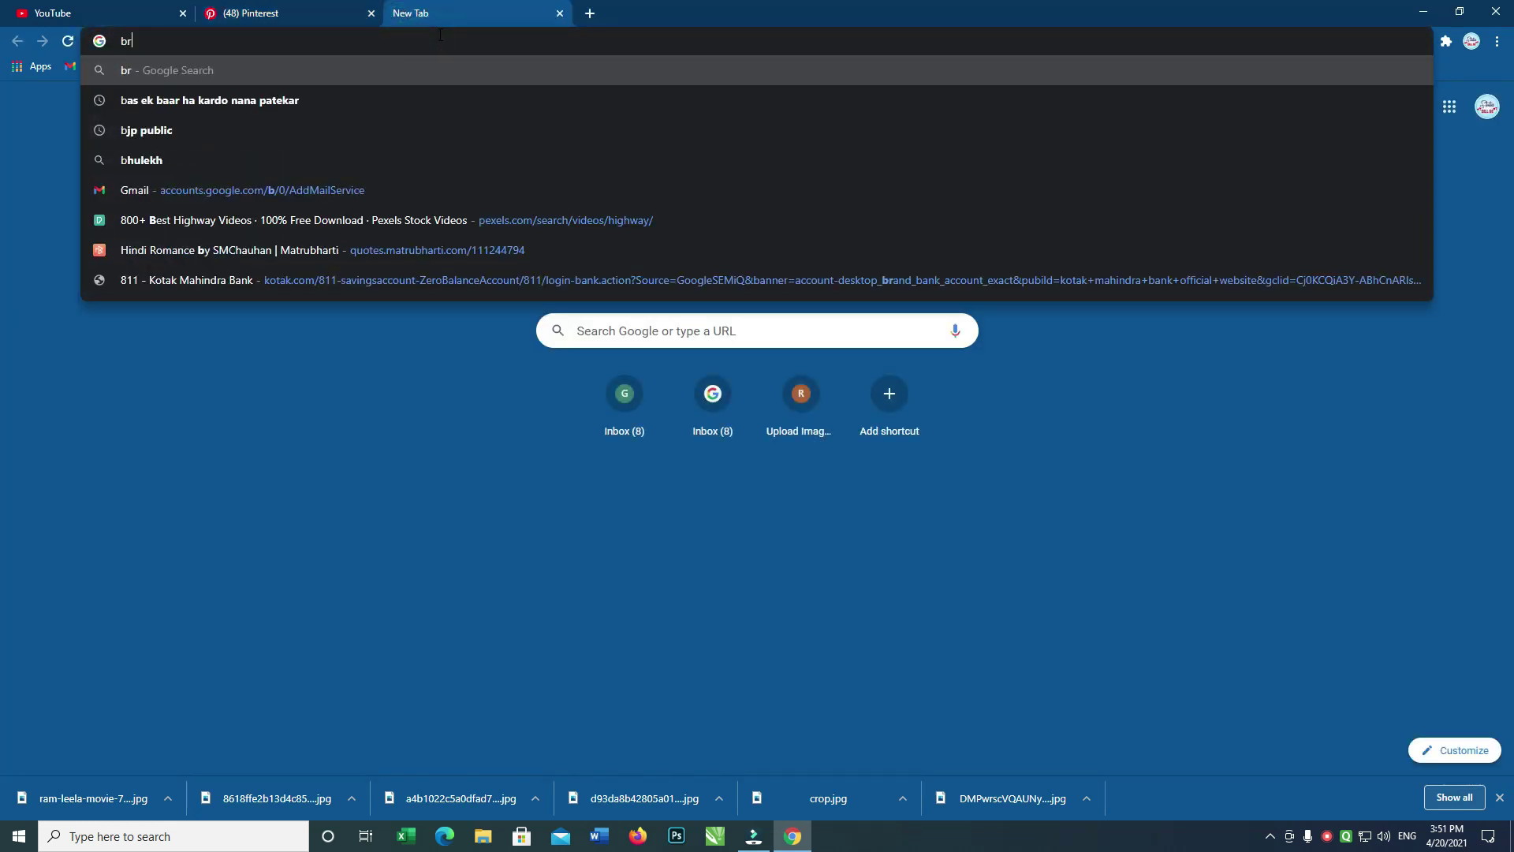
text(ush shape )
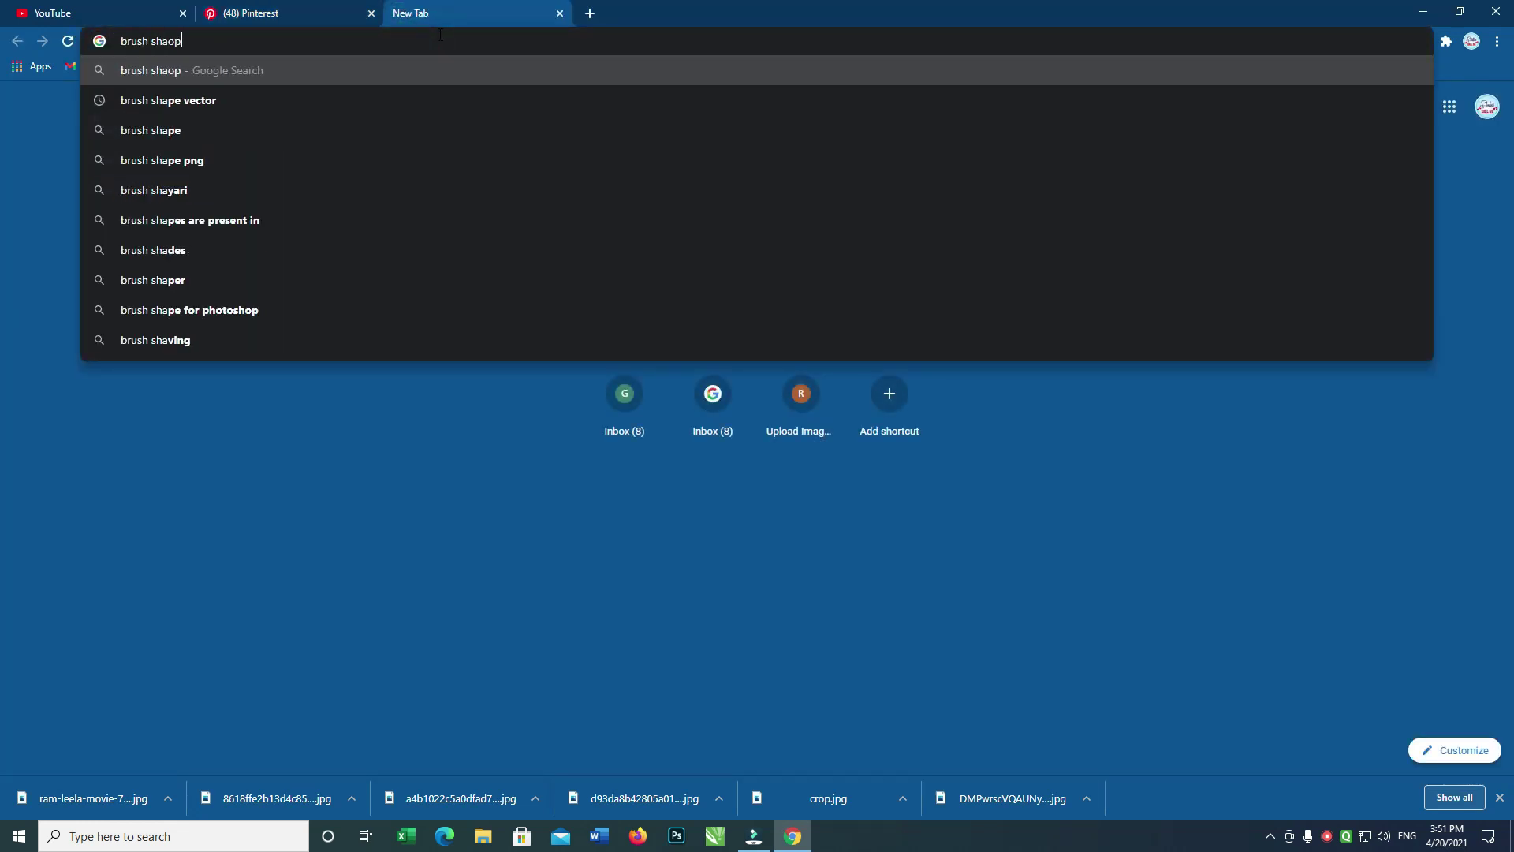
text(png)
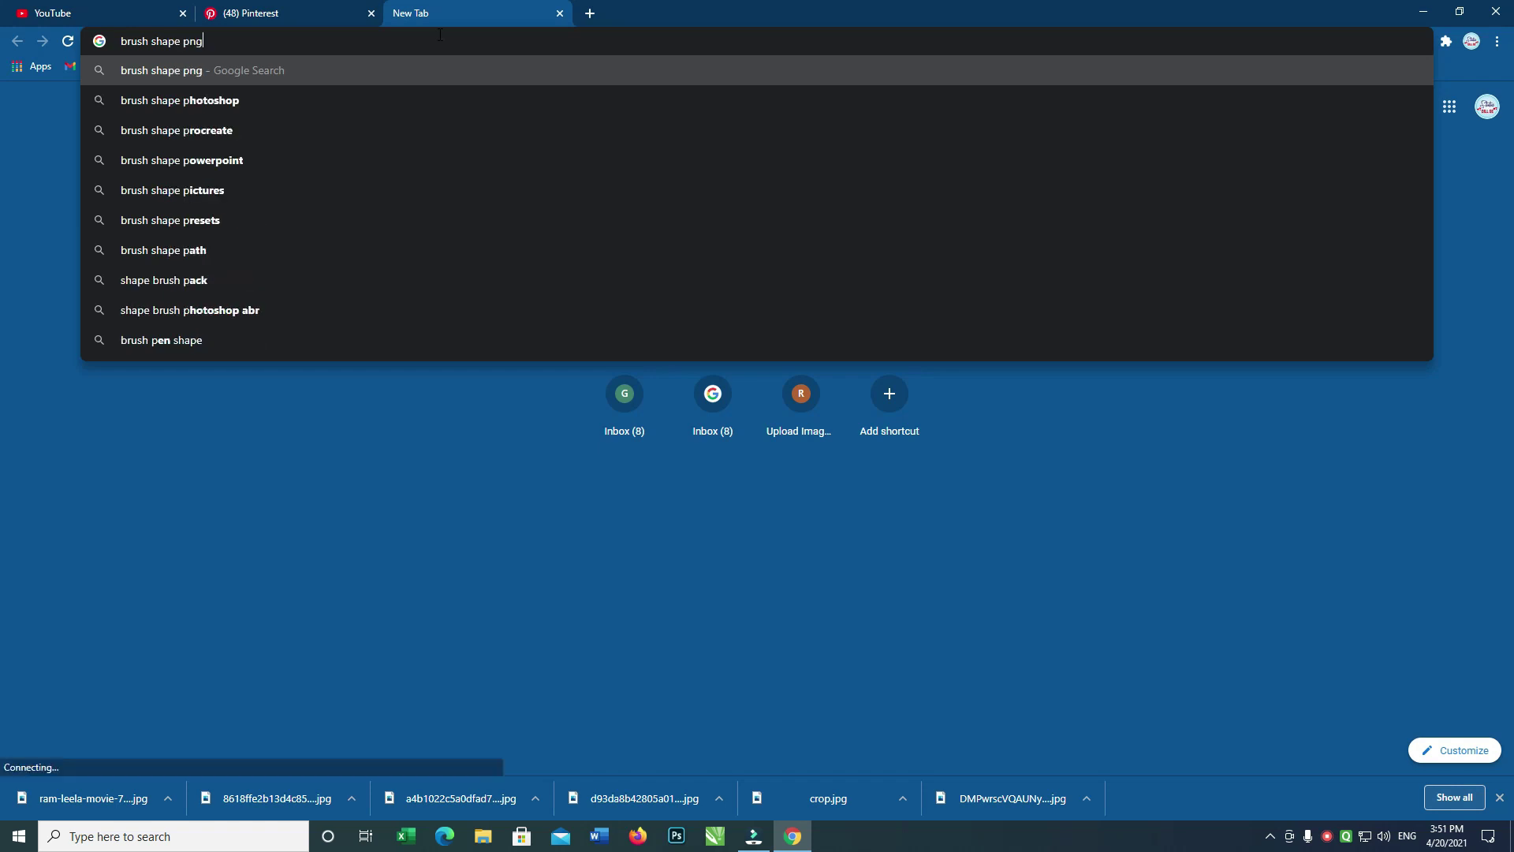
key(Return)
click(192, 174)
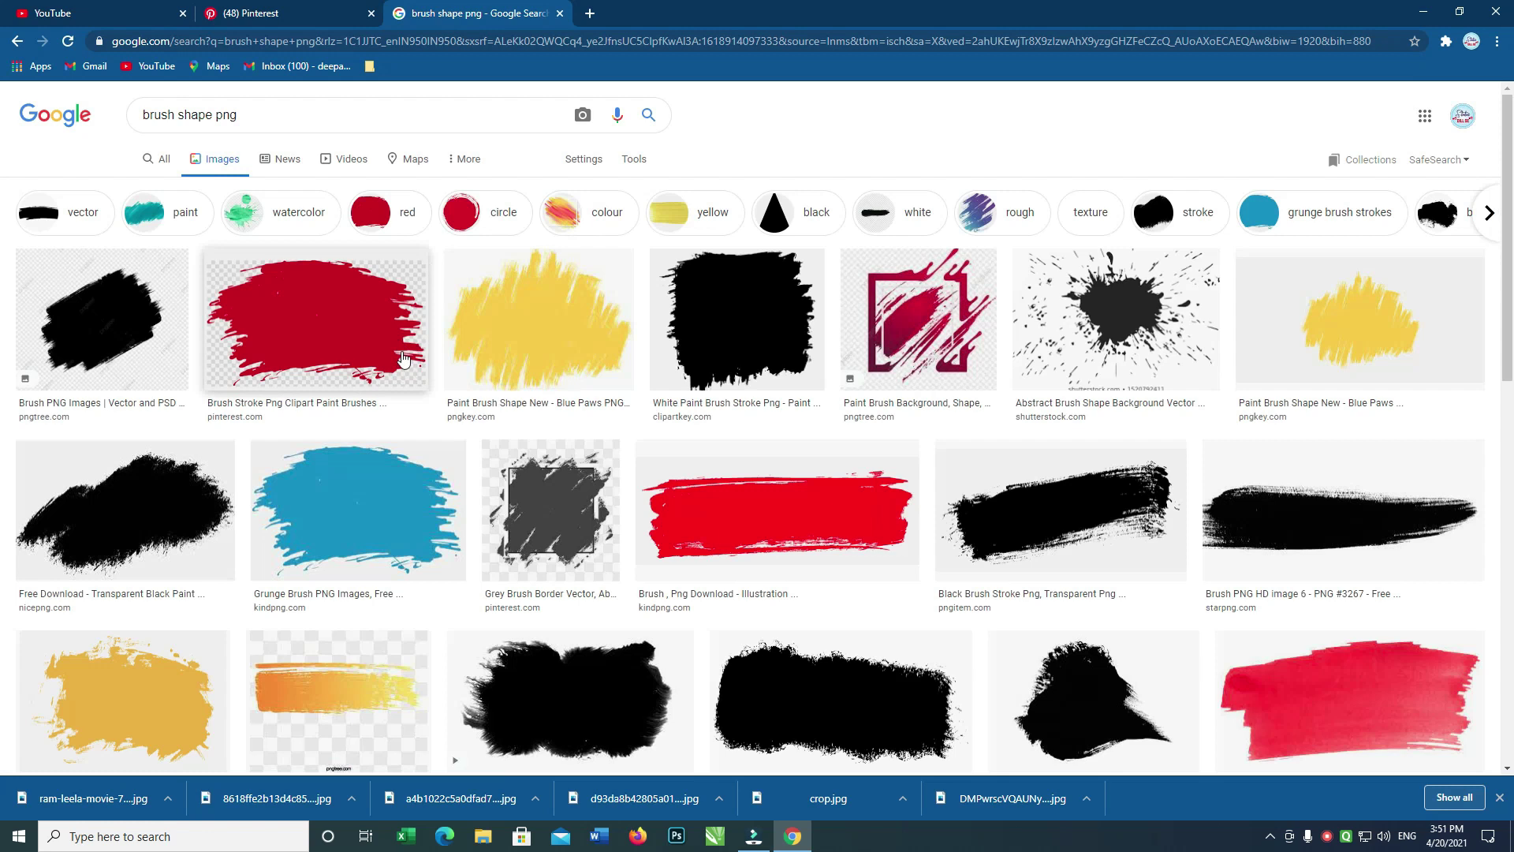
Open the ClipartKey black paint brush stroke from the related images and copy its image address
click(163, 499)
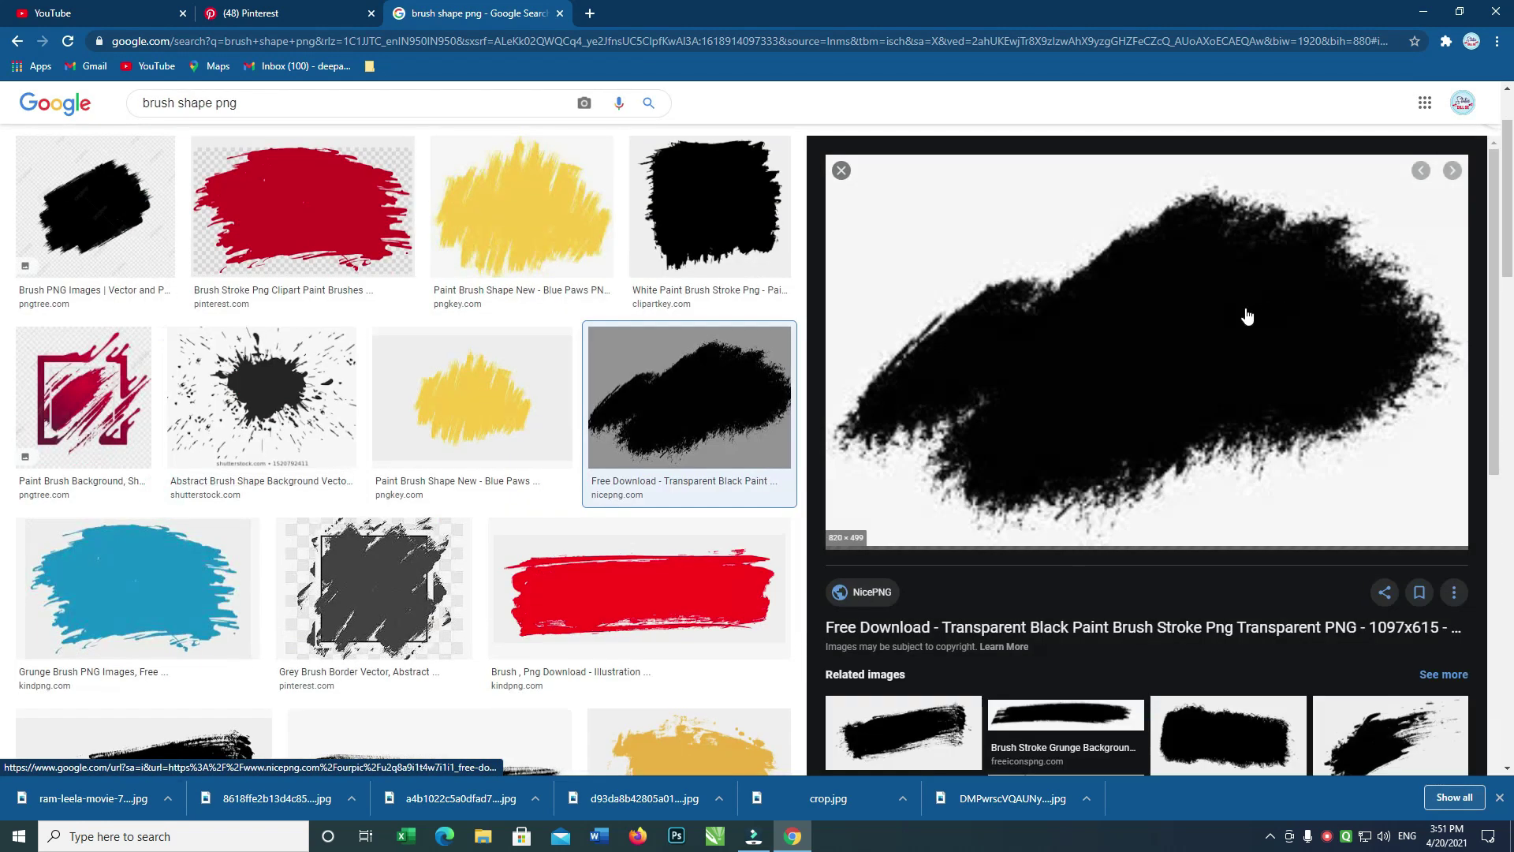
click(1251, 751)
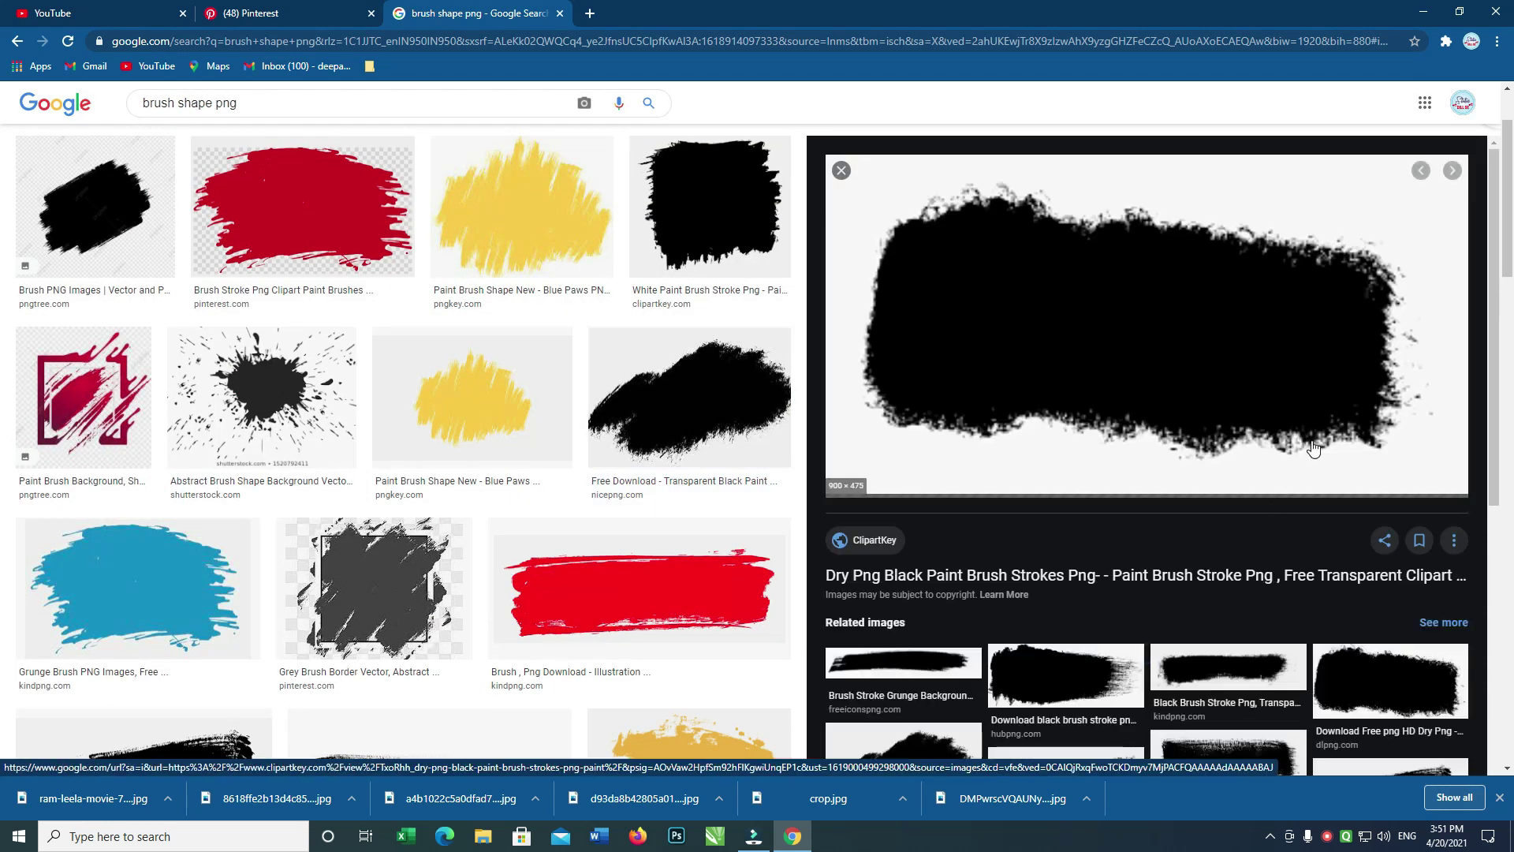
right_click(1322, 210)
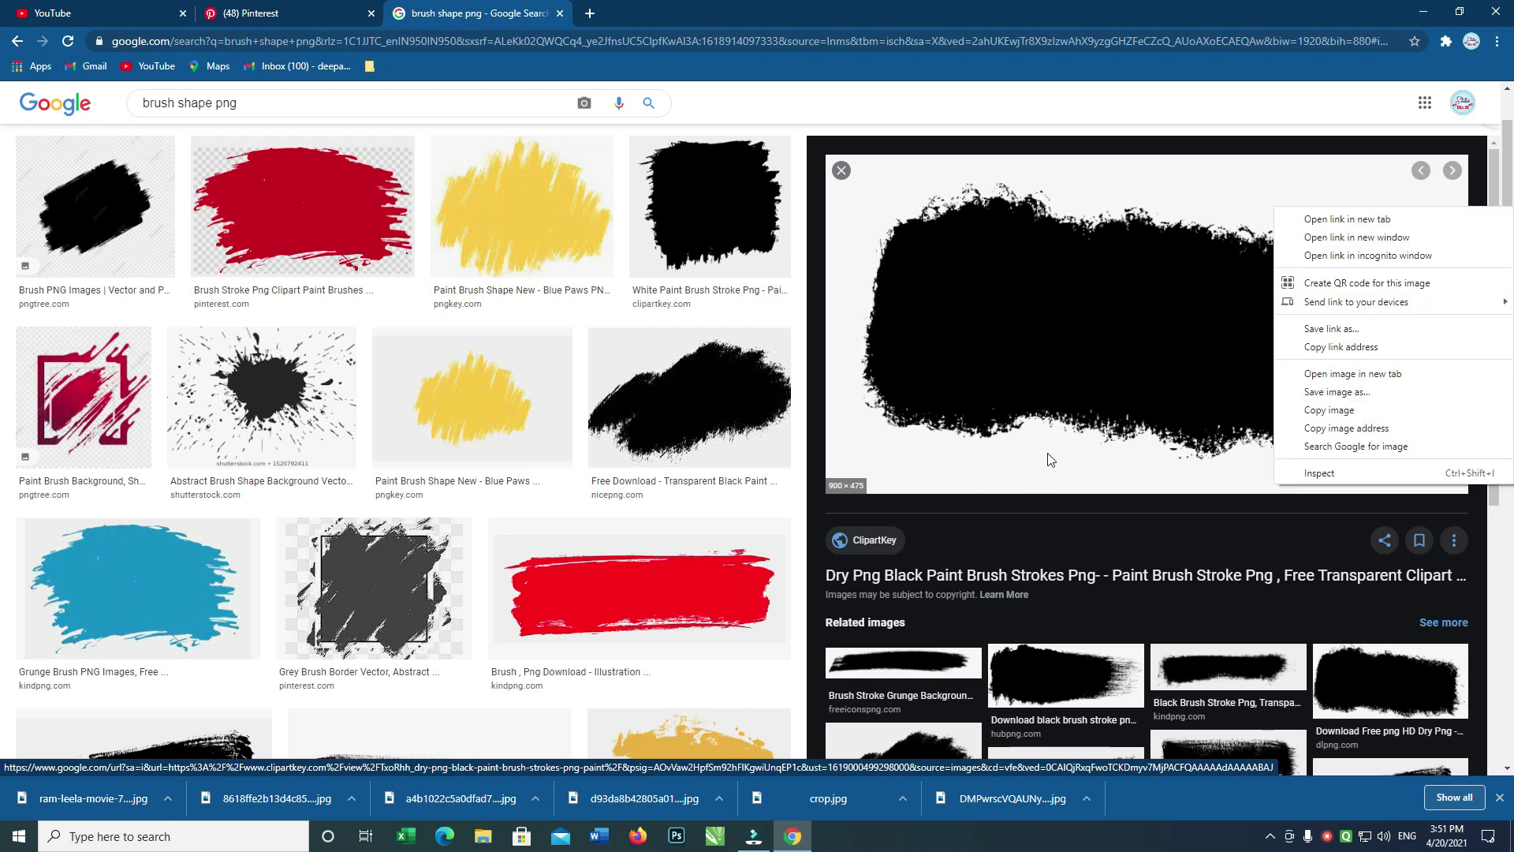
click(1351, 427)
Search for "remove bg" in a new tab and open the remove.bg website
click(590, 14)
text(remove bg)
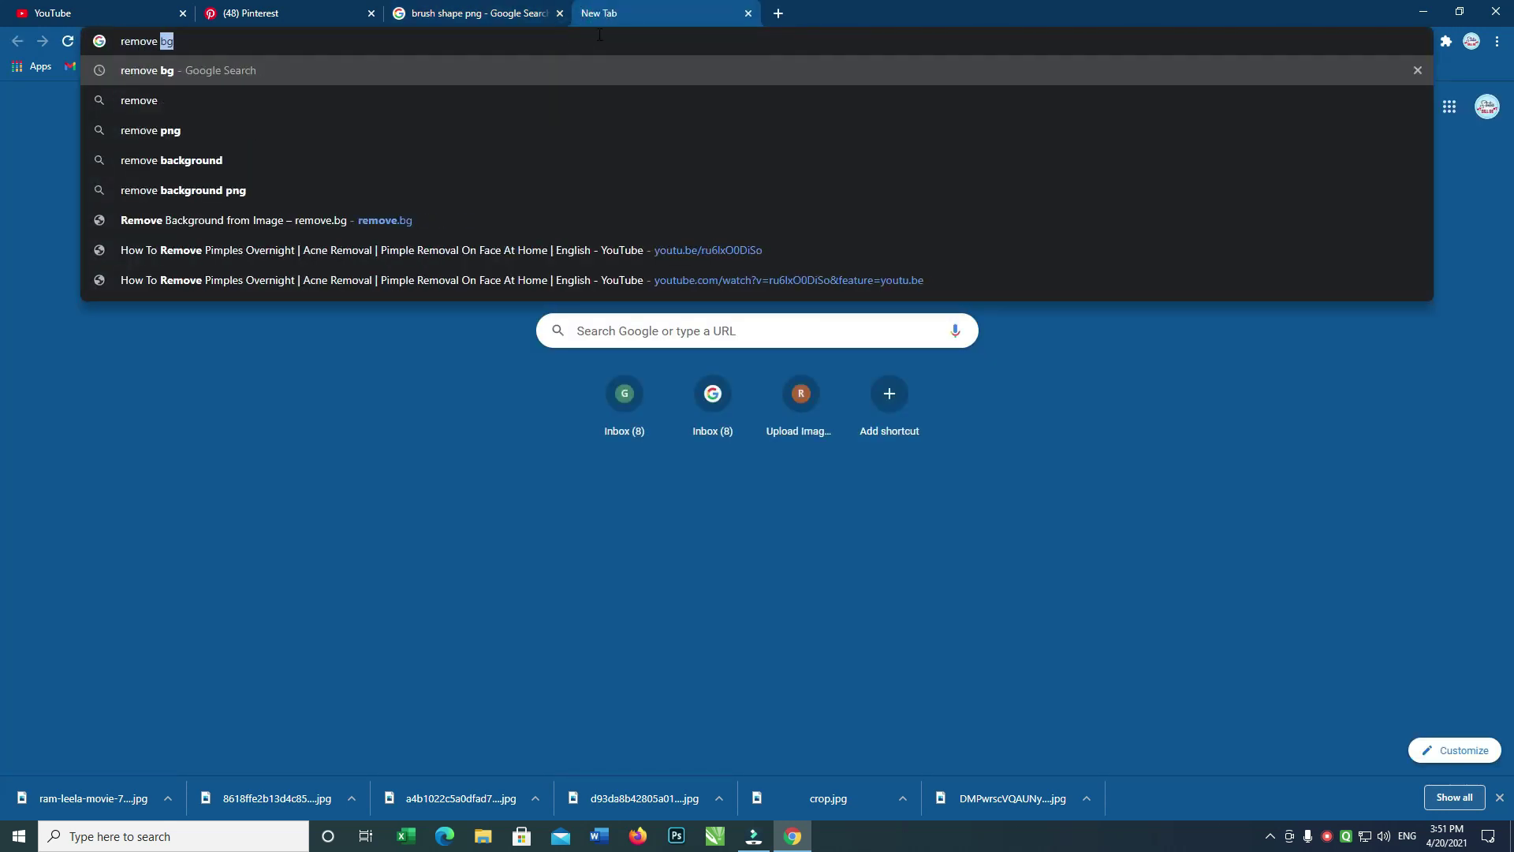
key(Return)
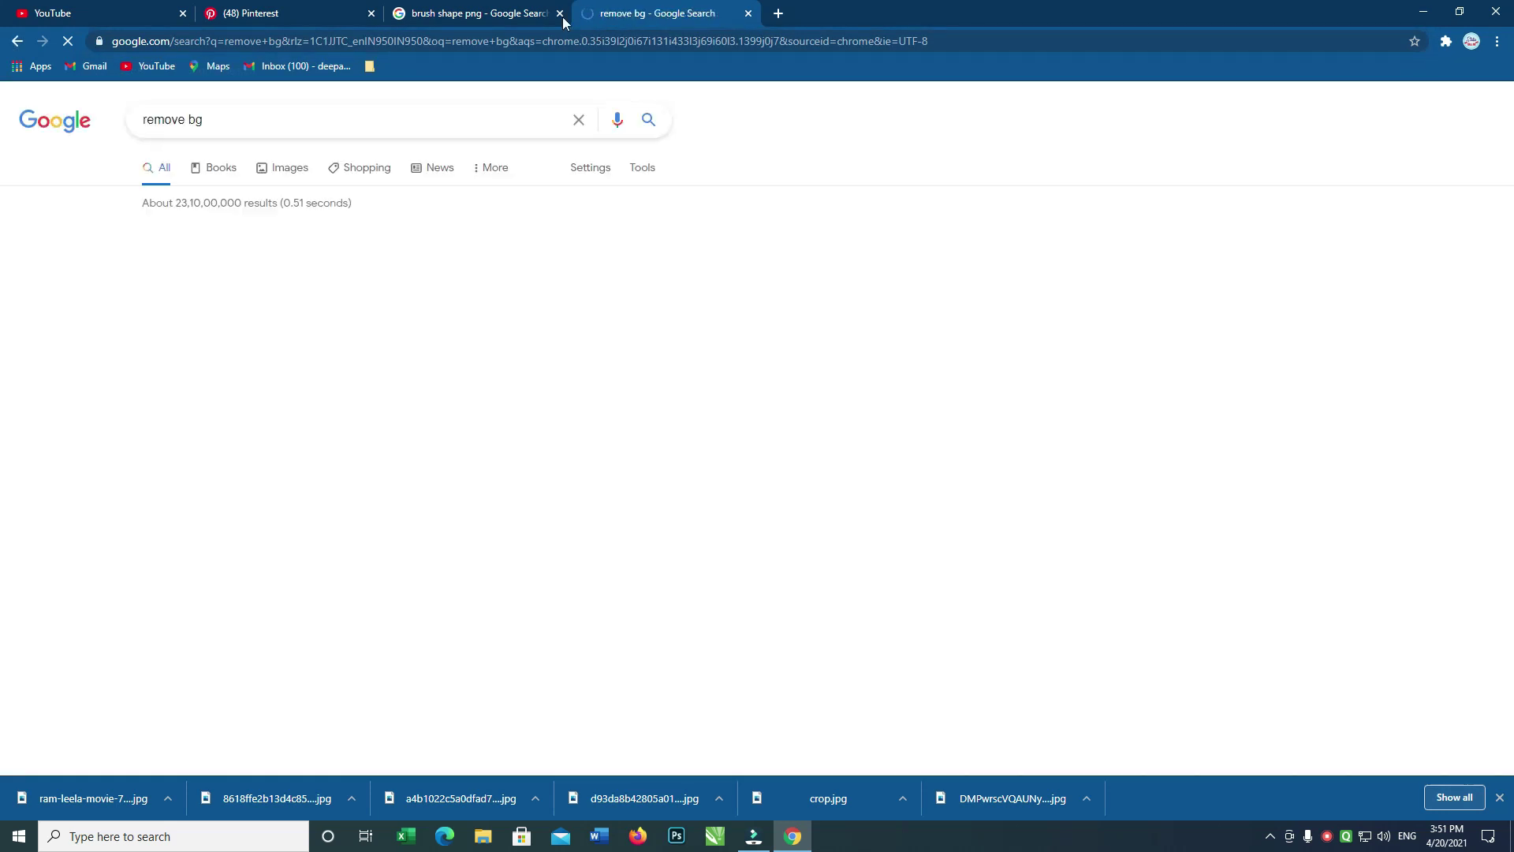
click(175, 253)
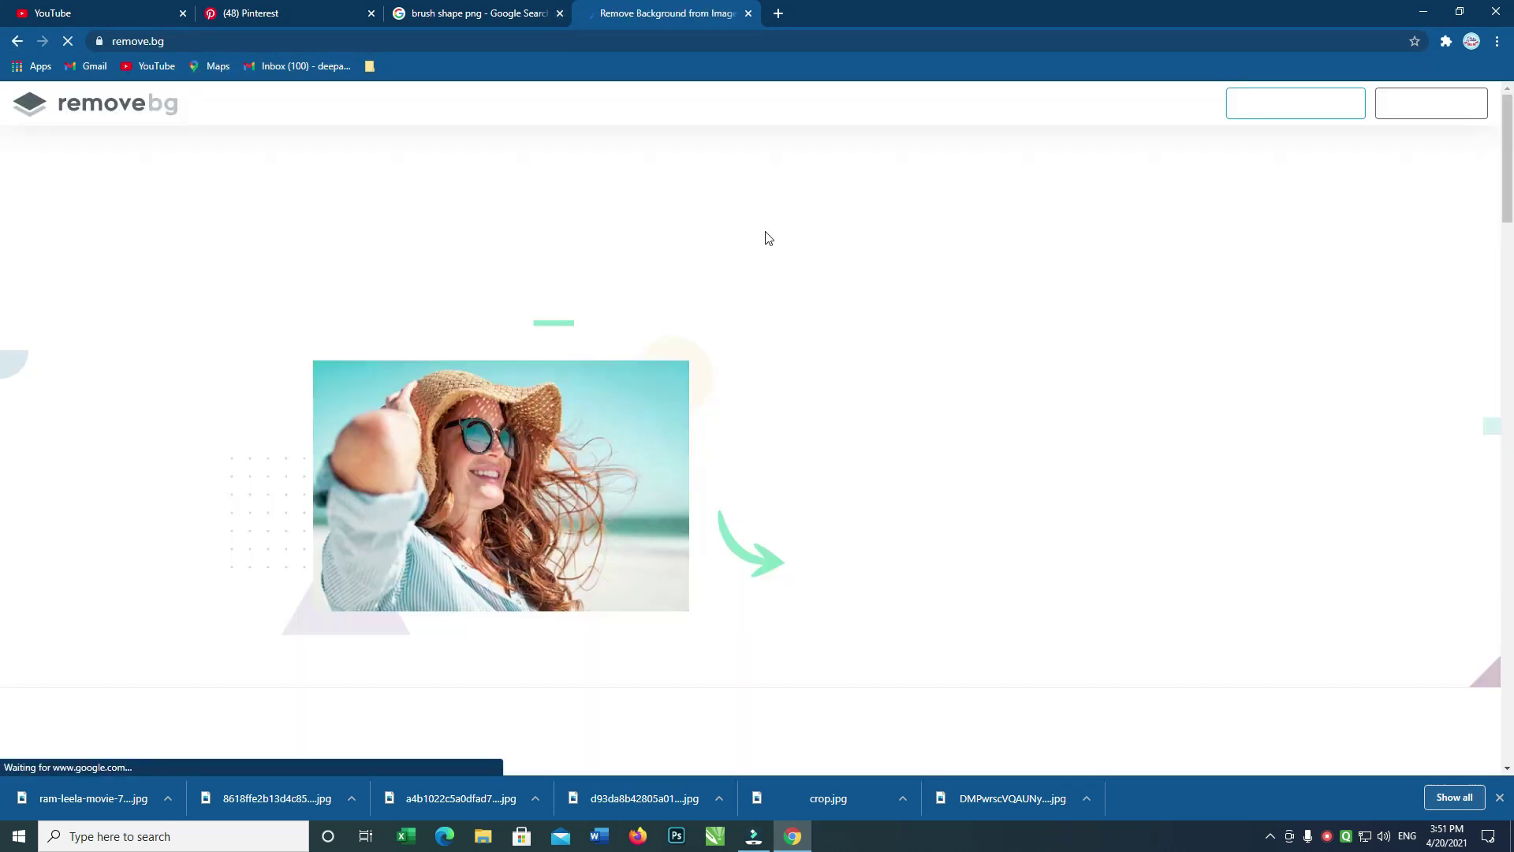
Submit the copied brush stroke image URL to remove.bg to remove its background
click(961, 528)
key(ctrl+v)
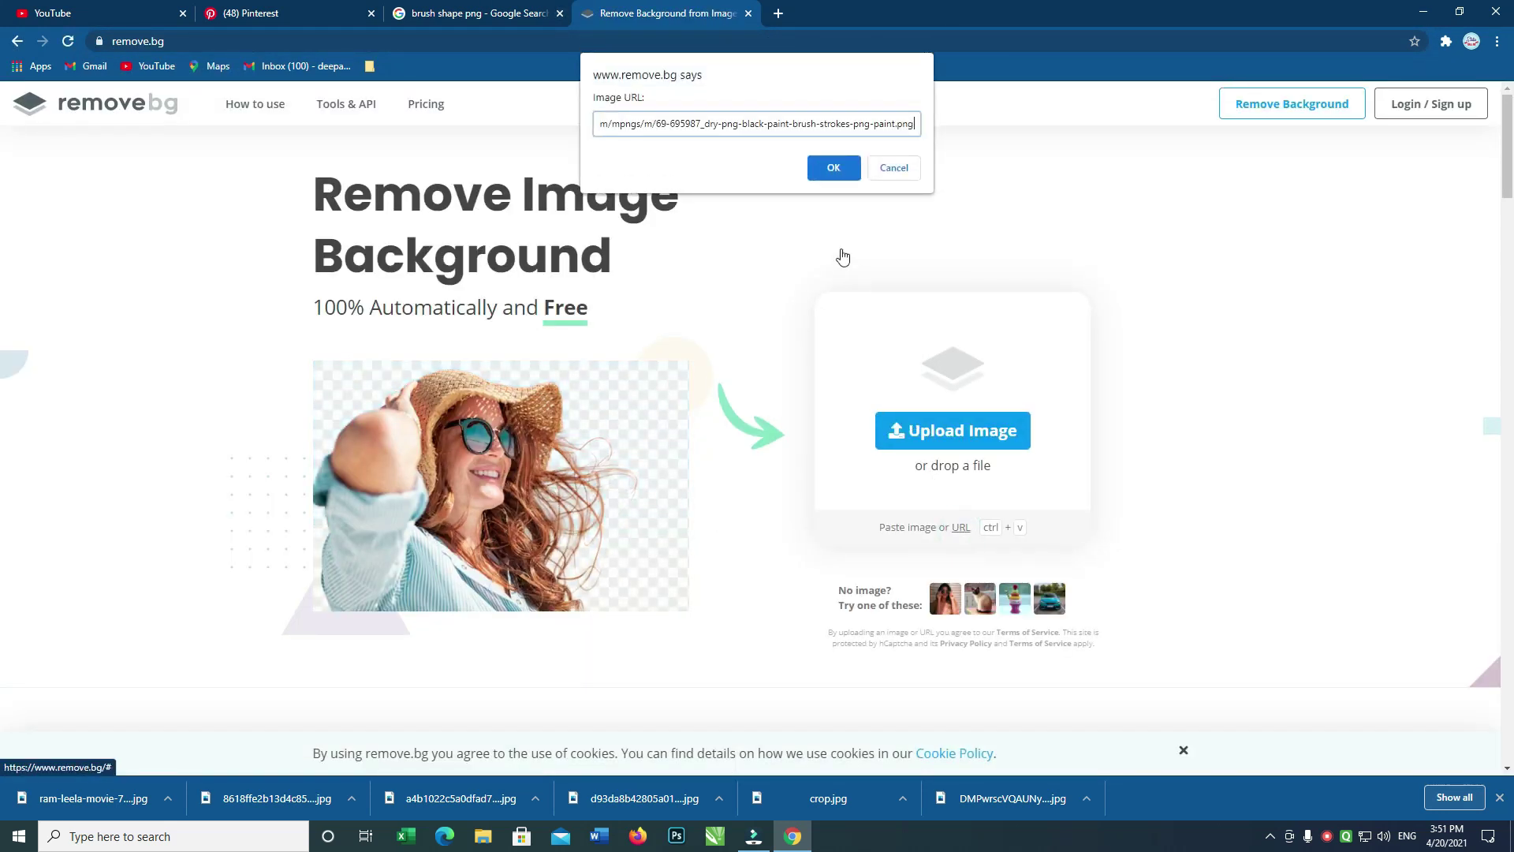
click(835, 170)
right_click(1327, 836)
click(1349, 803)
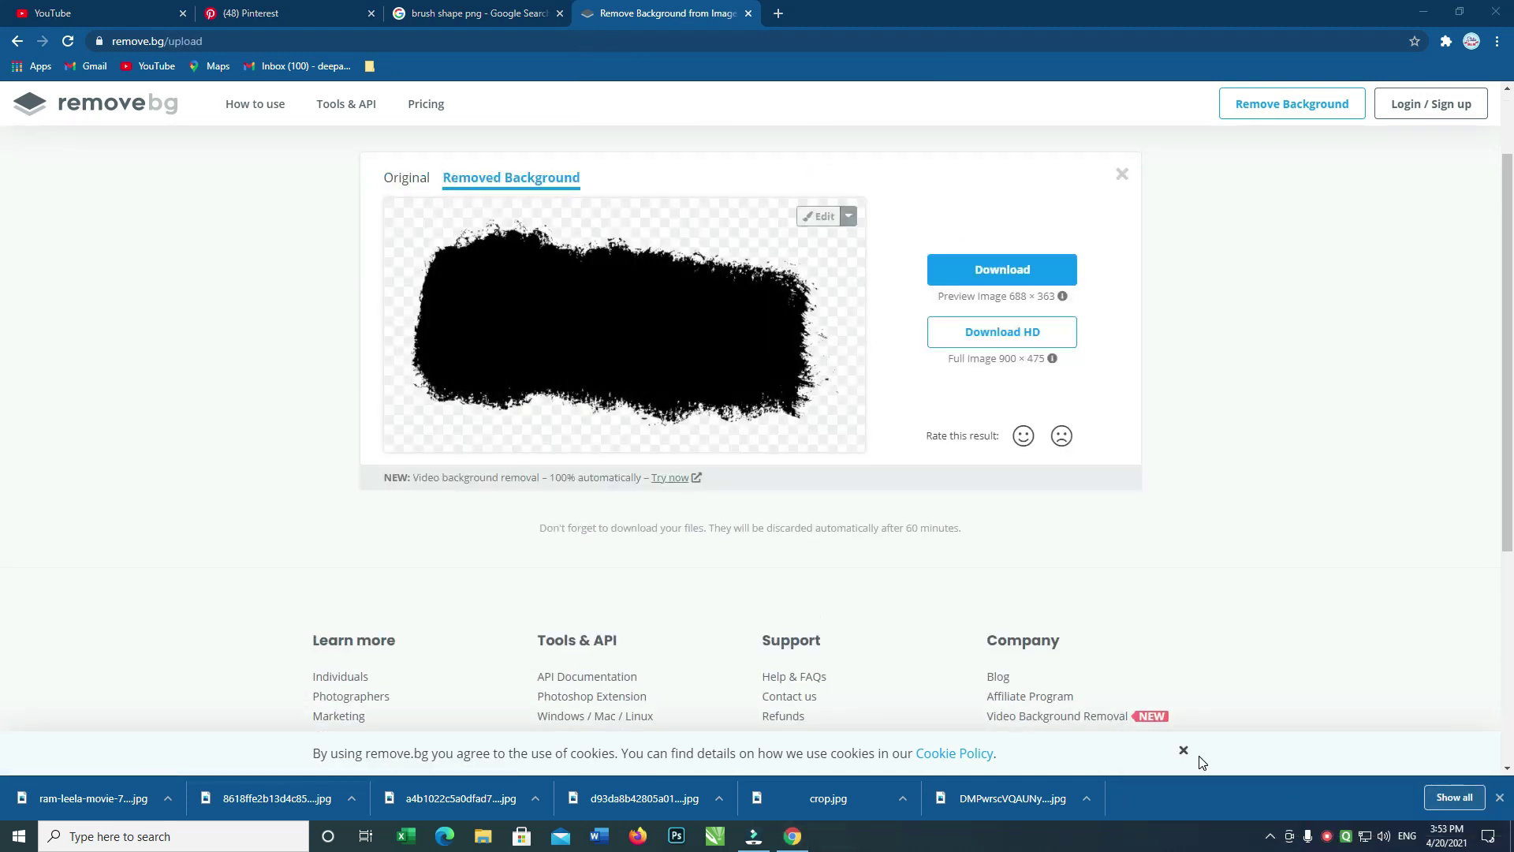
Download the cut-out brush stroke image from remove.bg, switch to Filmora, and import it from the Downloads folder
click(1000, 270)
key(alt+Tab)
click(655, 427)
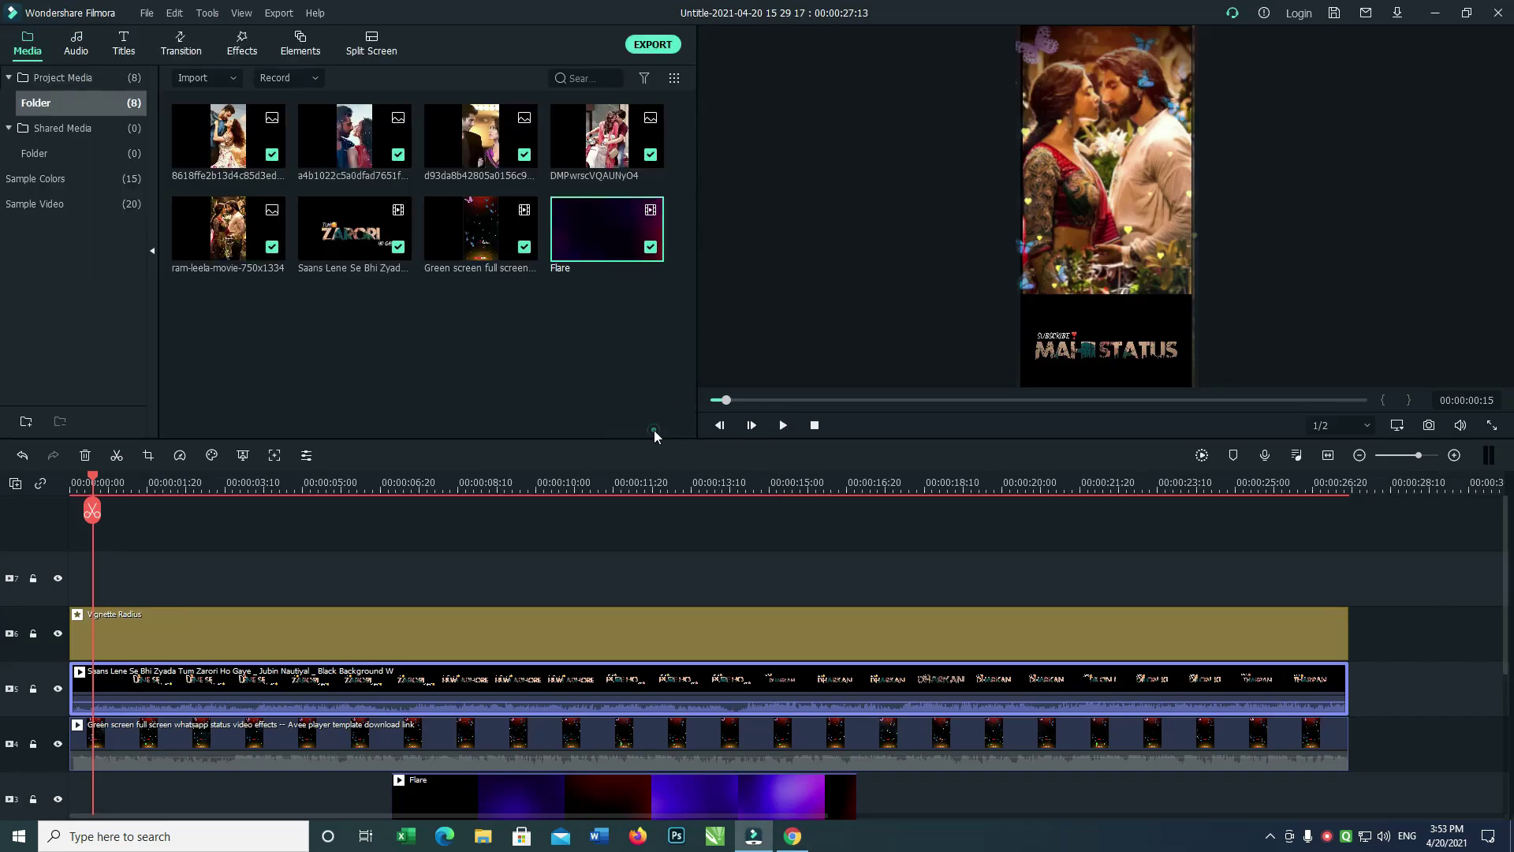
double_click(452, 363)
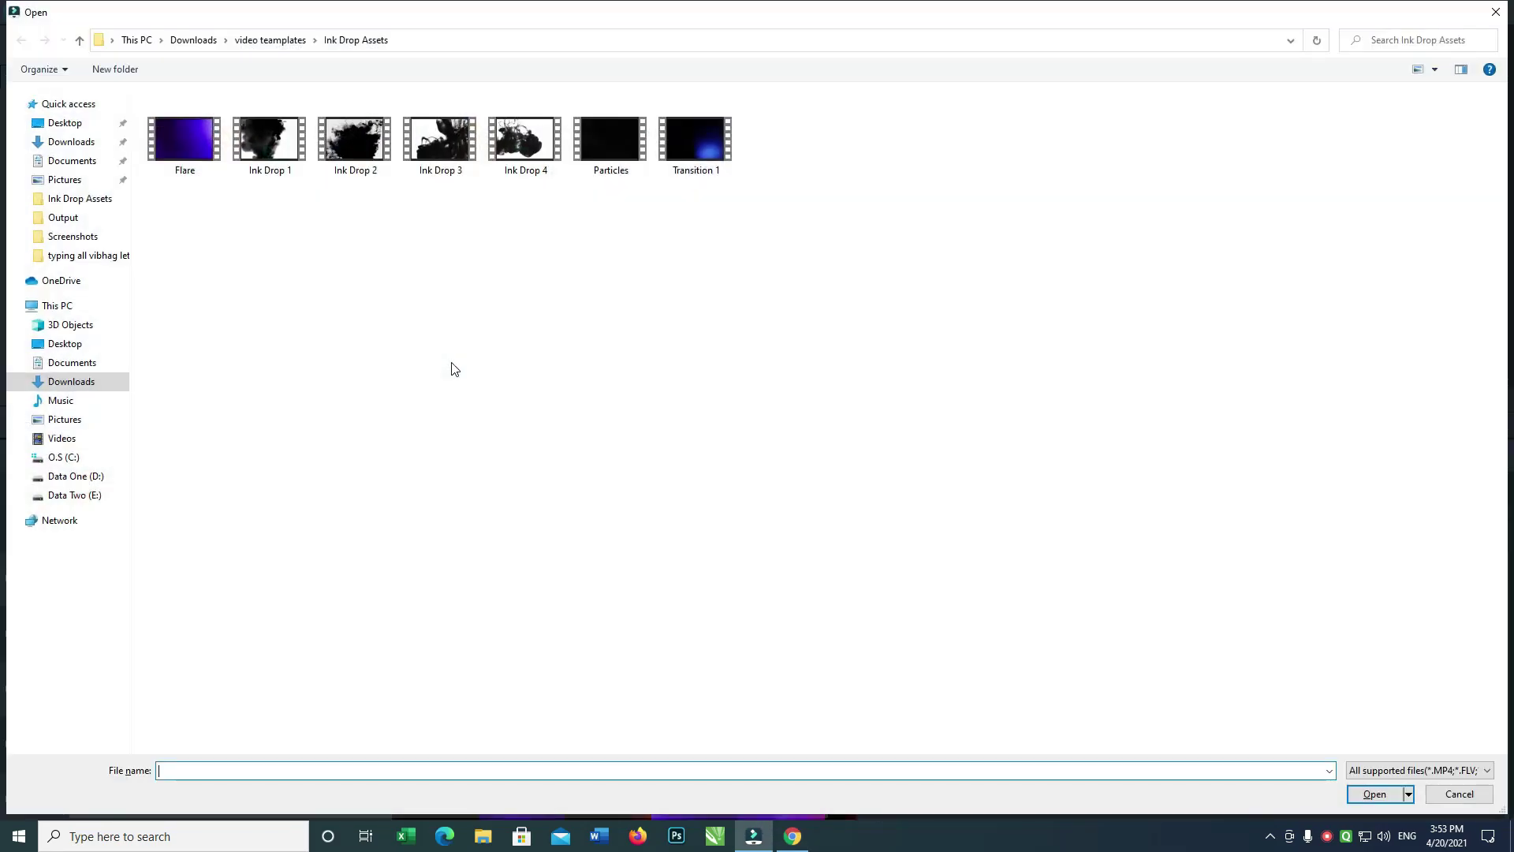
click(75, 123)
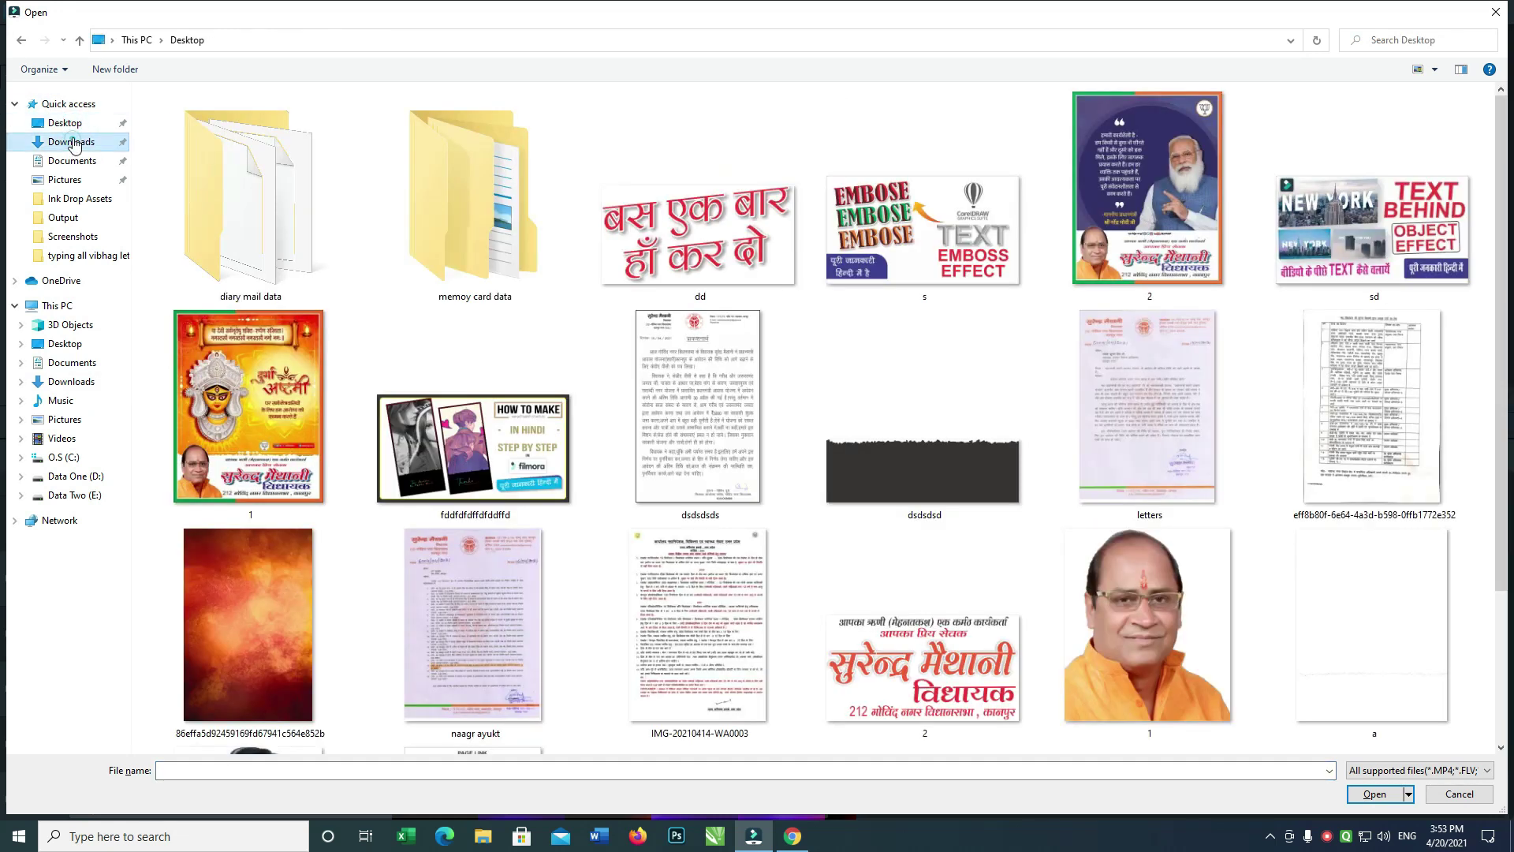
click(73, 142)
click(268, 230)
double_click(268, 230)
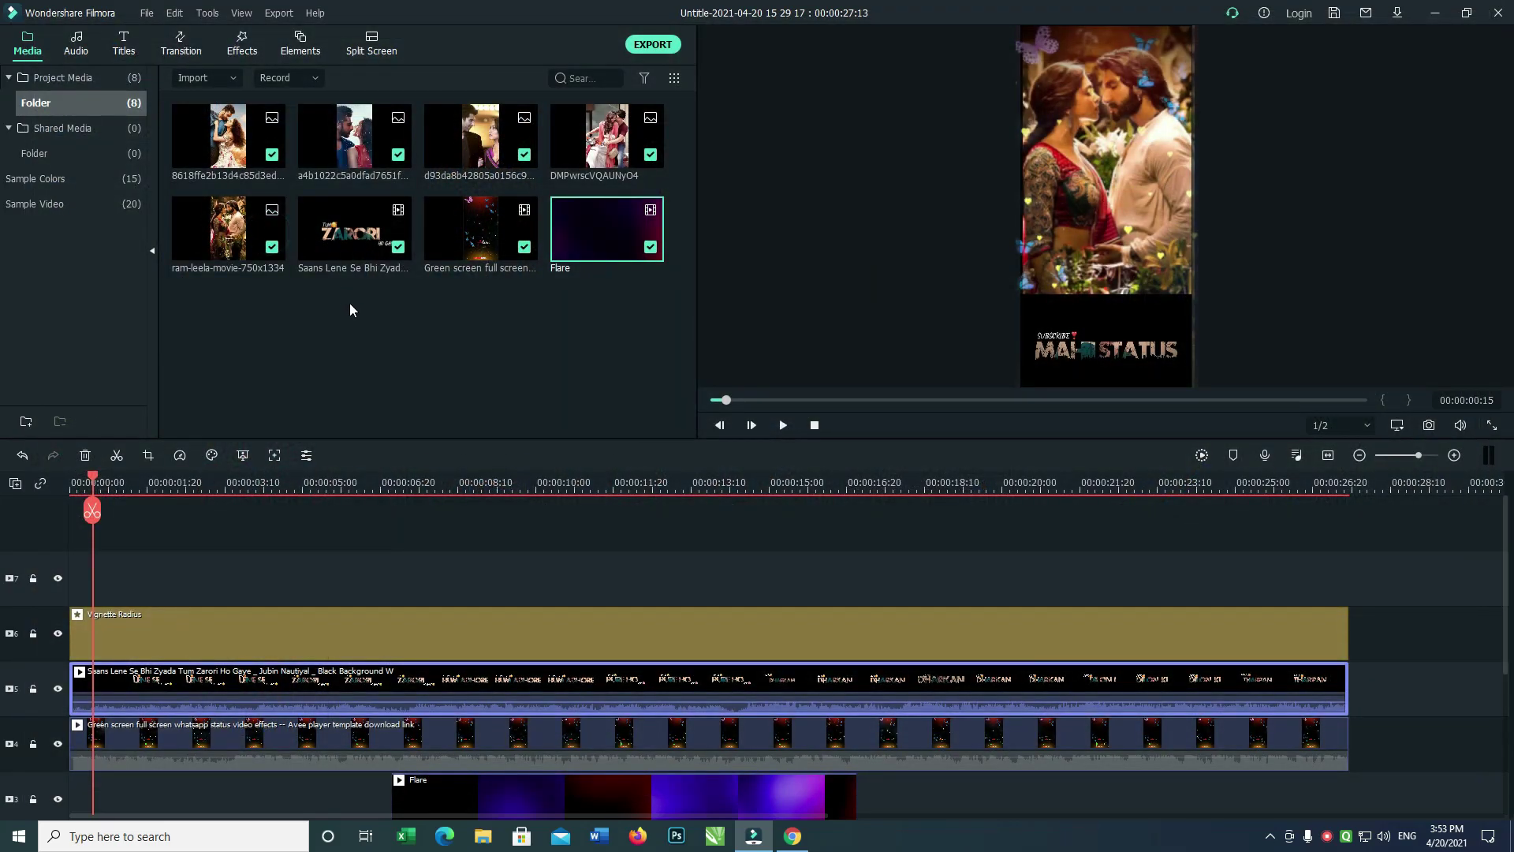
Place the brush stroke on track 7 across the whole video length and position it over the lower half of the frame
mouse_move(239, 325)
mouse_down()
mouse_move(98, 614)
mouse_move(69, 582)
mouse_up()
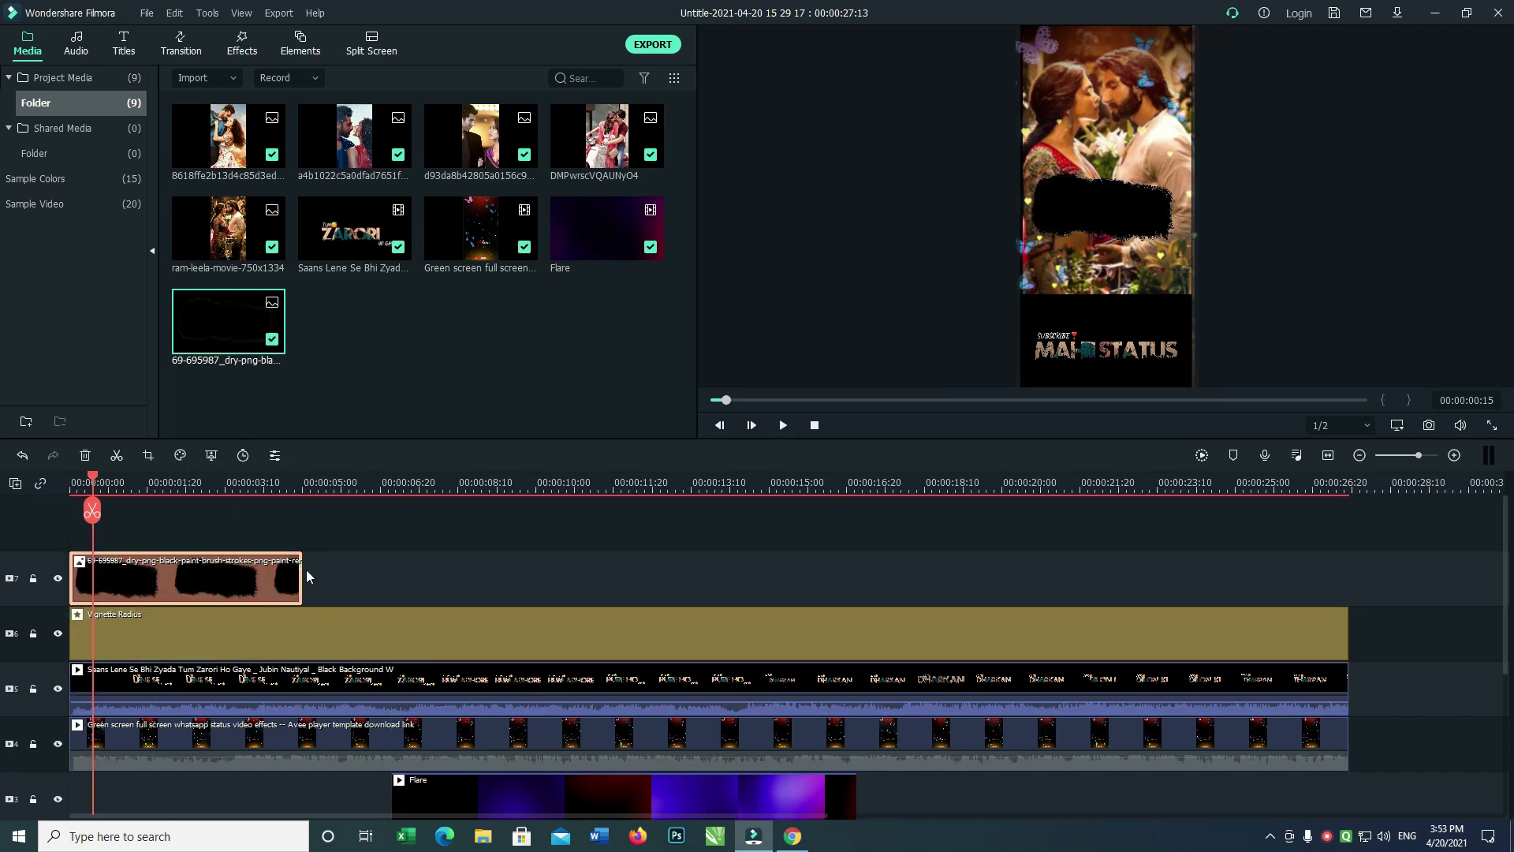
drag(303, 569, 1346, 570)
double_click(1230, 584)
drag(1099, 213, 1093, 271)
mouse_move(1186, 313)
mouse_down()
mouse_move(1138, 291)
mouse_move(1148, 316)
mouse_up()
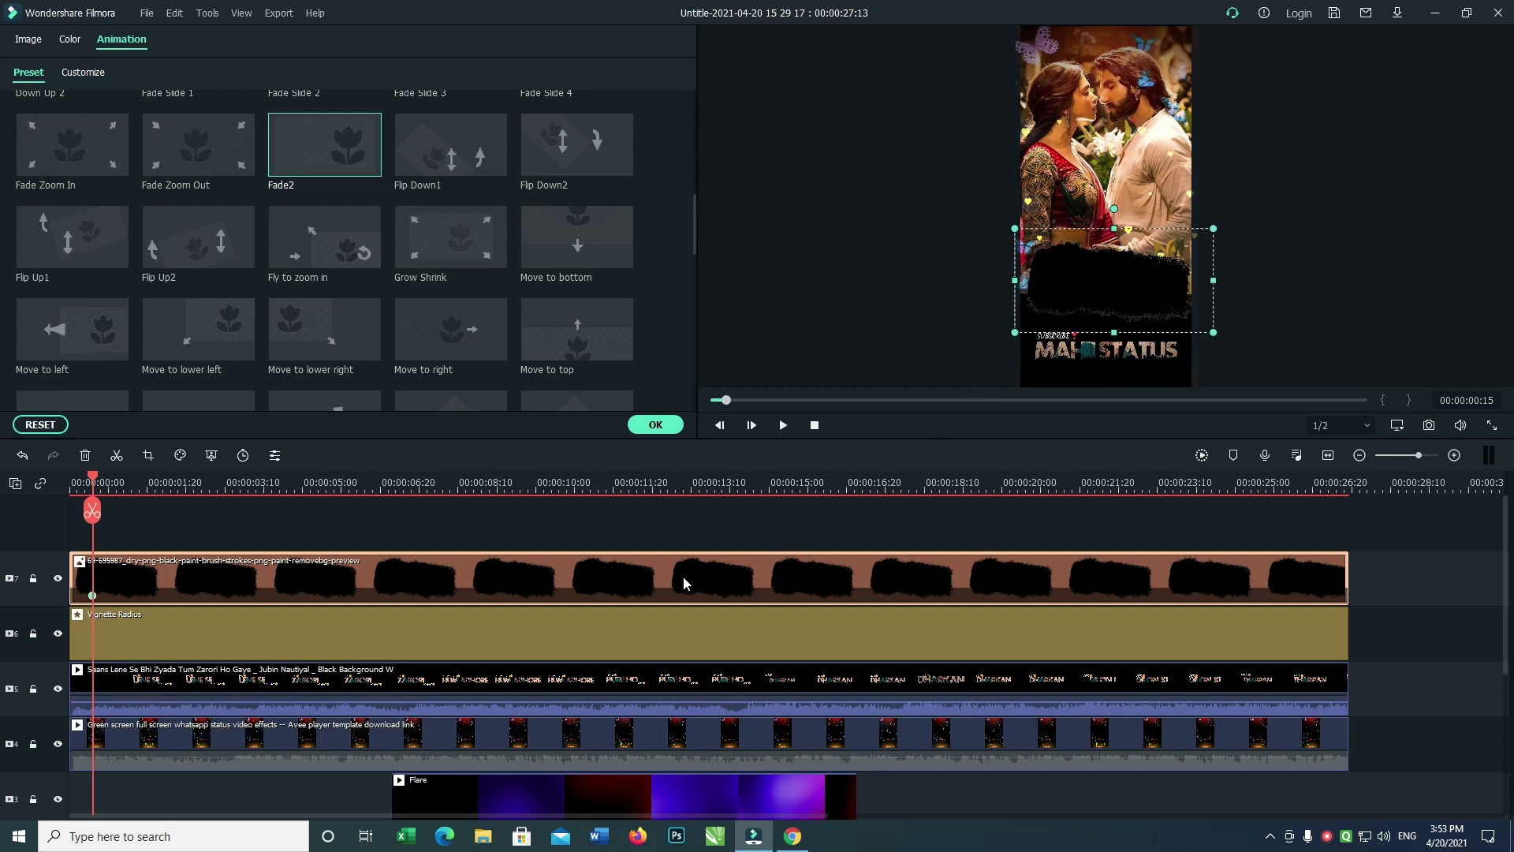
Reorder the overlay tracks so the vignette is uppermost and the lyrics clip sits directly above the brush stroke
drag(602, 582, 598, 537)
mouse_move(626, 668)
mouse_down()
mouse_move(623, 595)
mouse_move(611, 690)
mouse_up()
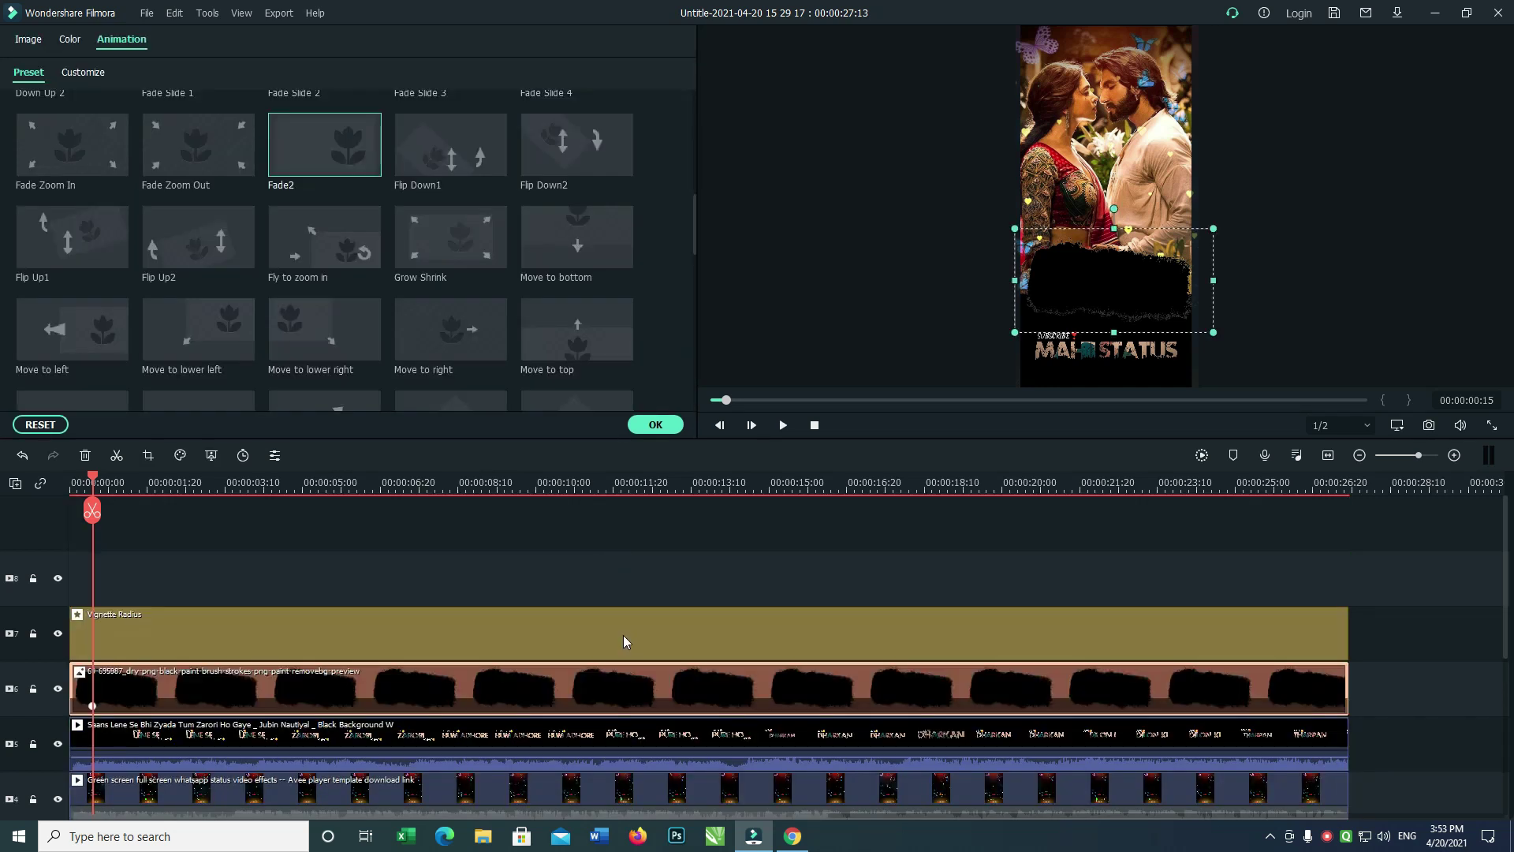
click(623, 636)
drag(619, 623, 618, 580)
click(617, 749)
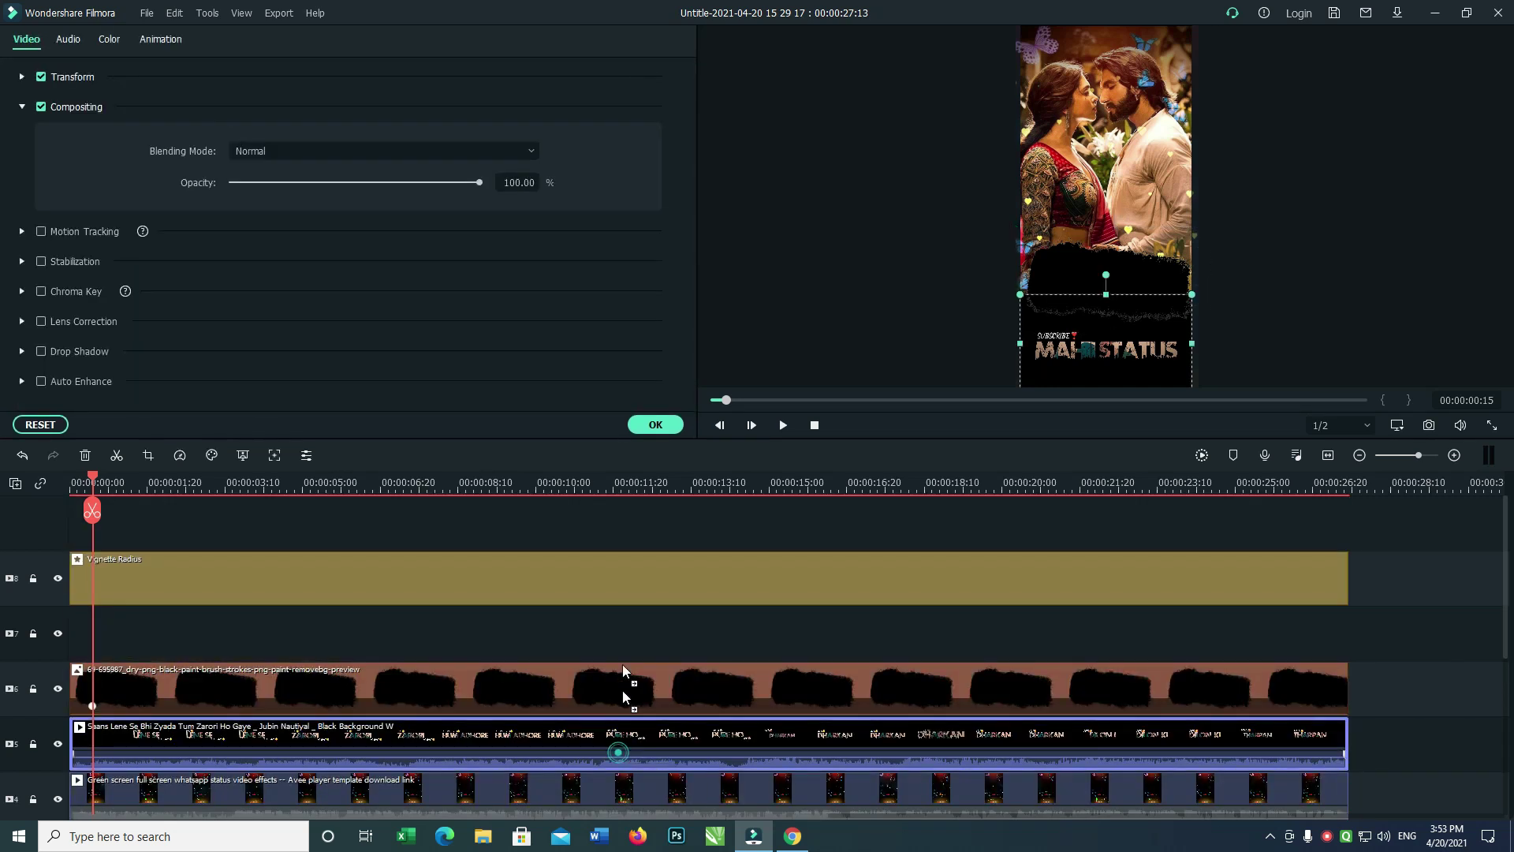
mouse_move(618, 735)
mouse_down()
mouse_move(631, 631)
mouse_move(620, 679)
mouse_up()
Enlarge the brush stroke slightly beyond the frame width and nudge it into place above the lyrics
click(1114, 262)
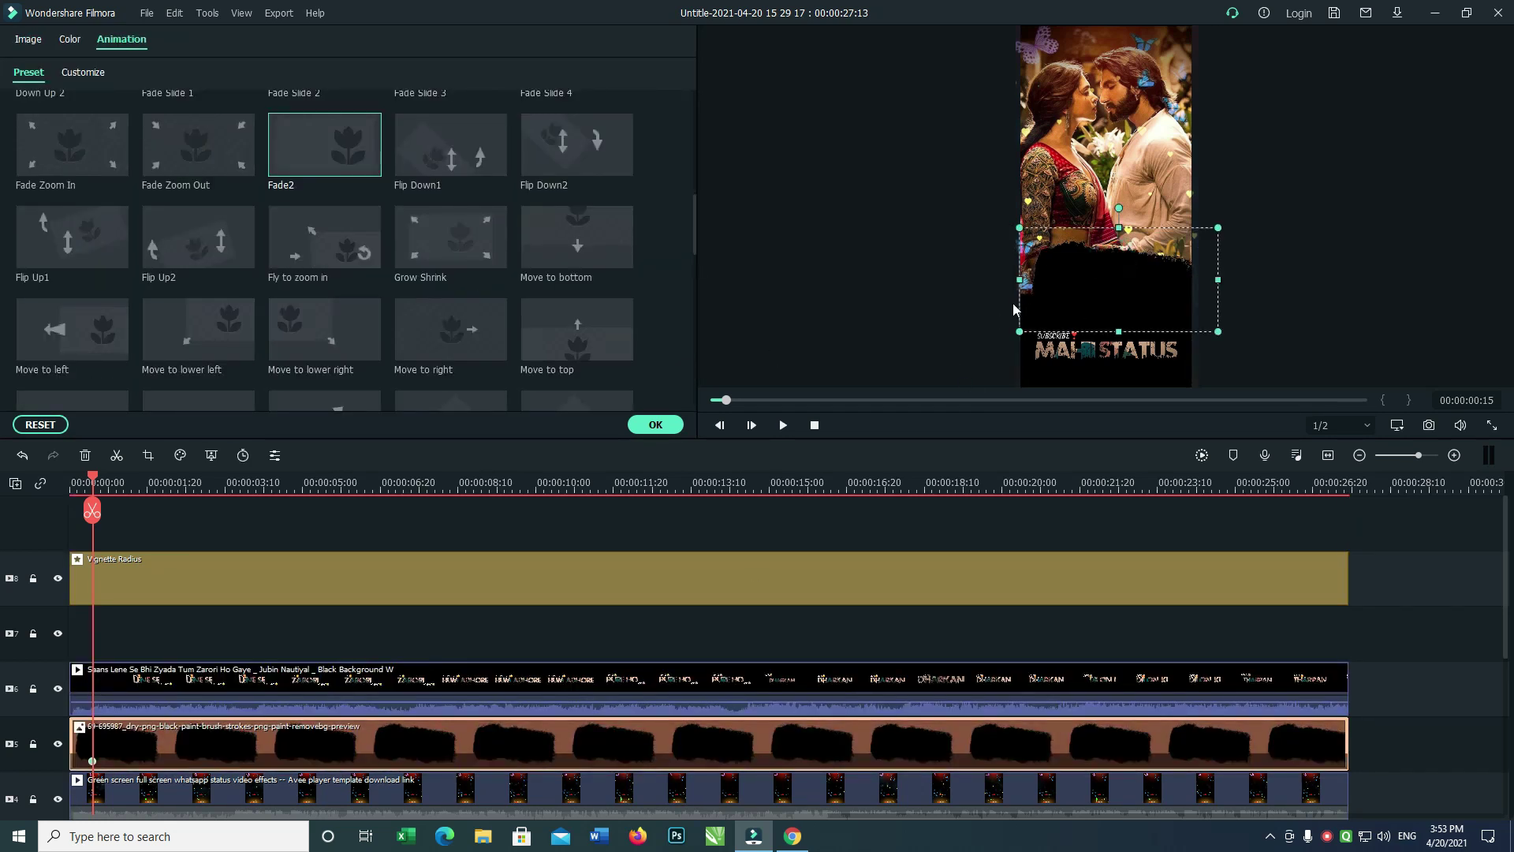
drag(1020, 227, 1014, 220)
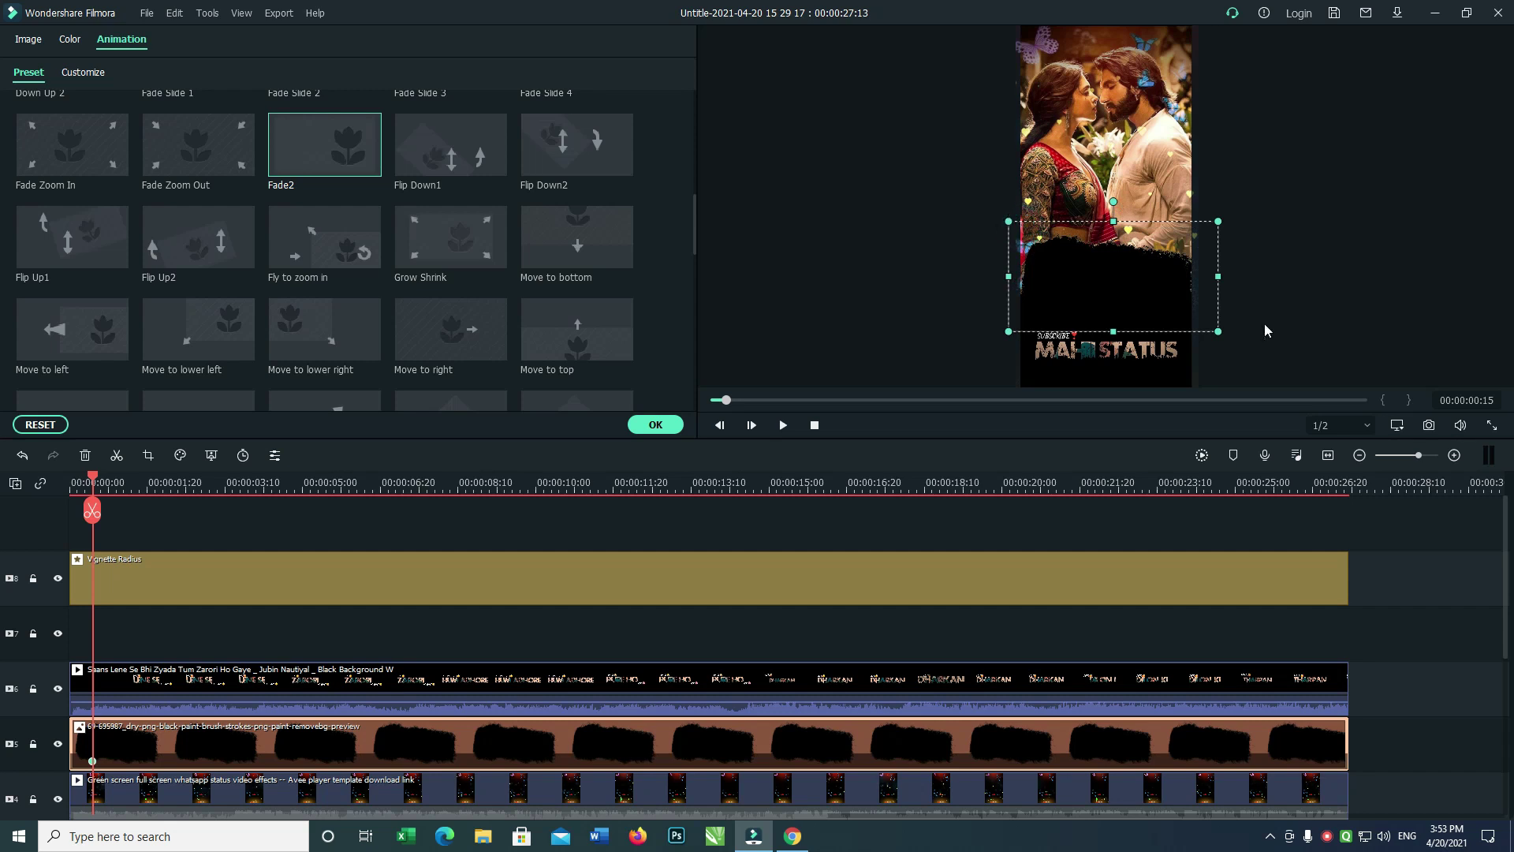
drag(1220, 334, 1216, 332)
drag(1098, 270, 1095, 268)
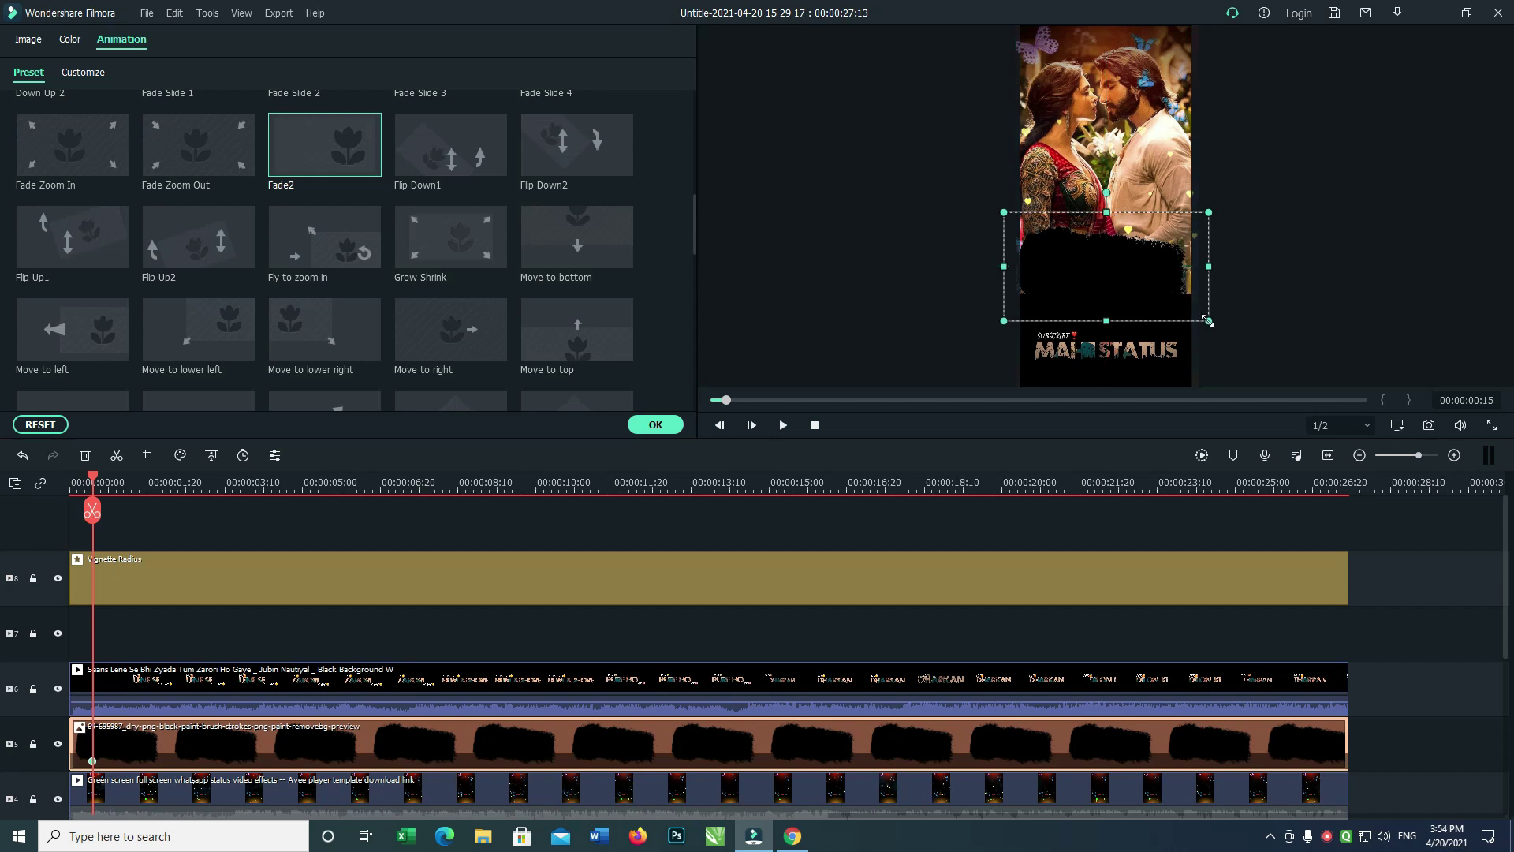
Fit the lyrics clip inside the brush stroke and set its blending mode to Screen
click(1129, 375)
drag(1129, 375, 1117, 259)
click(287, 151)
click(287, 331)
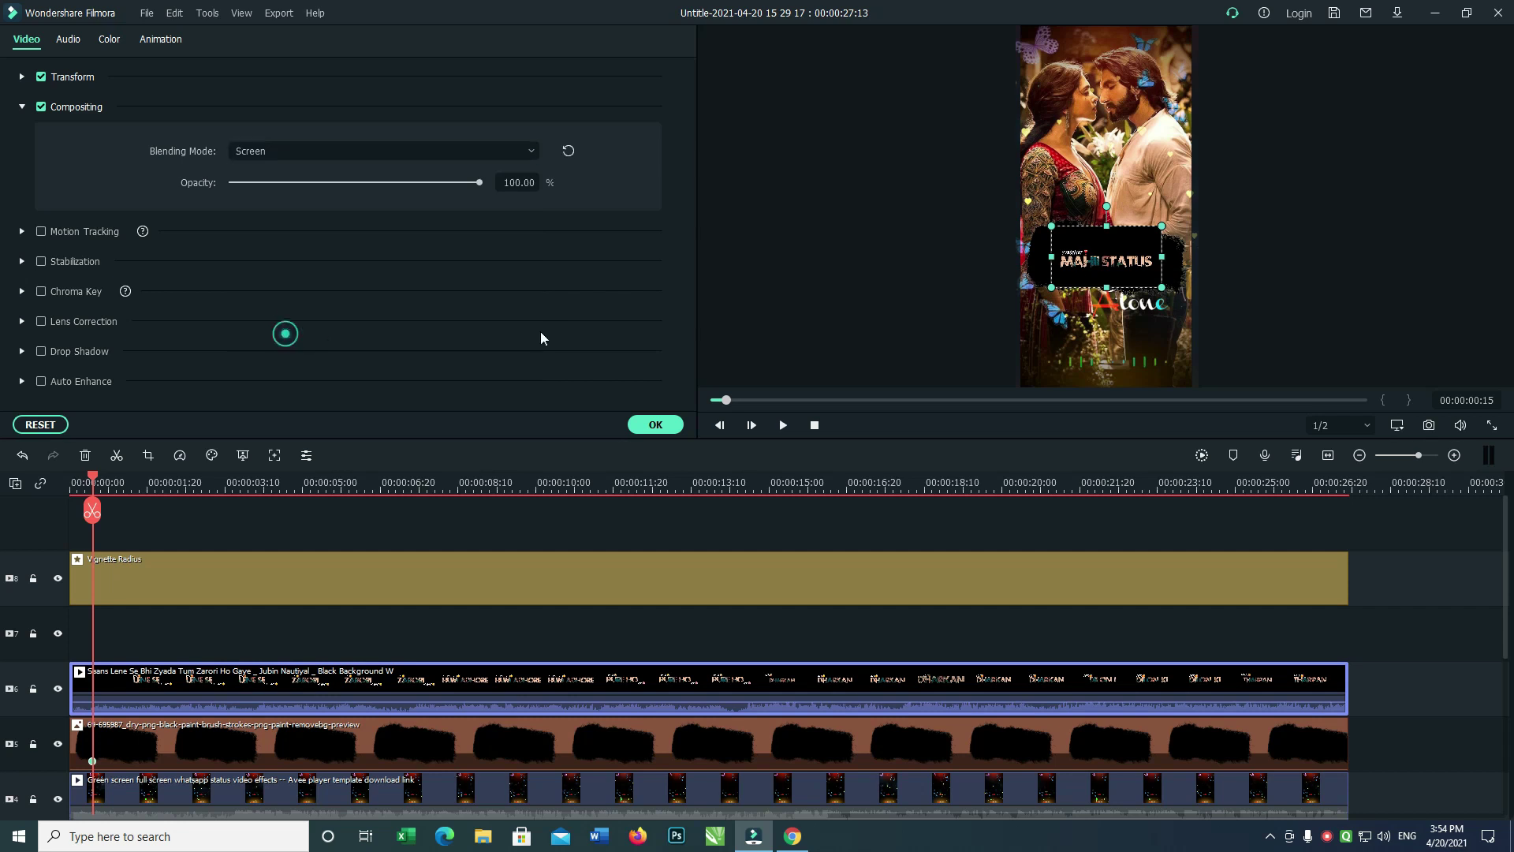
Shift the brush stroke and lyrics lower in the frame and move the vignette down to track 7
click(1194, 244)
mouse_move(1165, 253)
mouse_down()
mouse_move(1162, 336)
mouse_move(1144, 265)
mouse_move(1138, 297)
mouse_up()
drag(487, 584, 483, 636)
Set the brush stroke's tone to contrast 100 and brightness -100
click(675, 754)
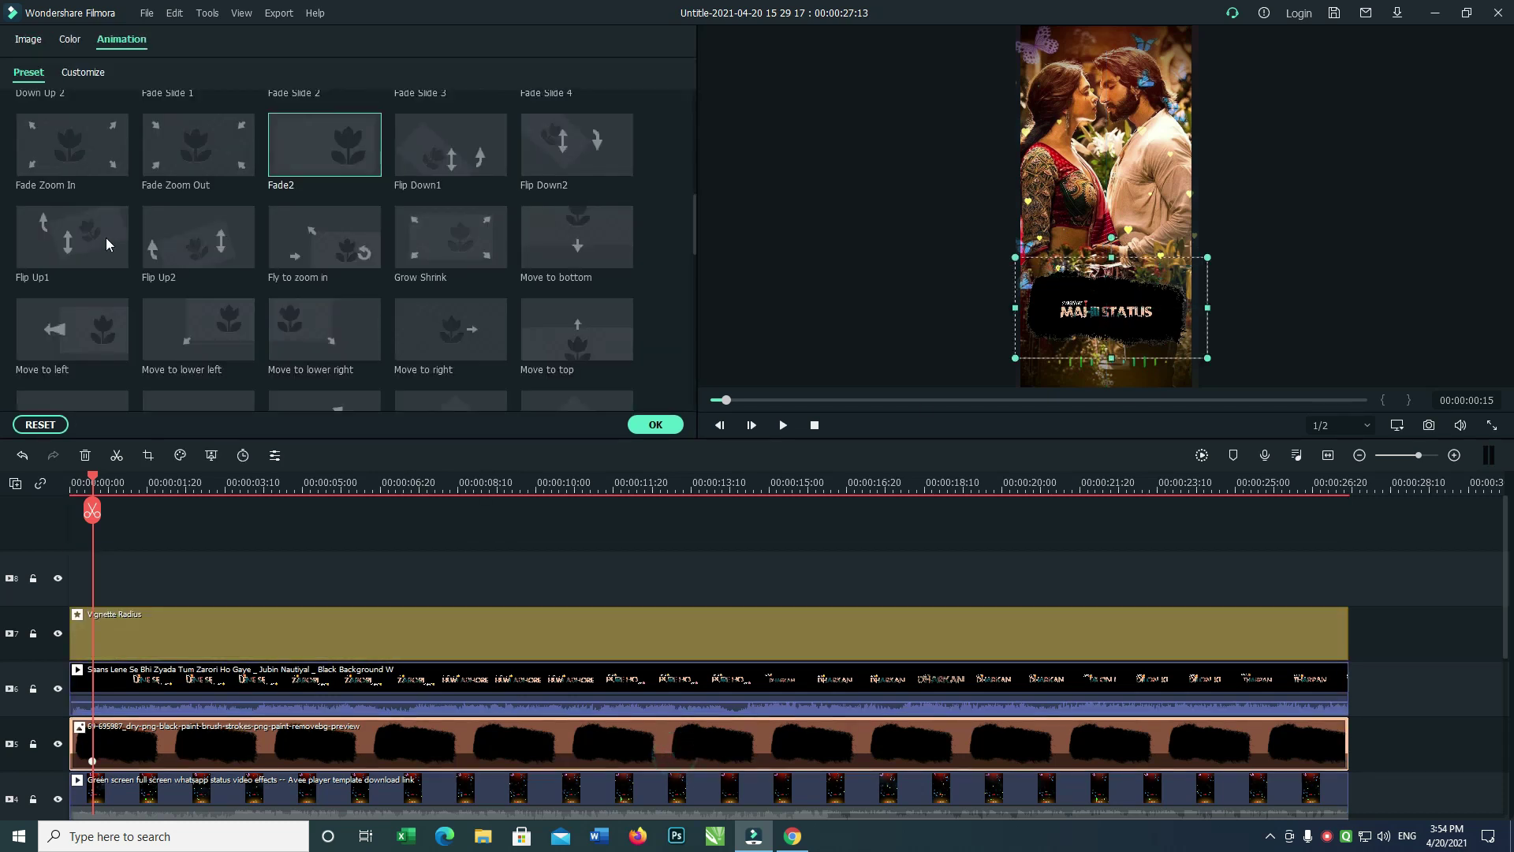
click(655, 424)
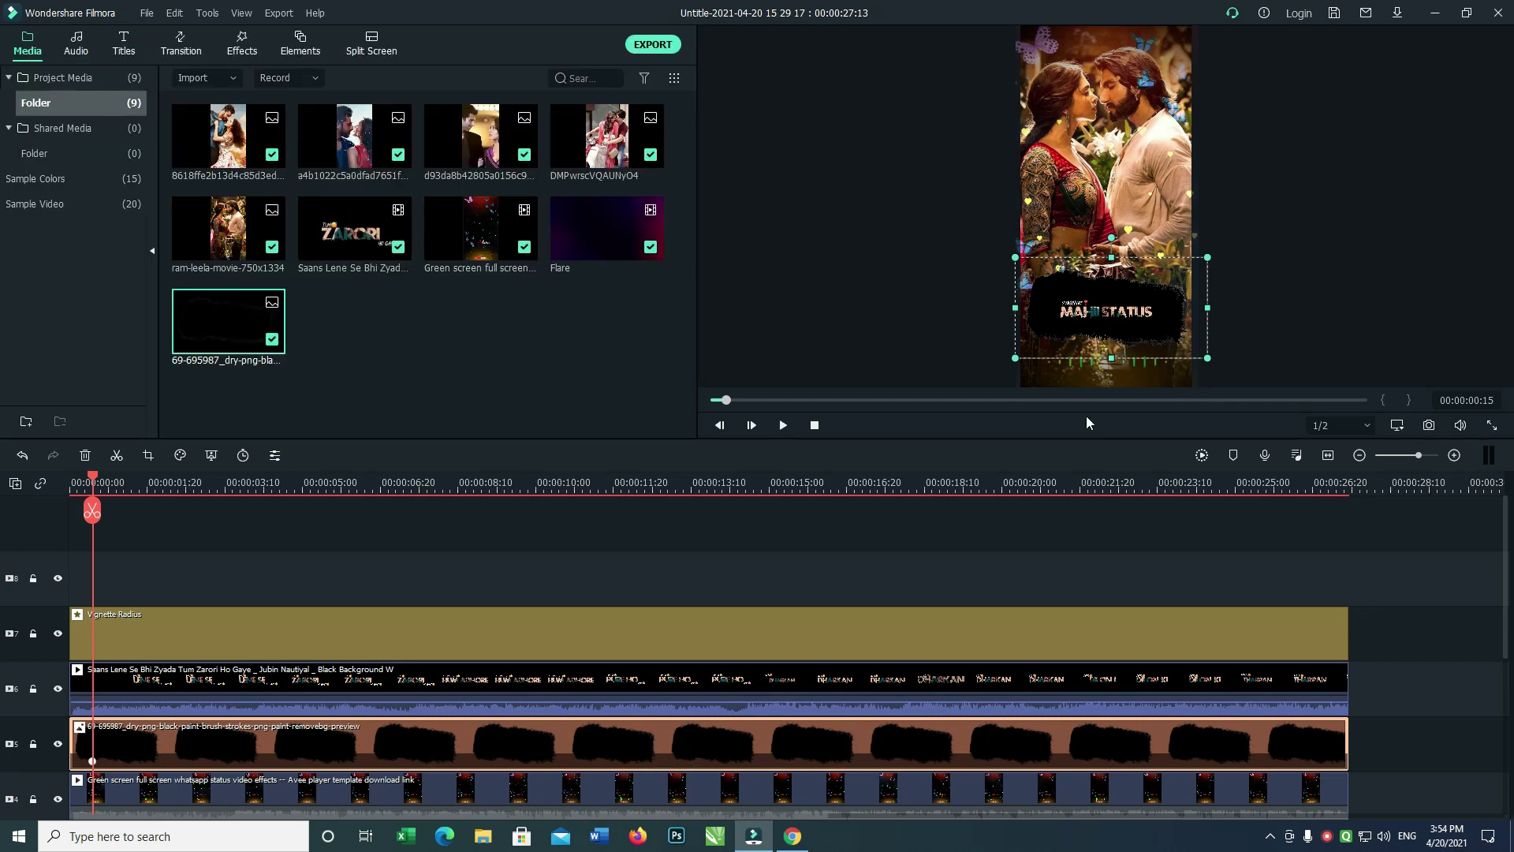
double_click(701, 734)
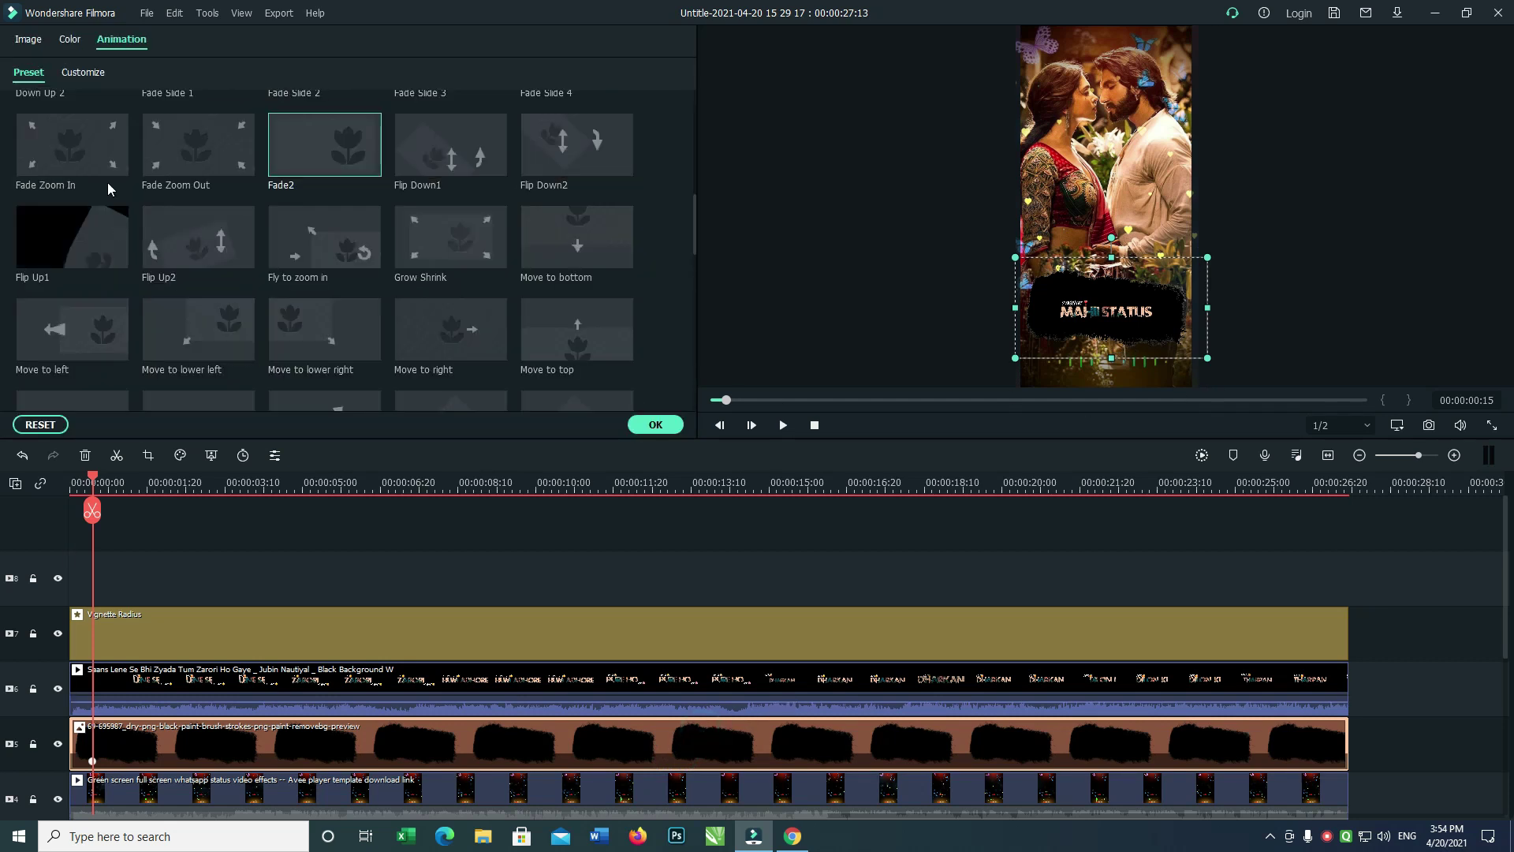
click(69, 39)
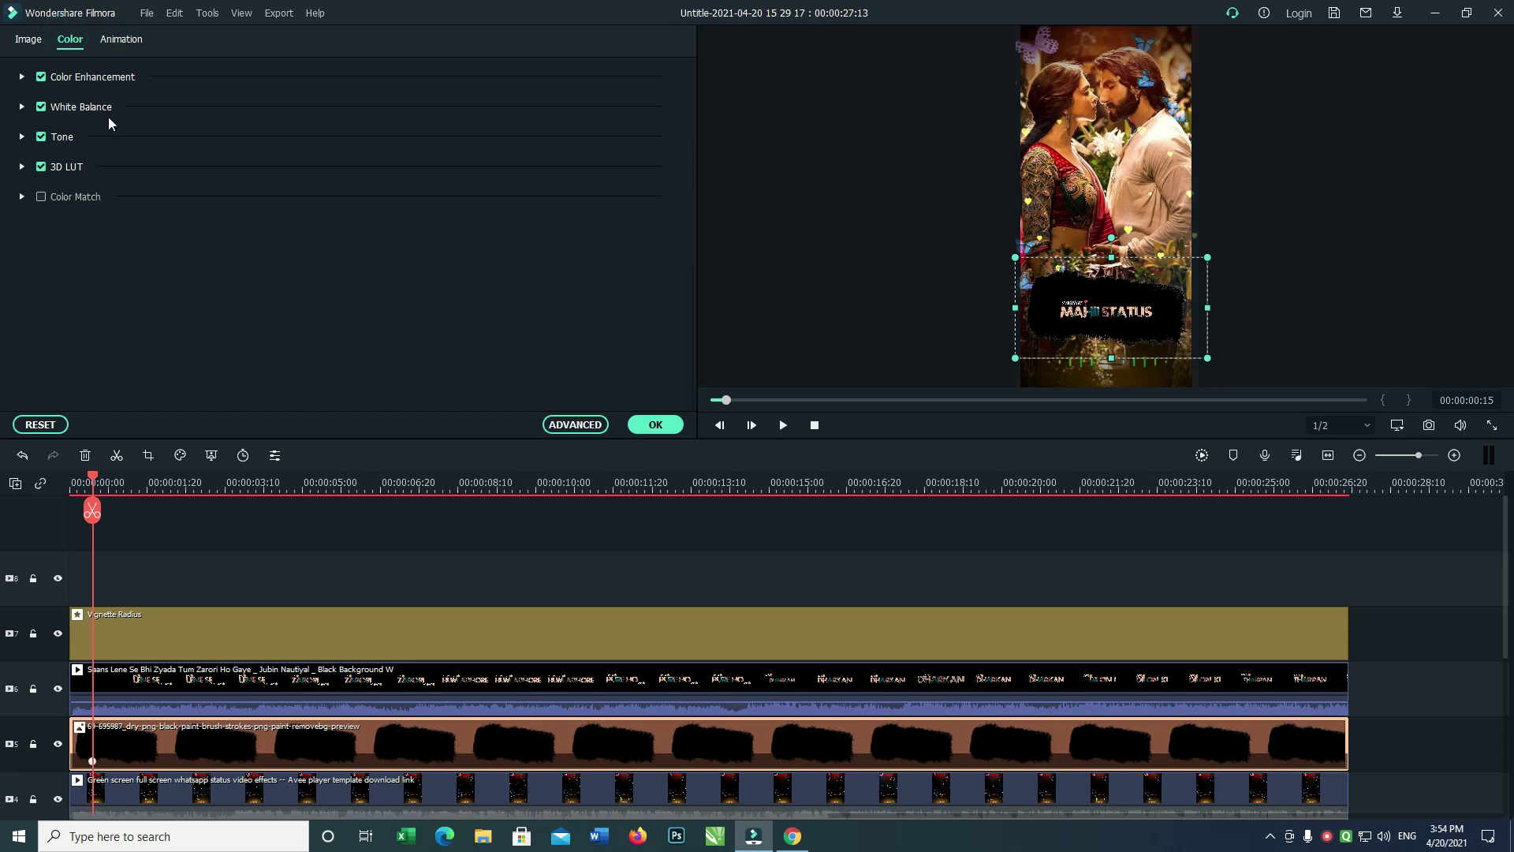
click(59, 136)
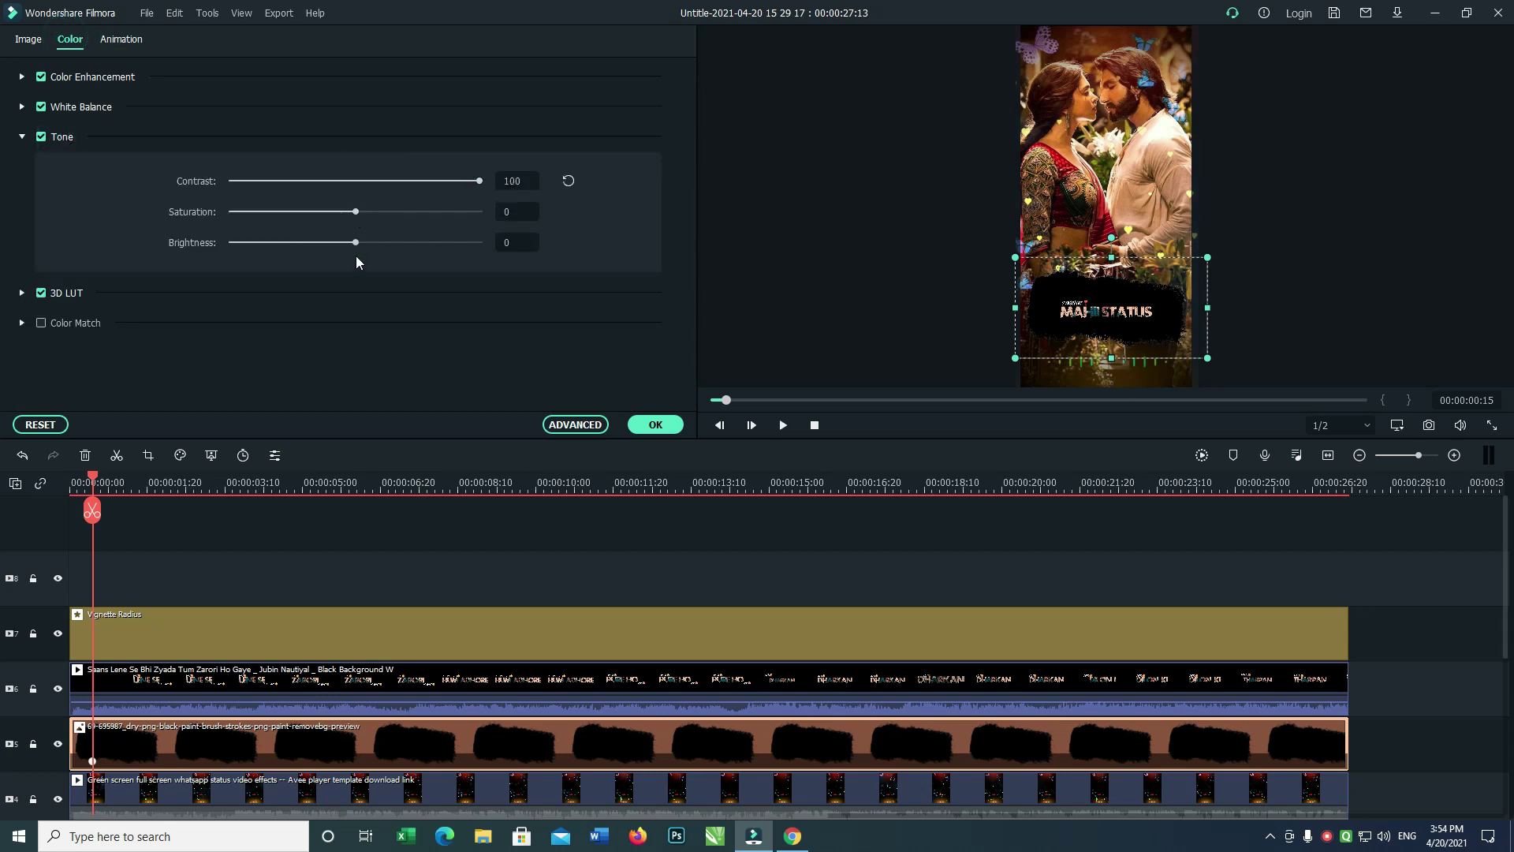
drag(304, 241, 226, 243)
click(645, 423)
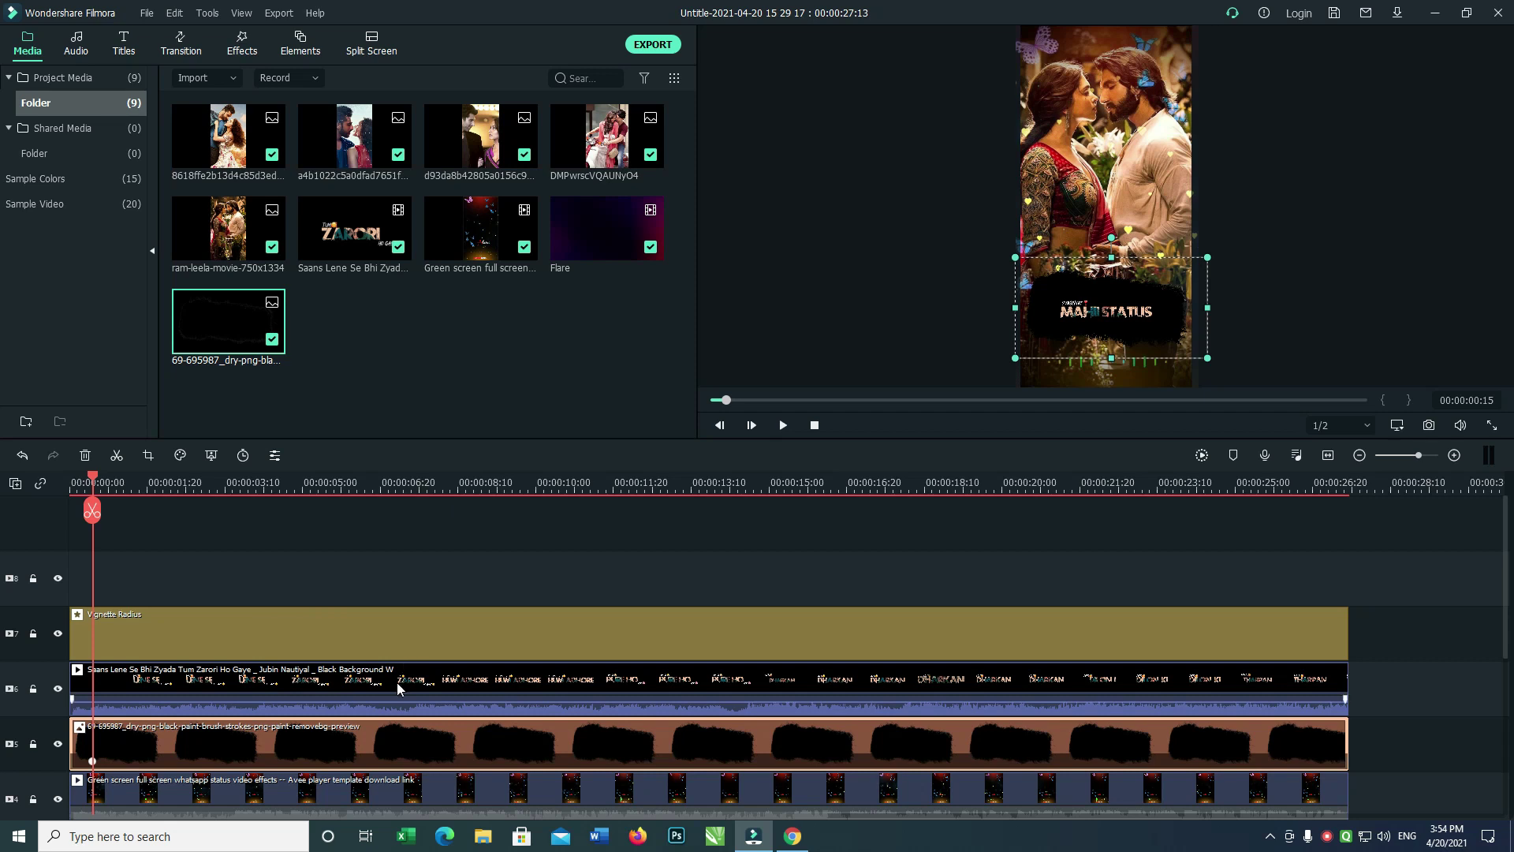
Add a drop shadow to the brush stroke with distance 0 and blur 6
double_click(451, 744)
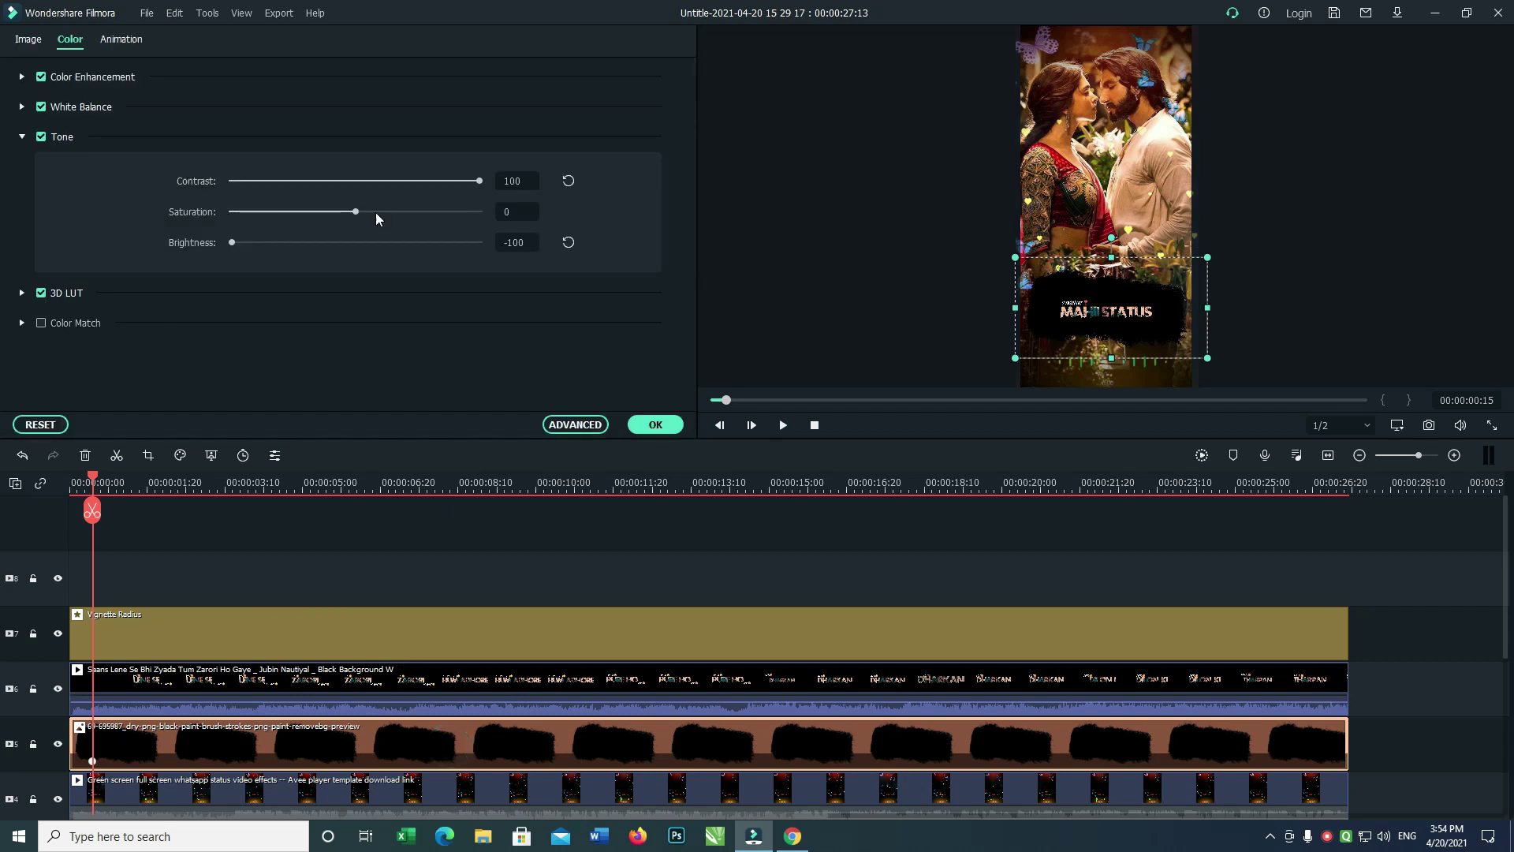
click(30, 39)
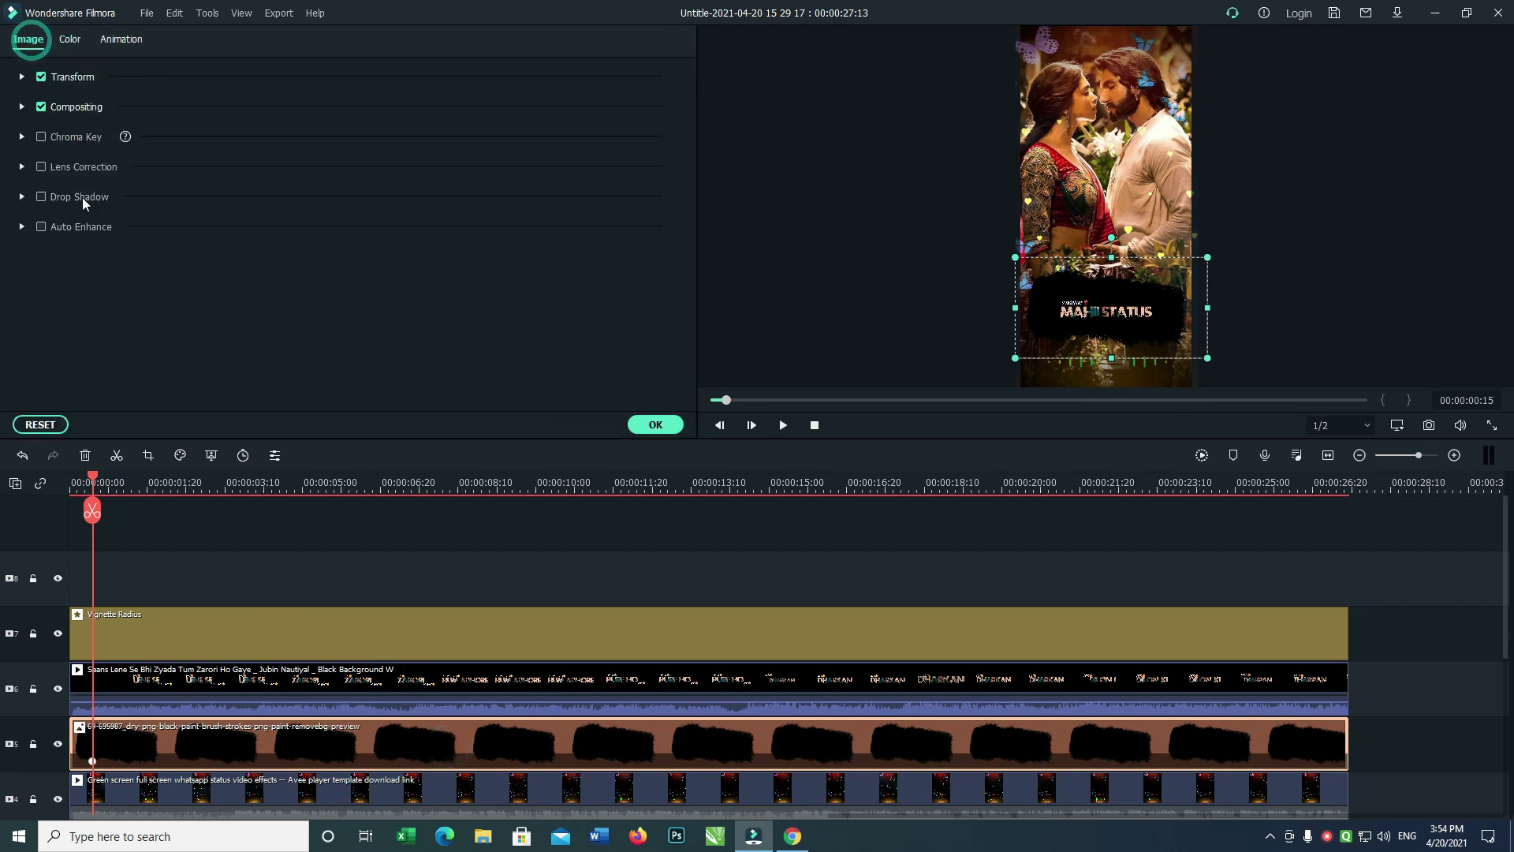
click(41, 197)
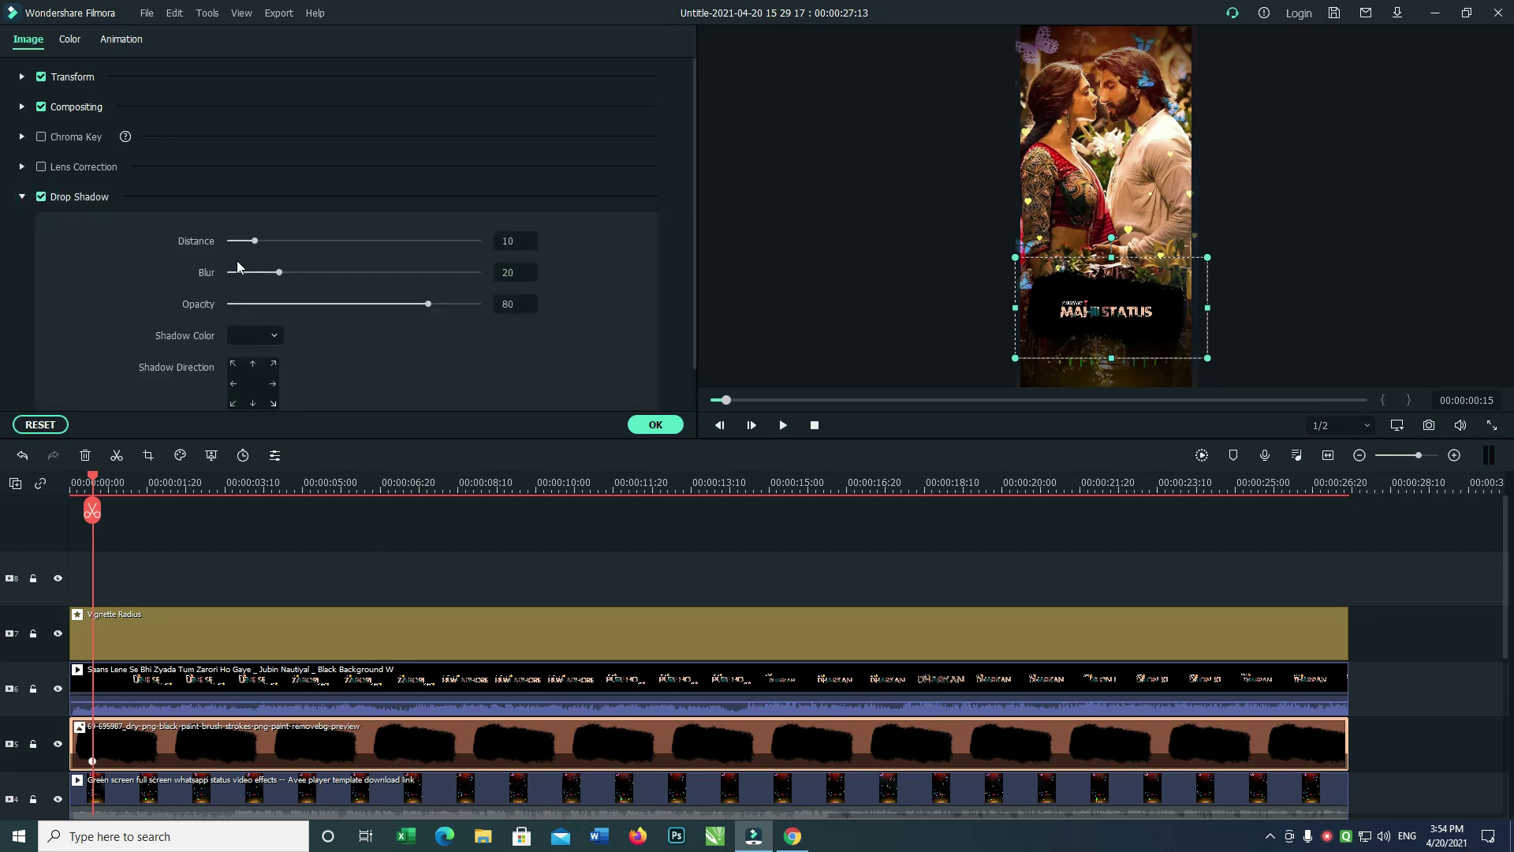
mouse_move(250, 240)
mouse_down()
mouse_move(230, 242)
mouse_move(260, 272)
mouse_move(235, 241)
mouse_up()
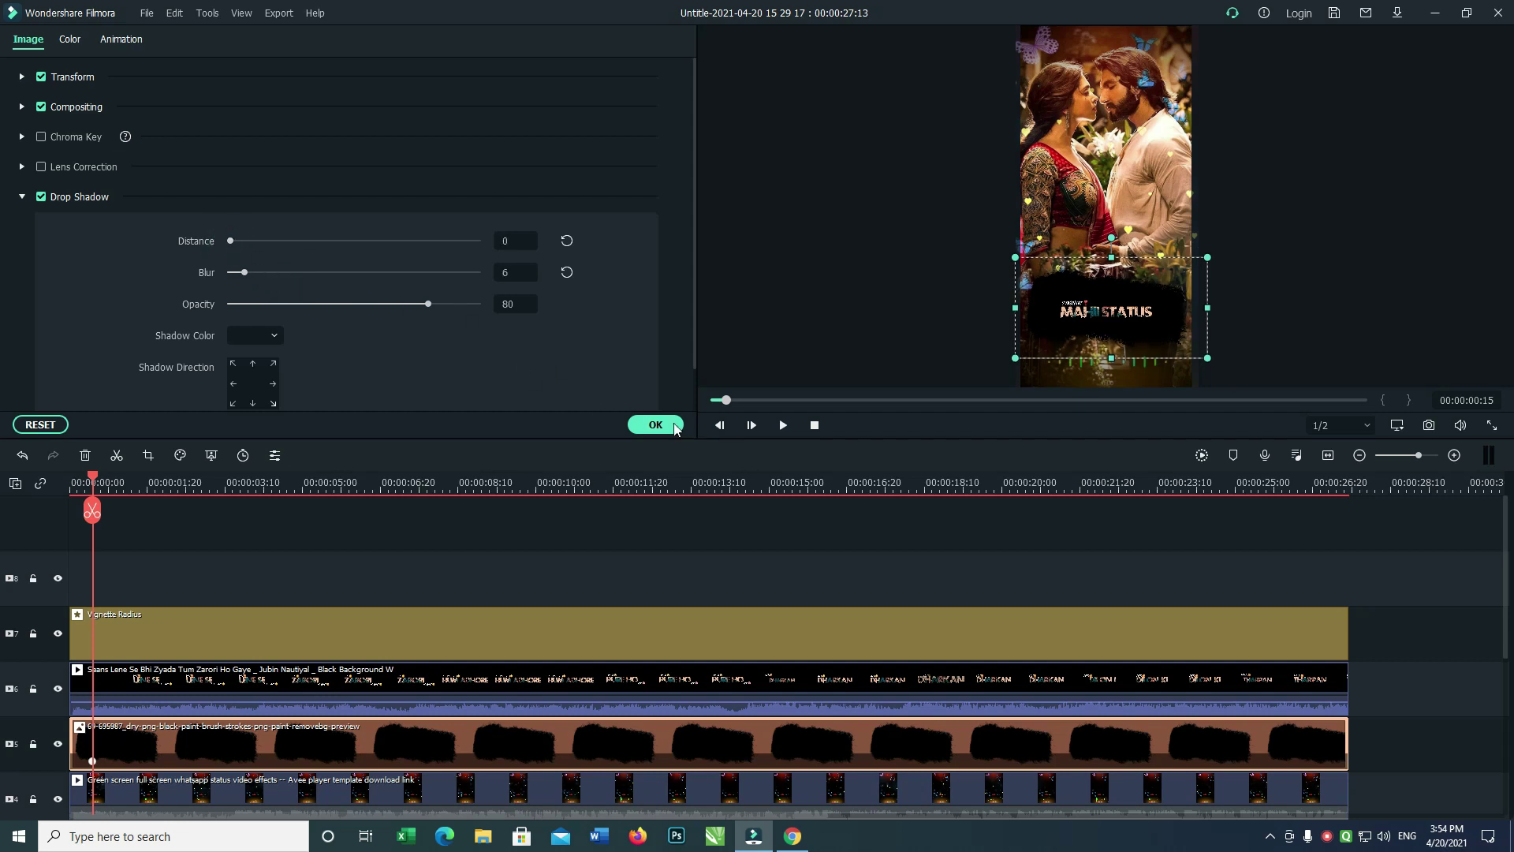
click(672, 425)
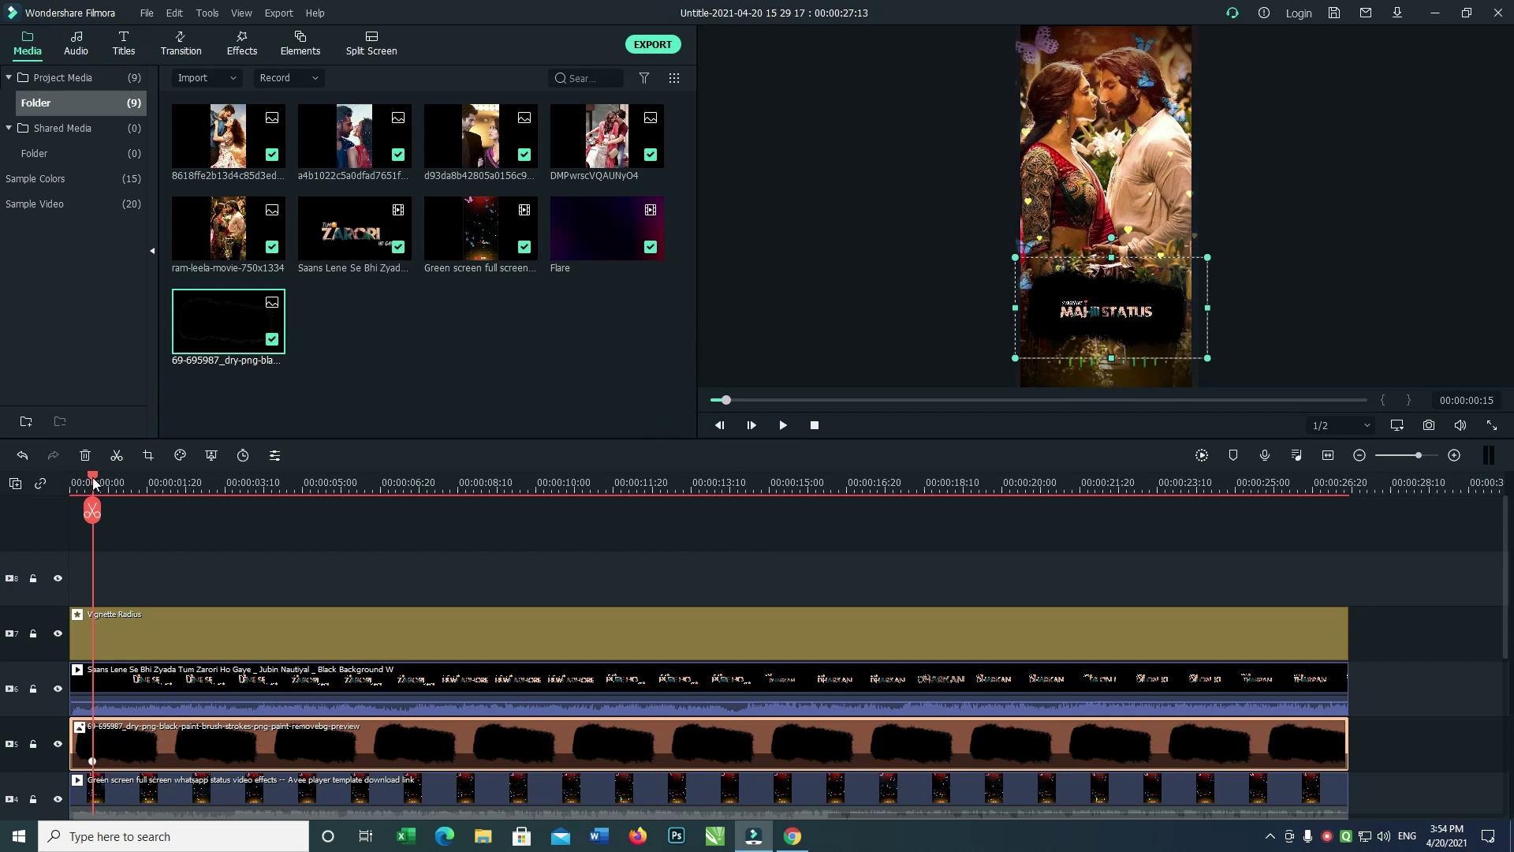
Find the Border effect by searching "bor" and add it above the vignette across the whole video length
drag(93, 483, 71, 483)
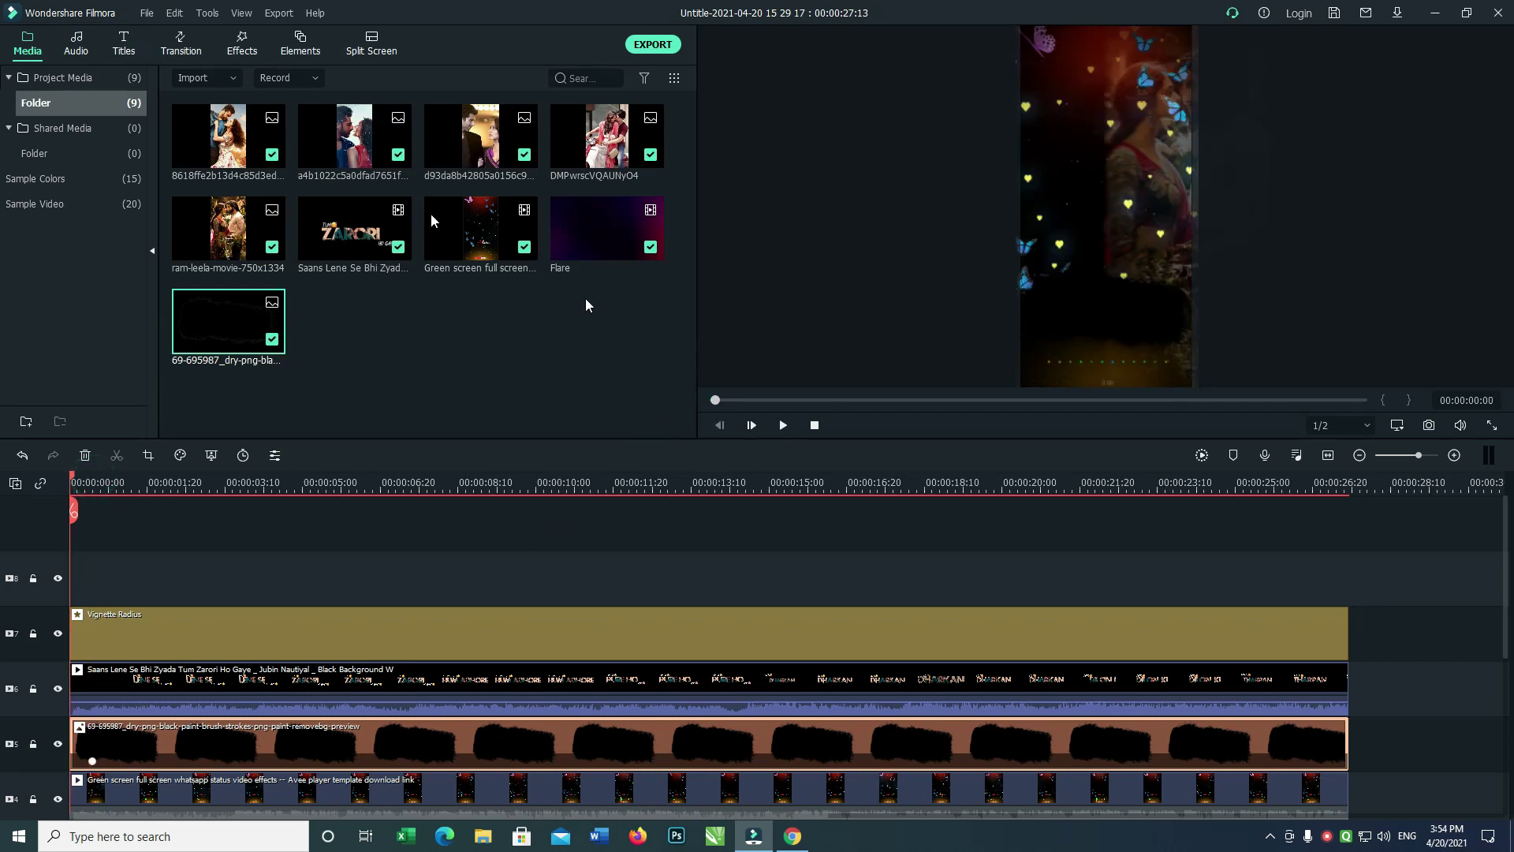
click(241, 45)
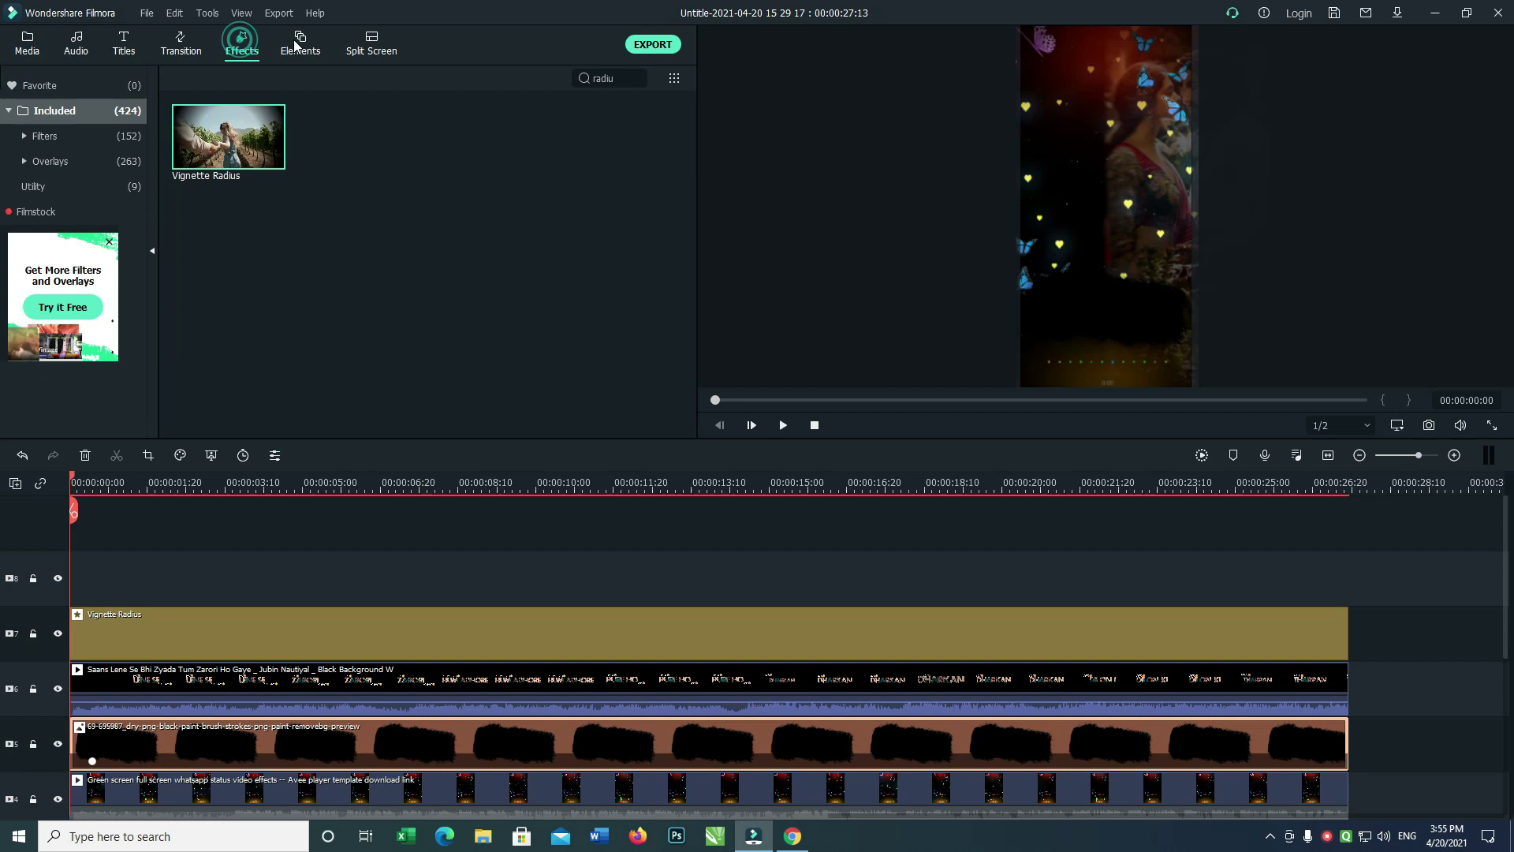
click(636, 78)
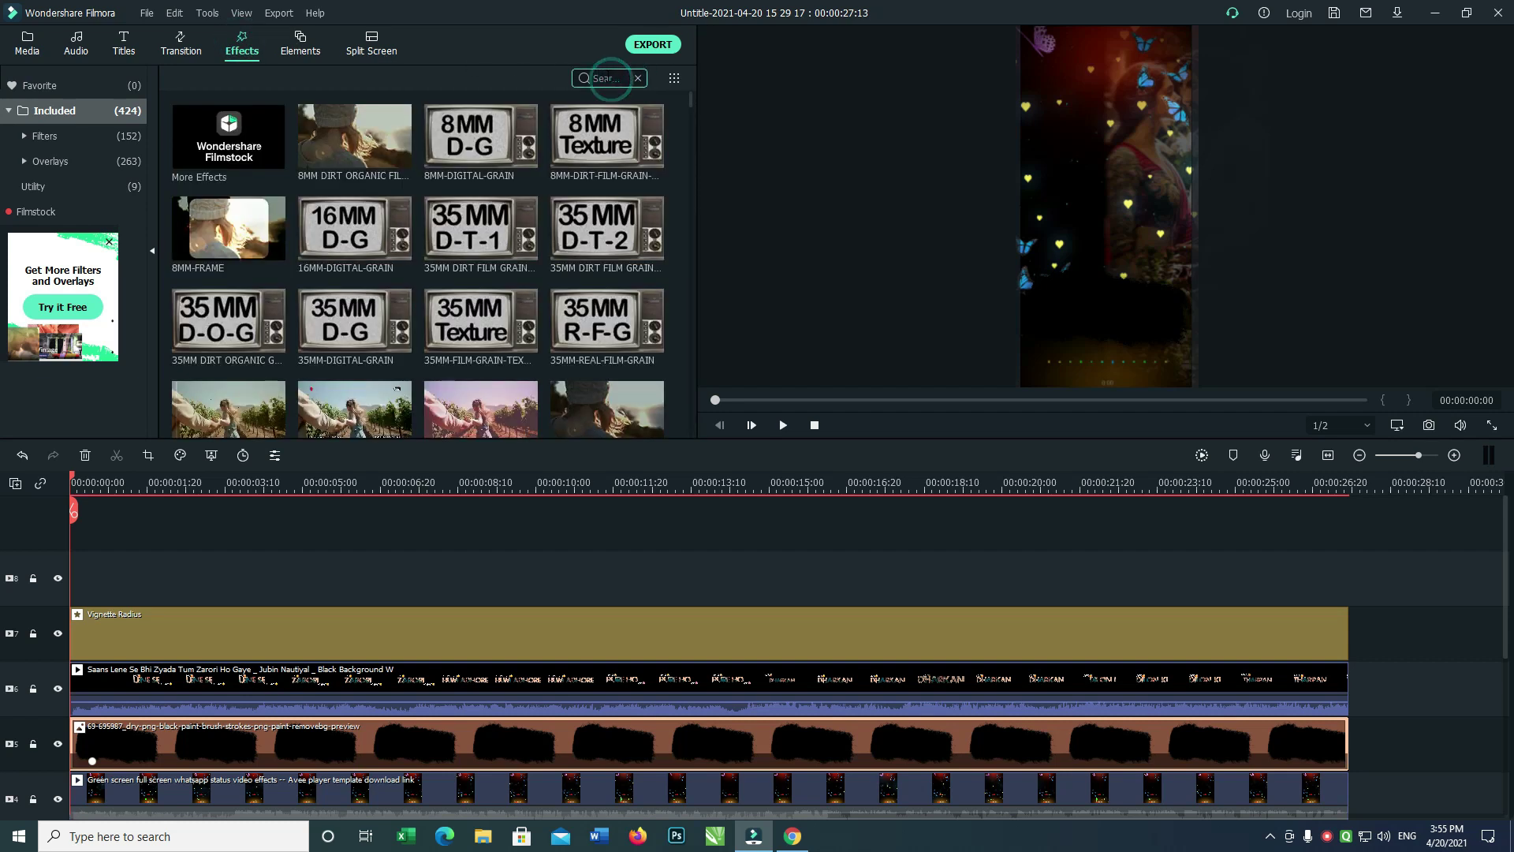
text(bor)
drag(228, 136, 1349, 618)
double_click(1265, 592)
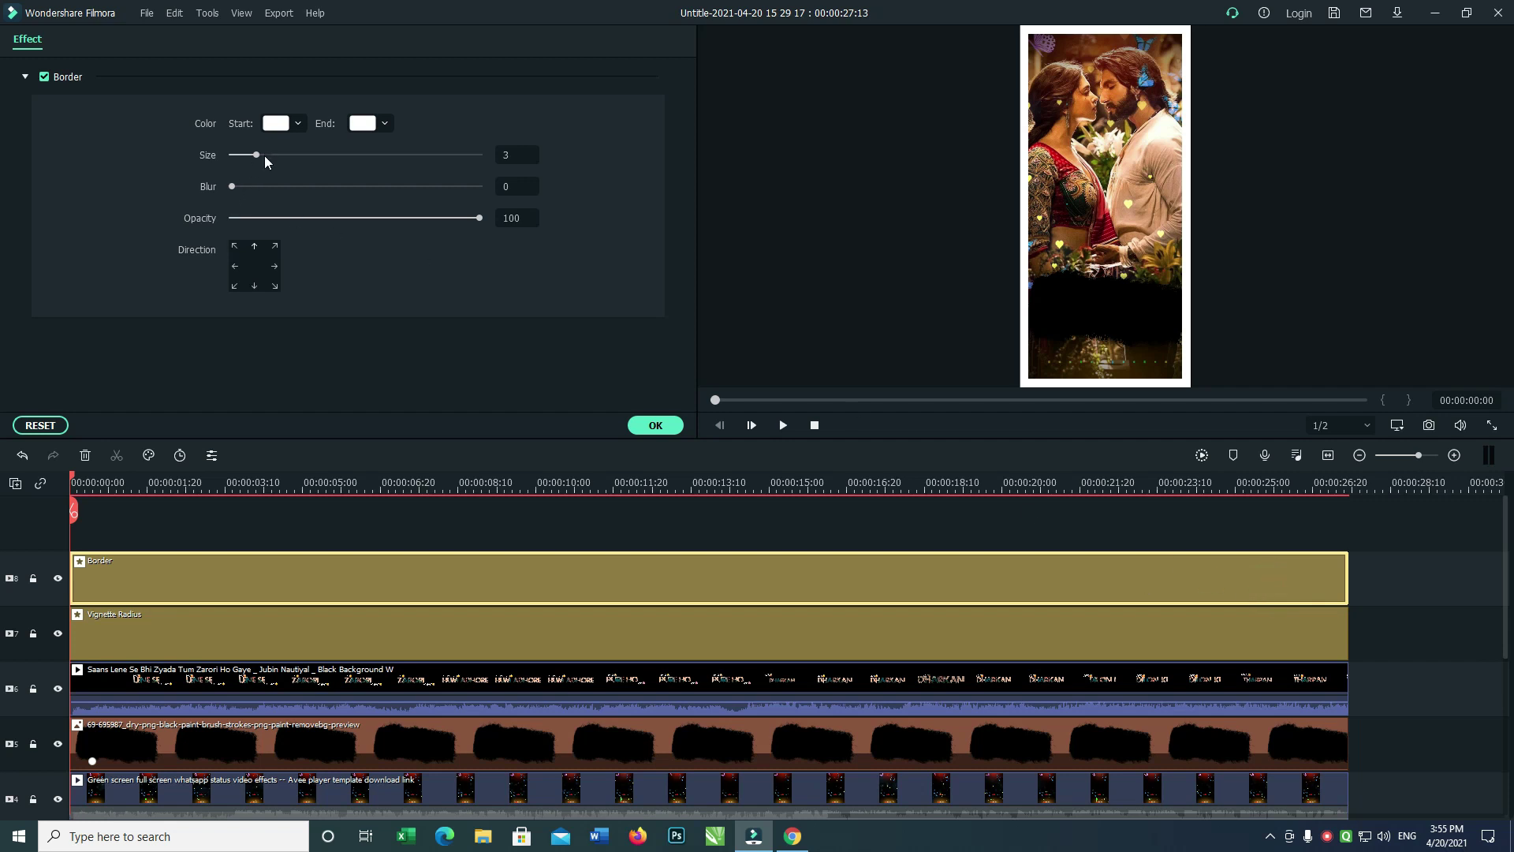
Set the border size to 2 with a bright green (#00ff00) start color and a black end color
drag(256, 157, 247, 158)
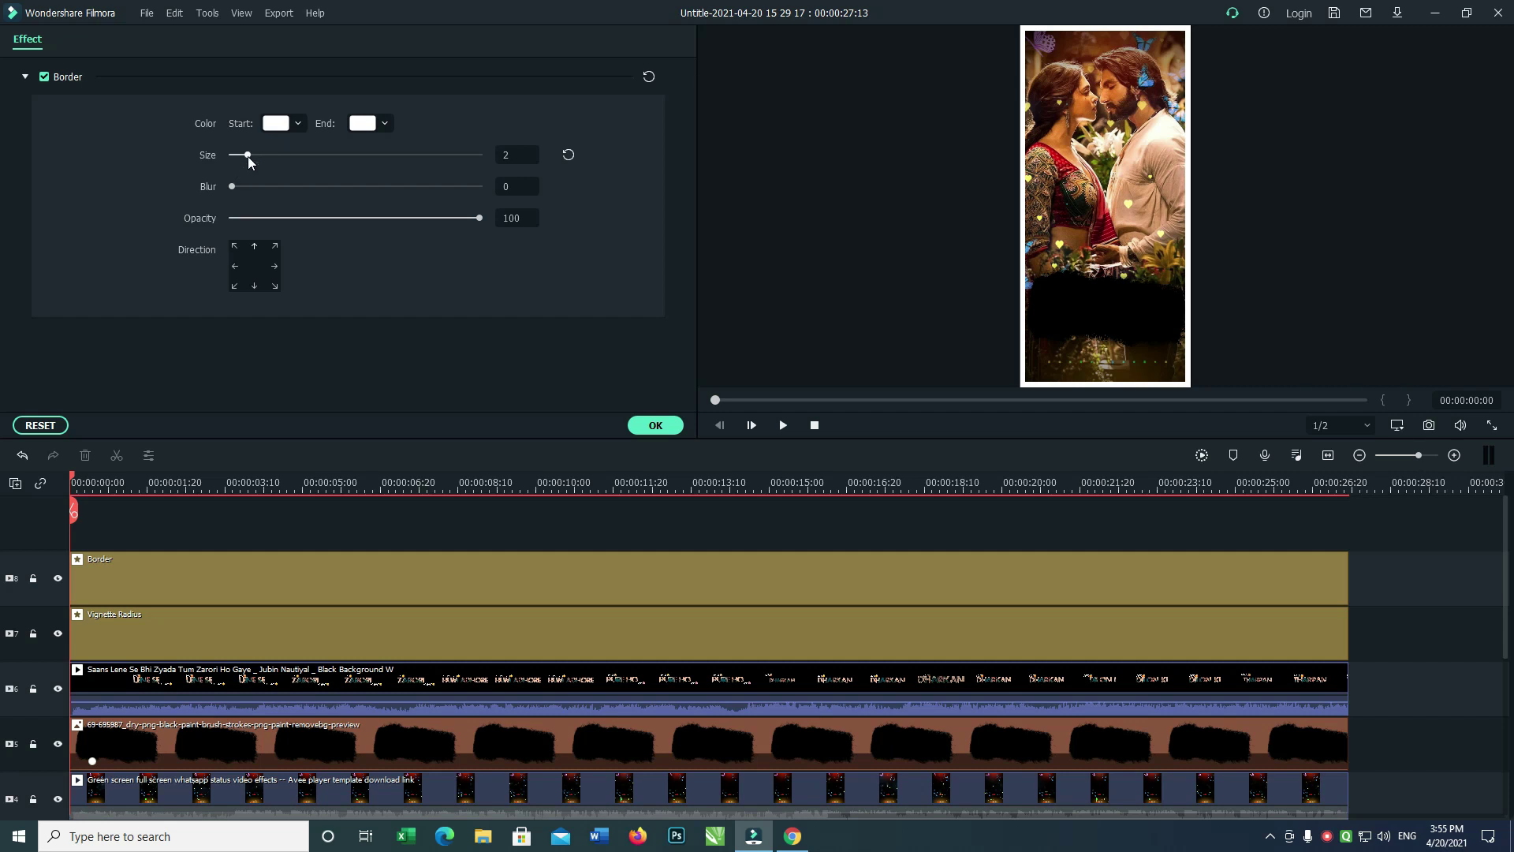
click(291, 123)
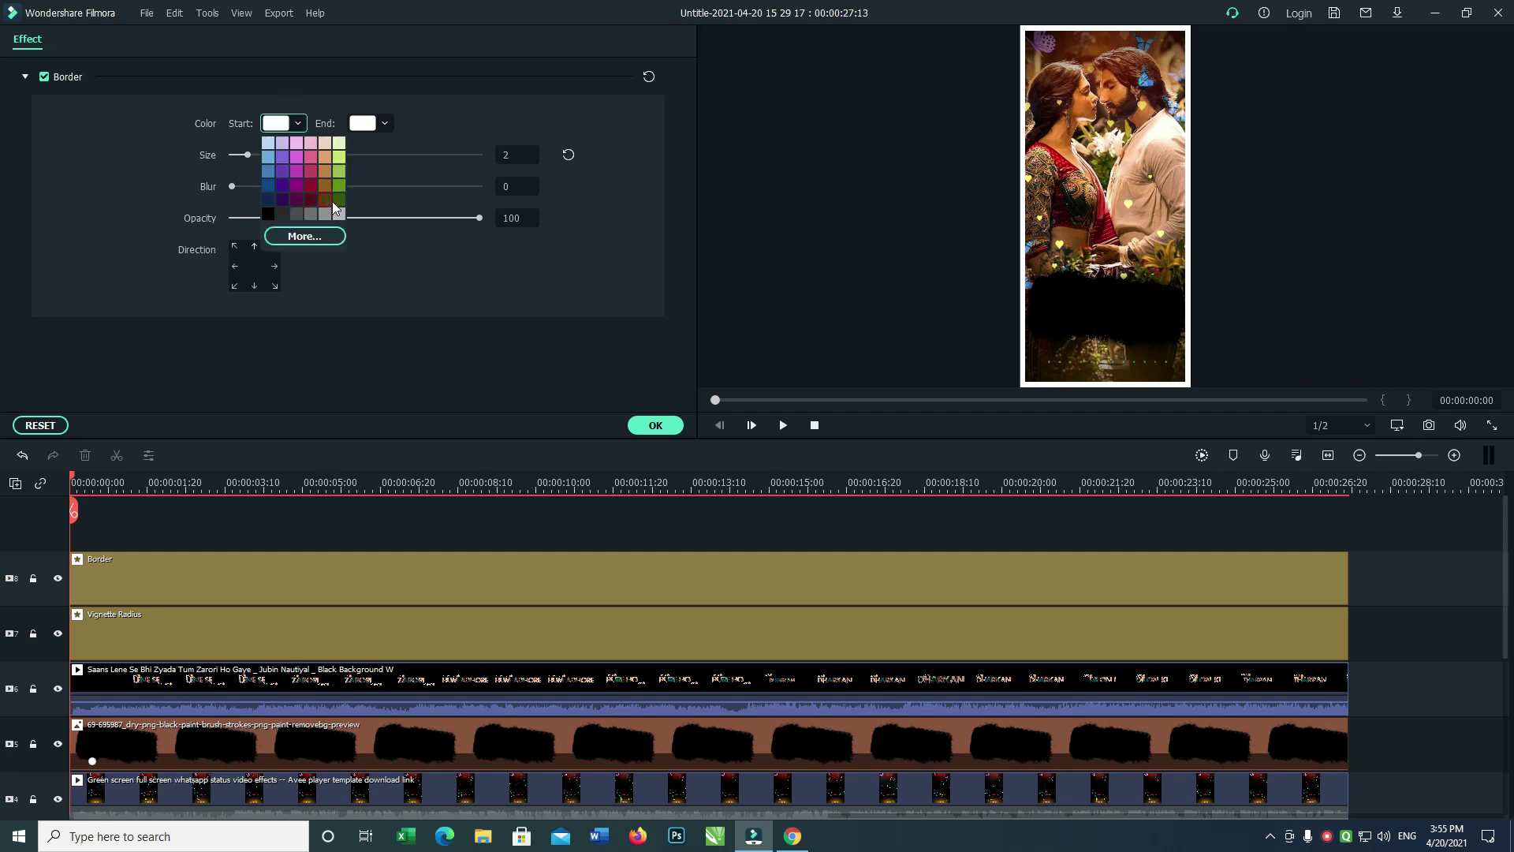
click(339, 157)
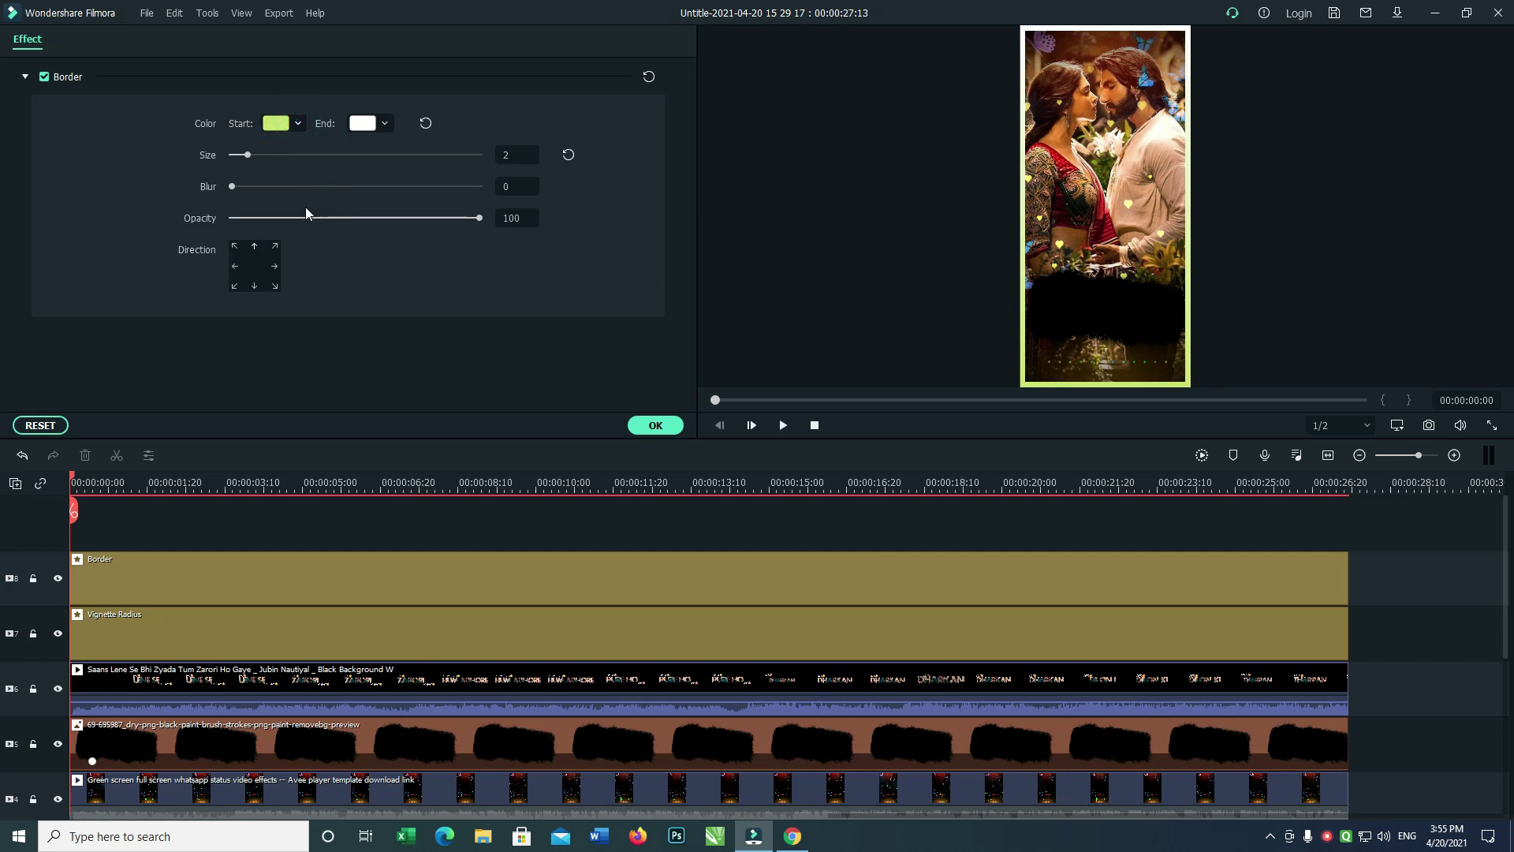
click(304, 236)
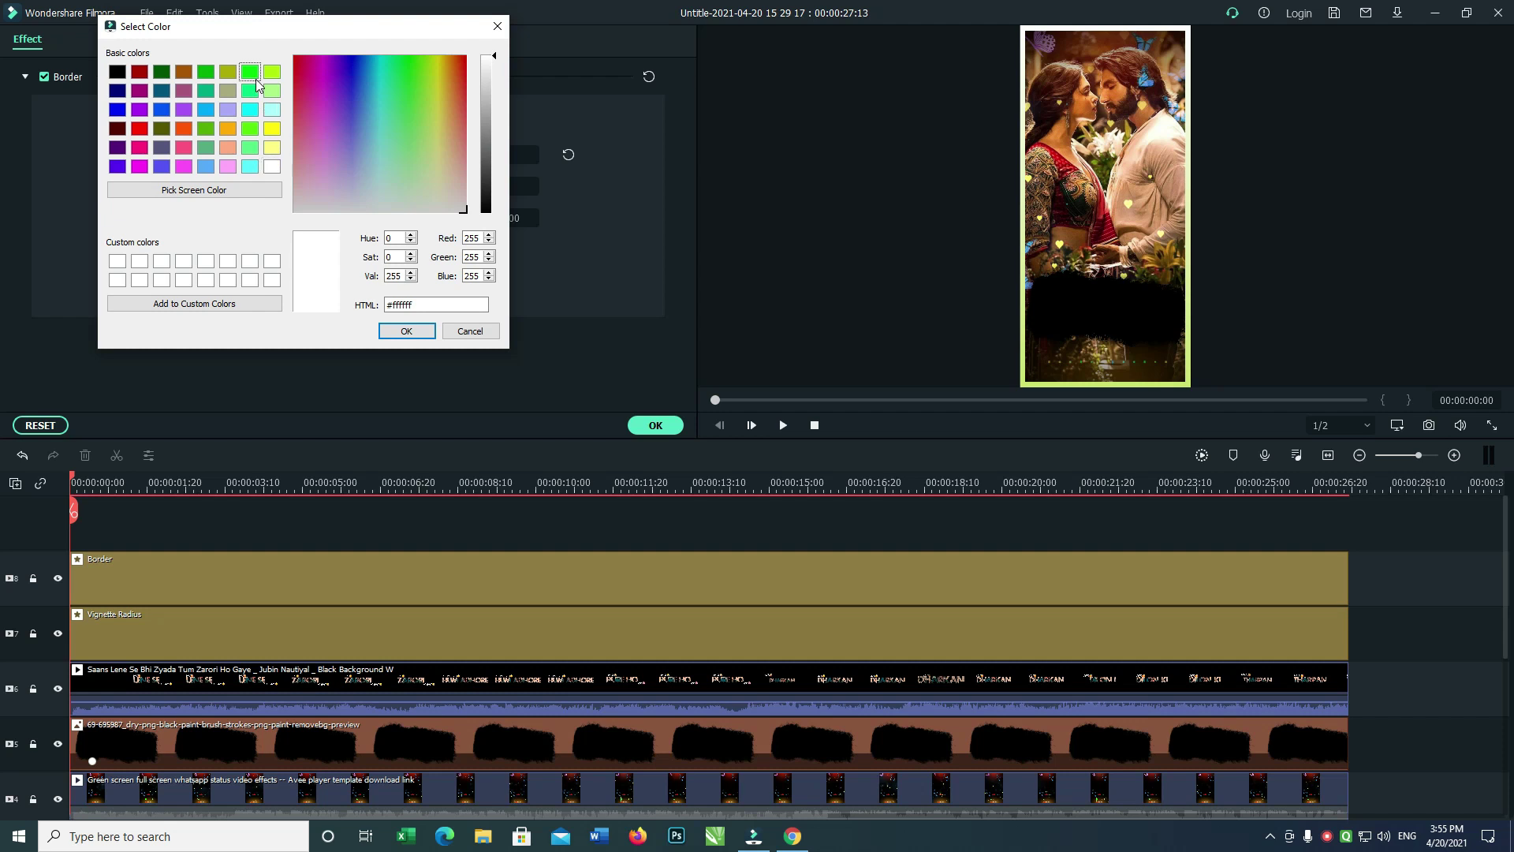
click(252, 75)
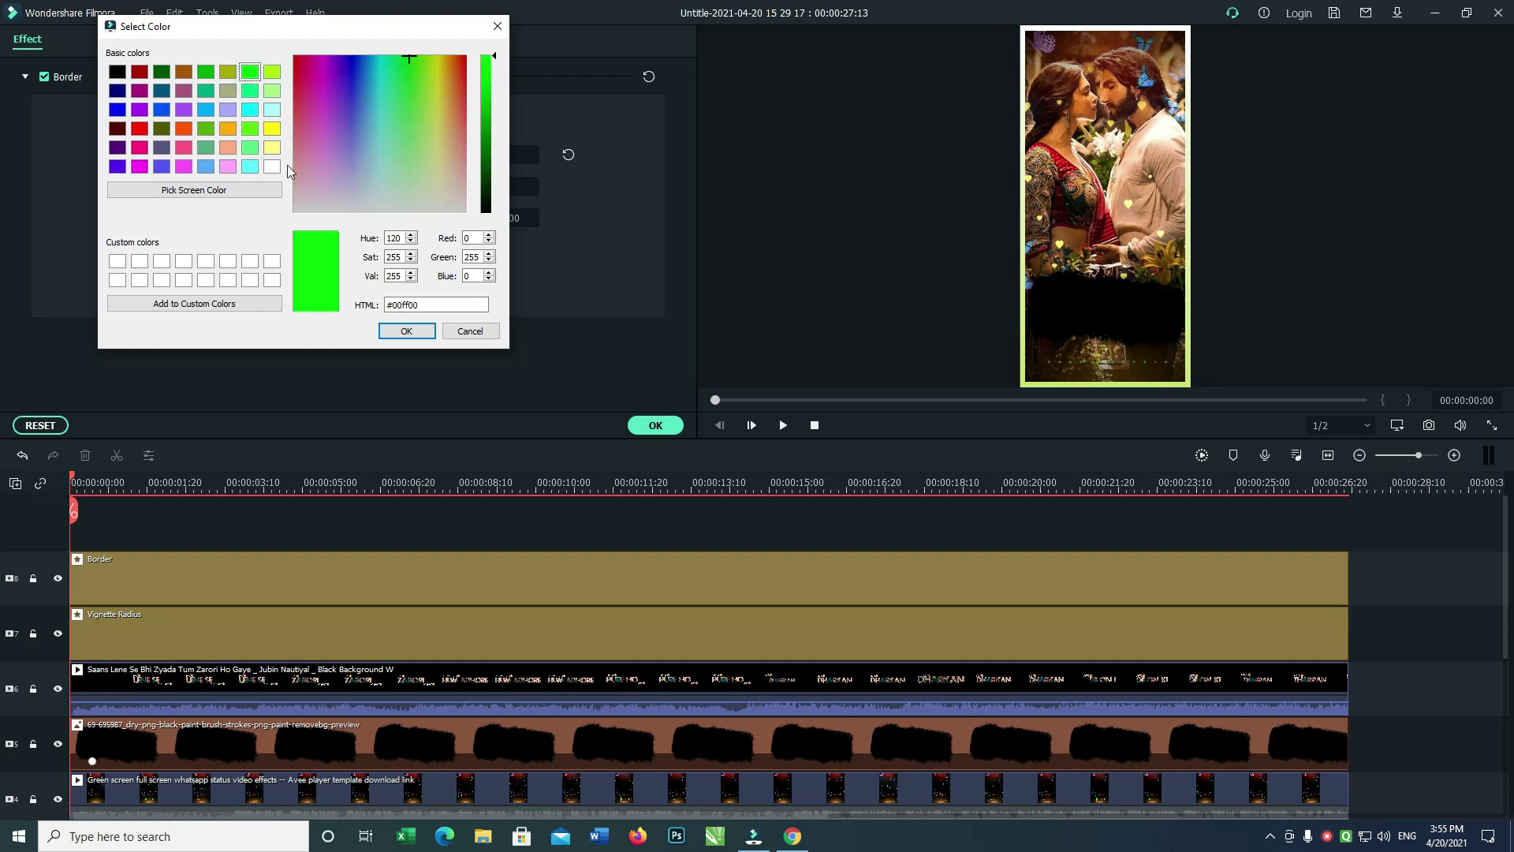
click(402, 332)
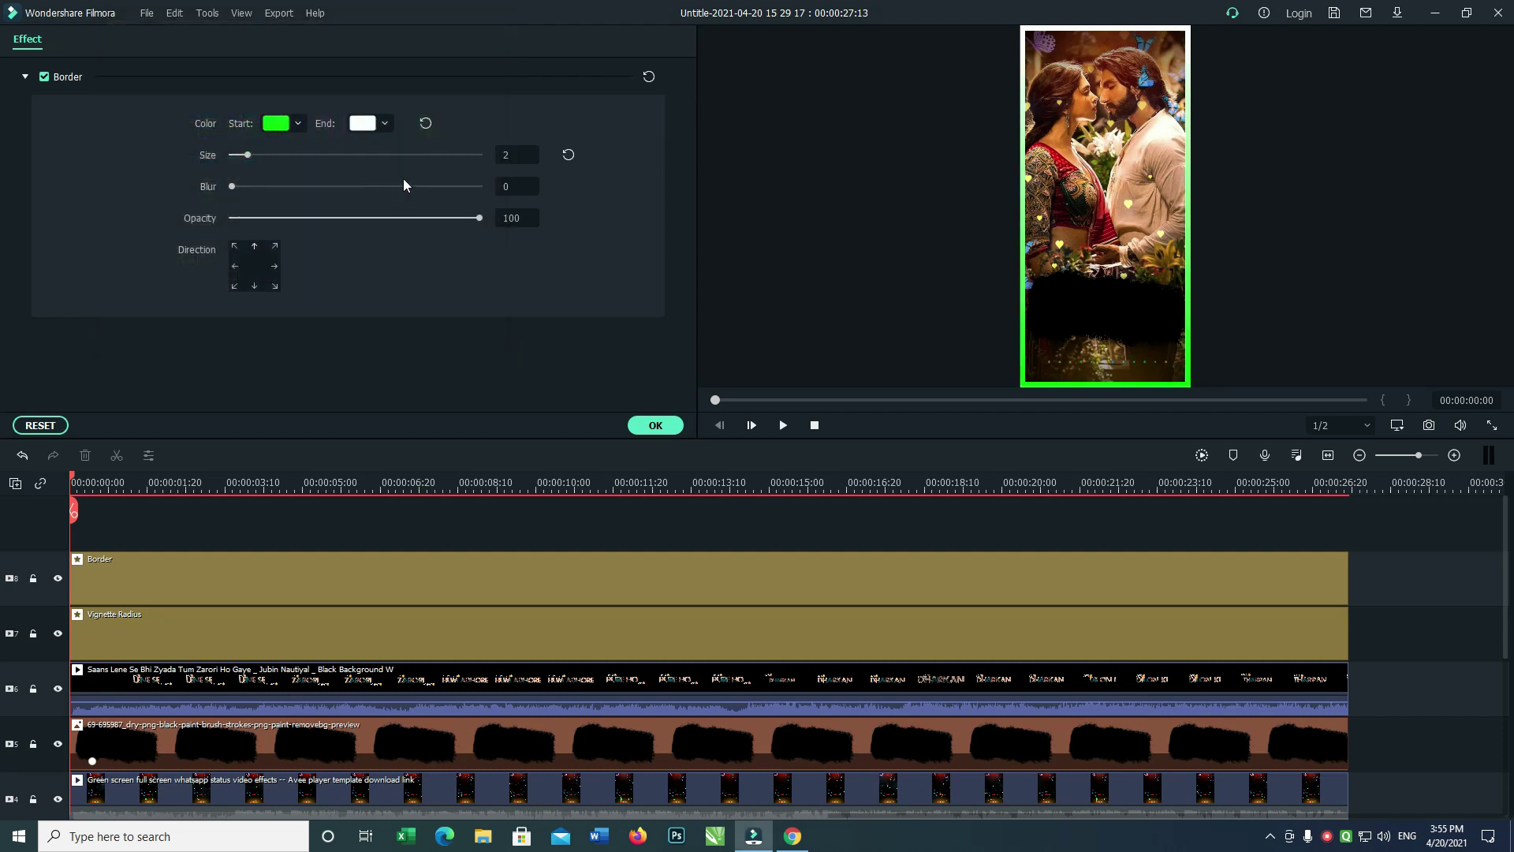
click(385, 124)
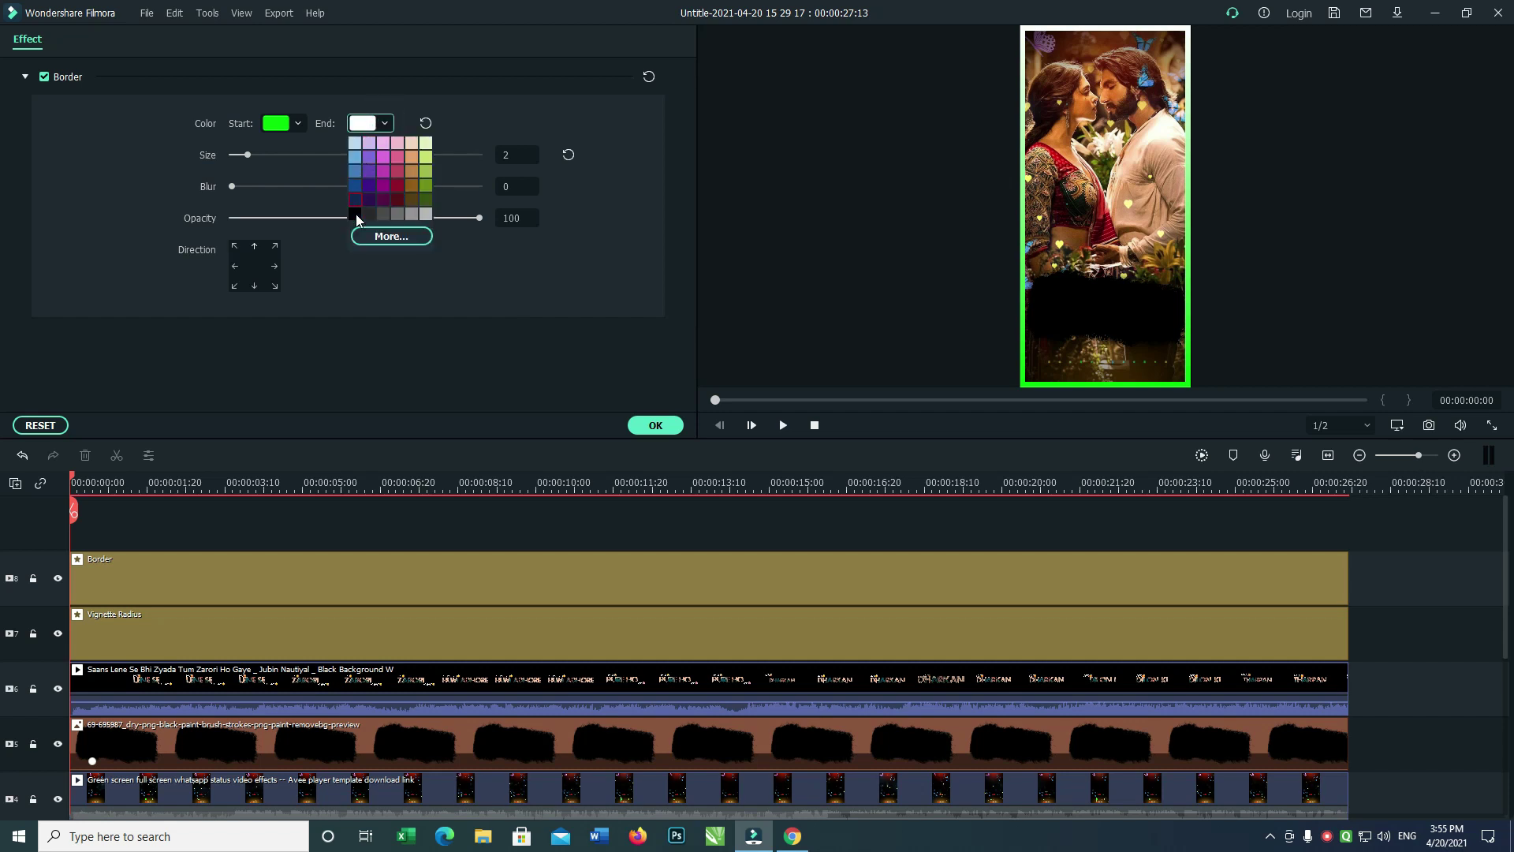
click(356, 214)
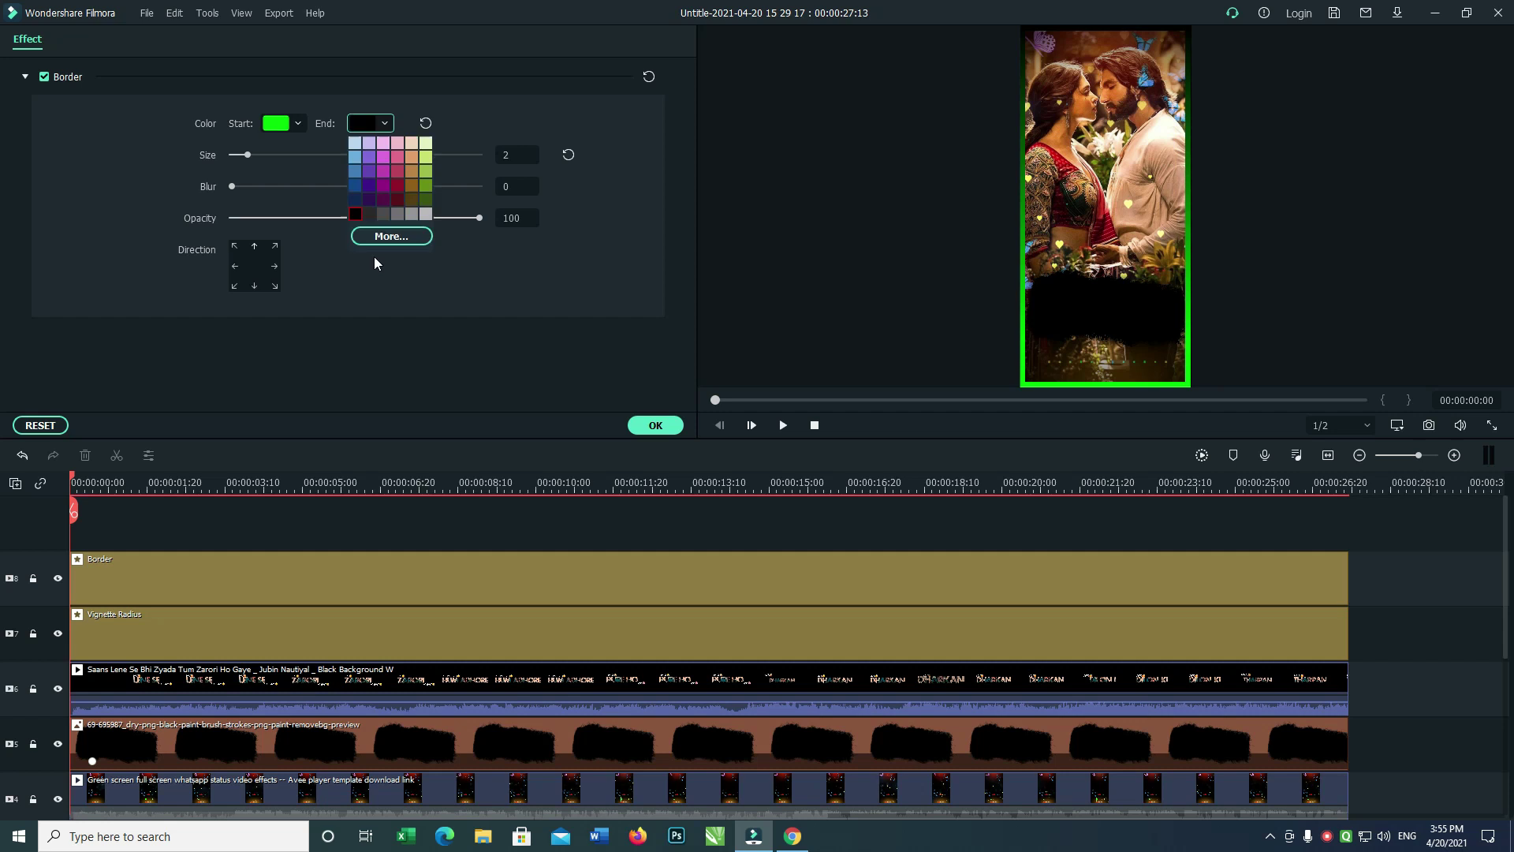
Set the border's end color to bright green and its size to 1, and confirm the effect settings
click(371, 235)
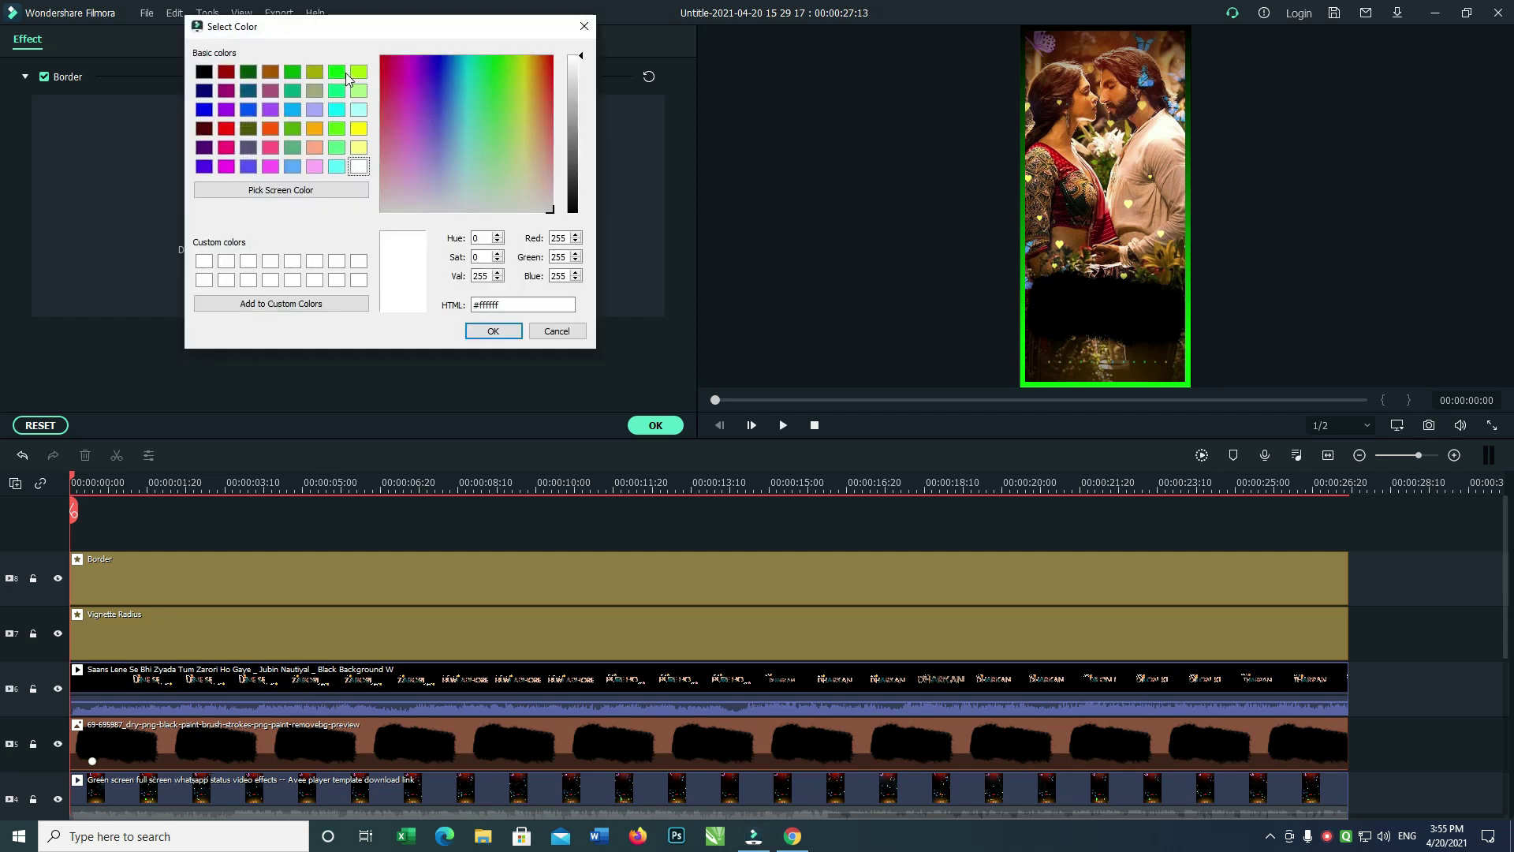
click(342, 73)
click(489, 335)
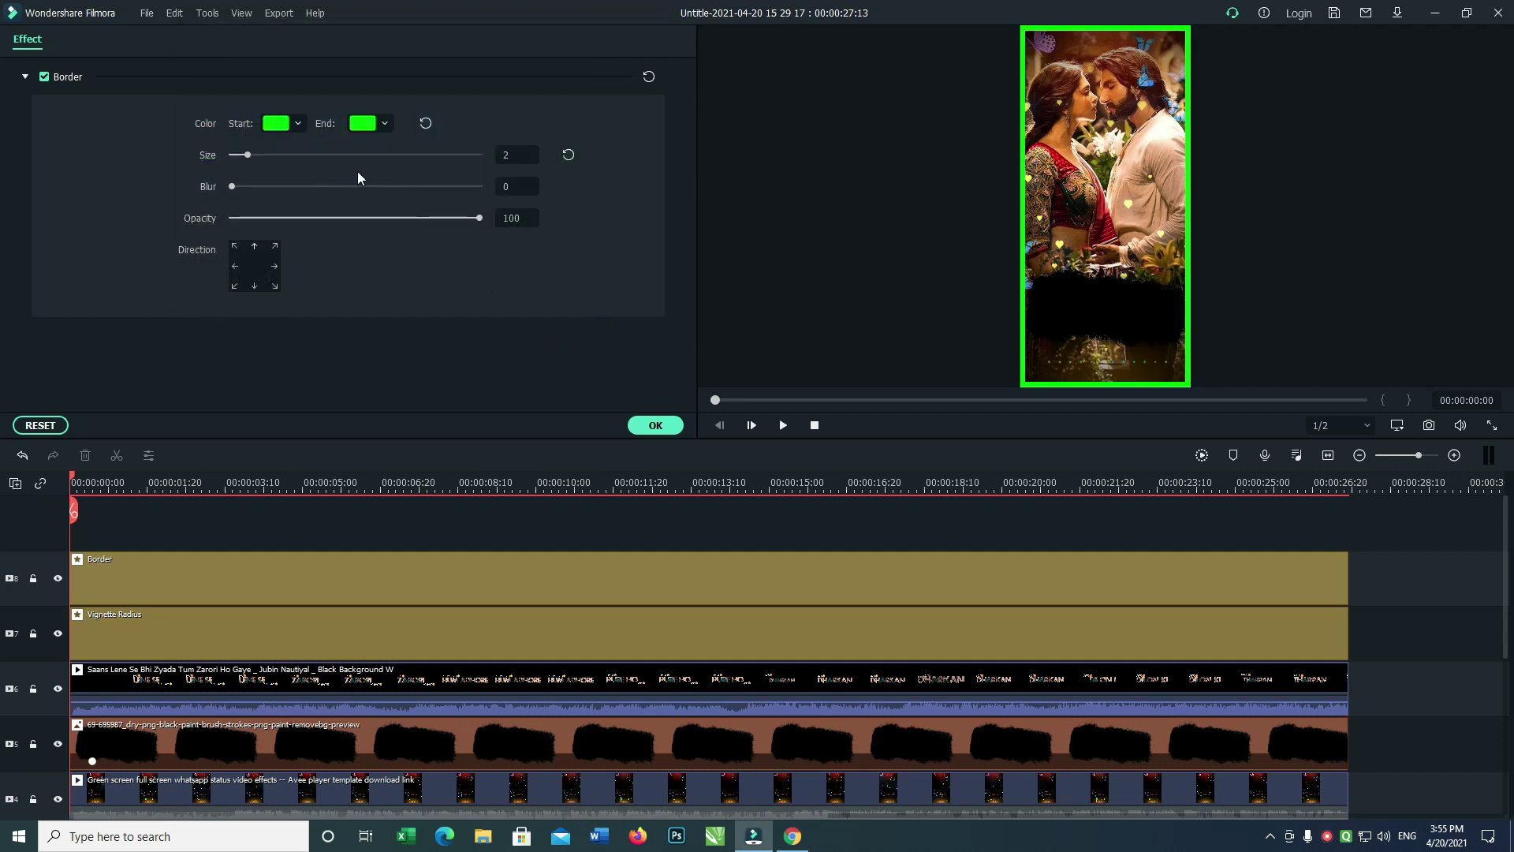
drag(246, 158, 244, 159)
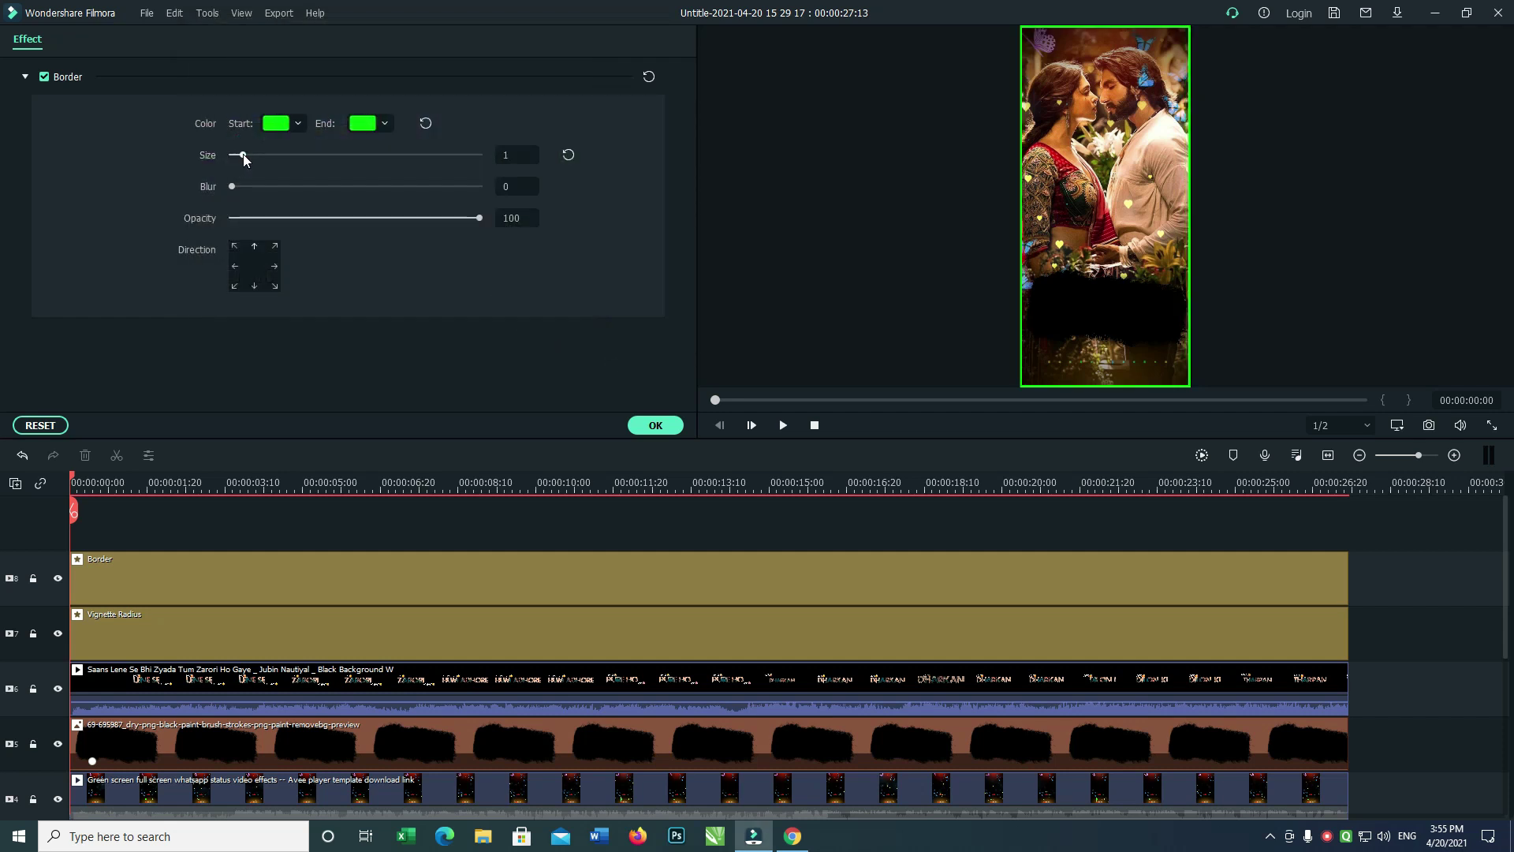
click(654, 424)
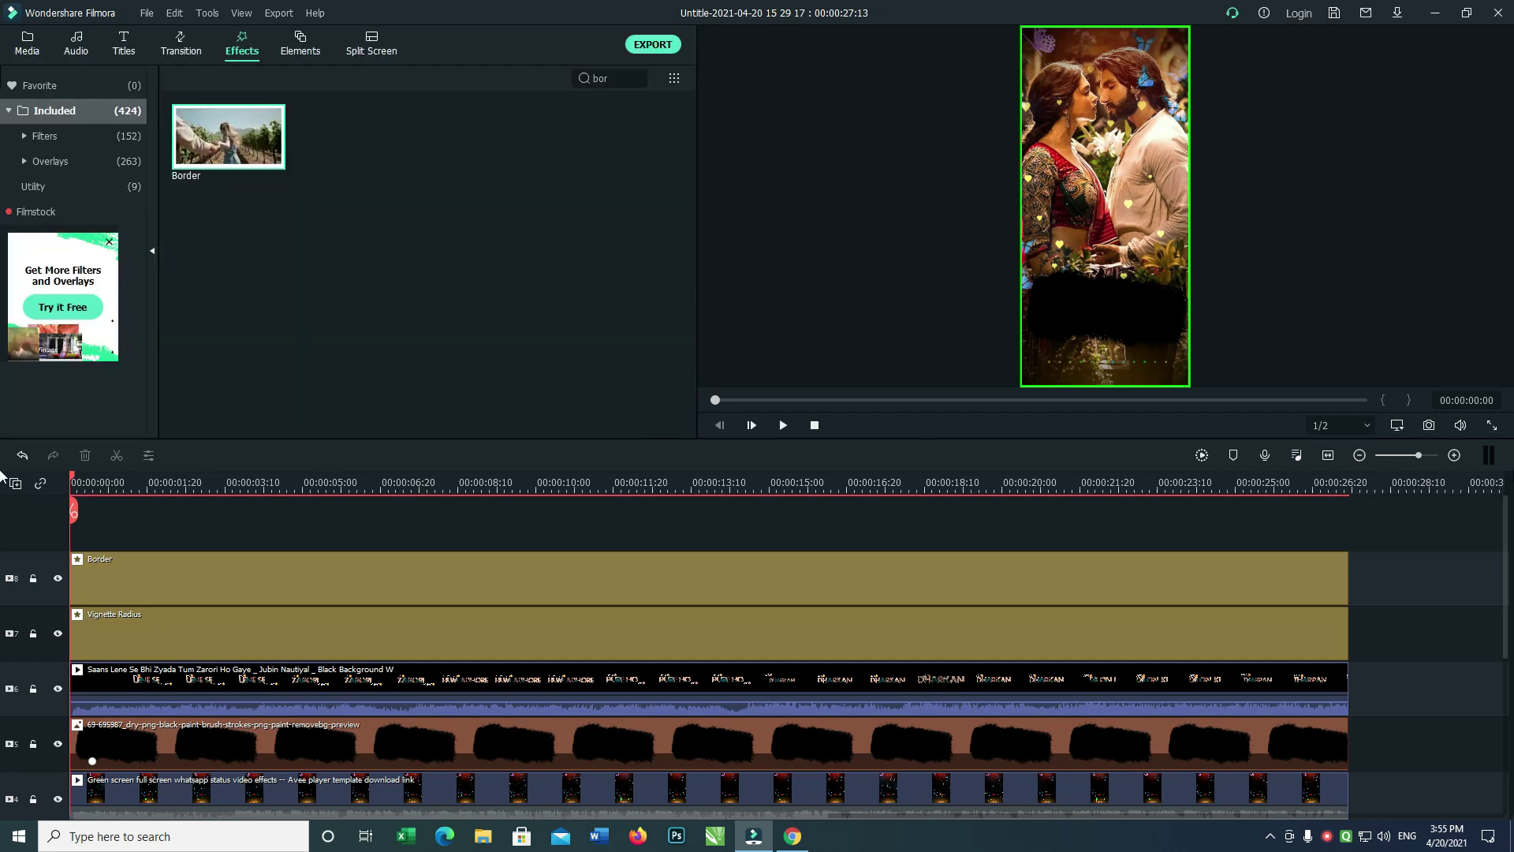
Preview the bordered video in full screen, and return to the editor
click(1492, 427)
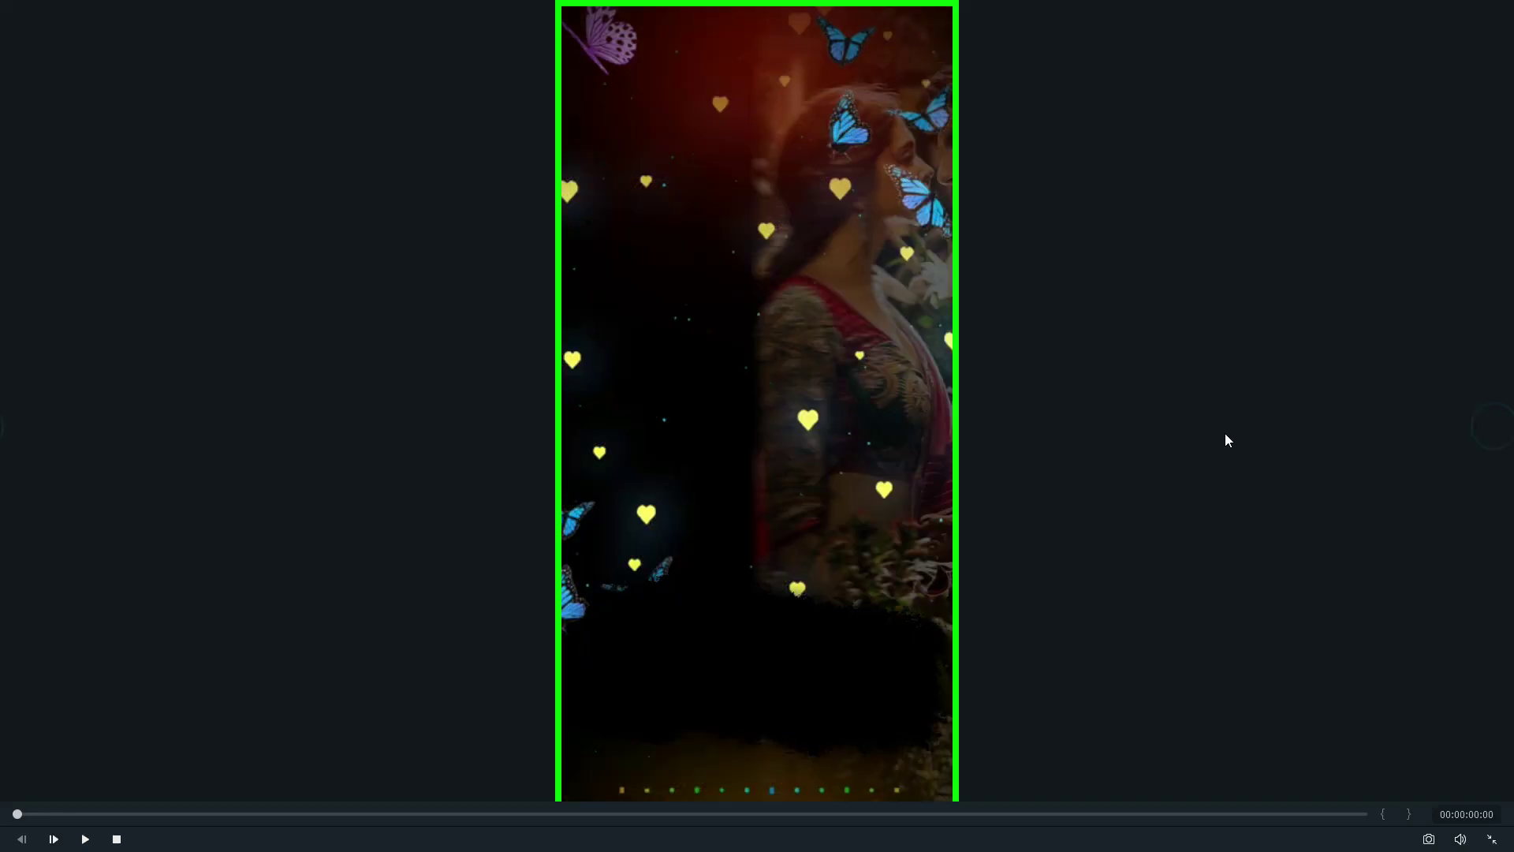
key(space)
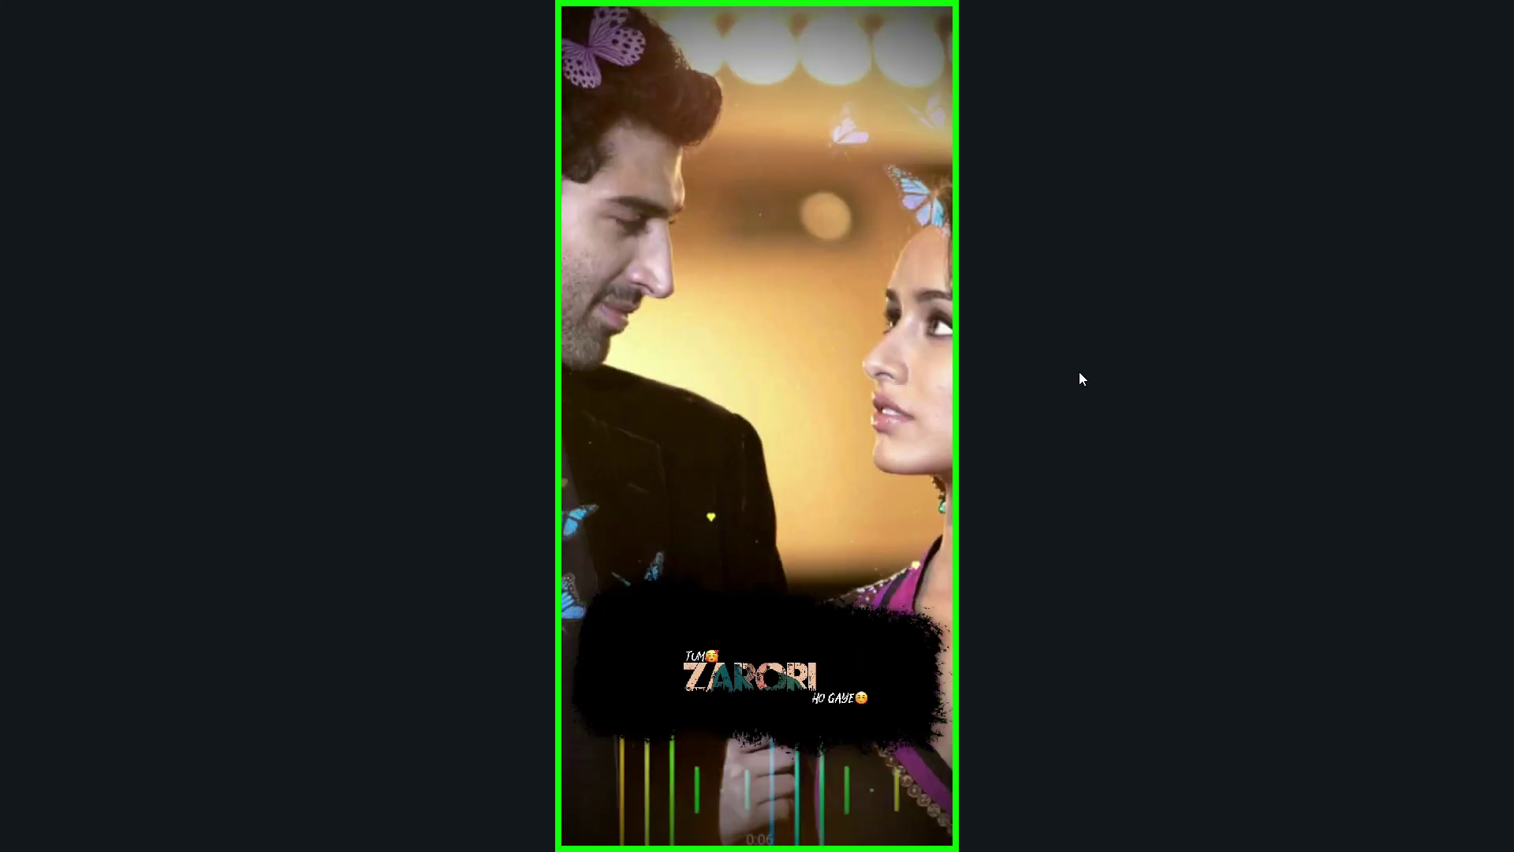
key(Escape)
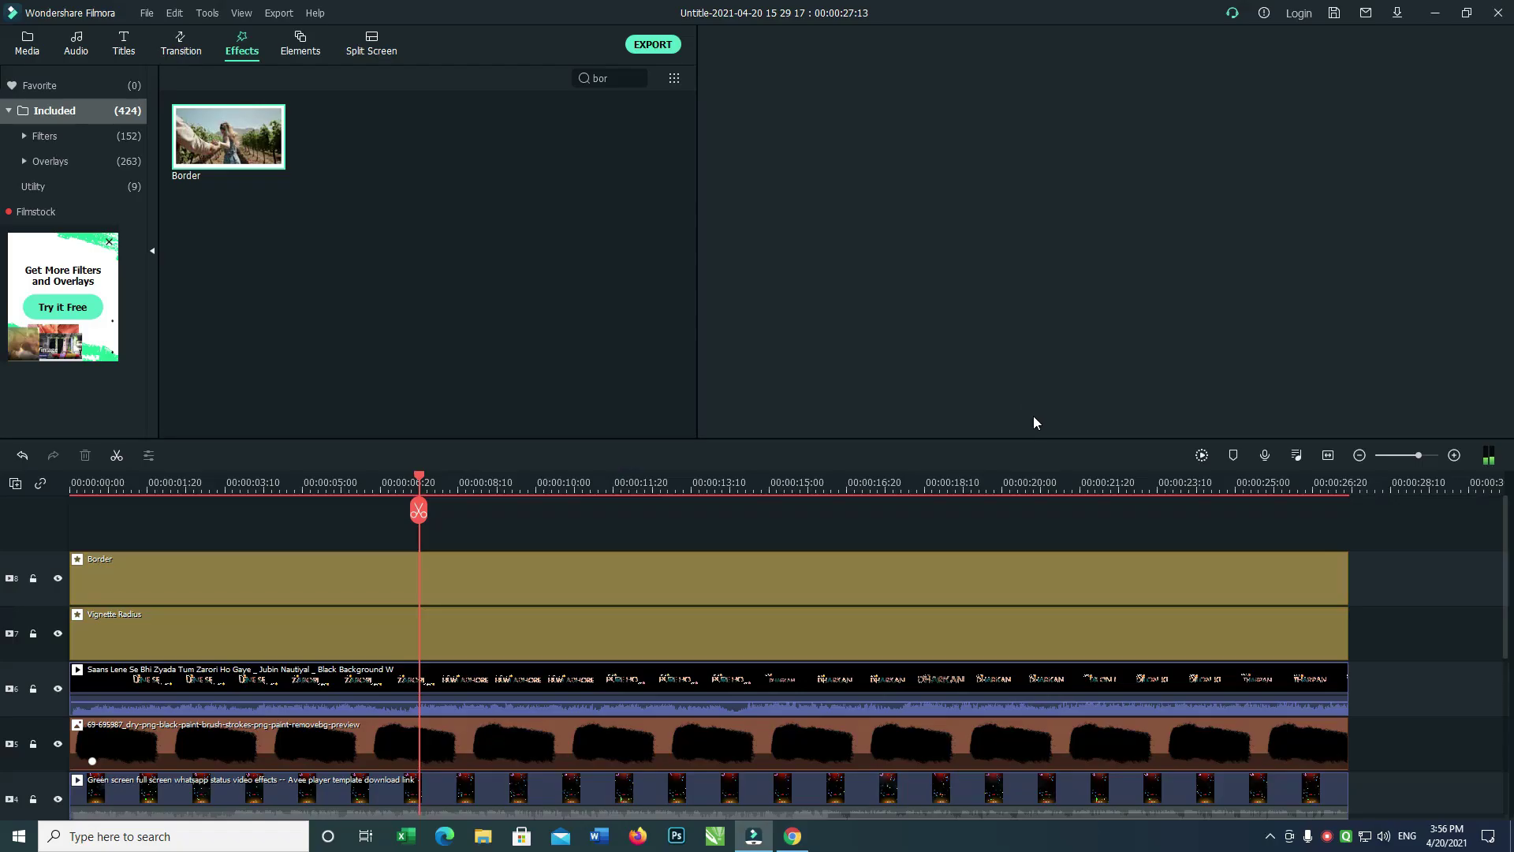
Find the Mild effect by searching "mild" and apply it to the couple image clips across the main video track
drag(1507, 511, 1462, 680)
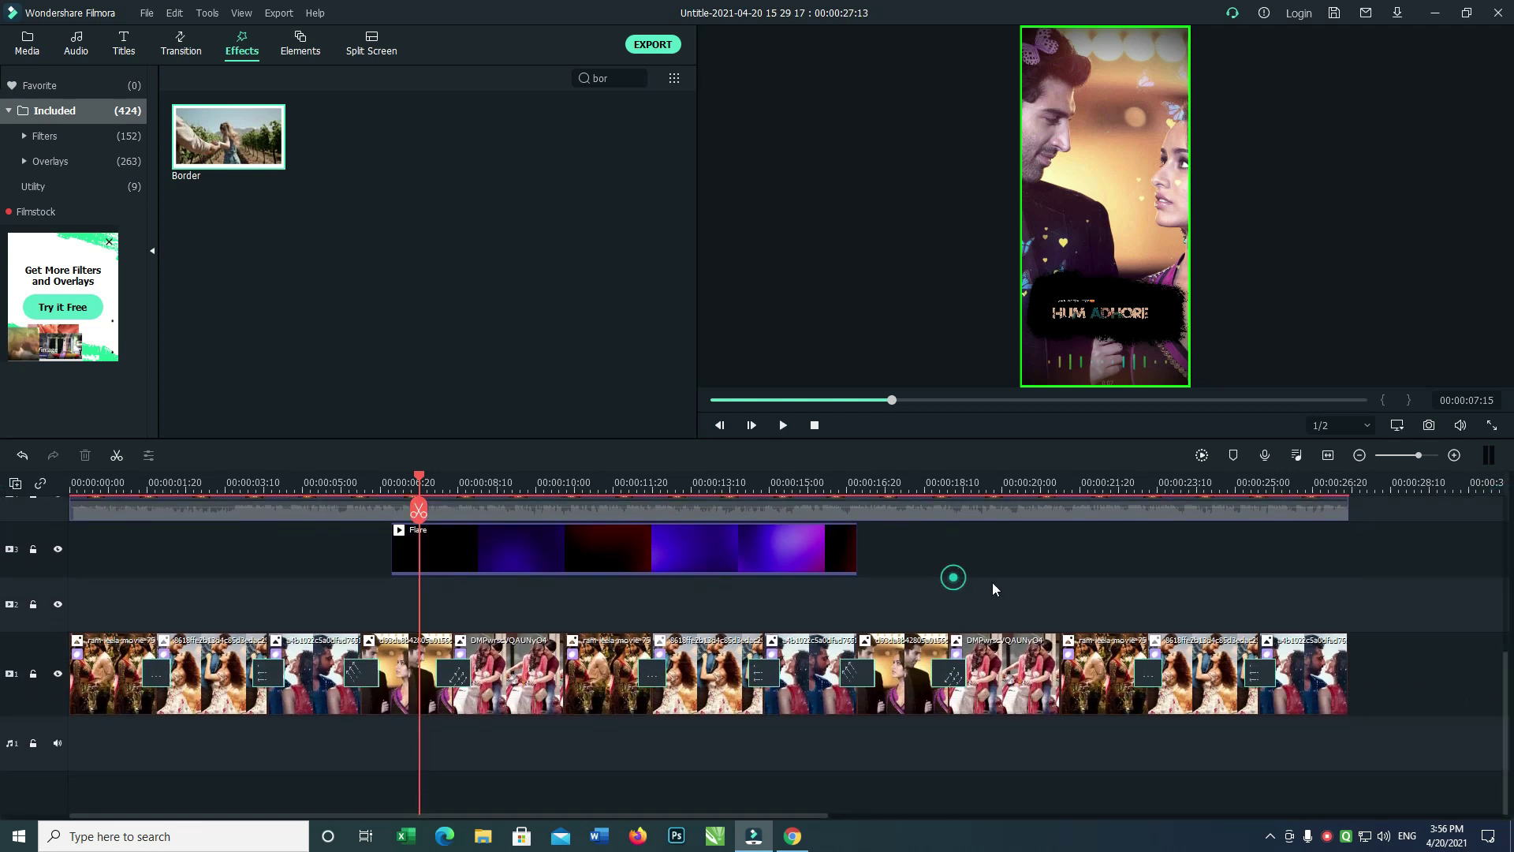
click(102, 663)
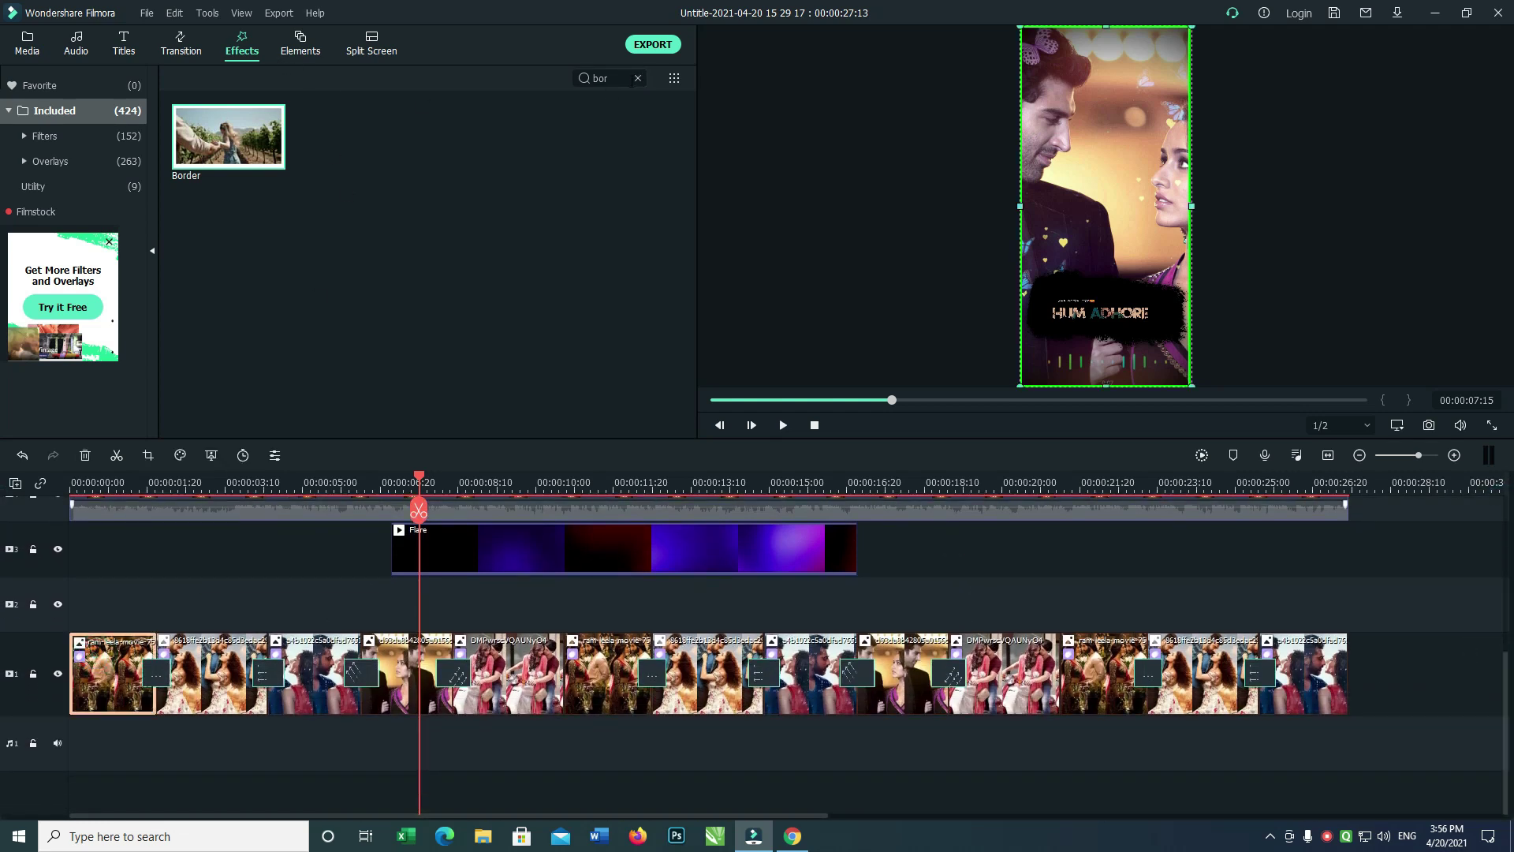
click(637, 78)
text(mil)
drag(248, 139, 213, 671)
drag(247, 154, 424, 669)
drag(497, 401, 596, 654)
drag(272, 154, 796, 653)
drag(280, 162, 978, 658)
drag(231, 149, 1105, 675)
drag(980, 573, 1278, 662)
drag(276, 154, 107, 650)
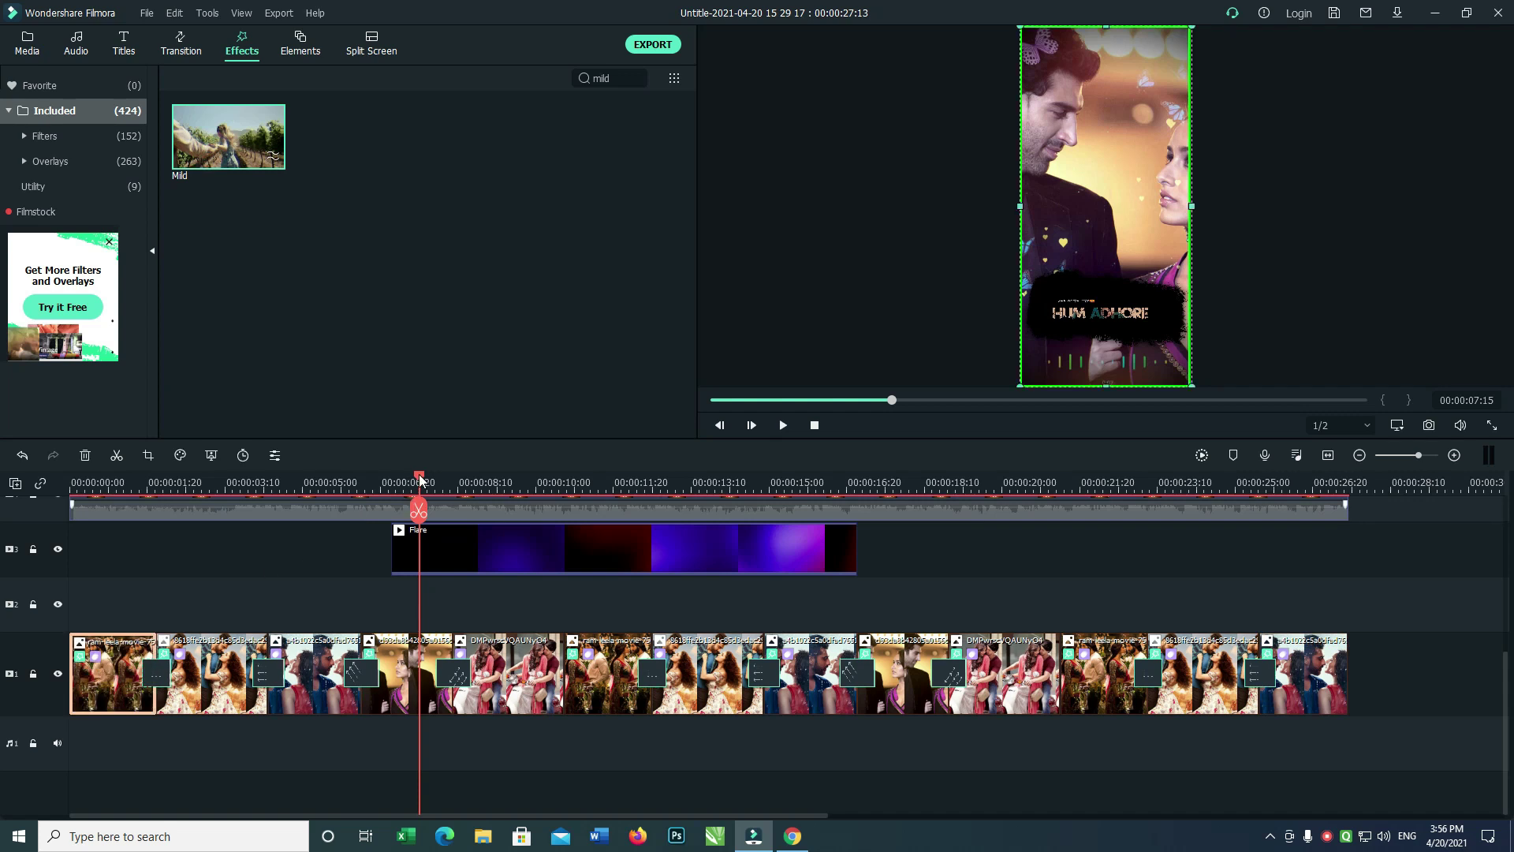
Play the video from the beginning to check the Mild effect on the images, and stop playback
key(Home)
key(space)
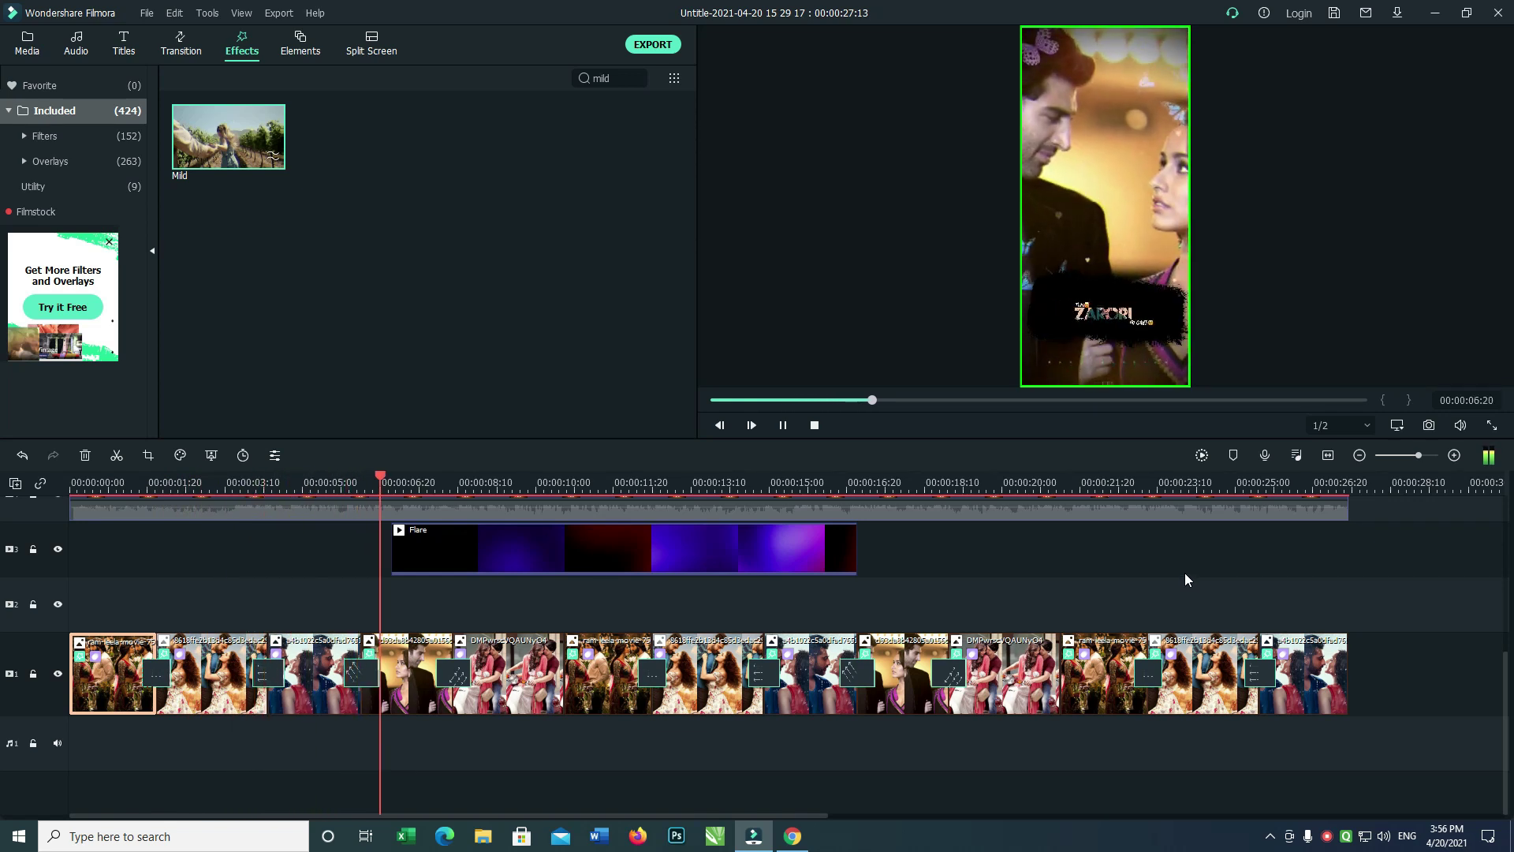
key(space)
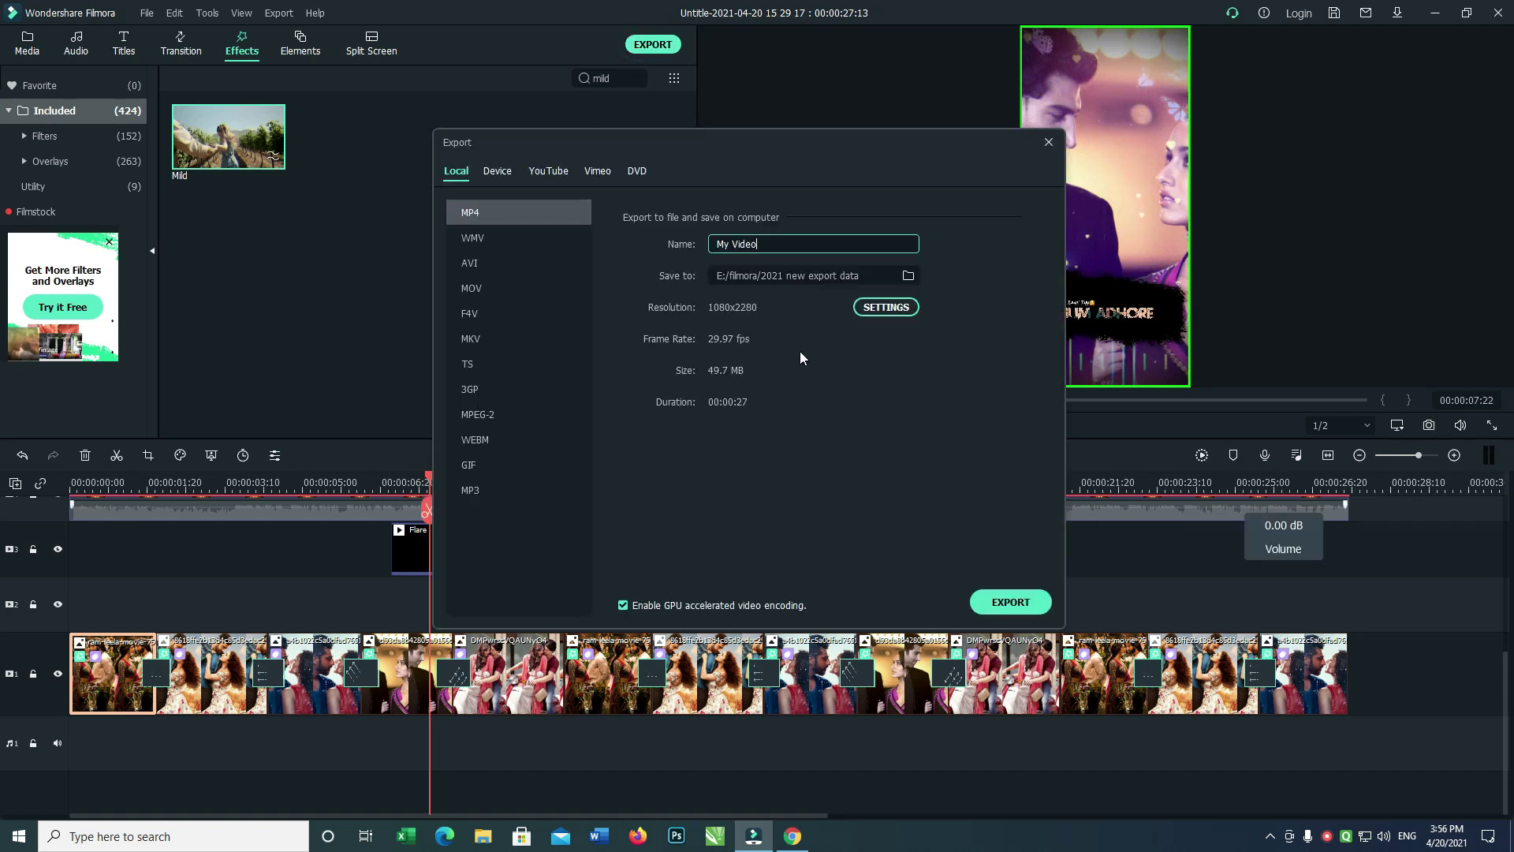
Open the local MP4 export settings and name the output file "export"
double_click(779, 246)
text(e)
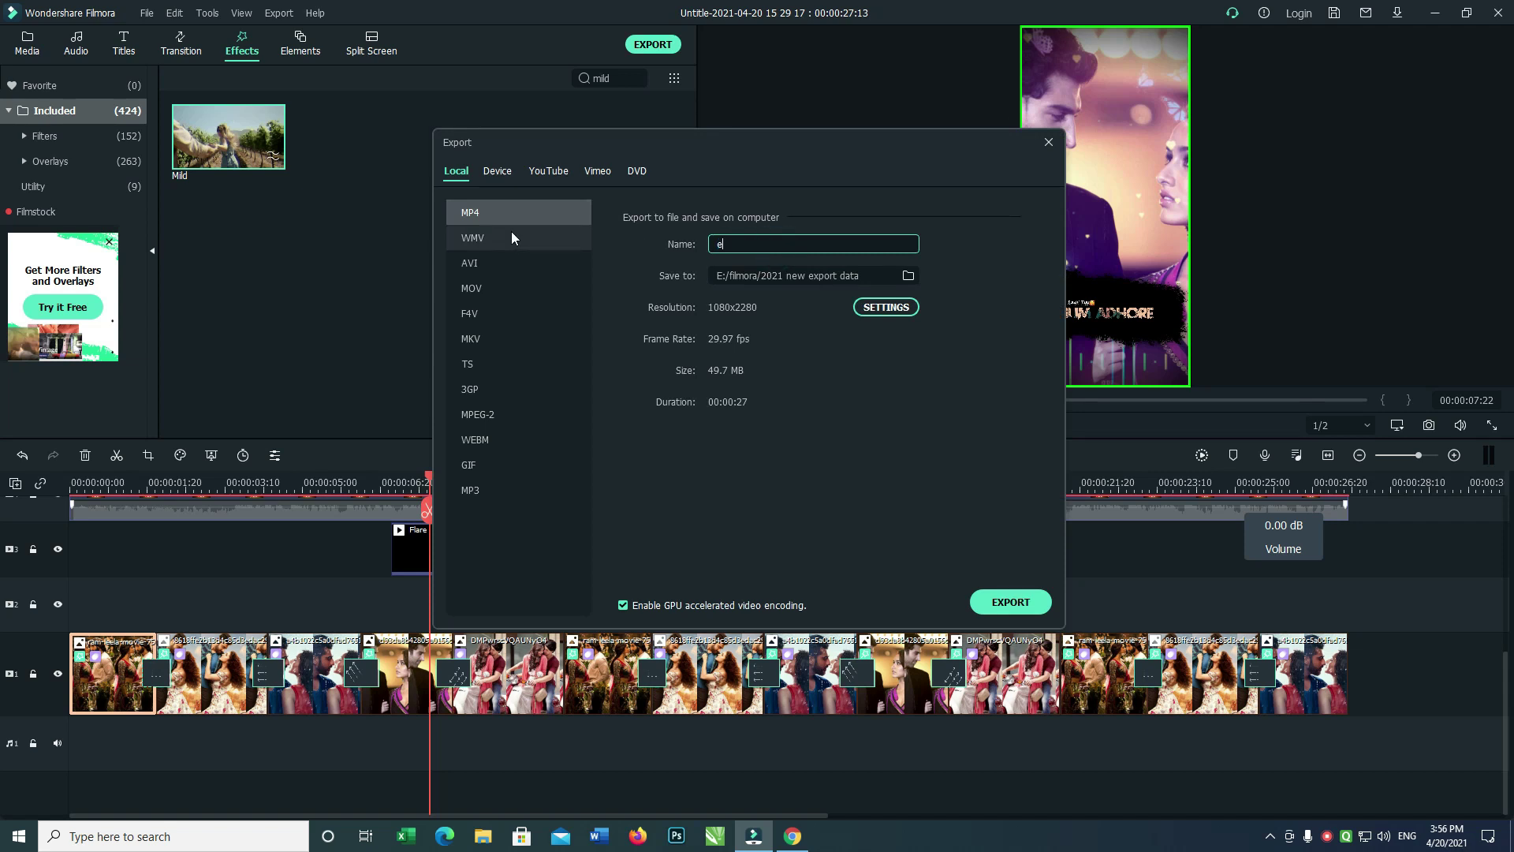
text(xport)
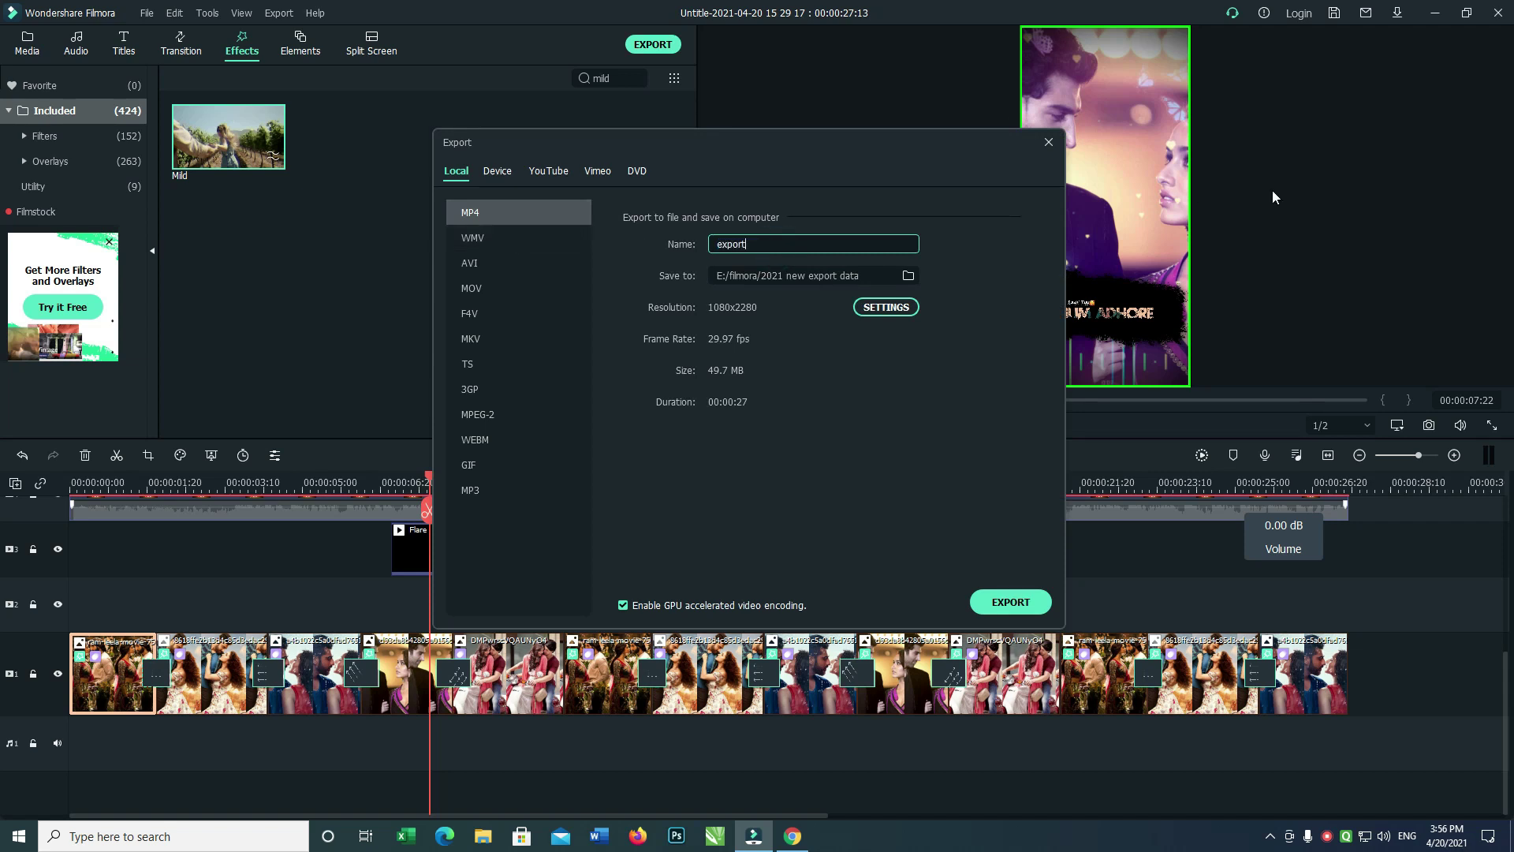